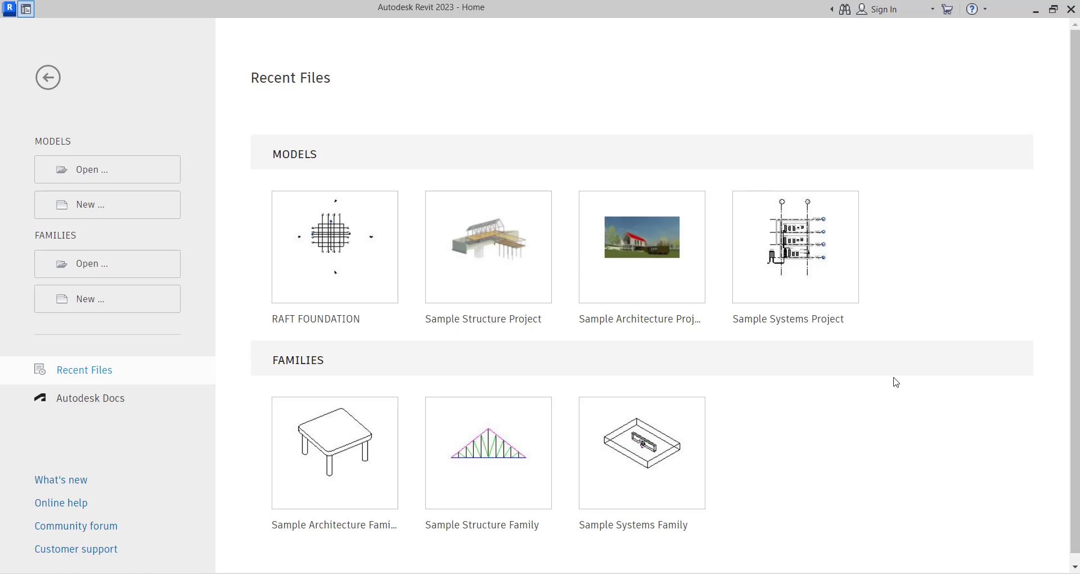
- Create a new project from the Metric-Structural Template
left_click(122, 204)
left_click(471, 264)
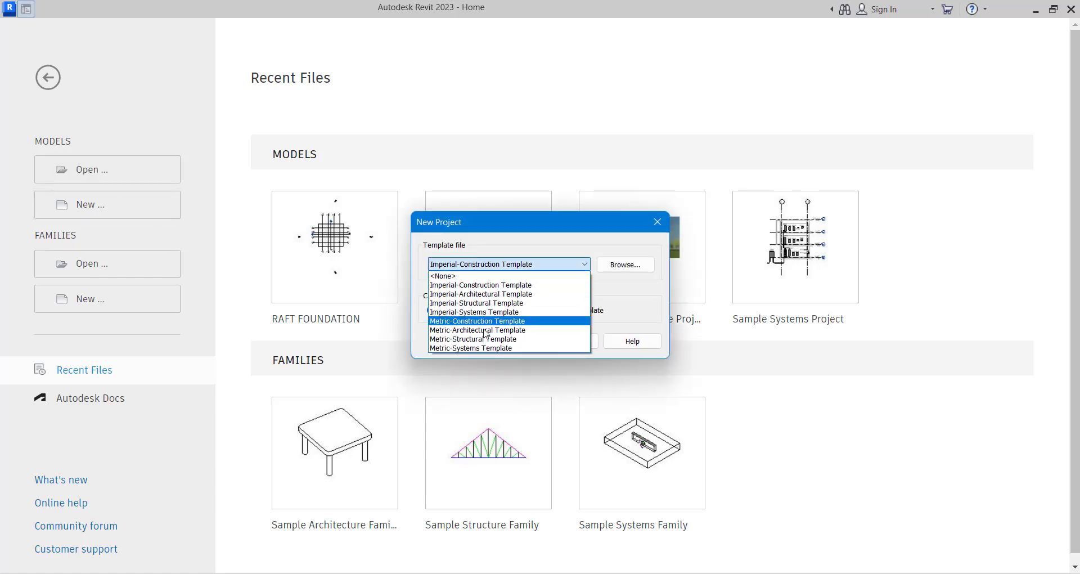
left_click(485, 338)
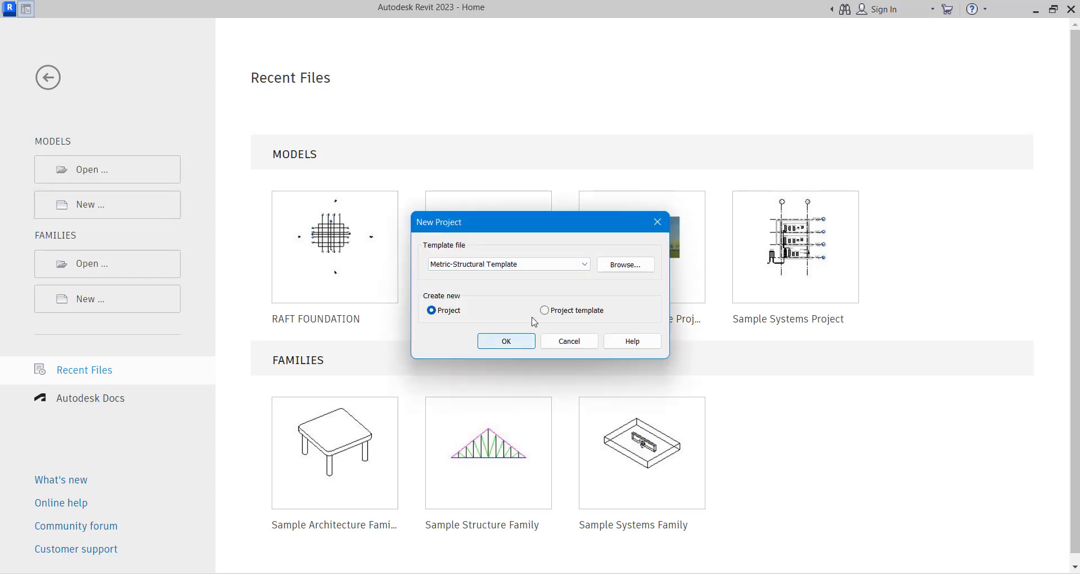
left_click(509, 341)
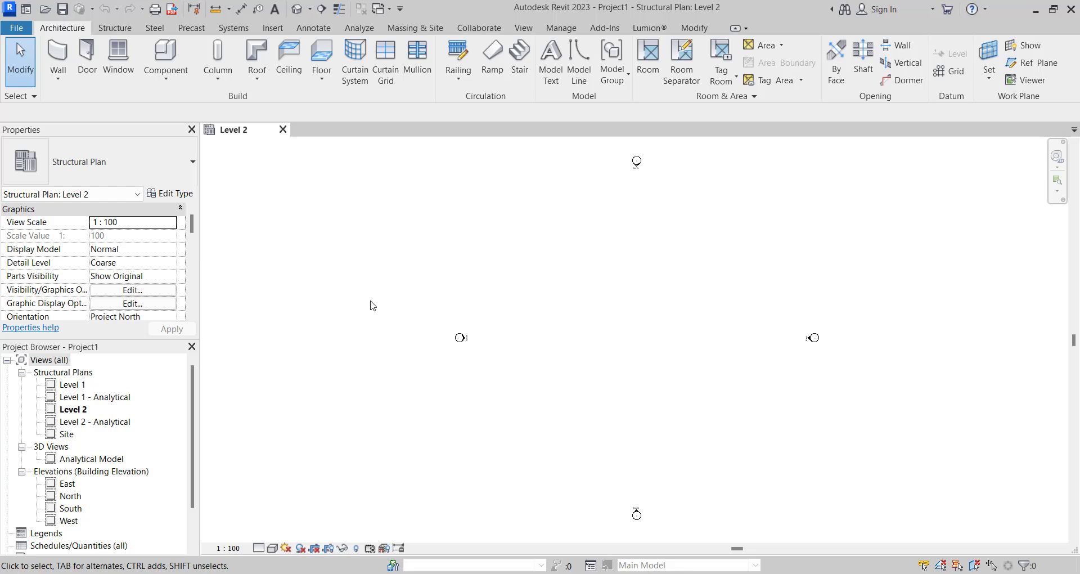
- In the South elevation, copy Level 1 downward to place a new level about 1500 mm below it
scroll(77, 502, "down", 1)
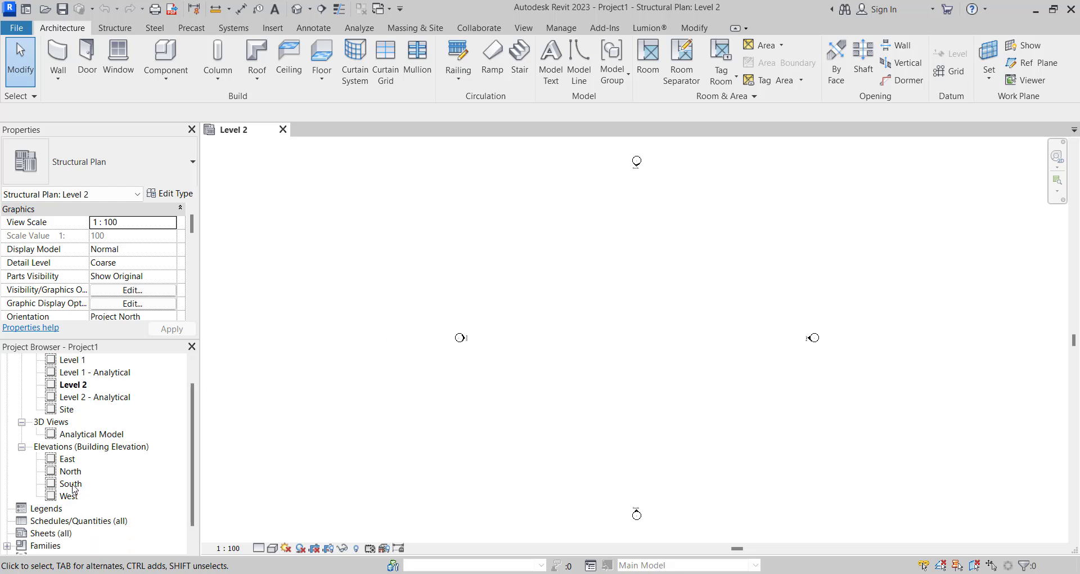
double_click(72, 485)
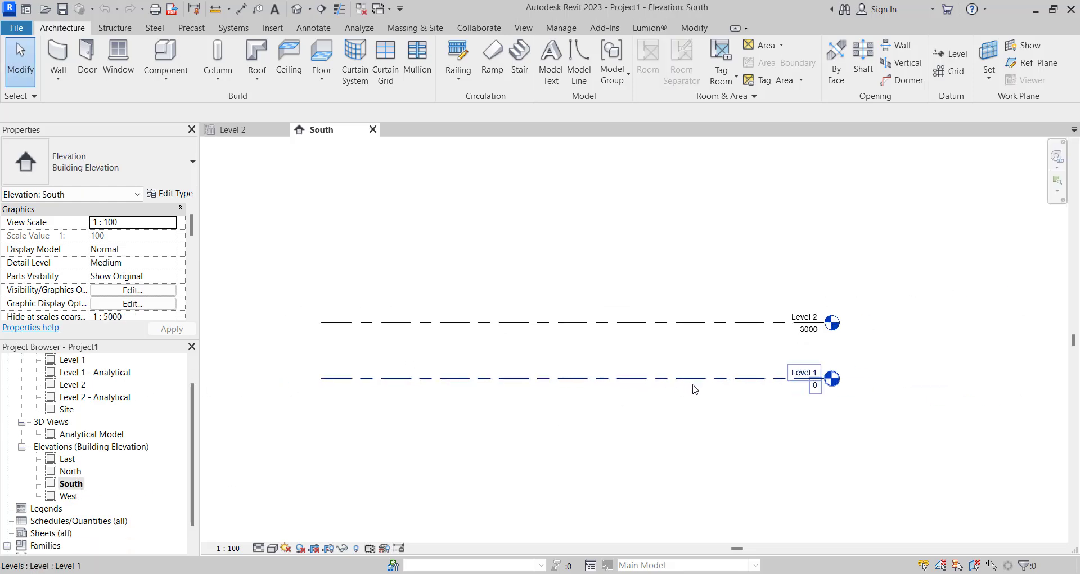
left_click(698, 378)
key("c")
key("o")
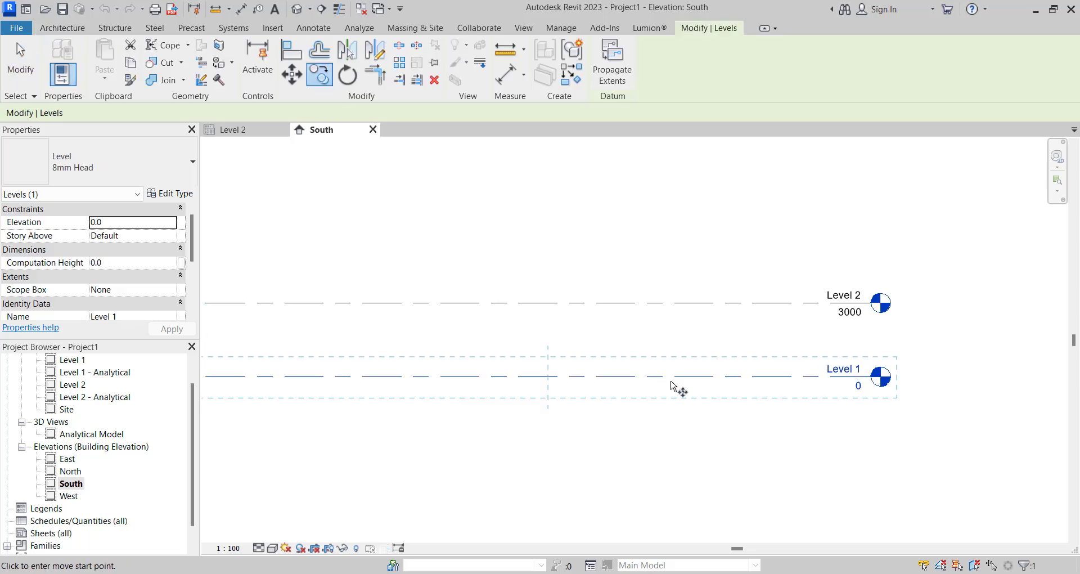
left_click(651, 375)
left_click(650, 414)
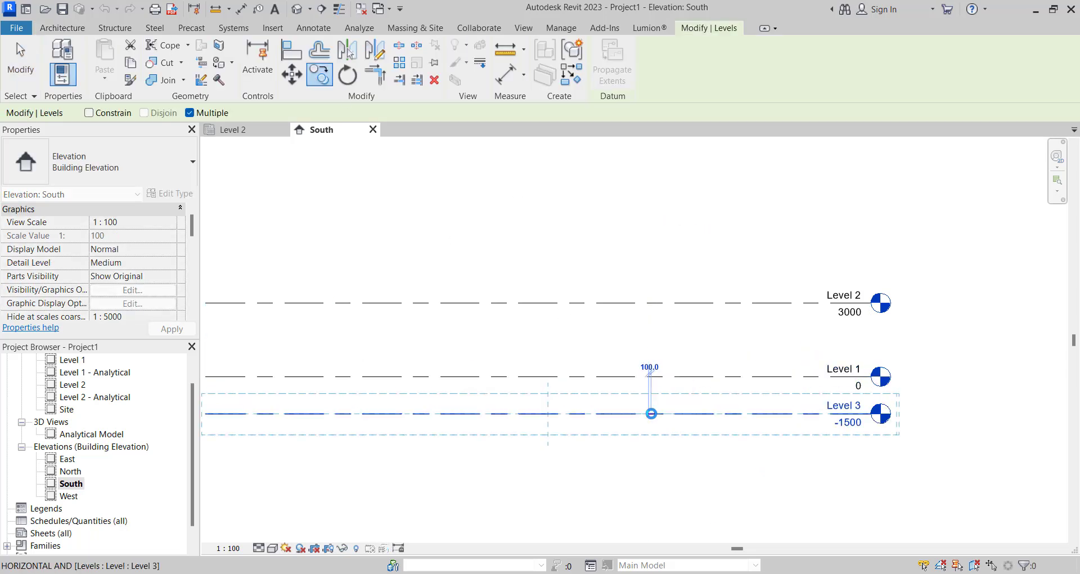
key("Escape")
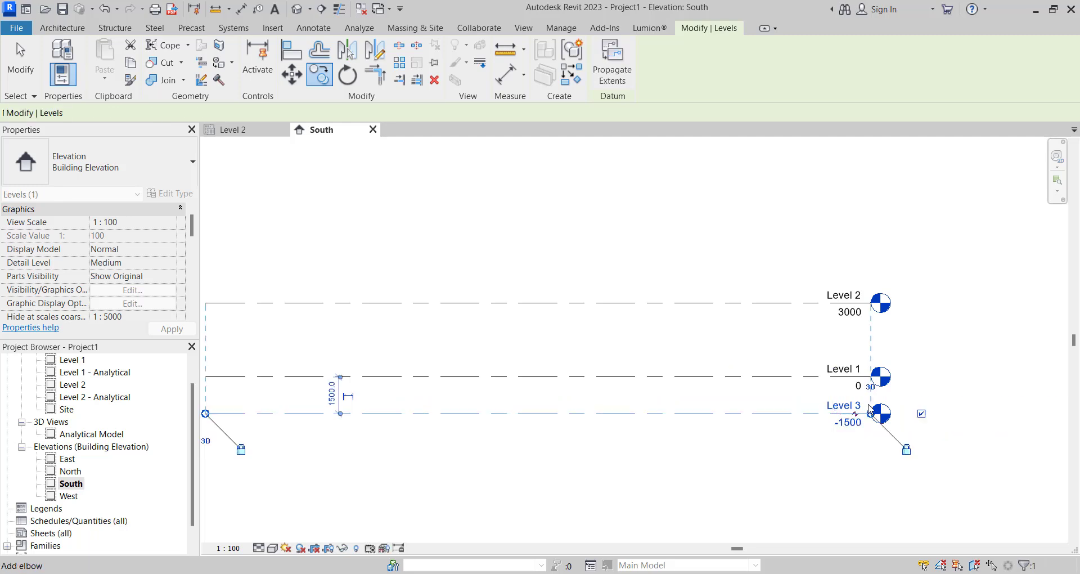
- Rename the copied level below Level 1 as TOP OF FOUNDTION
scroll(869, 409, "up", 1)
double_click(848, 409)
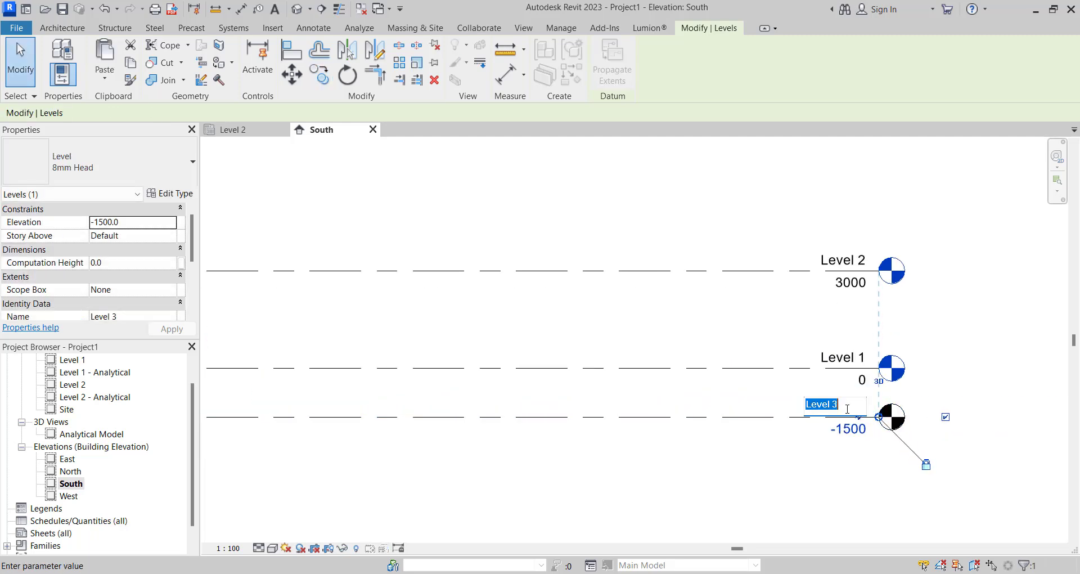
type("TOP")
type(" OF FOUND")
type("TION")
left_click(753, 523)
scroll(701, 422, "down", 3)
left_click(745, 453)
scroll(786, 398, "up", 2)
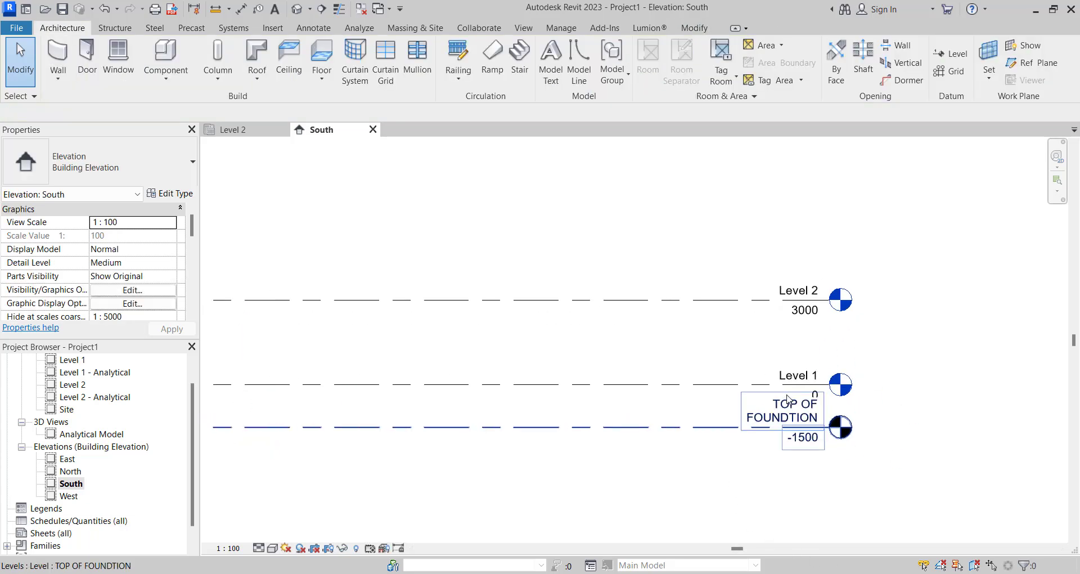
- Correct the spelling of the lowest level's name to TOP OF FOUNDATION
scroll(789, 407, "up", 3)
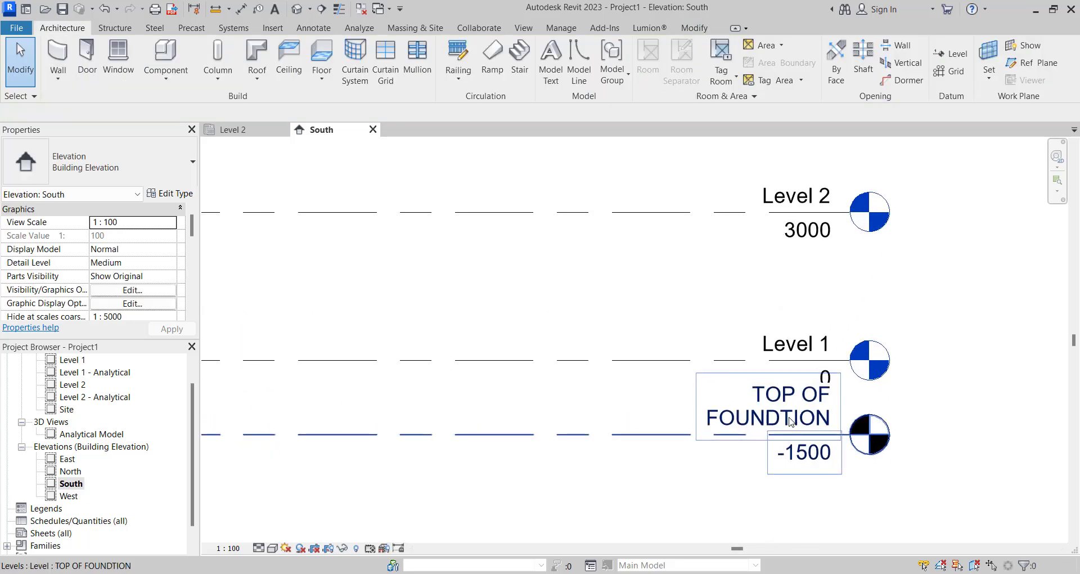
double_click(784, 423)
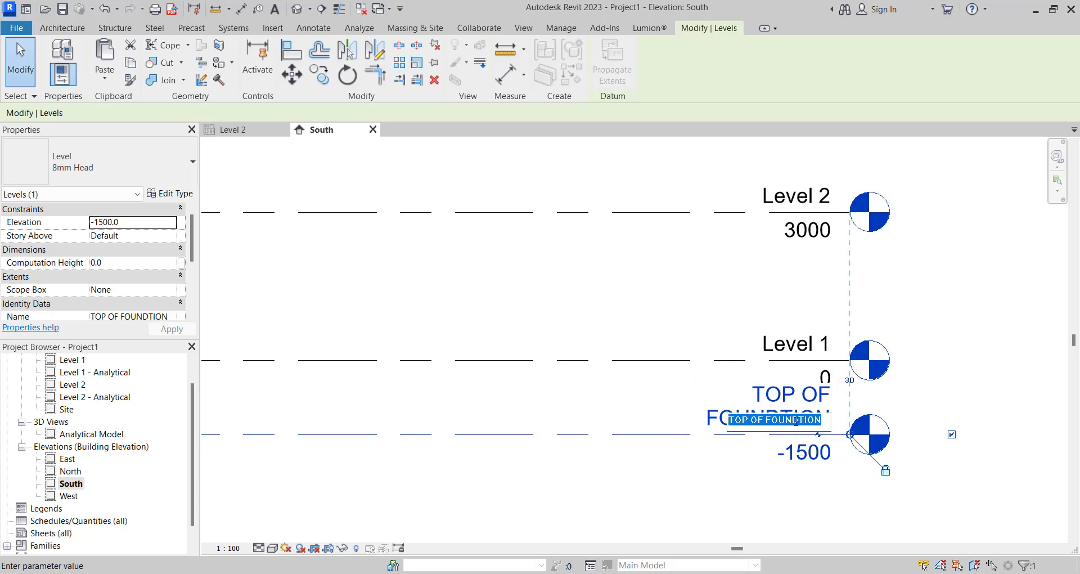
left_click(797, 420)
type("A")
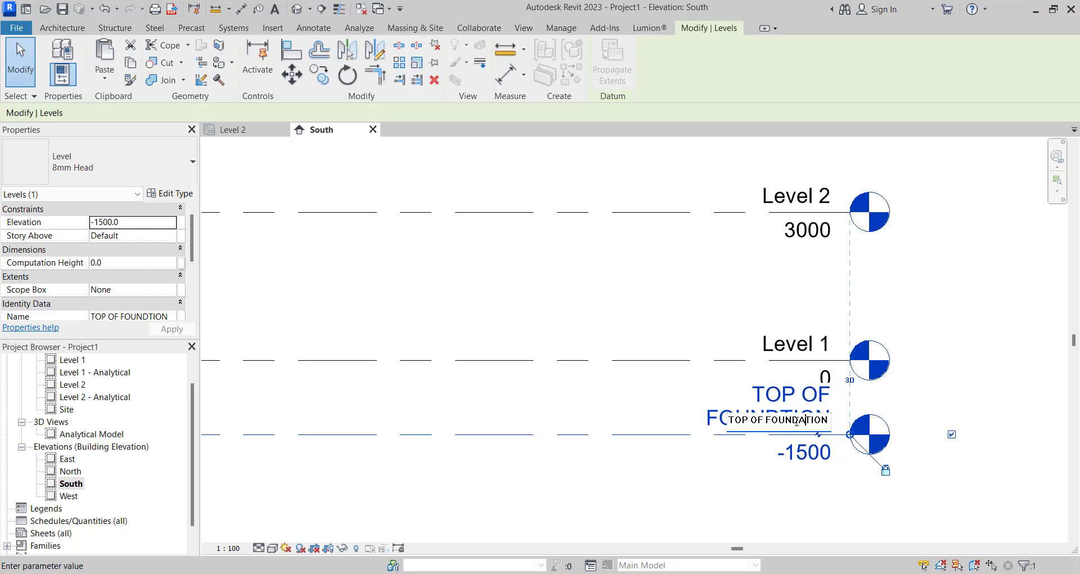
left_click(652, 547)
scroll(675, 413, "down", 9)
scroll(706, 453, "up", 3)
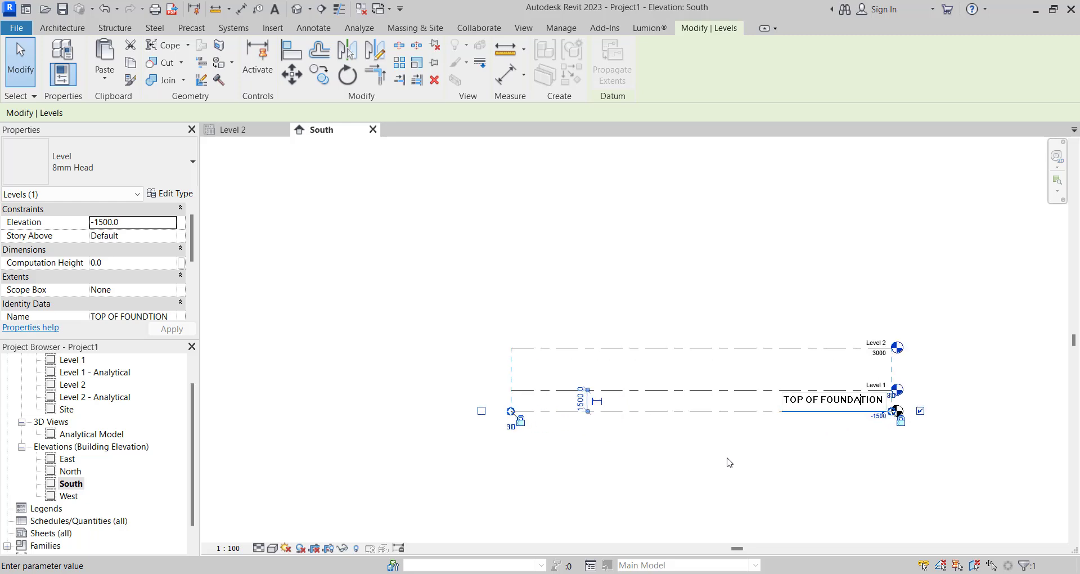
key("Return")
scroll(844, 428, "up", 3)
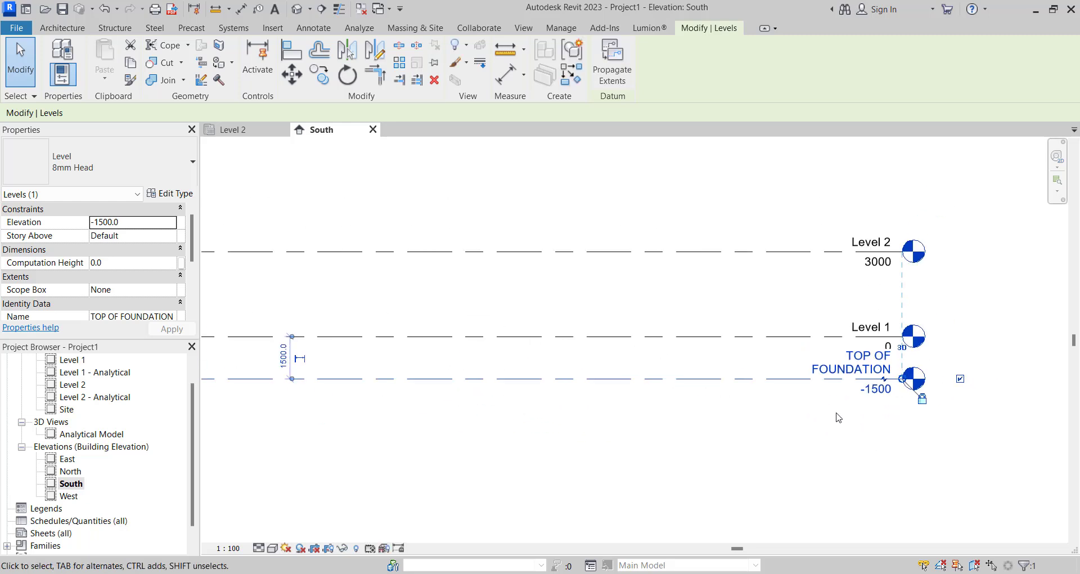
- Set the elevation of the TOP OF FOUNDATION level to -200 mm
scroll(839, 418, "down", 2)
scroll(834, 417, "up", 5)
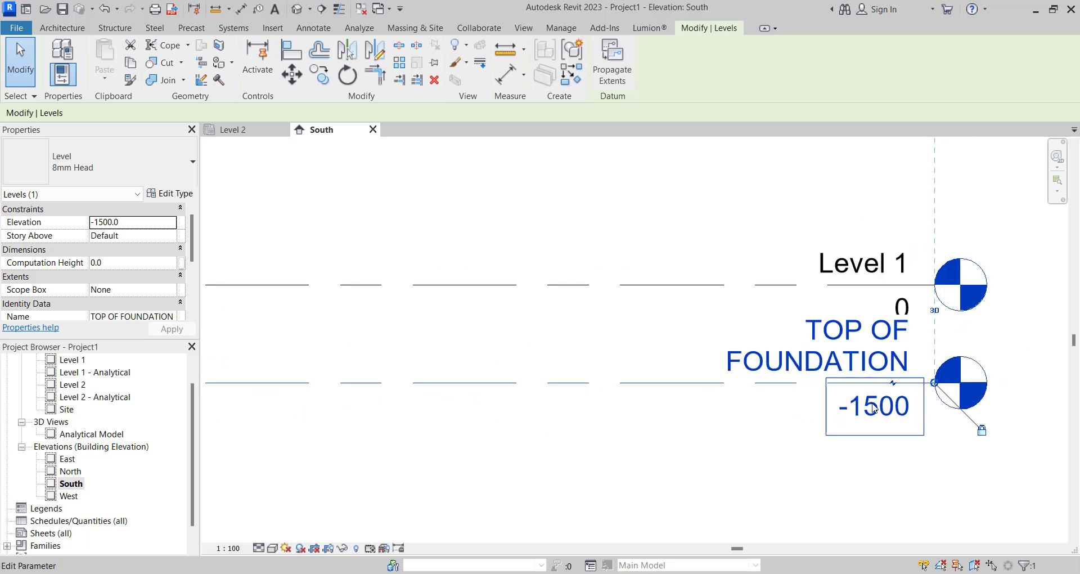
left_click(859, 403)
left_click_drag(857, 404, 902, 410)
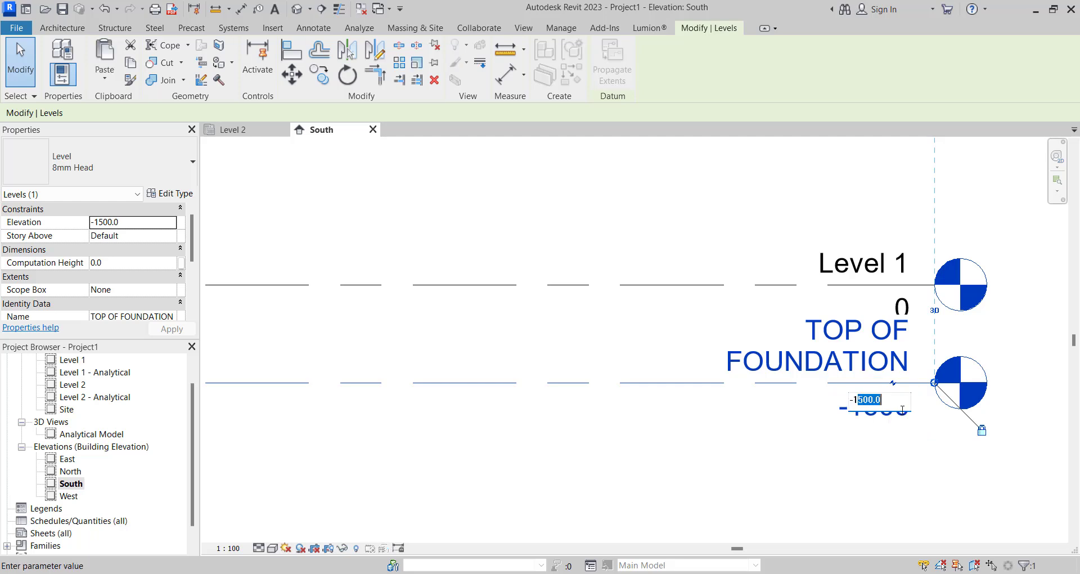
key("BackSpace")
type("200")
key("Return")
scroll(821, 439, "down", 2)
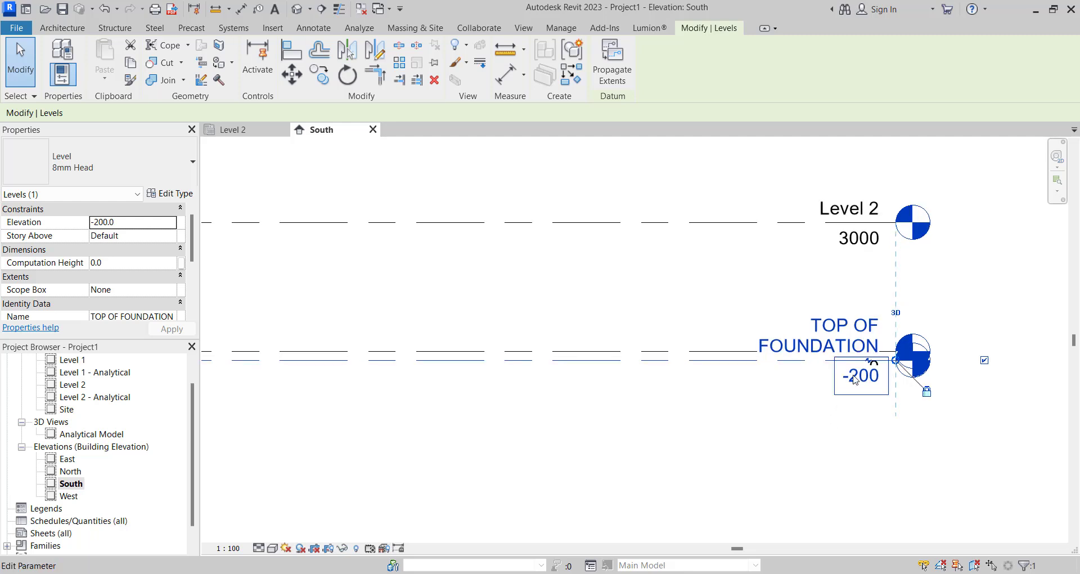
- Set the elevation of the TOP OF FOUNDATION level to -2000 mm and deselect the level
left_click(855, 380)
left_click(839, 375)
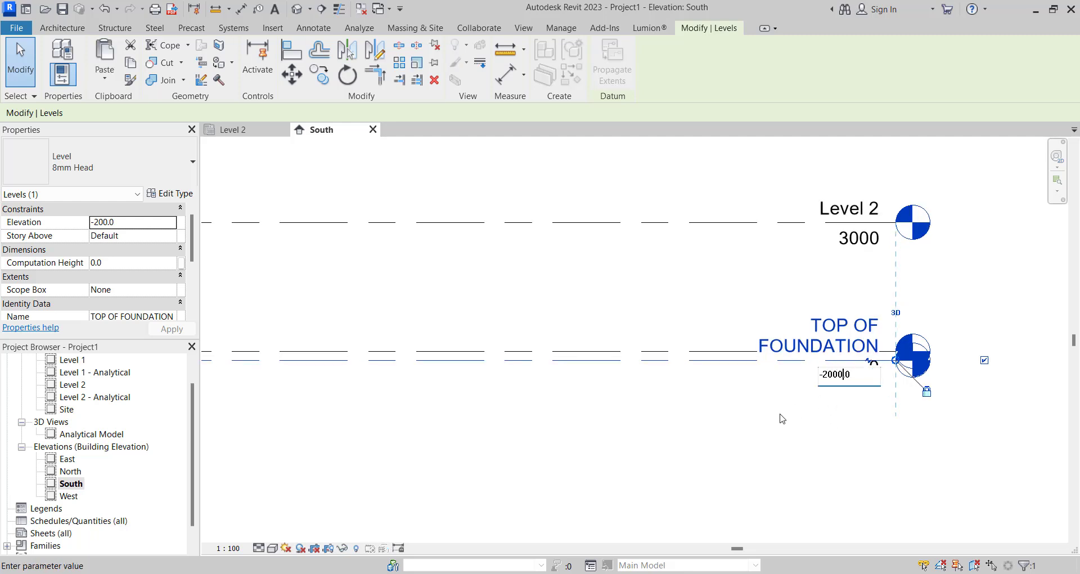
type("0")
key("Return")
scroll(736, 362, "down", 2)
key("Escape")
scroll(762, 386, "up", 2)
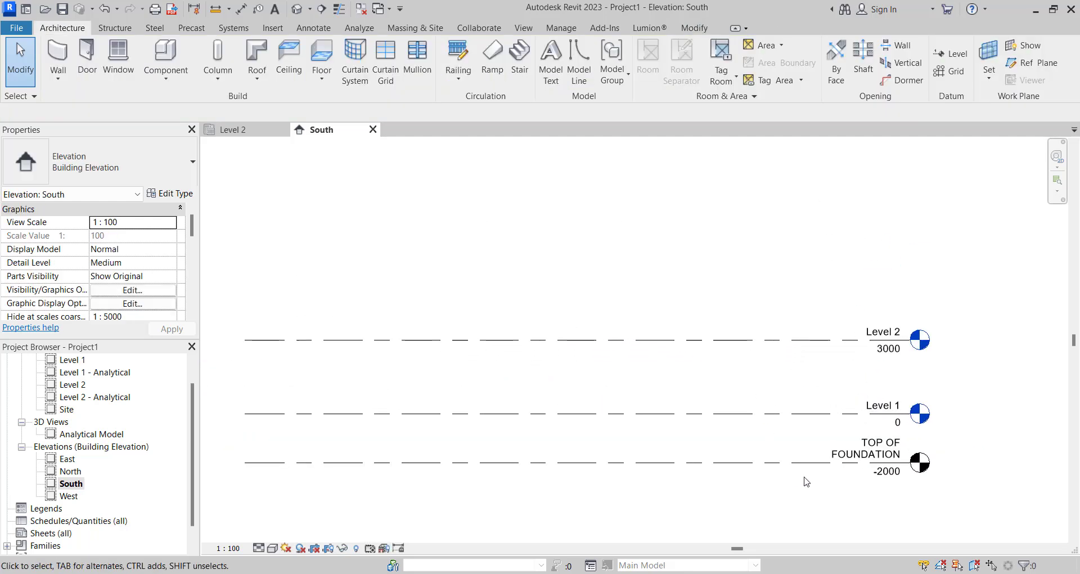
scroll(831, 453, "down", 2)
scroll(799, 447, "up", 2)
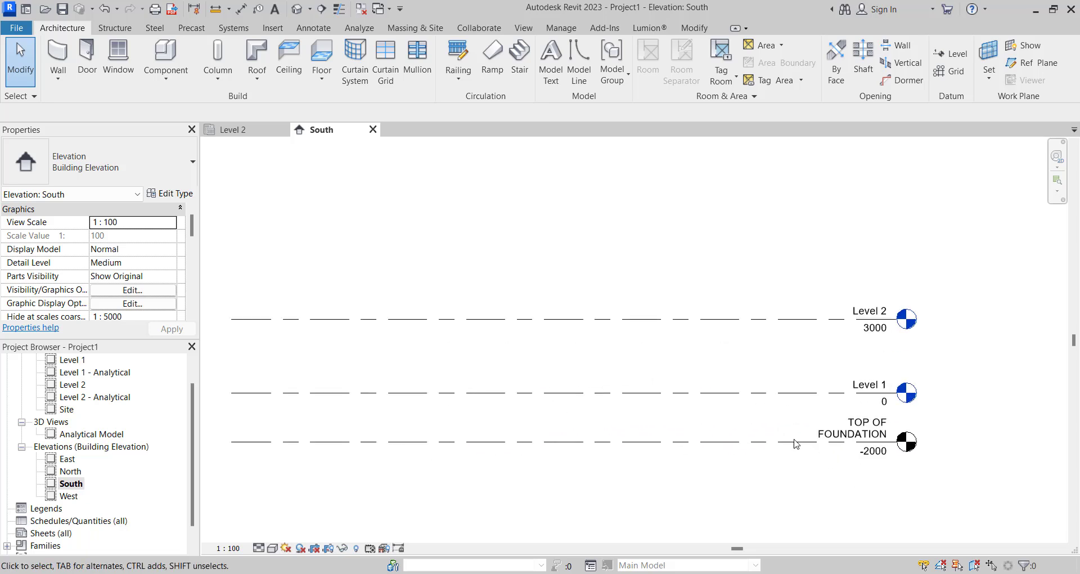
scroll(795, 443, "down", 2)
scroll(795, 426, "up", 2)
scroll(544, 278, "up", 1)
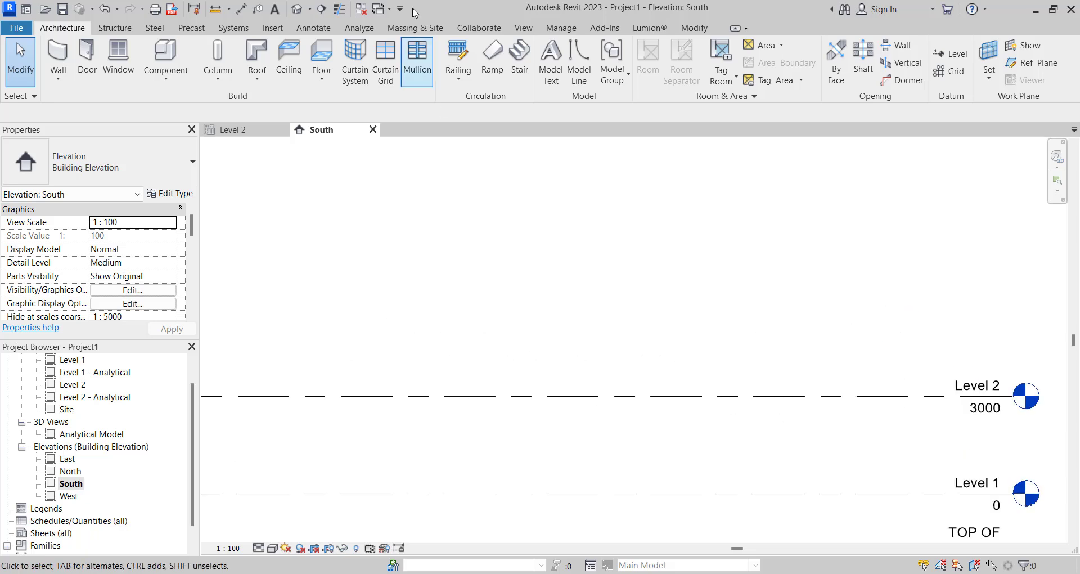
- Create a structural plan view for the TOP OF FOUNDATION level
left_click(528, 29)
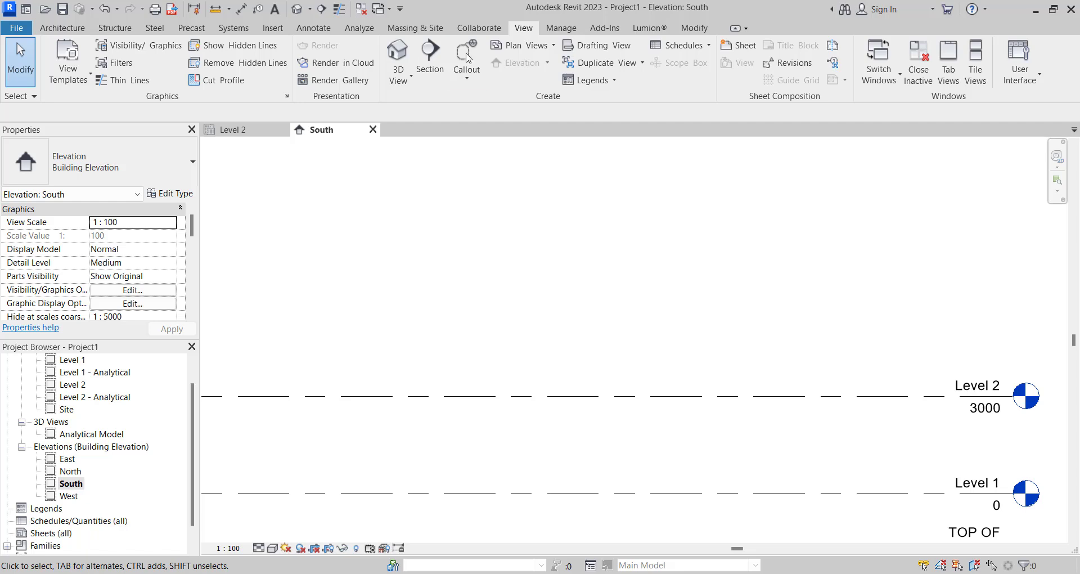
left_click(517, 48)
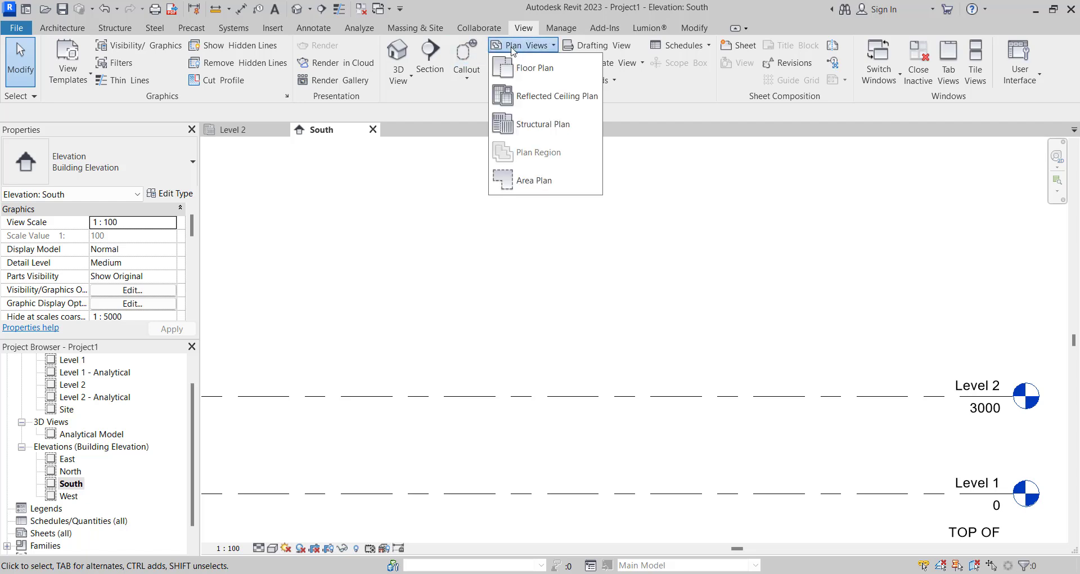
left_click(539, 125)
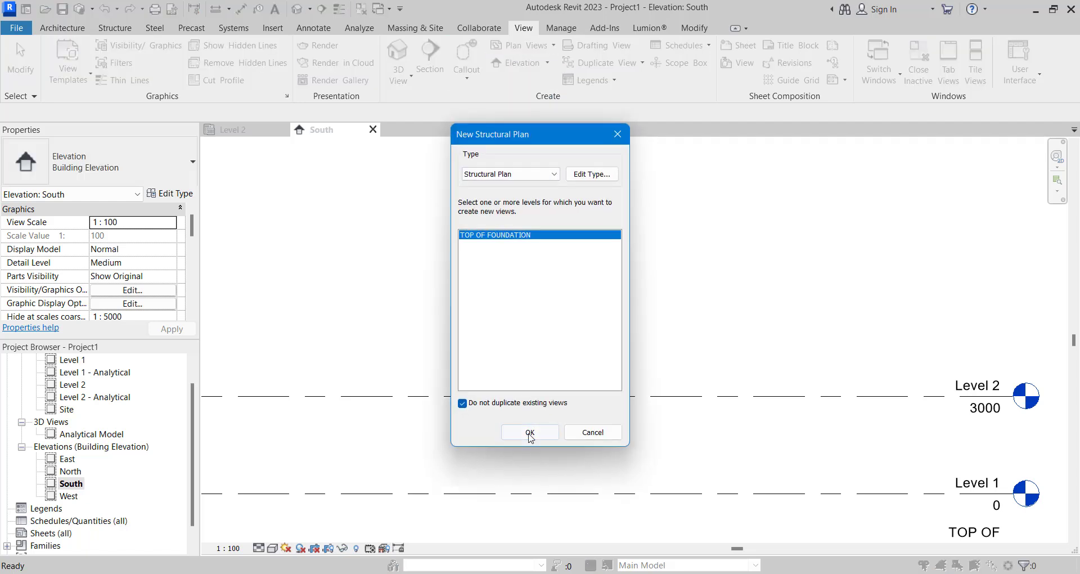
left_click(529, 432)
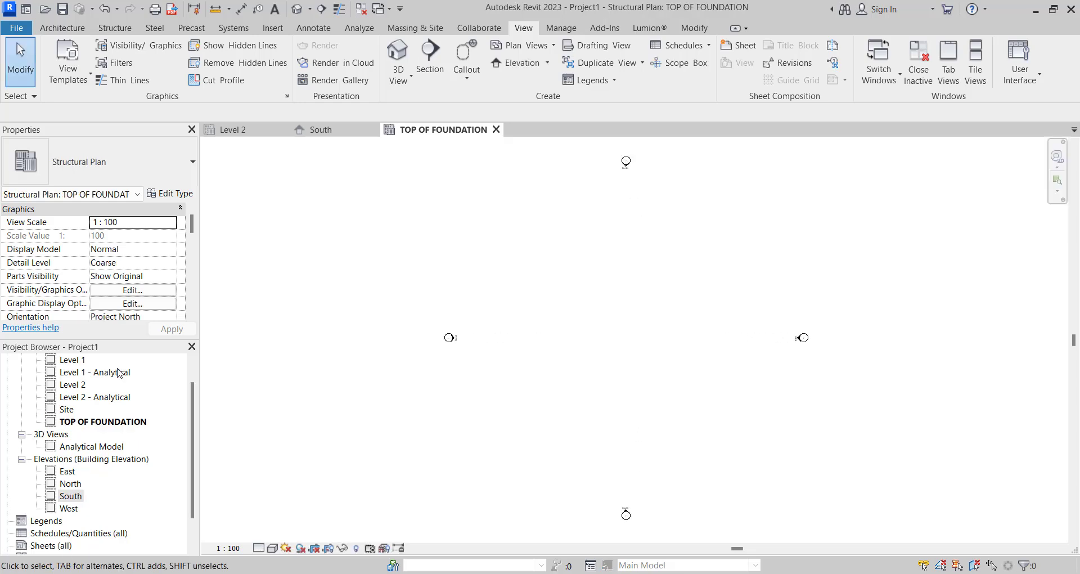
- Draw the first vertical grid line in the western half of the TOP OF FOUNDATION plan, between the elevation markers
scroll(617, 372, "down", 2)
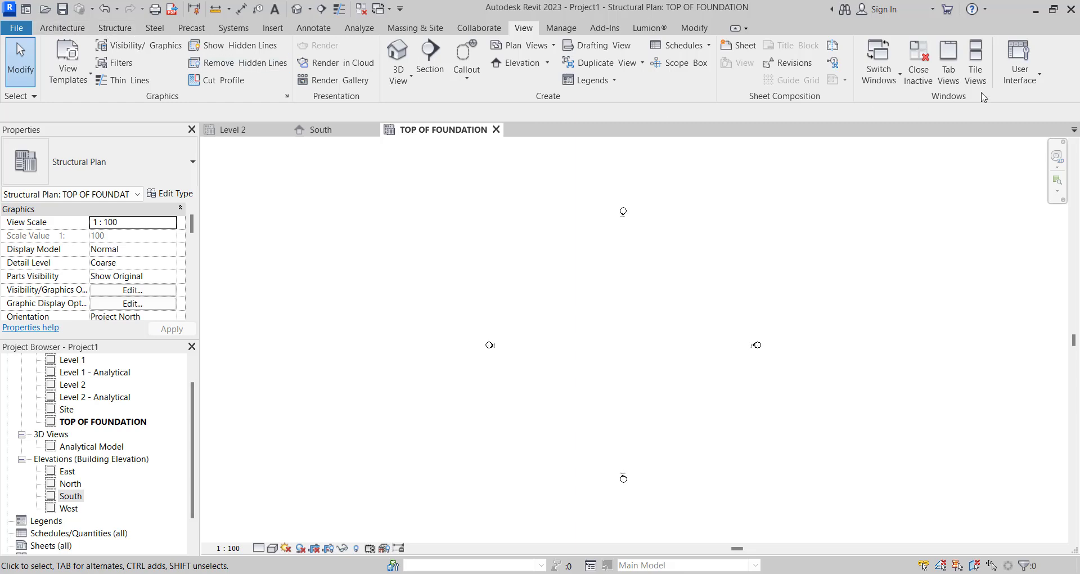
left_click(975, 67)
left_click(114, 28)
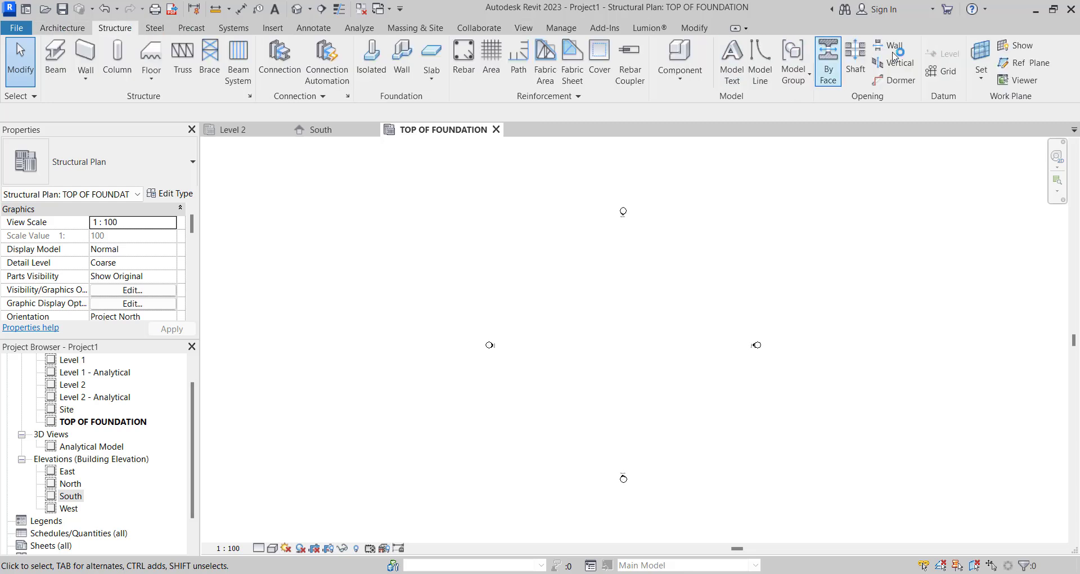
left_click(955, 72)
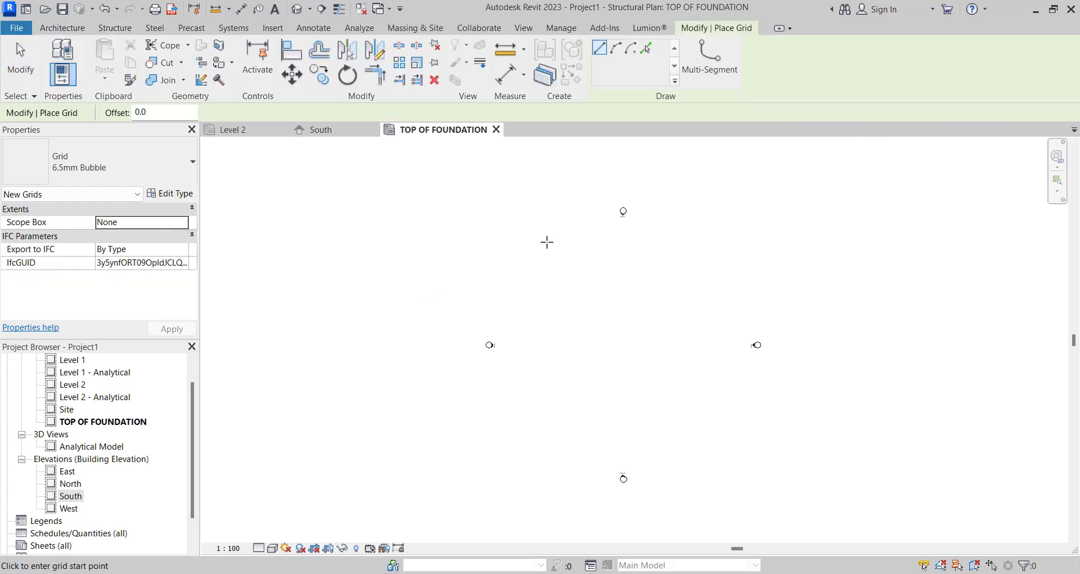
left_click(547, 242)
left_click(546, 410)
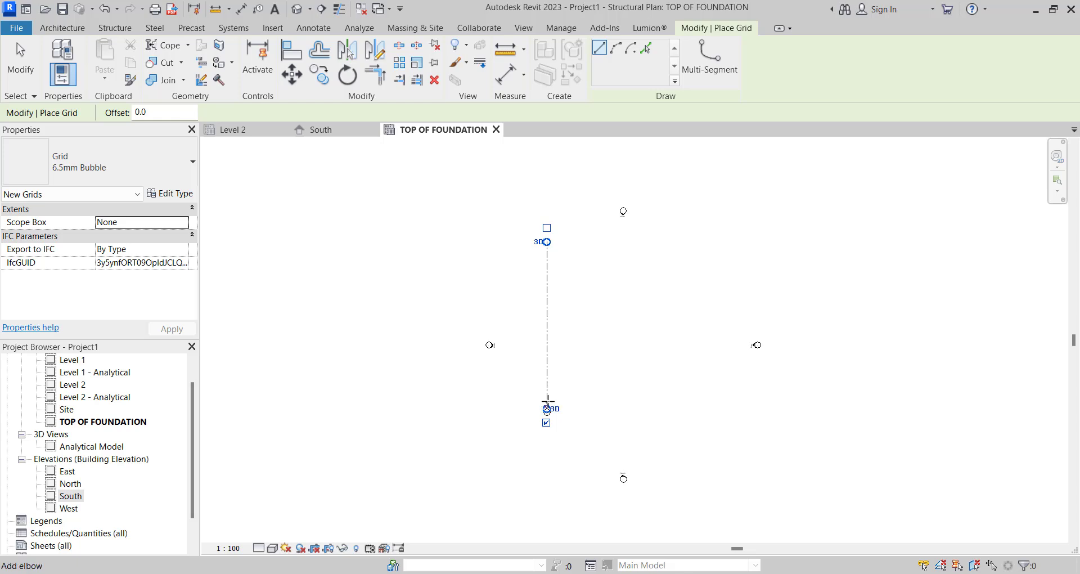
key("Escape")
scroll(547, 375, "up", 1)
key("Escape")
- Draw a second vertical grid line about 7000 mm east of grid 1, with its ends aligned to grid 1
left_click(546, 374)
scroll(547, 372, "up", 1)
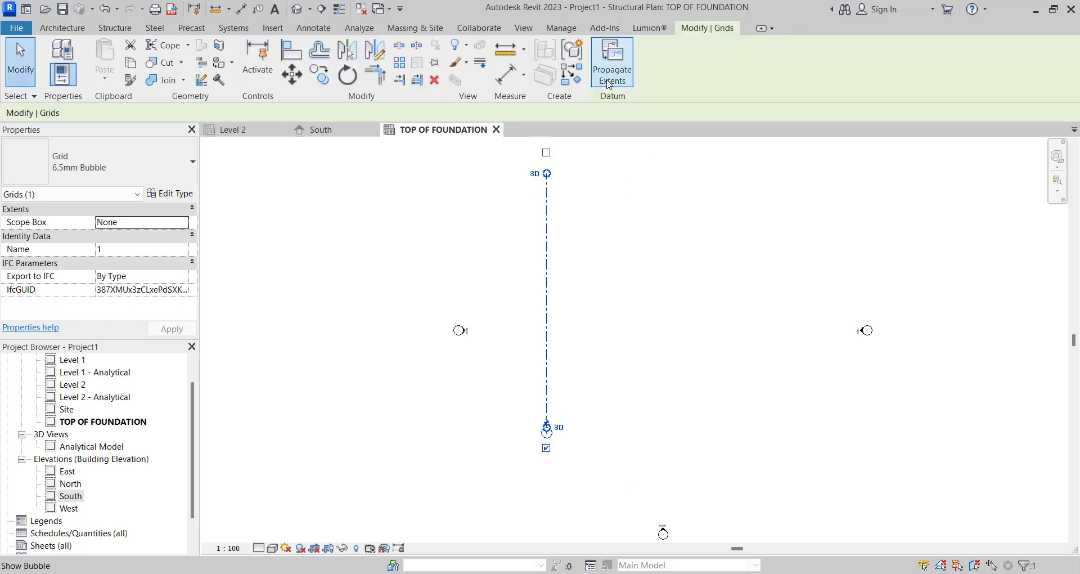
left_click(572, 75)
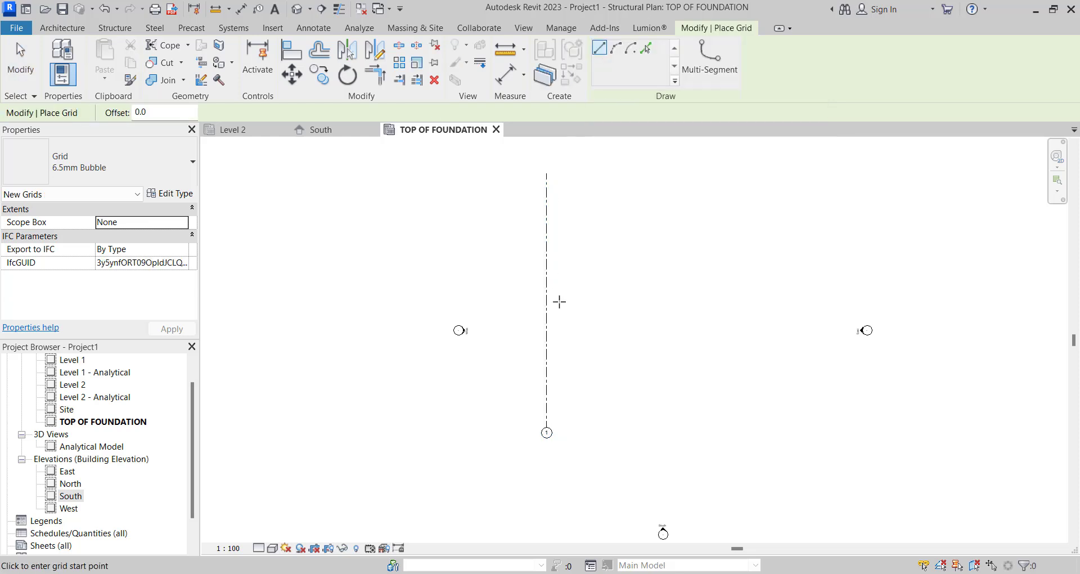
left_click(604, 172)
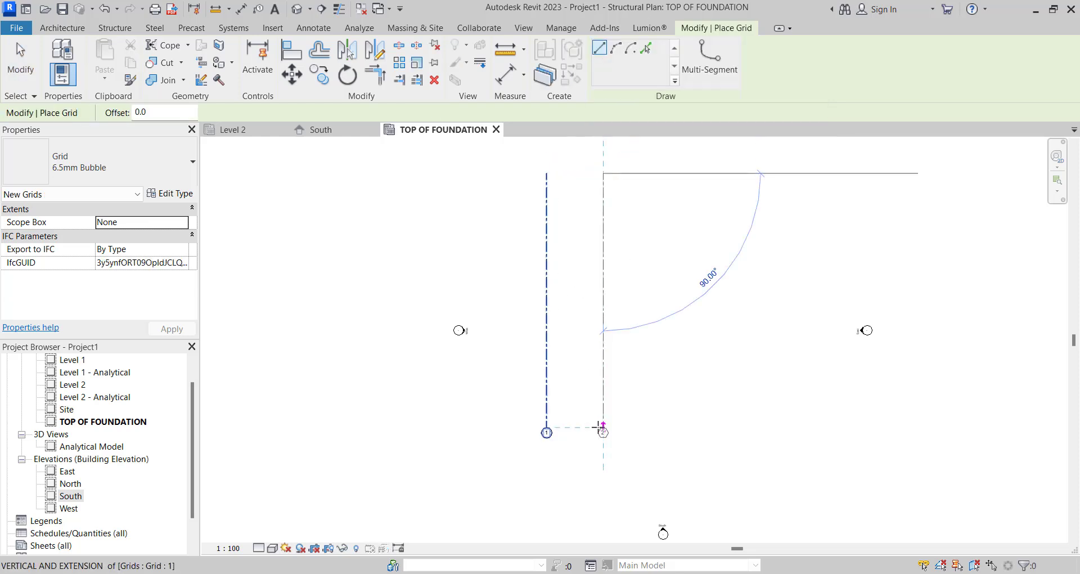
left_click(603, 428)
key("Escape")
key("Escape")
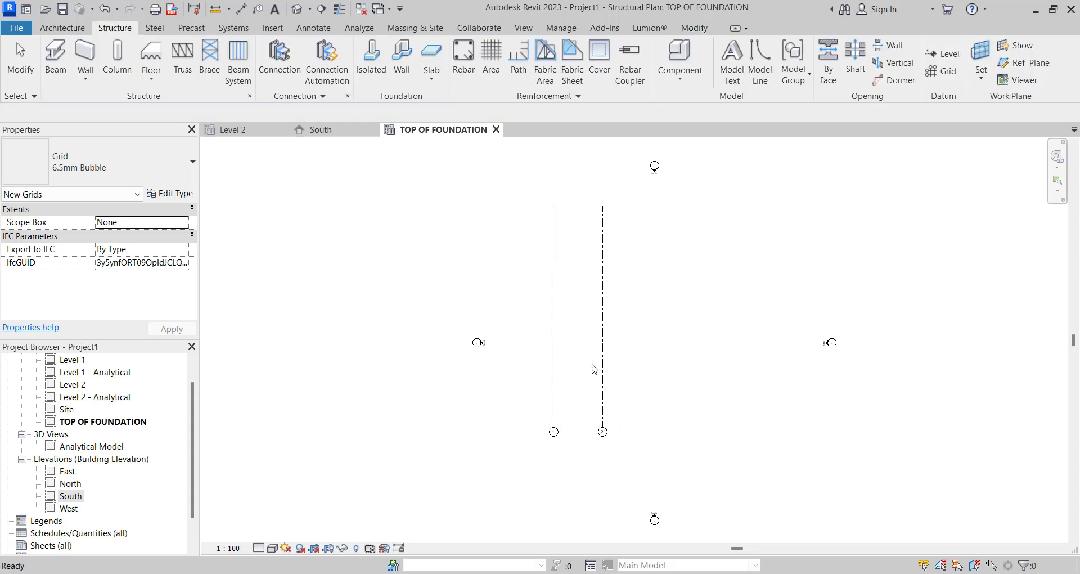
- Copy grid line 2 eastward three times at 7000 mm spacing to create grid lines 3, 4 and 5
scroll(603, 374, "up", 1)
left_click(605, 375)
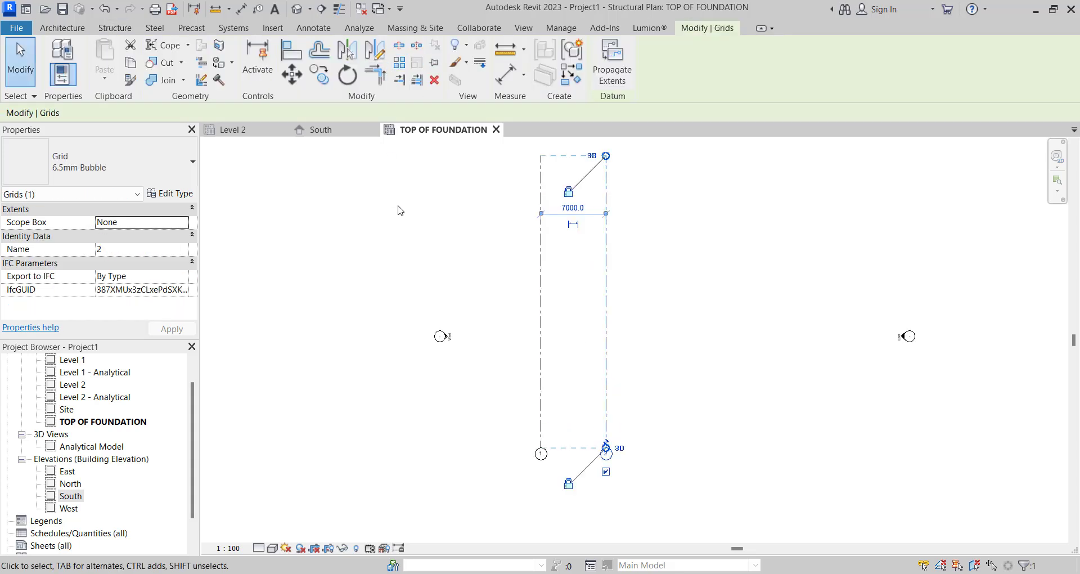
key("Escape")
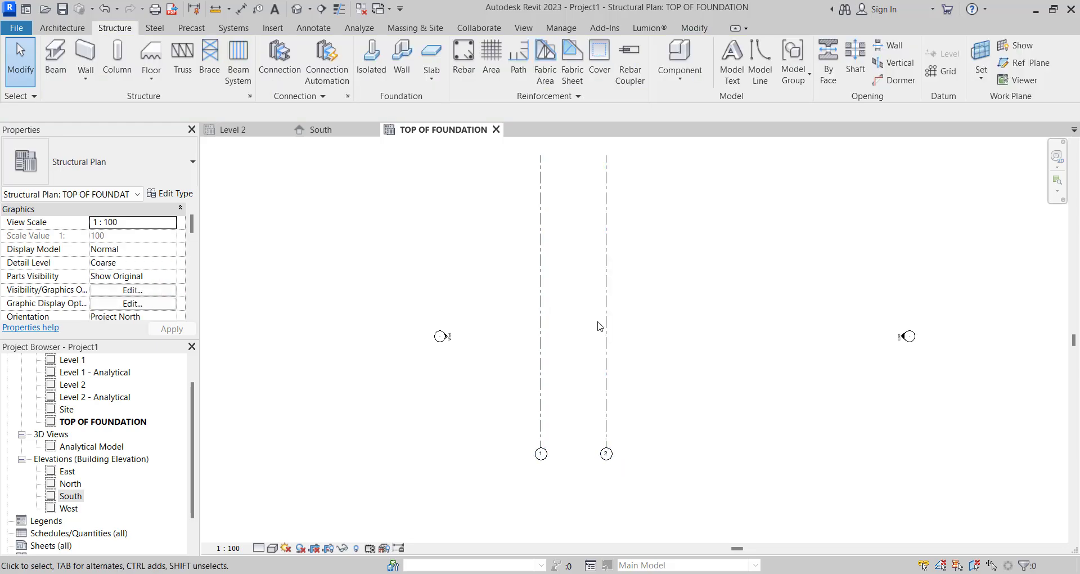
left_click(604, 326)
key("c")
key("o")
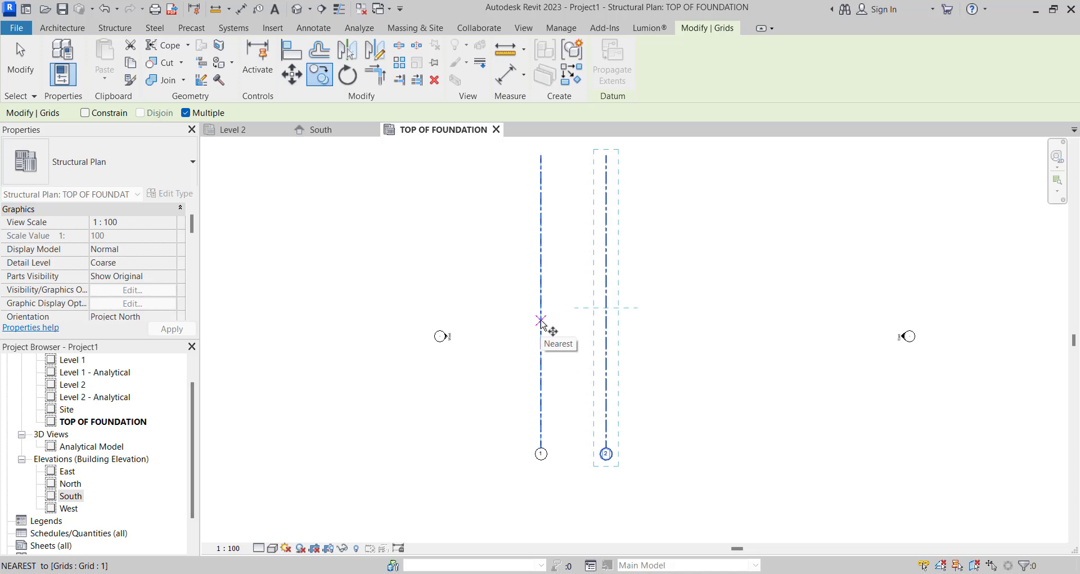
left_click(541, 320)
left_click(606, 321)
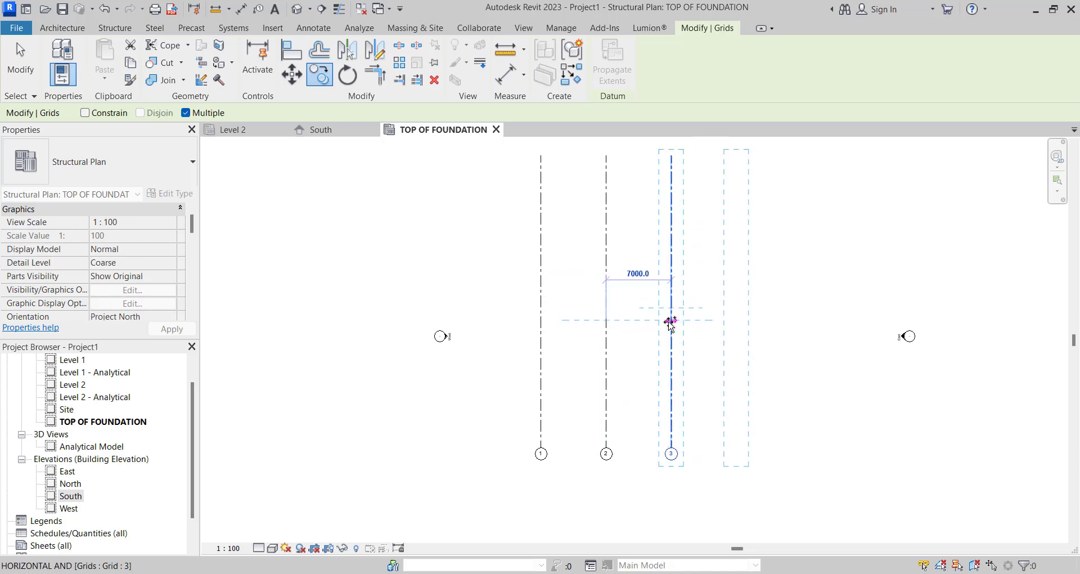
left_click(737, 319)
left_click(737, 319)
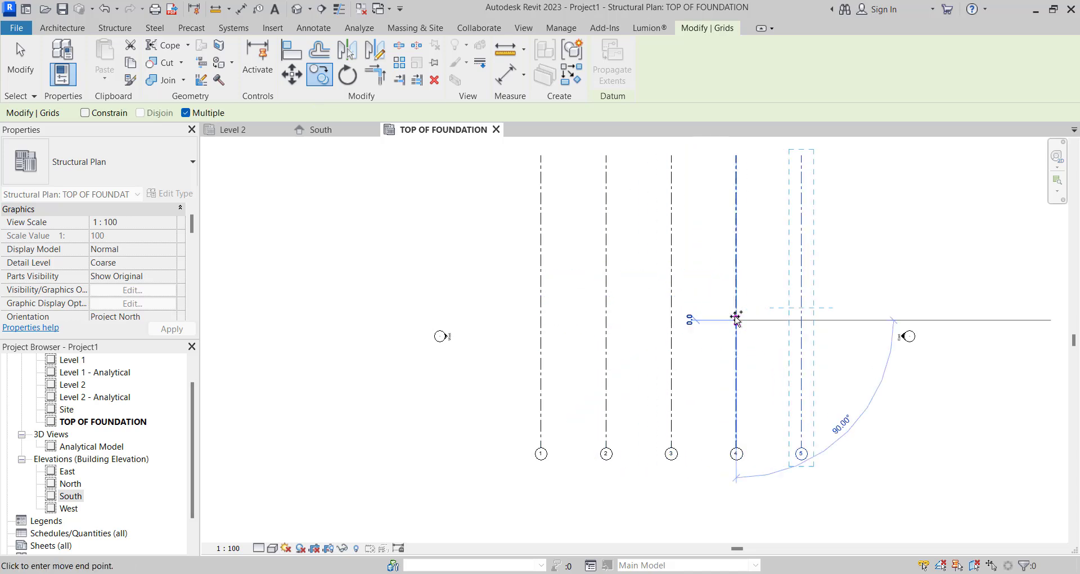
scroll(736, 319, "down", 2)
key("Escape")
key("Escape")
scroll(842, 299, "up", 1)
middle_click_drag(842, 300, 797, 293)
scroll(798, 297, "up", 1)
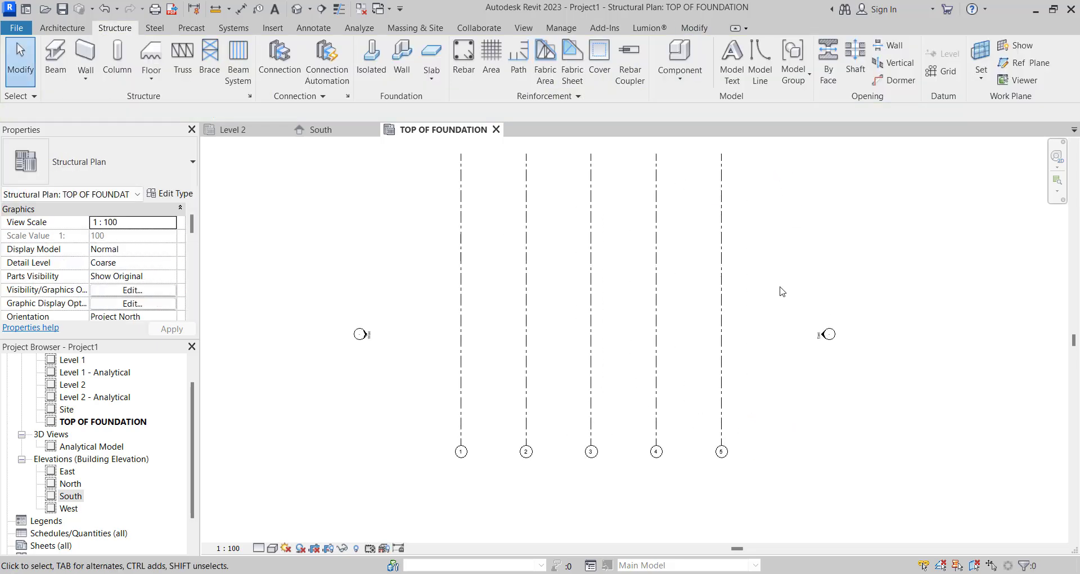
left_click_drag(748, 287, 416, 282)
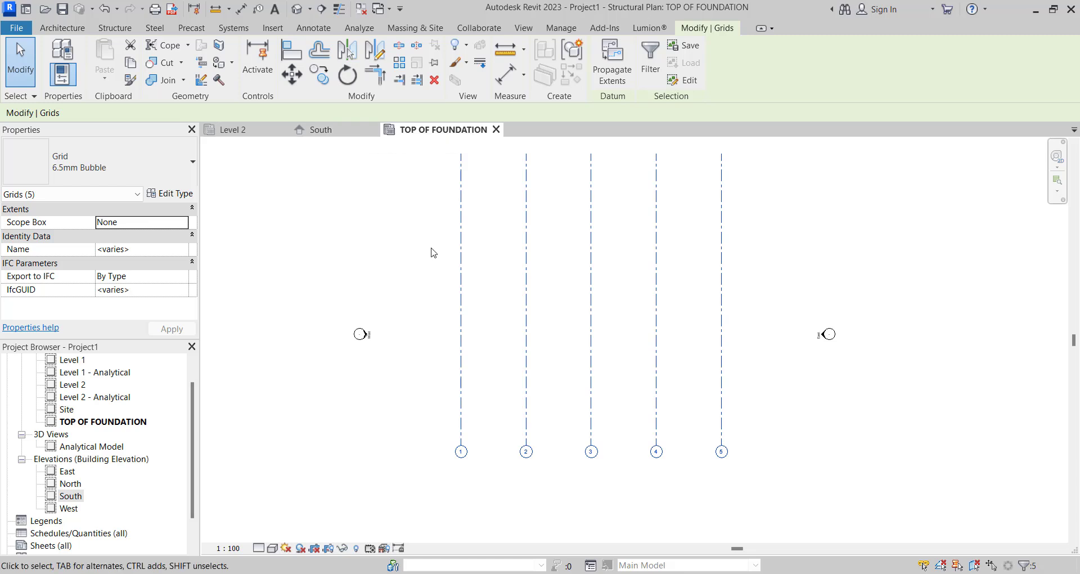
scroll(439, 258, "down", 2)
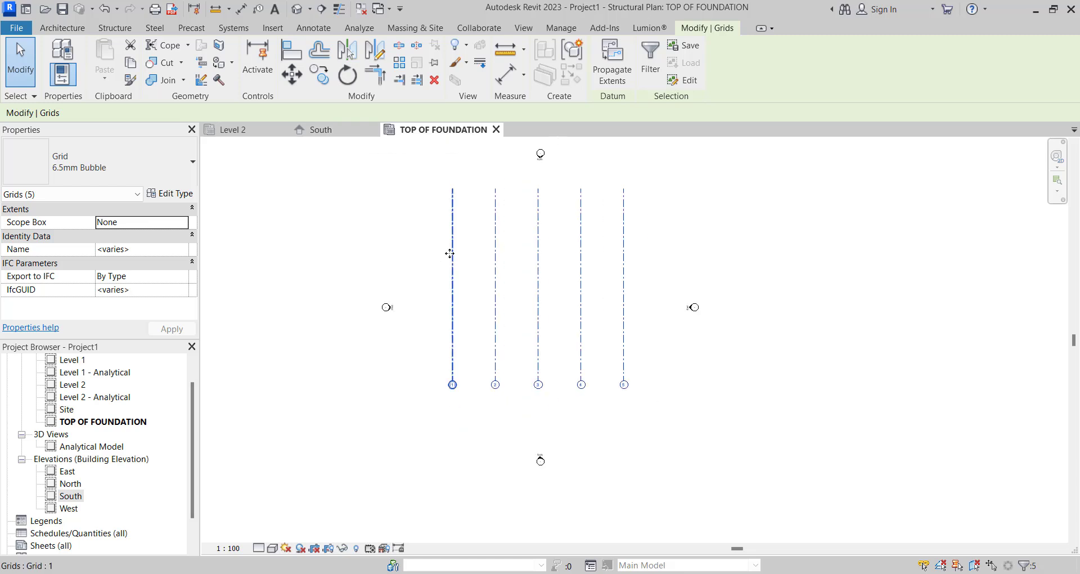
key("c")
key("o")
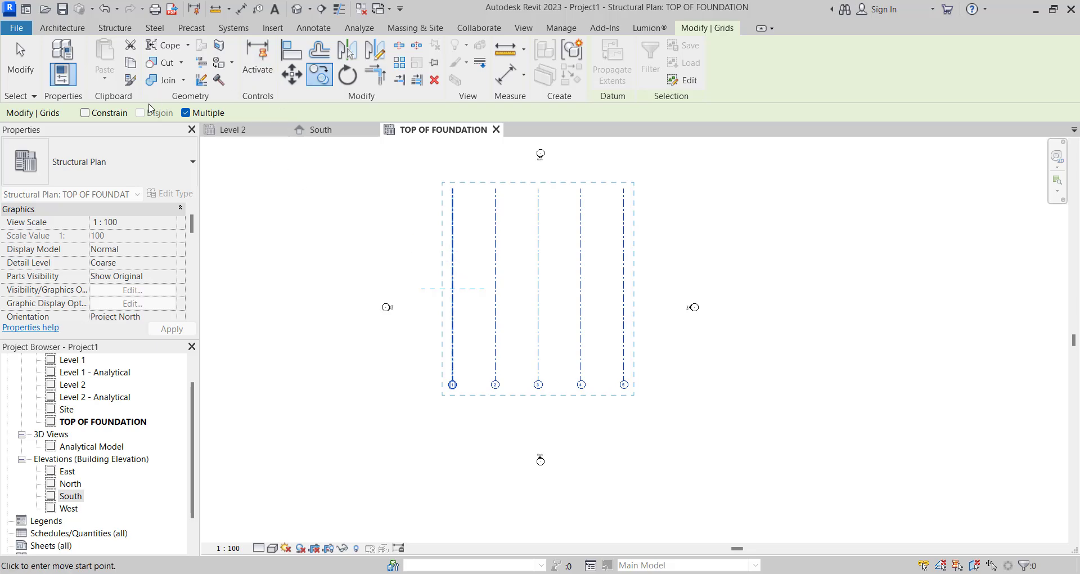
left_click(453, 217)
key("Escape")
key("Escape")
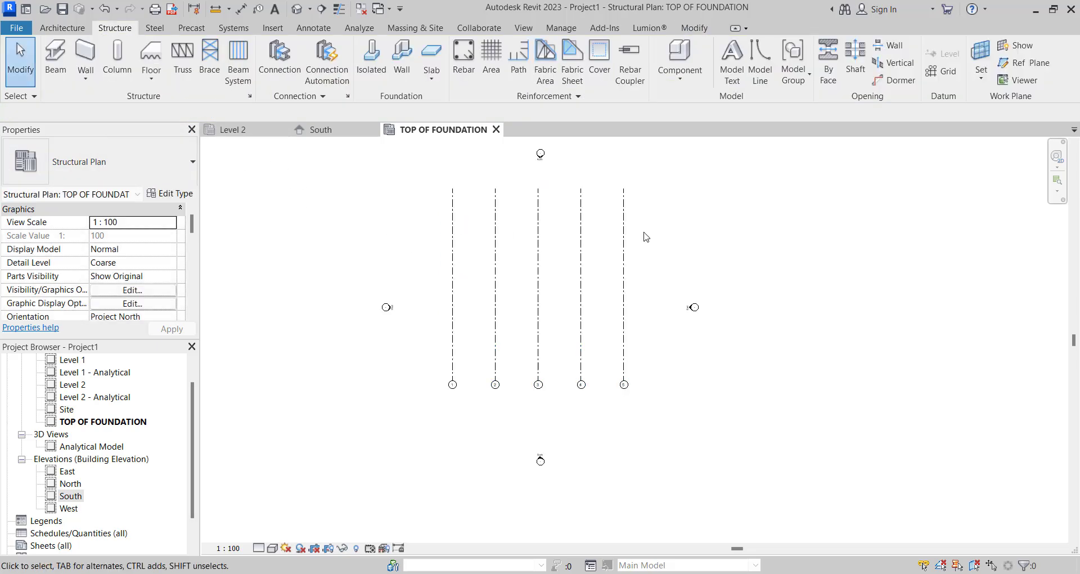
- Rotate copies of all five vertical grid lines by 90 degrees about their common centre to create the horizontal grid lines
left_click_drag(643, 234, 379, 221)
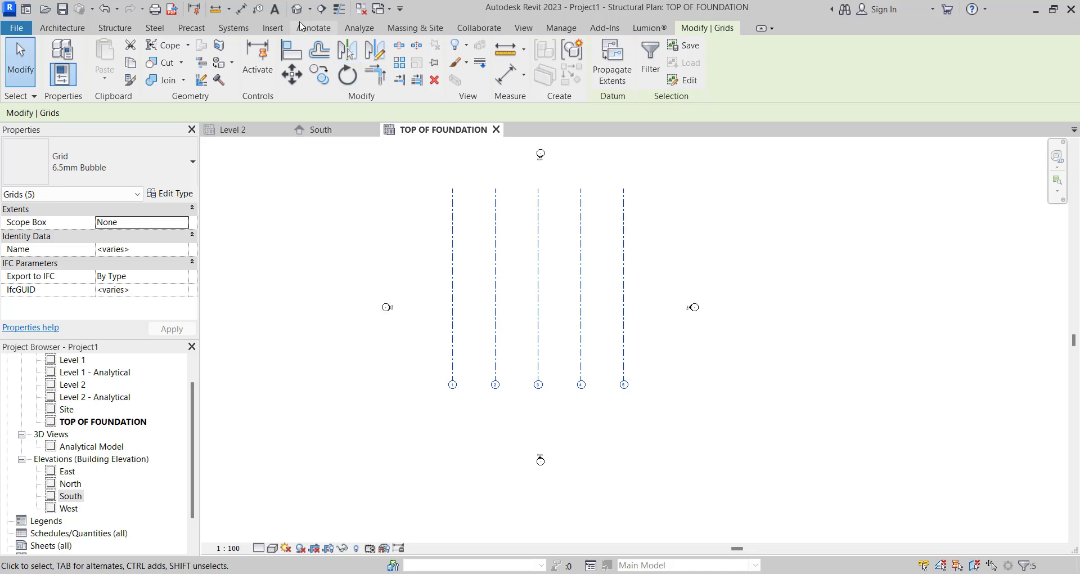
left_click(343, 76)
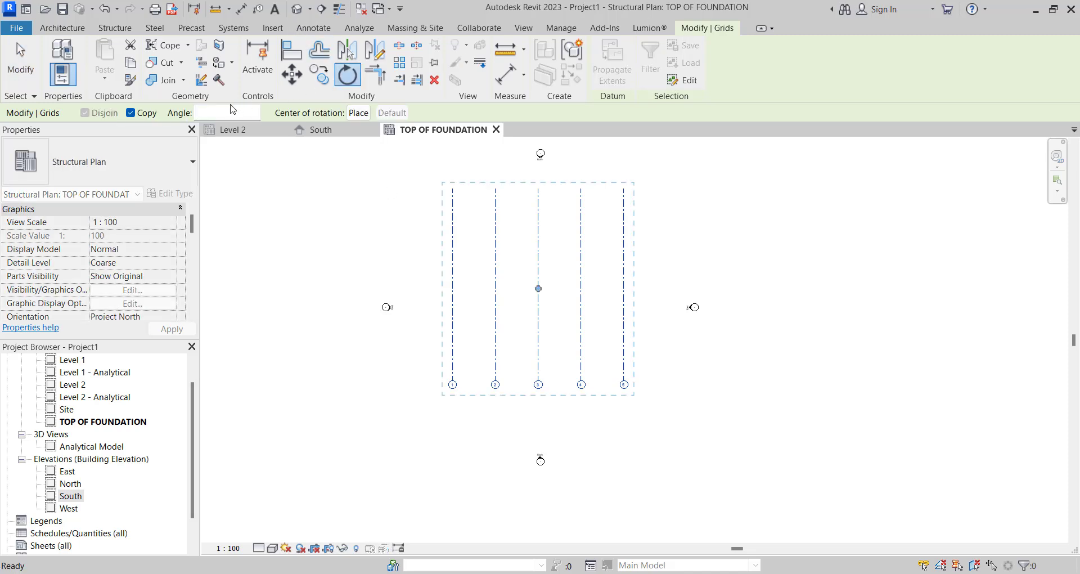
left_click(221, 112)
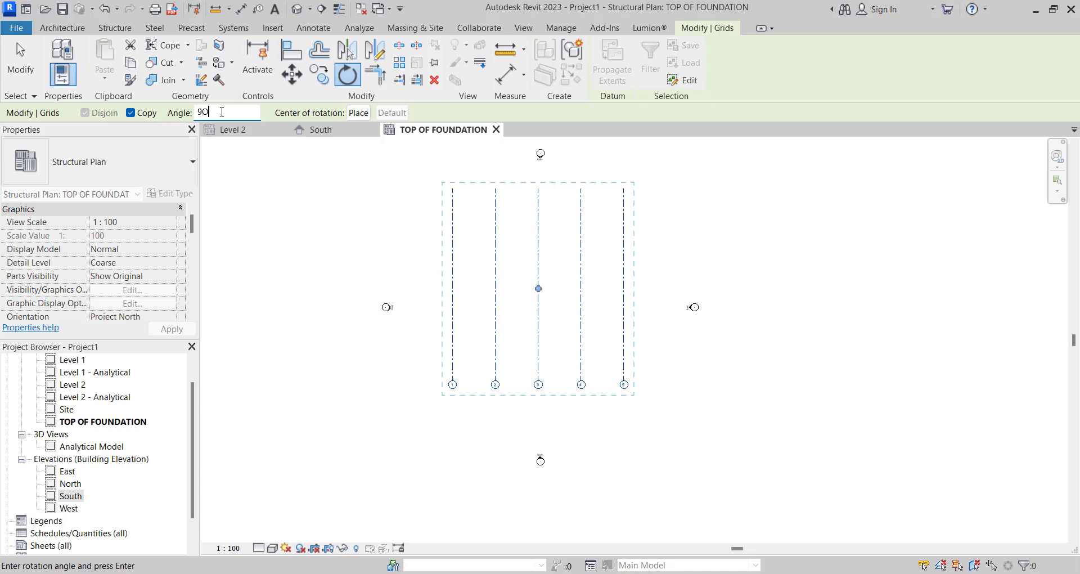
key("Return")
scroll(550, 217, "up", 2)
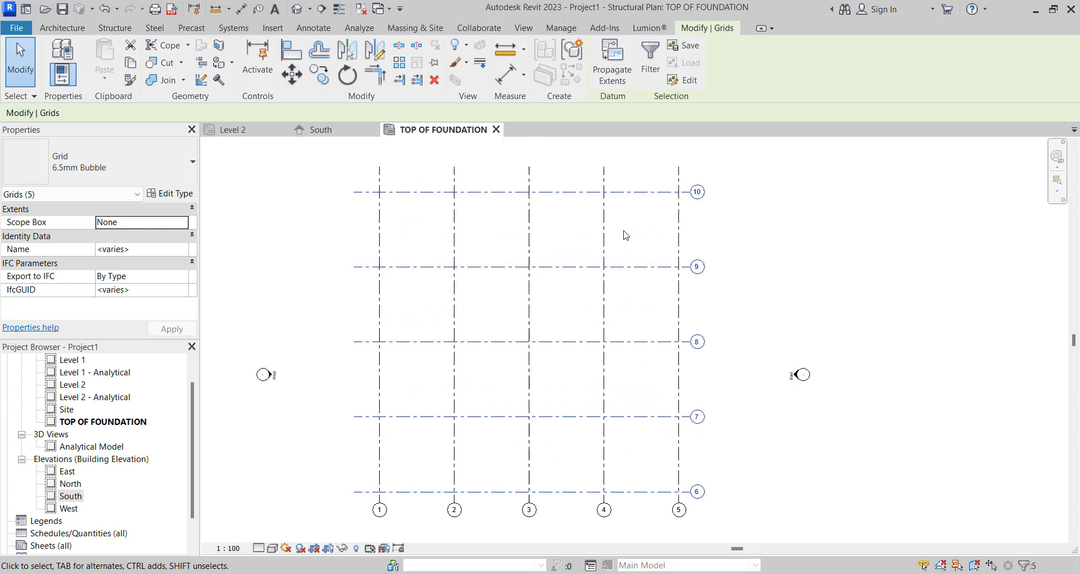
left_click(625, 234)
- Rename the northernmost horizontal grid line as A
scroll(706, 190, "up", 3)
left_click(689, 195)
left_click(686, 195)
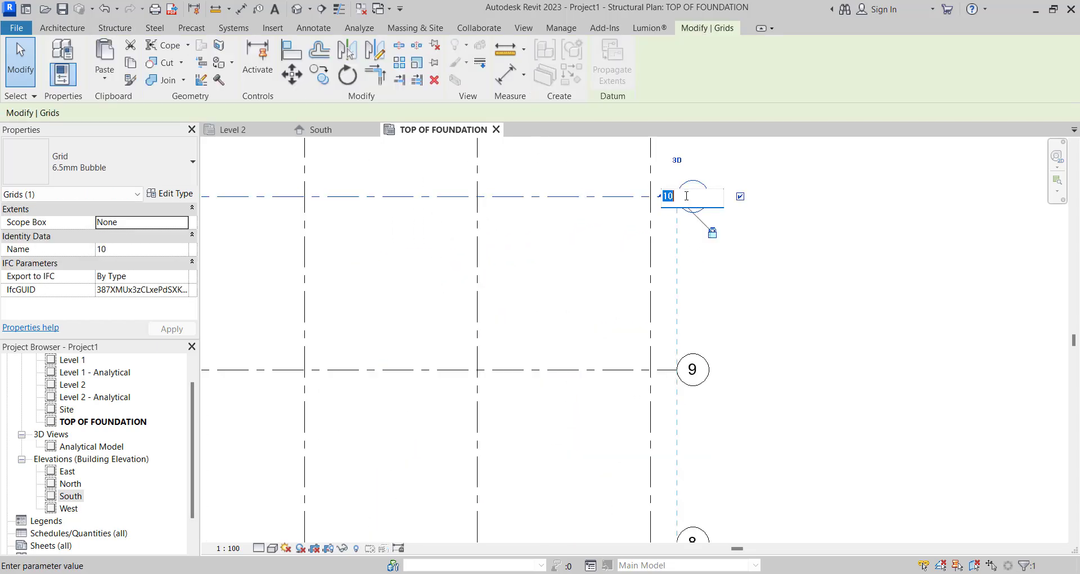
type("A")
key("Return")
- Rename the horizontal grid line directly south of grid A as B
scroll(731, 242, "down", 1)
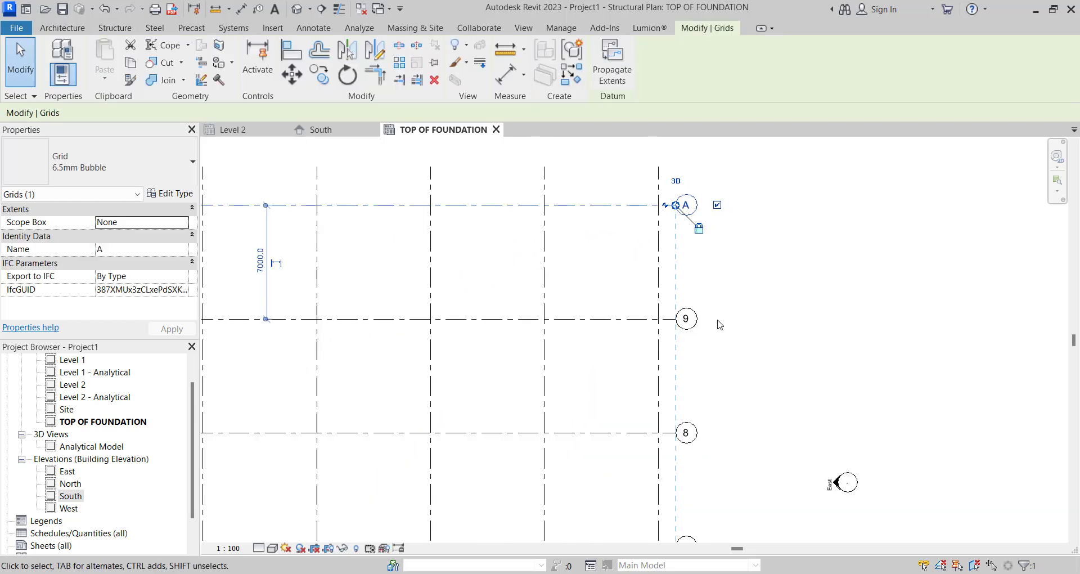
scroll(731, 355, "up", 1)
double_click(662, 295)
type("B")
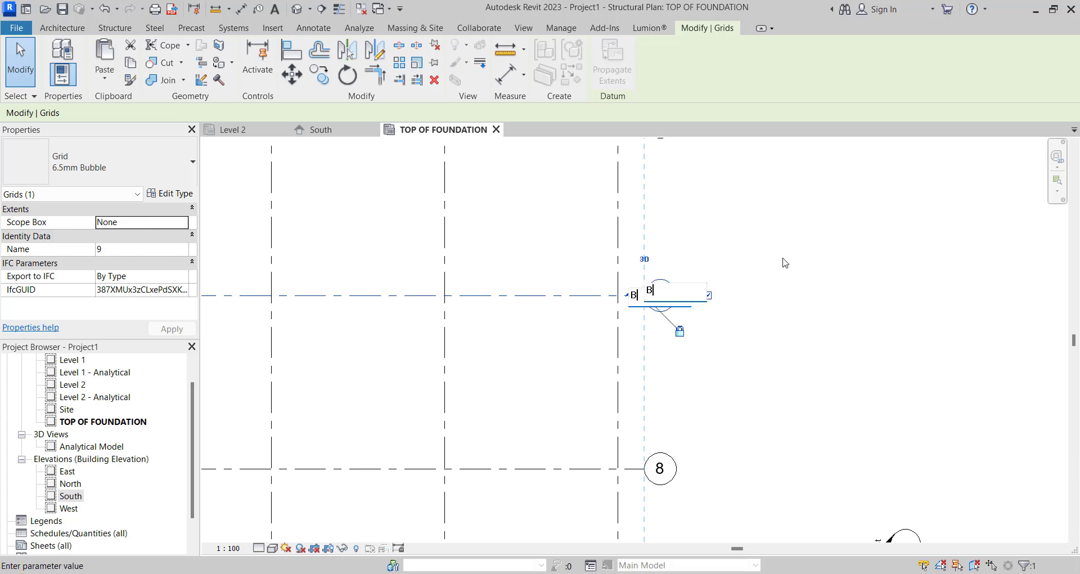
key("Return")
- Rename the middle horizontal grid line, directly south of grid B, as C
scroll(849, 422, "down", 1)
scroll(924, 463, "up", 1)
double_click(703, 388)
type("C")
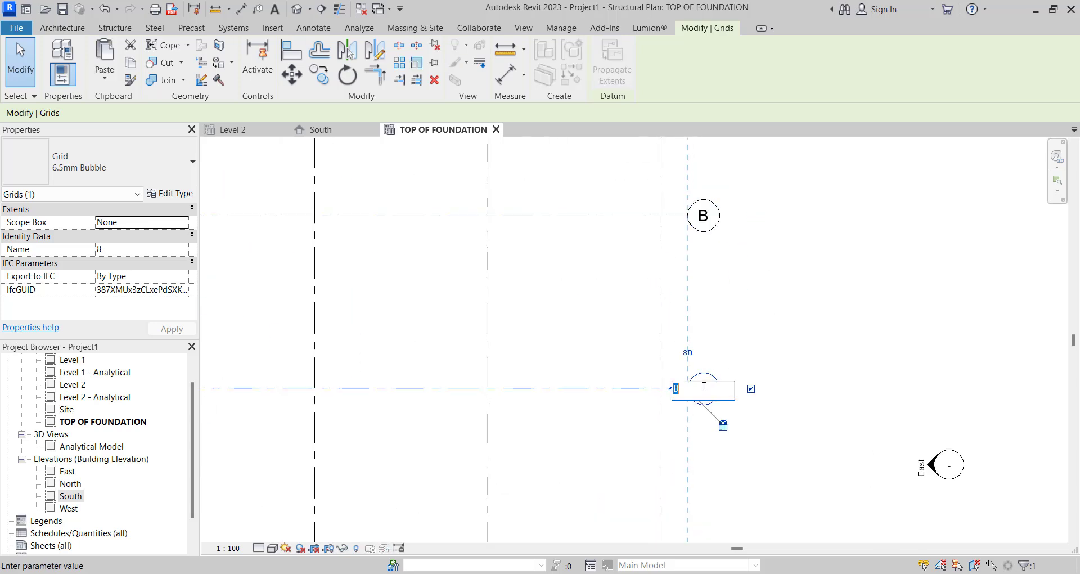
key("Return")
- Rename the horizontal grid line directly south of grid C as D
scroll(706, 416, "down", 2)
scroll(706, 430, "up", 3)
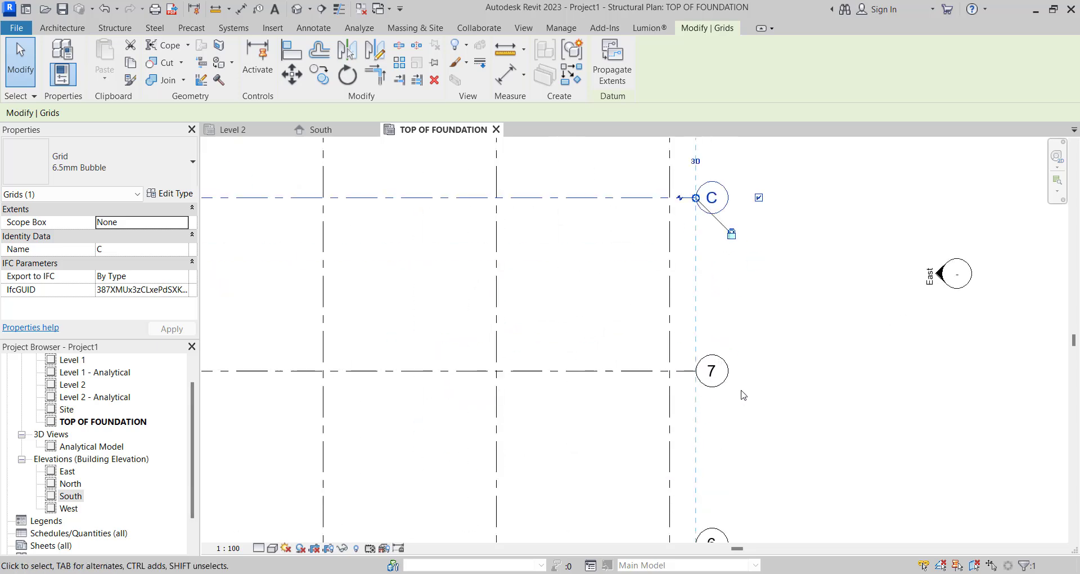
double_click(711, 410)
type("D")
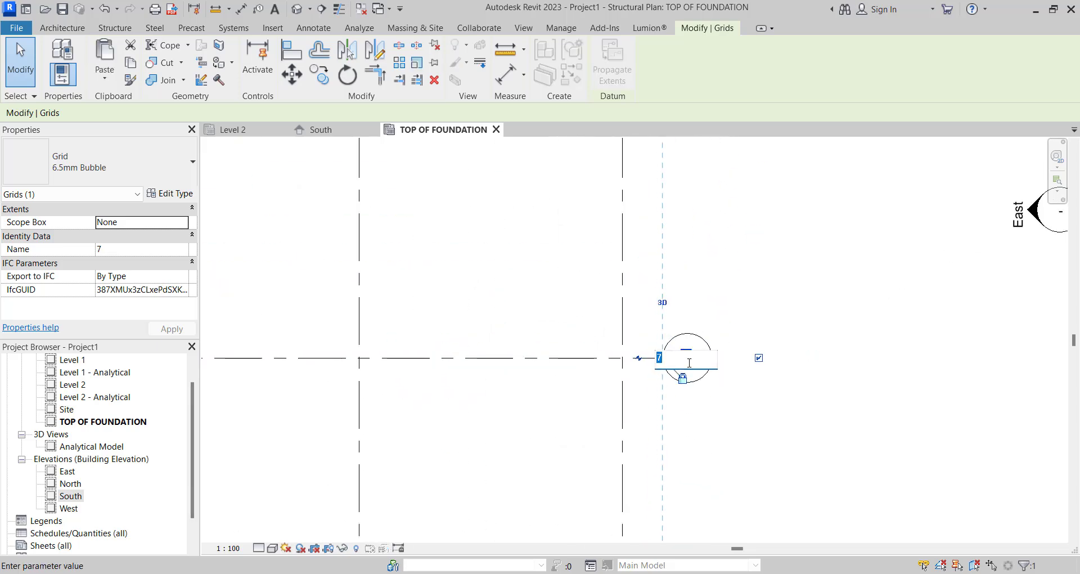
key("Return")
- Rename the southernmost horizontal grid line as E
scroll(689, 360, "down", 3)
scroll(705, 415, "up", 1)
left_click(704, 415)
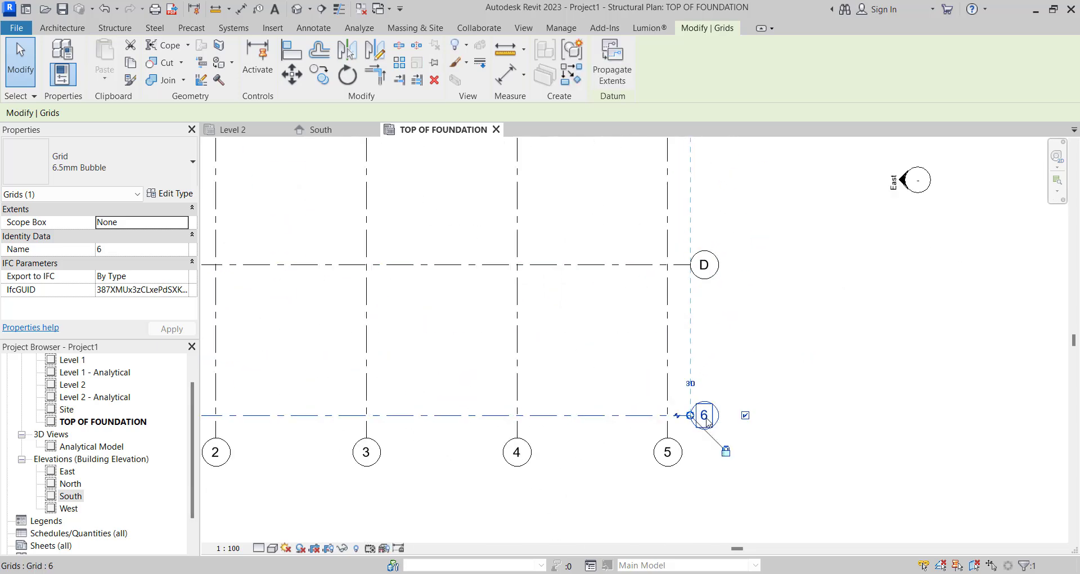
left_click(705, 415)
type("E")
scroll(751, 380, "down", 1)
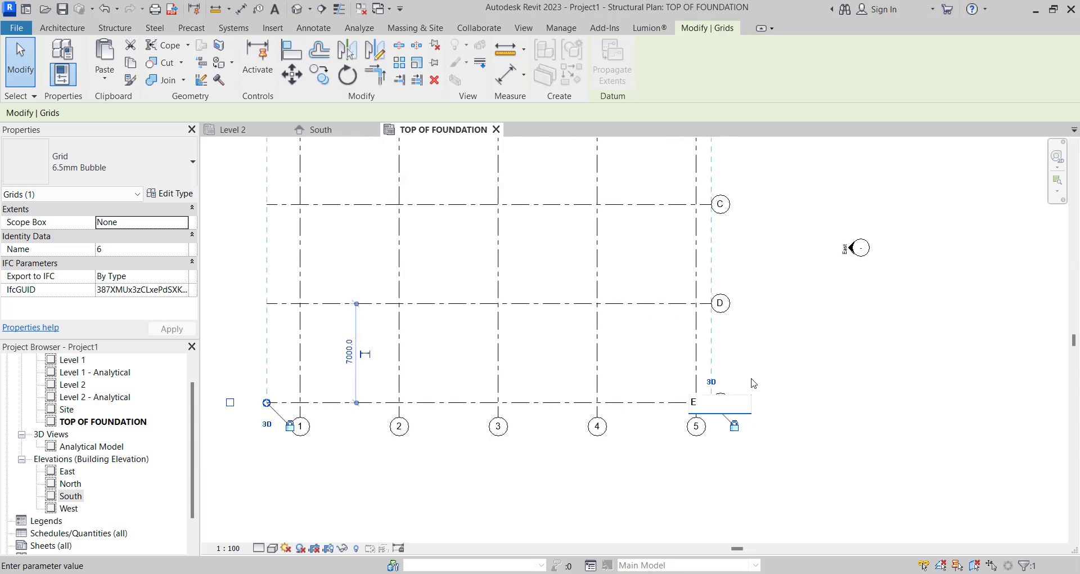
key("Return")
scroll(748, 375, "down", 2)
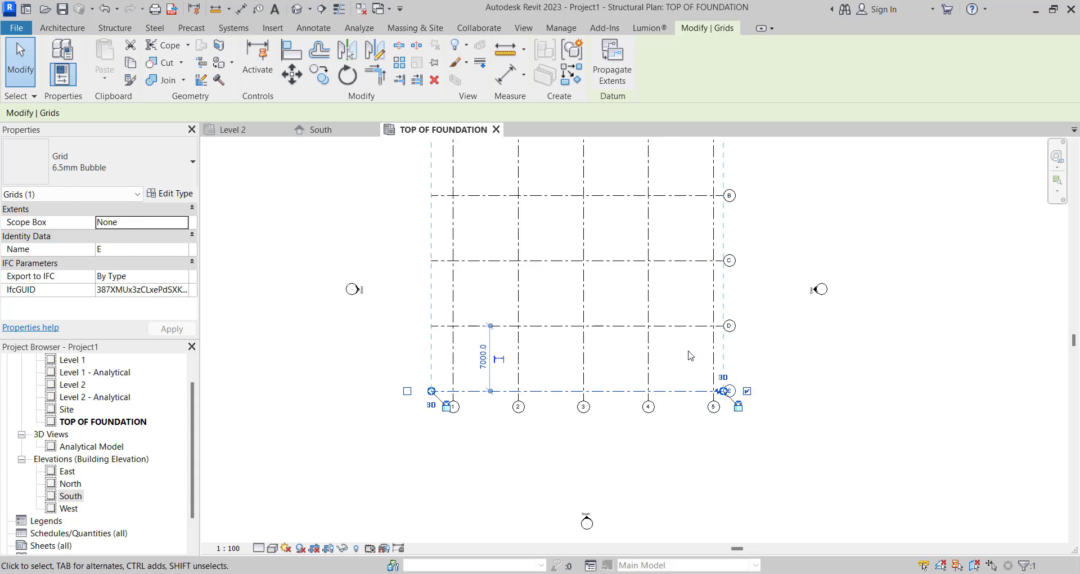
scroll(691, 354, "down", 2)
scroll(672, 327, "up", 2)
scroll(588, 270, "down", 3)
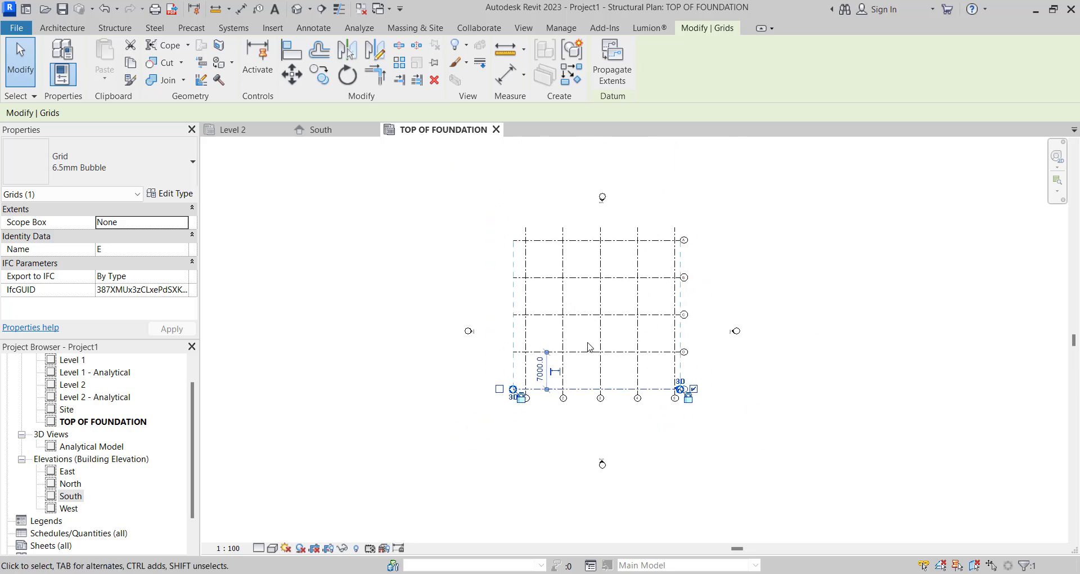
scroll(575, 260, "up", 3)
scroll(559, 284, "down", 4)
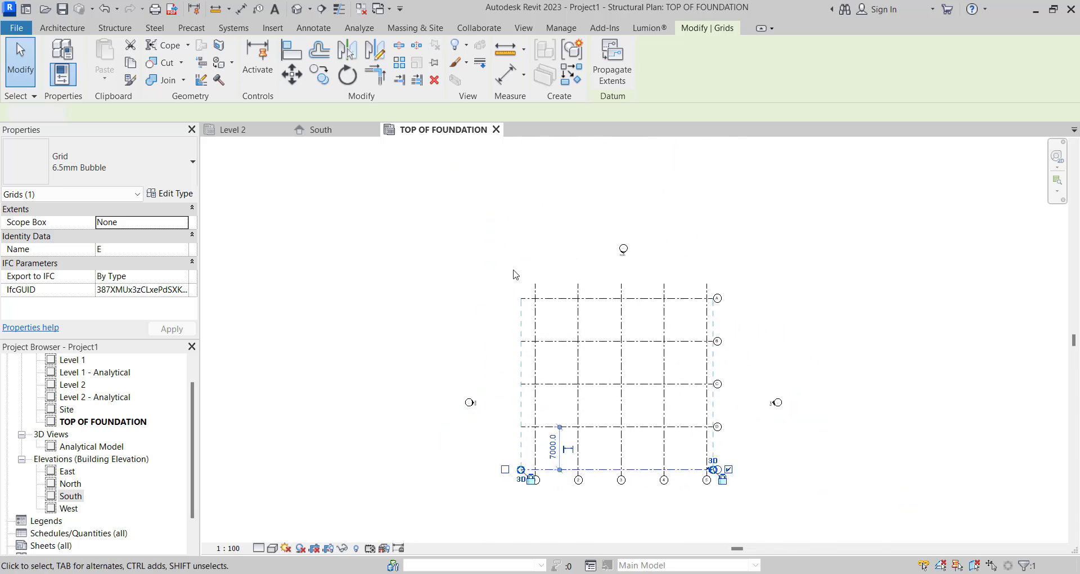
- Place M_Footing-Rectangular 1800 x 1200 x 450mm isolated foundations at every intersection of grids 1 to 5 and A to E
key("Escape")
scroll(544, 301, "down", 1)
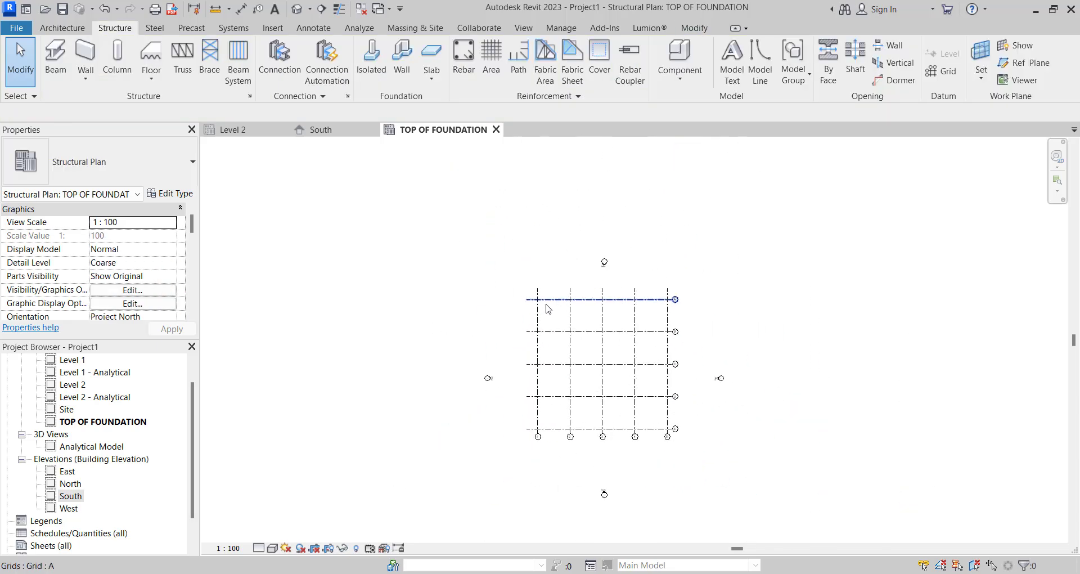
left_click(379, 66)
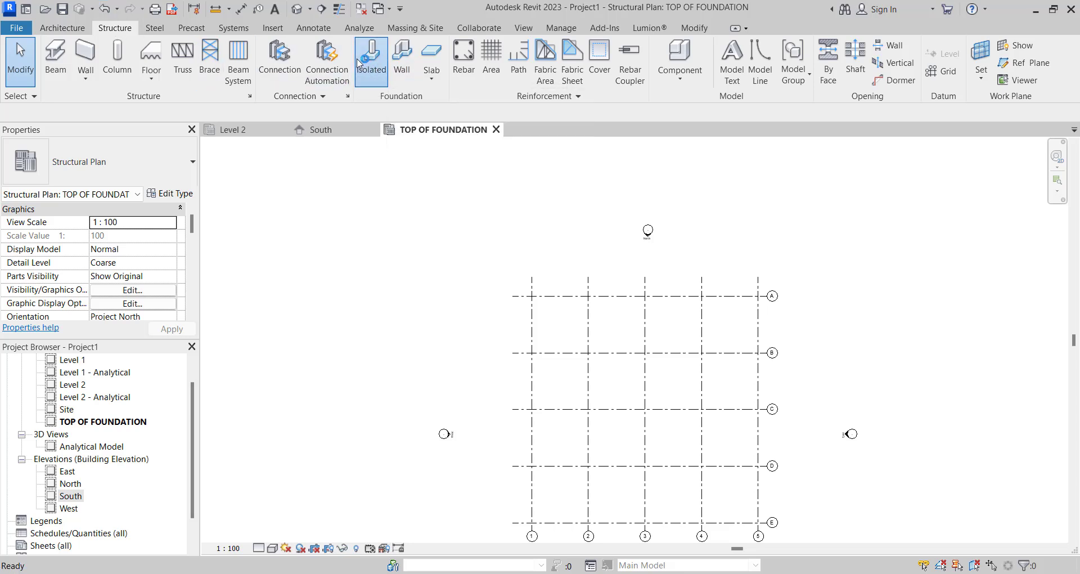
scroll(509, 302, "down", 2)
scroll(549, 326, "up", 2)
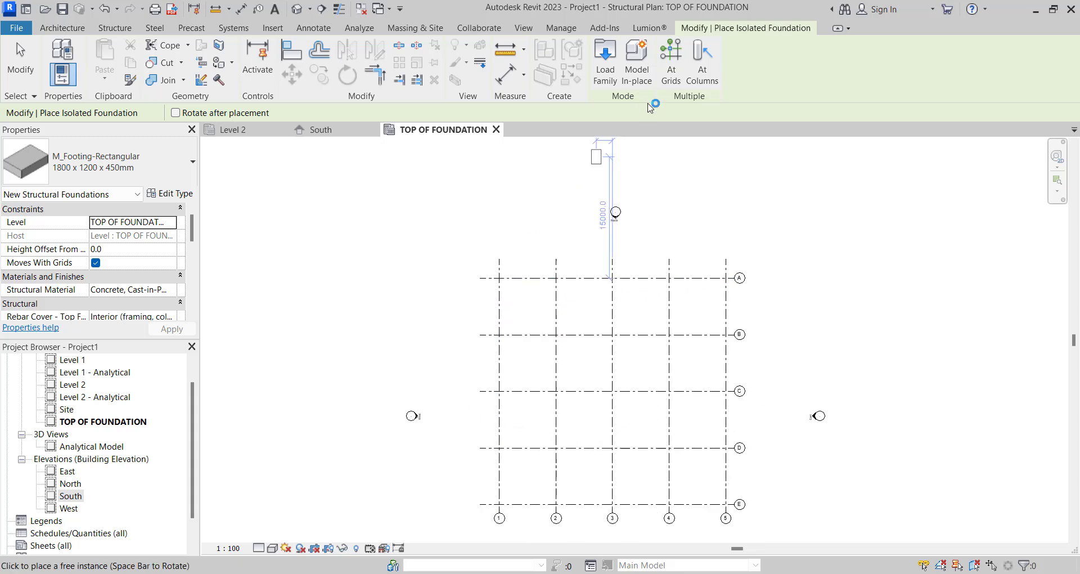
left_click(671, 62)
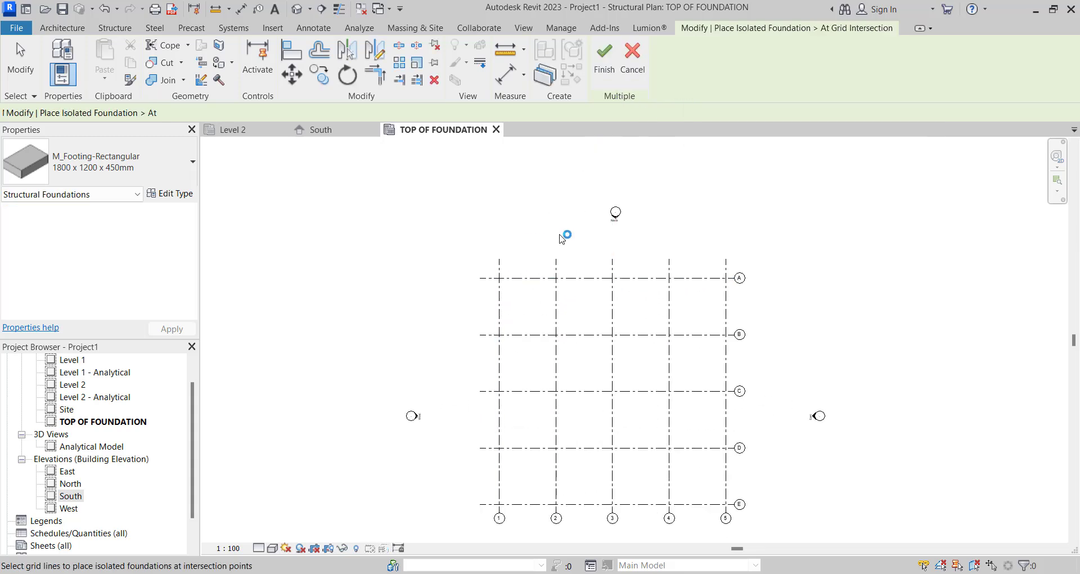
scroll(569, 219, "down", 2)
left_click_drag(484, 214, 708, 452)
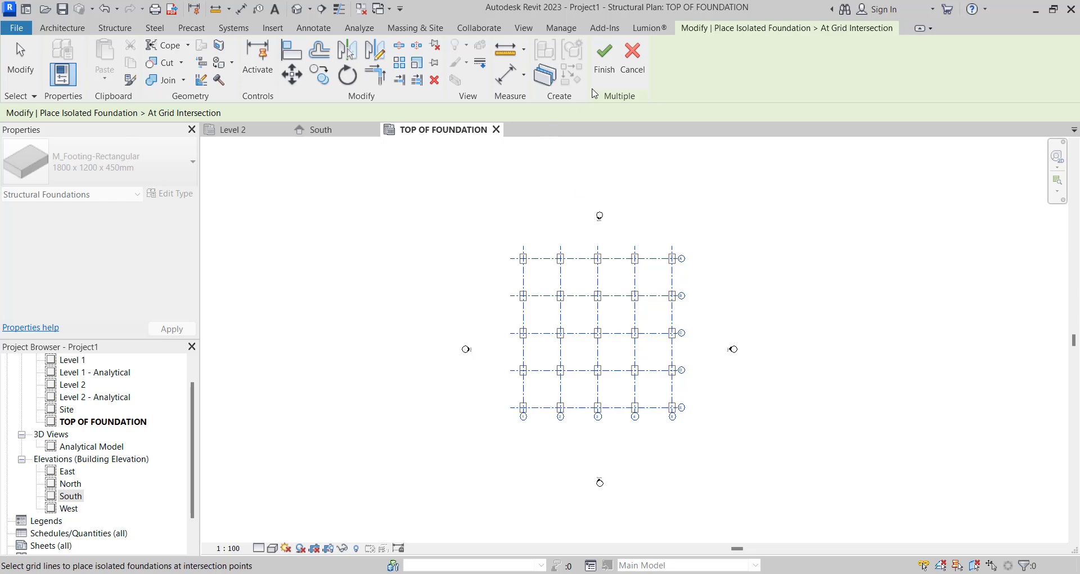
left_click(604, 62)
scroll(491, 237, "up", 2)
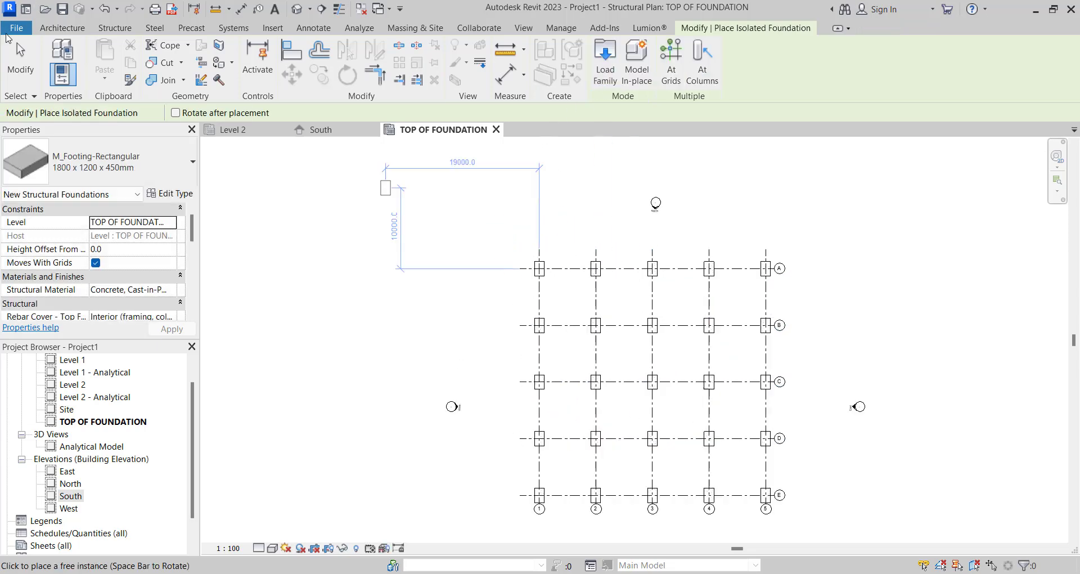
left_click(17, 51)
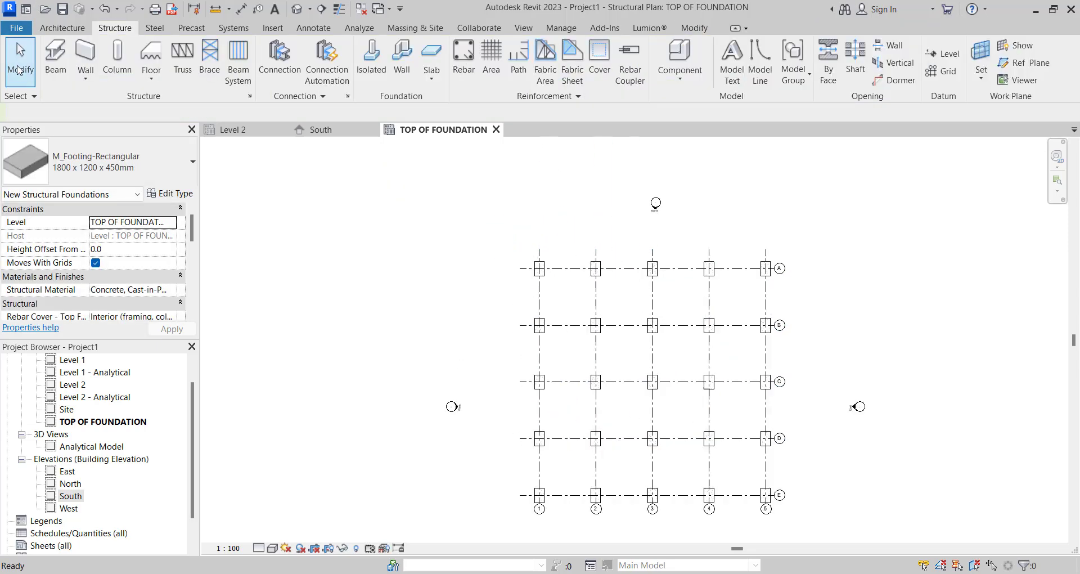
- Start a structural Basic Wall Generic - 200mm defined by height, with top constraint Up to level: Level 1 and top offset -301
left_click(82, 55)
scroll(540, 270, "up", 5)
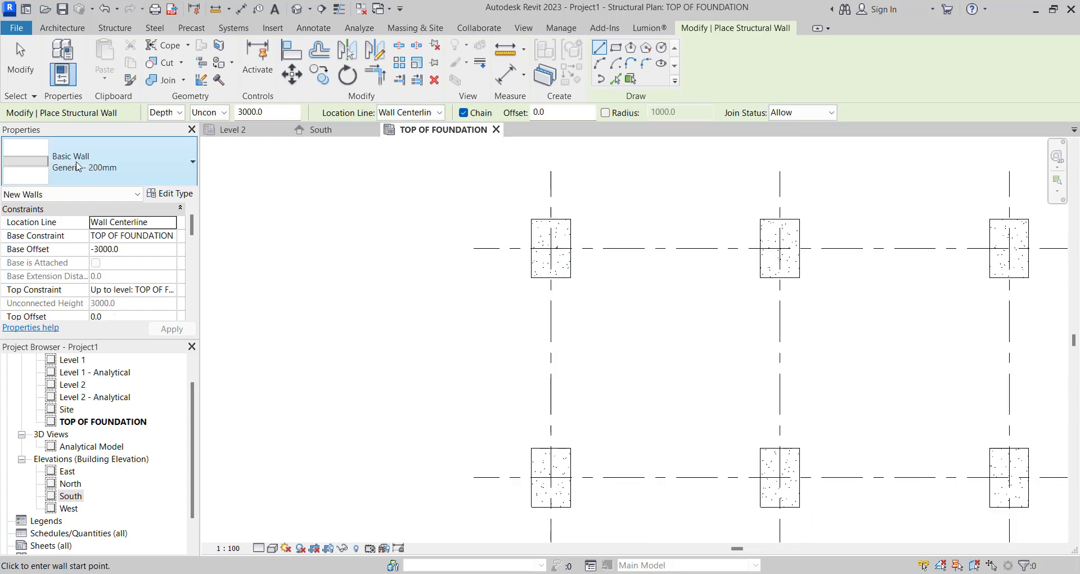
left_click(178, 112)
left_click(171, 138)
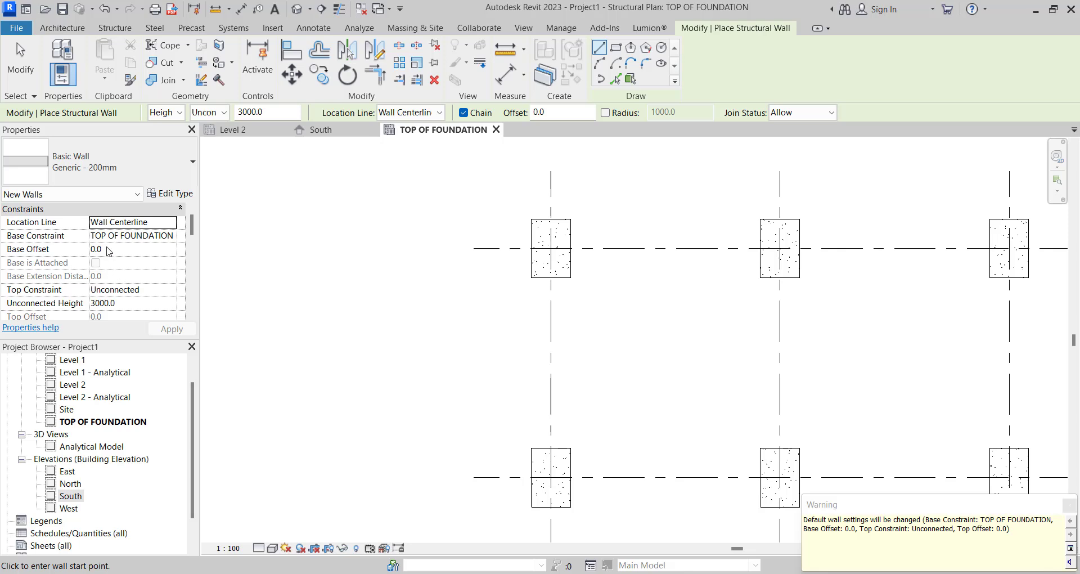
left_click(170, 290)
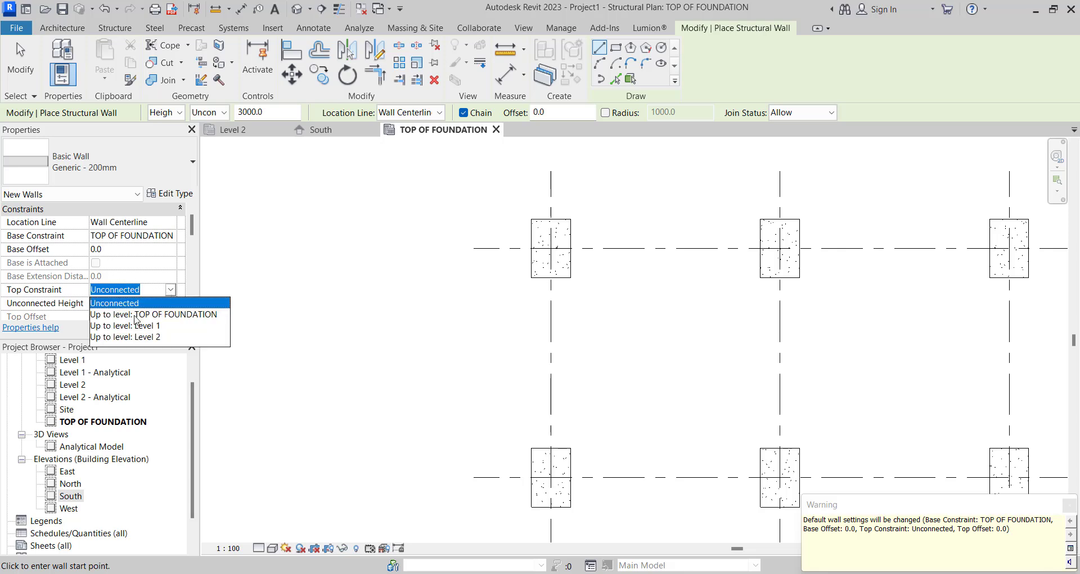
left_click(137, 326)
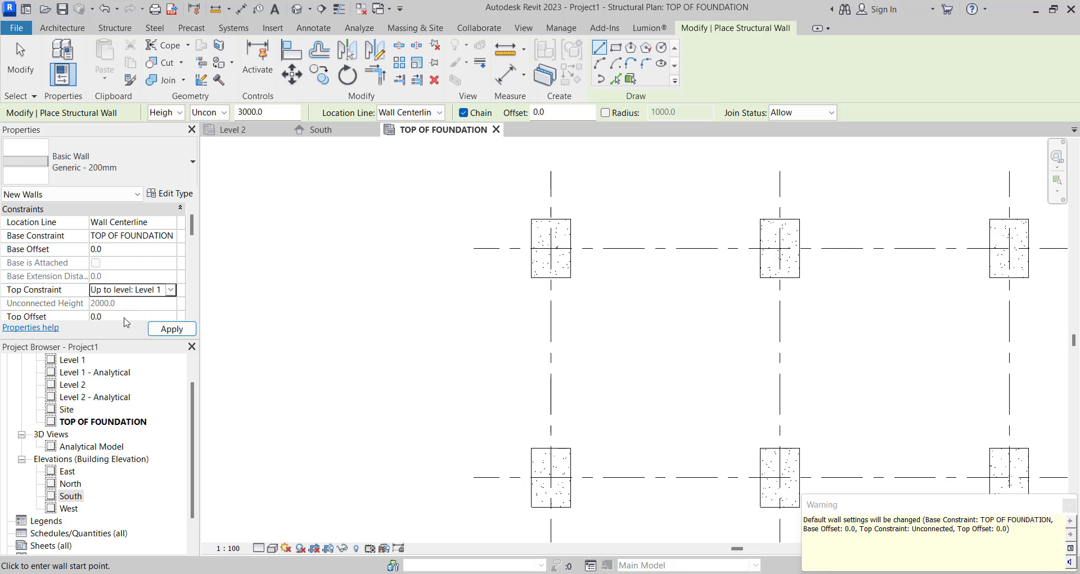
left_click(124, 317)
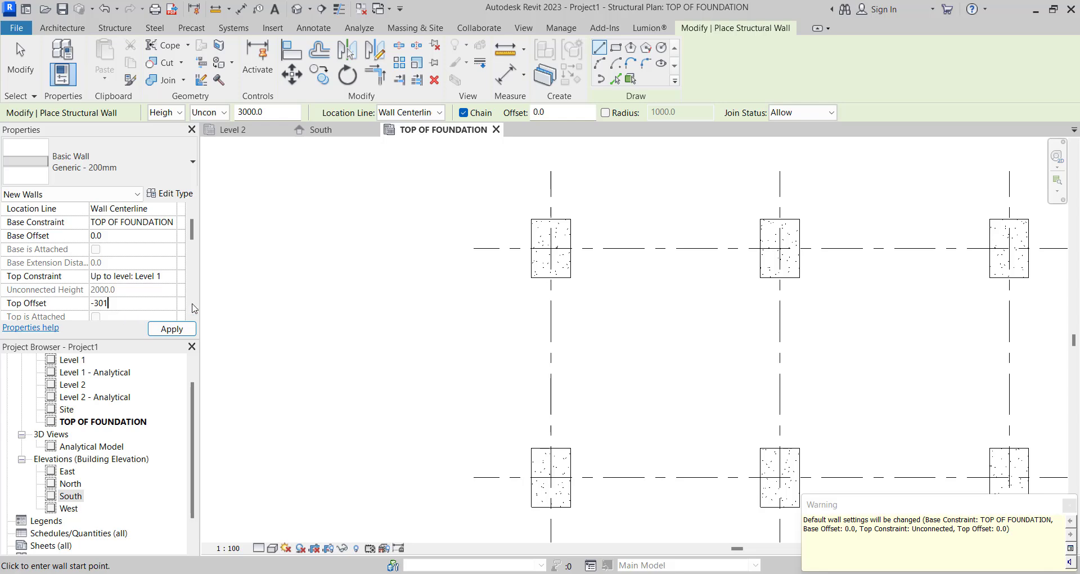
type("-301")
- Draw chained structural walls along grid 1 from A to E and along grid E from 1 to 5
scroll(484, 323, "down", 2)
scroll(516, 287, "up", 3)
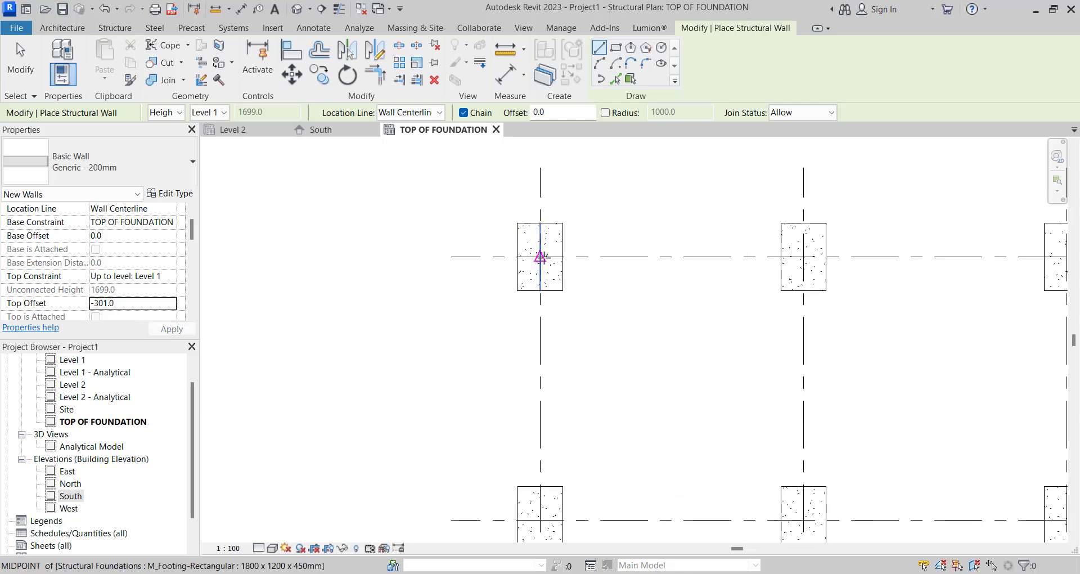
left_click(540, 256)
scroll(526, 309, "down", 3)
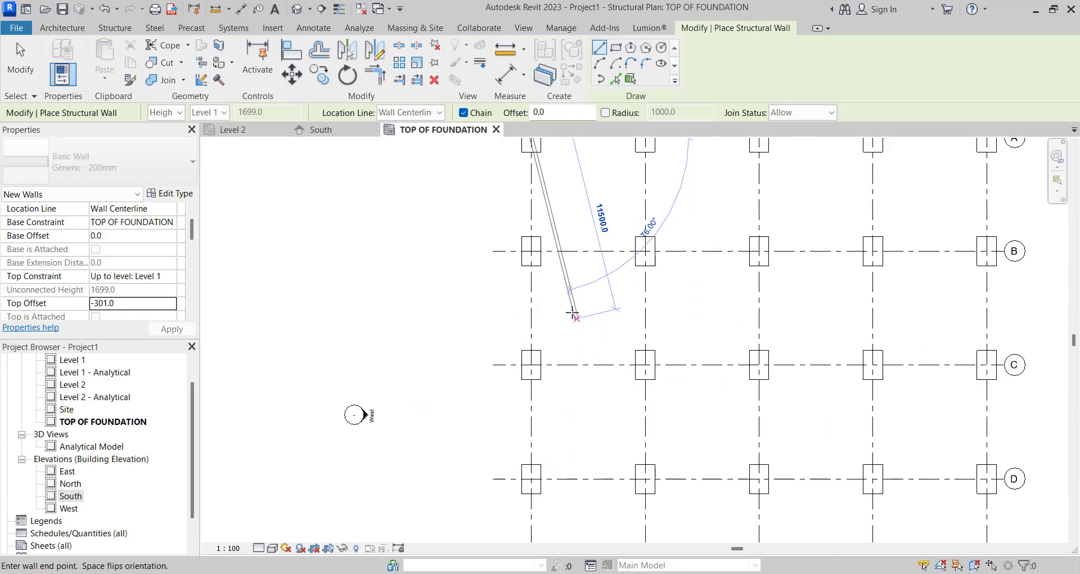
scroll(549, 433, "down", 3)
left_click(549, 433)
scroll(551, 433, "up", 5)
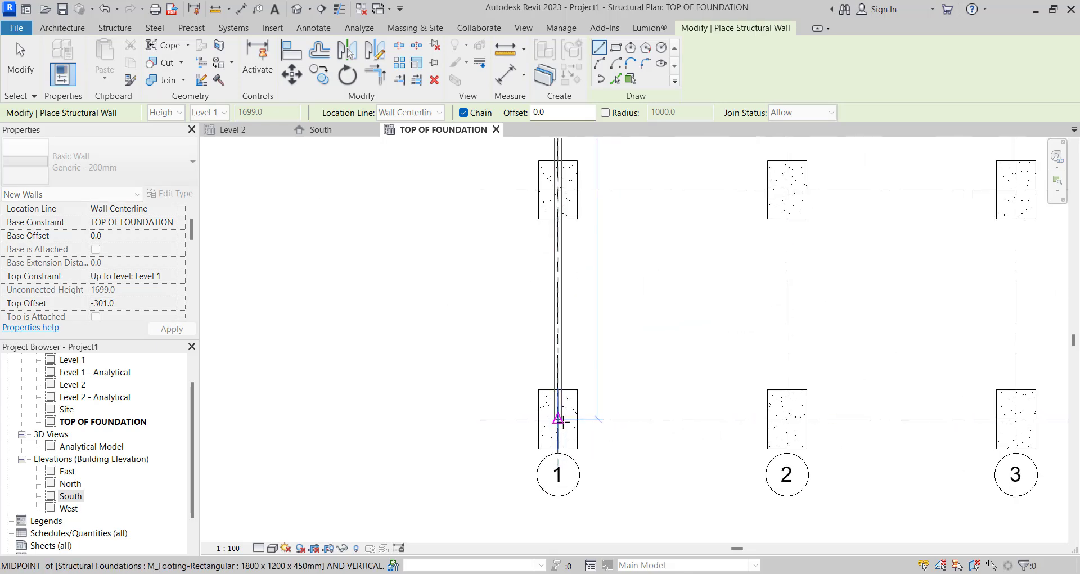
scroll(558, 419, "down", 3)
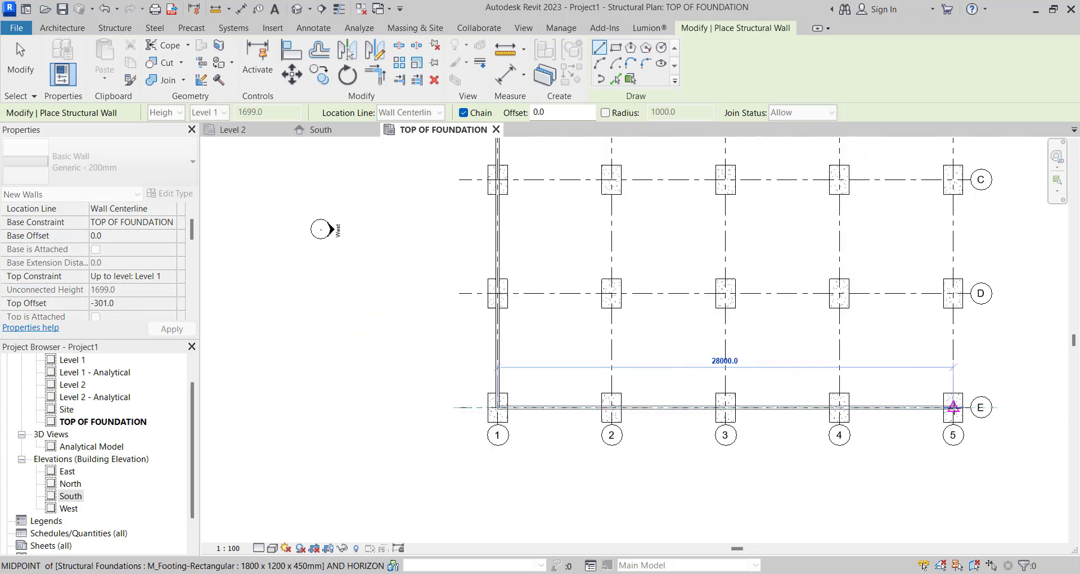
left_click(953, 406)
- Close the perimeter with structural walls along grid 5 from E to A and along grid A back to grid 1
scroll(831, 487, "down", 3)
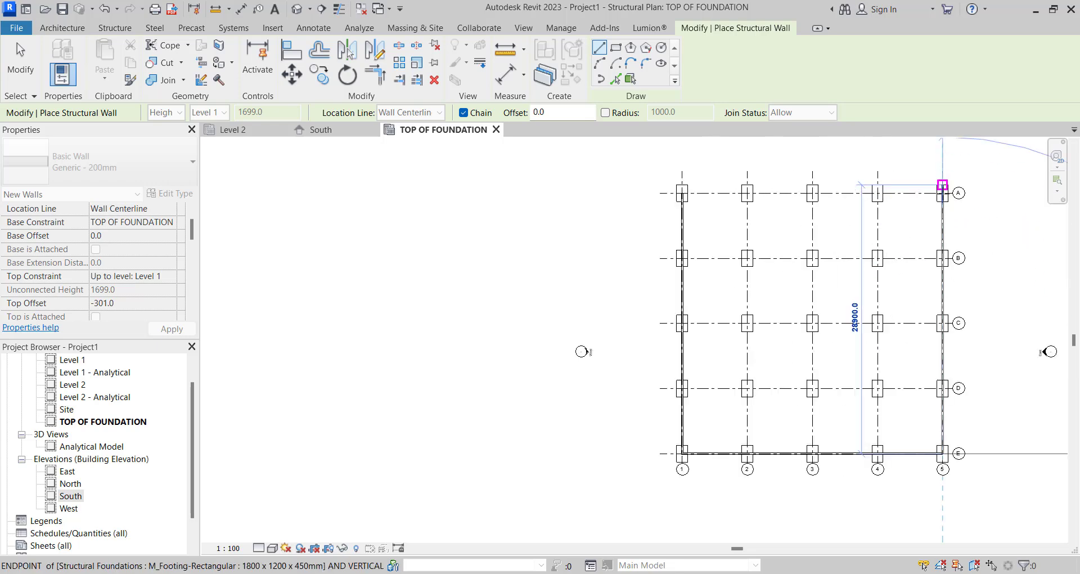
scroll(943, 186, "up", 1)
left_click(942, 187)
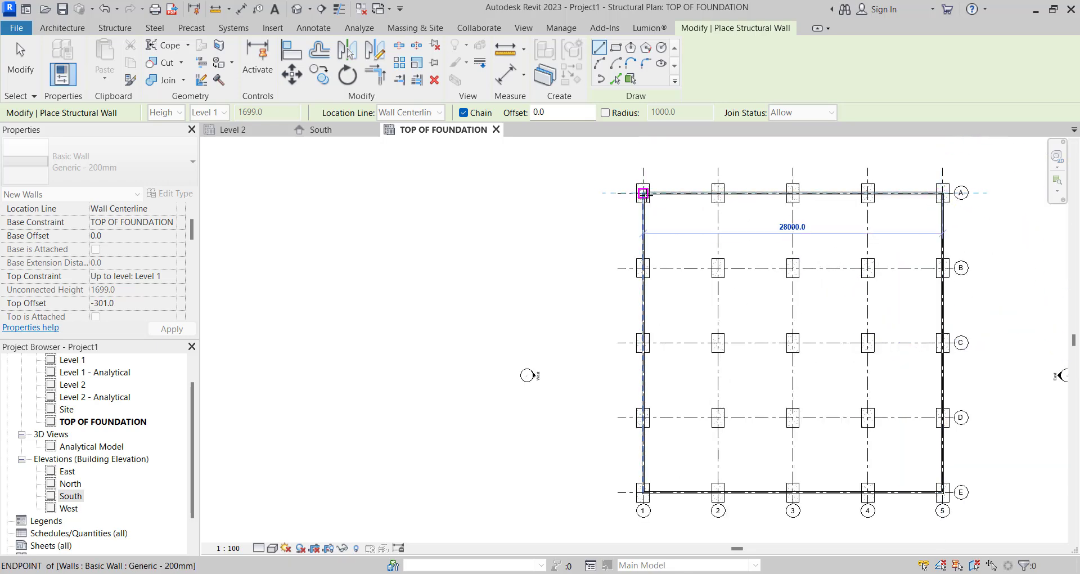
left_click(643, 193)
scroll(643, 193, "down", 1)
key("Escape")
key("Escape")
scroll(678, 203, "up", 3)
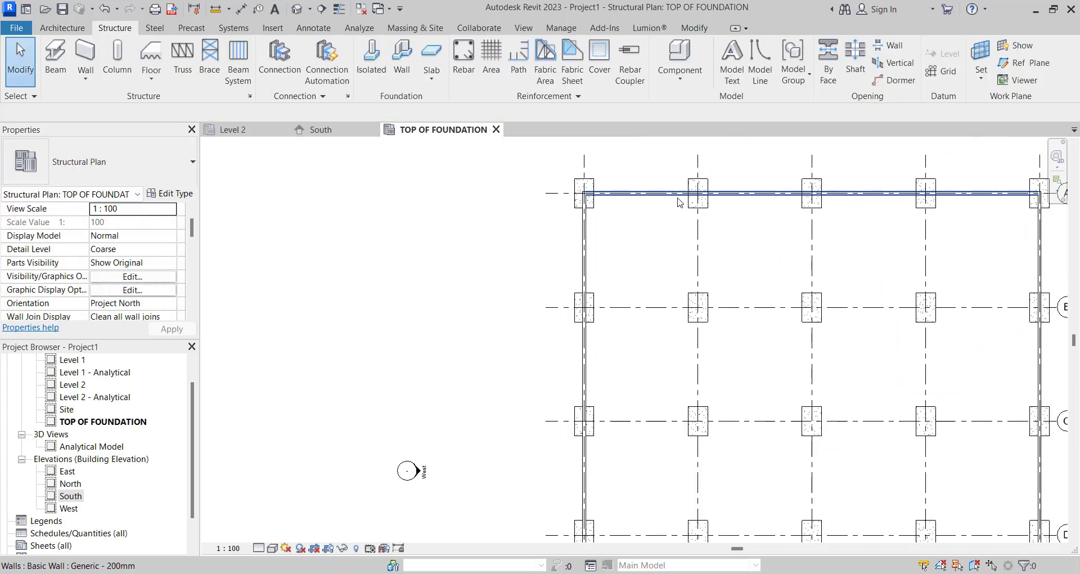
- Draw a Generic - 200mm structural wall along grid 2 from grid A to grid E
scroll(679, 202, "down", 2)
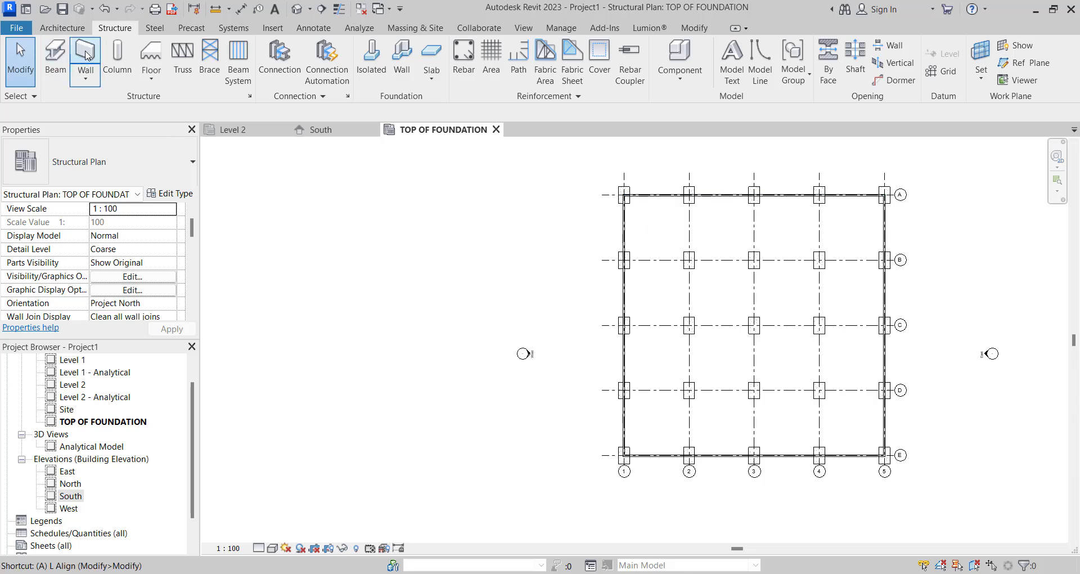
scroll(670, 222, "up", 3)
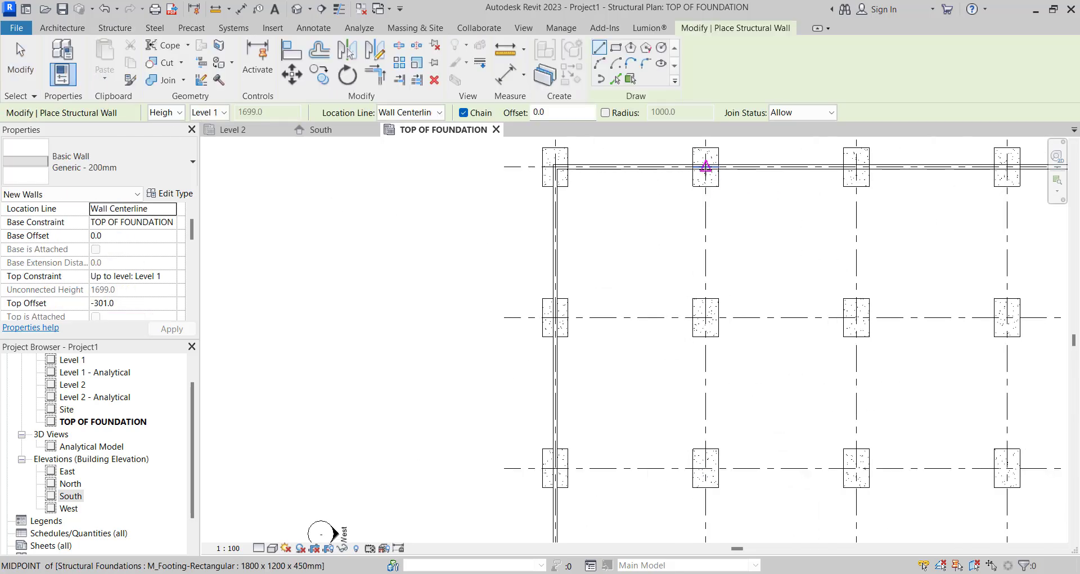
left_click(701, 164)
scroll(702, 164, "down", 4)
scroll(690, 374, "up", 4)
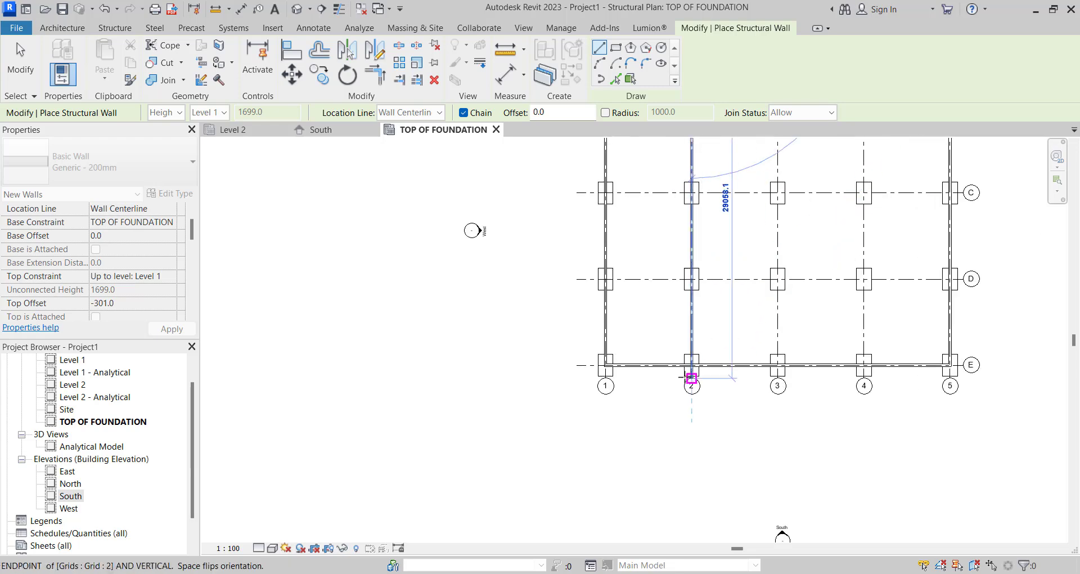
left_click(693, 365)
scroll(693, 362, "down", 2)
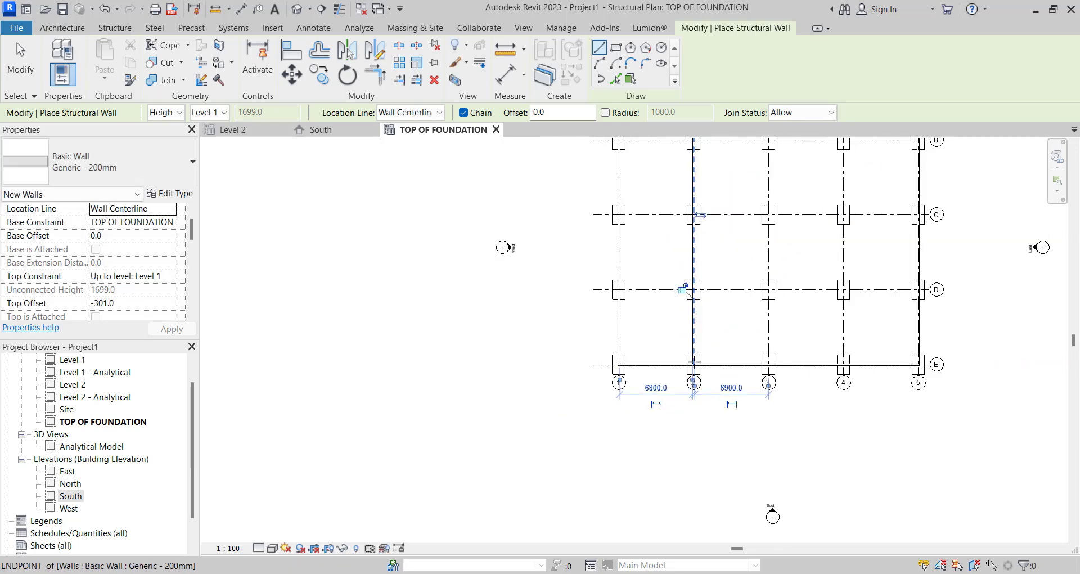
key("Escape")
scroll(693, 339, "up", 2)
key("Escape")
- Copy the wall on grid 2 onto grids 3 and 4 using multiple copies
left_click(694, 339)
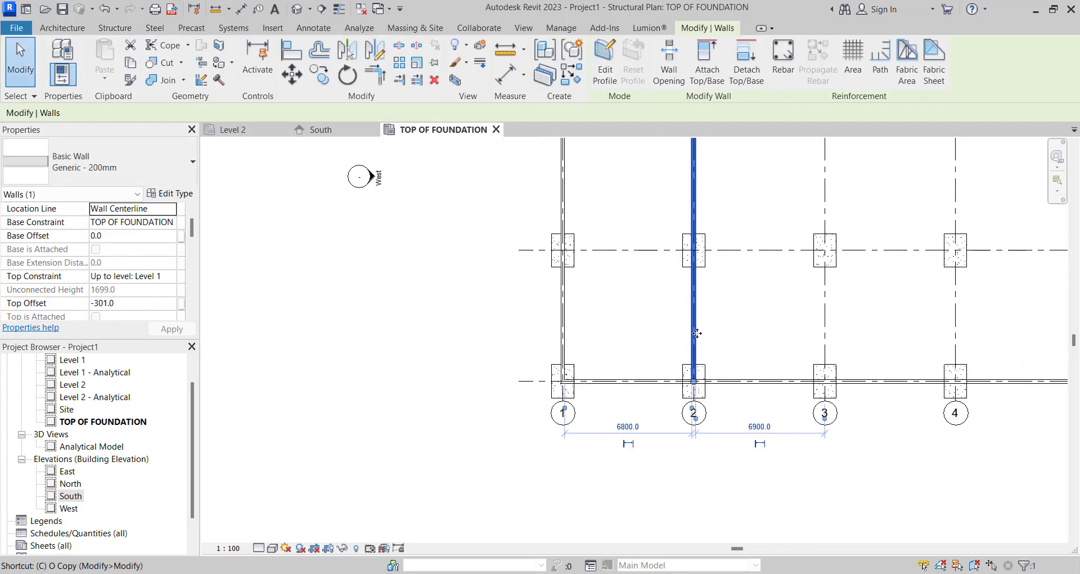
left_click(697, 328)
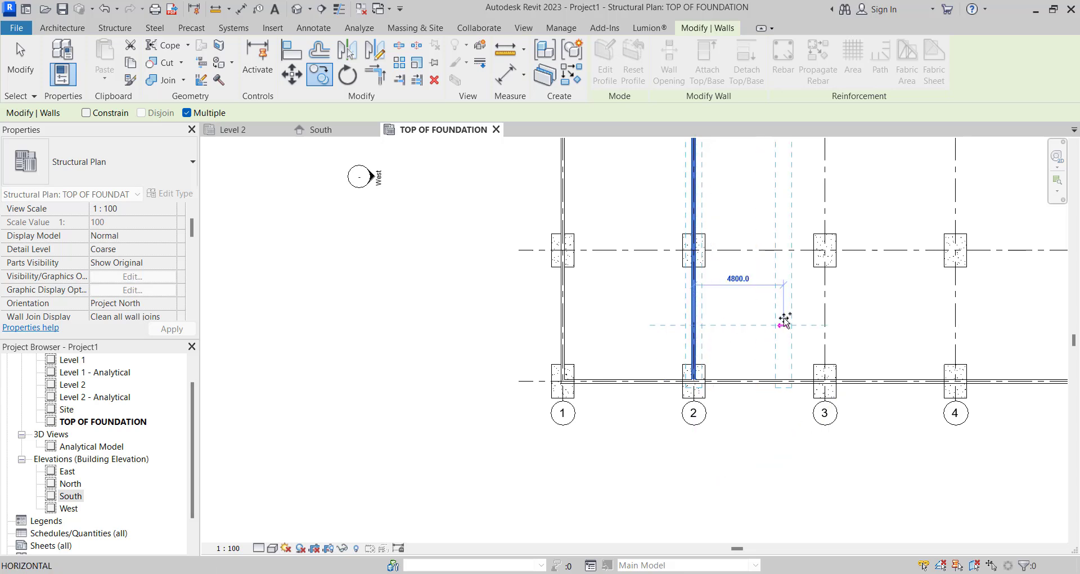
left_click(825, 324)
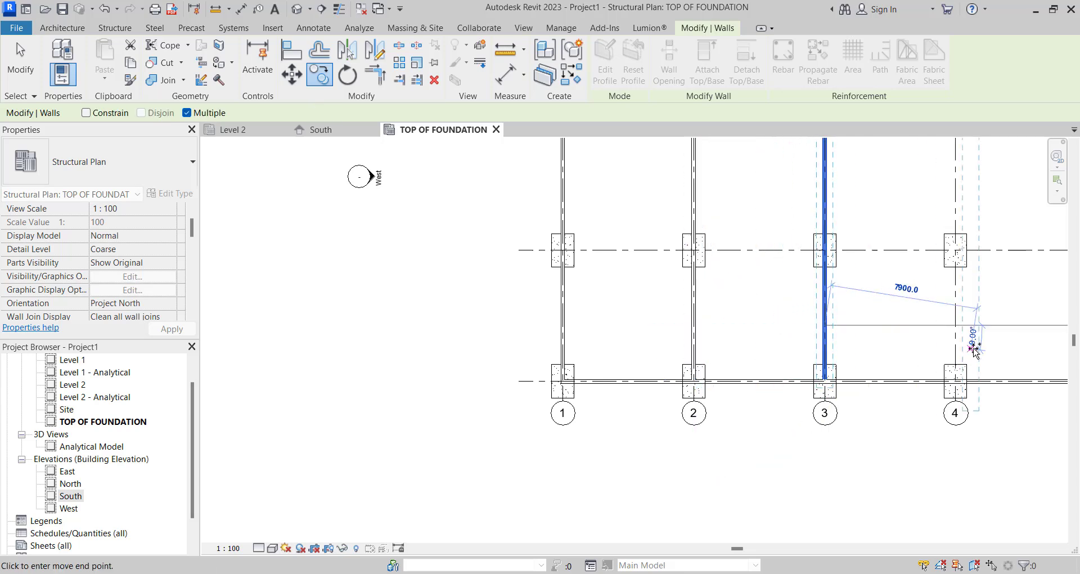
left_click(955, 325)
scroll(844, 333, "down", 5)
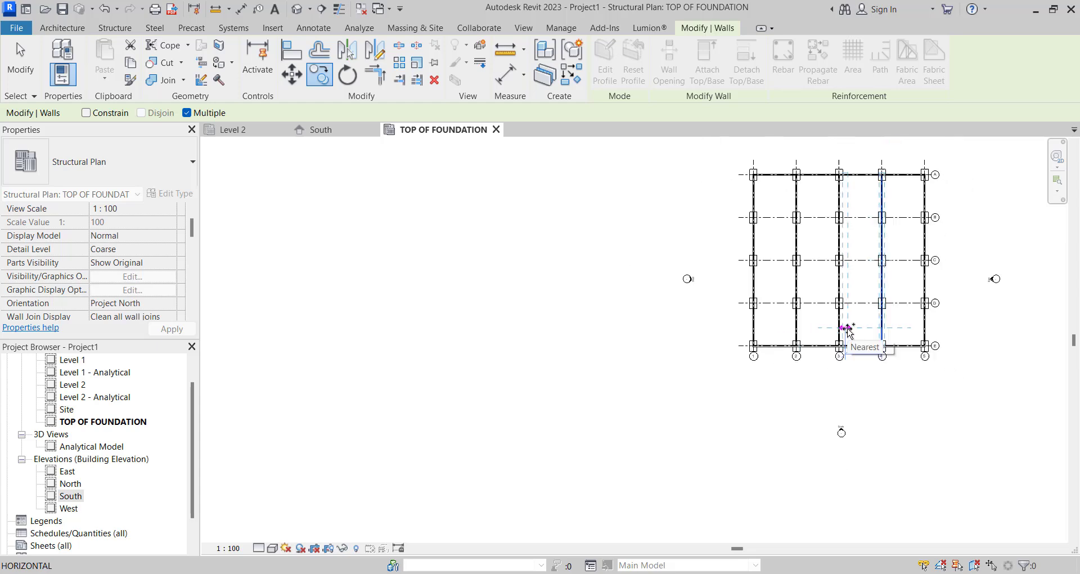
key("Escape")
key("Escape")
- Copy the wall on grid E onto grids D, C and B using multiple copies
scroll(833, 334, "up", 2)
scroll(824, 353, "up", 1)
left_click(813, 354)
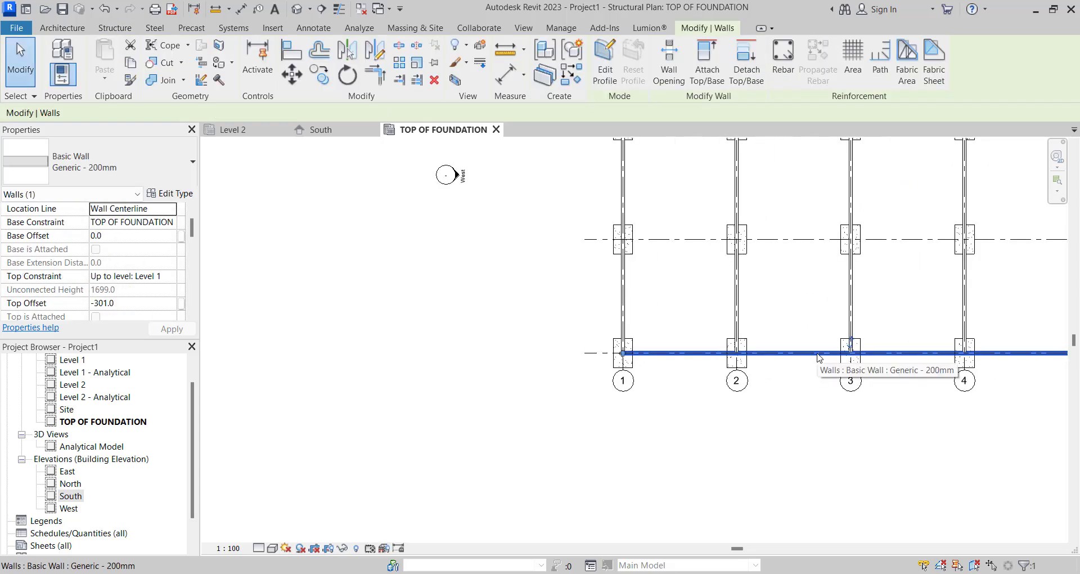
key("c")
key("o")
scroll(810, 360, "up", 2)
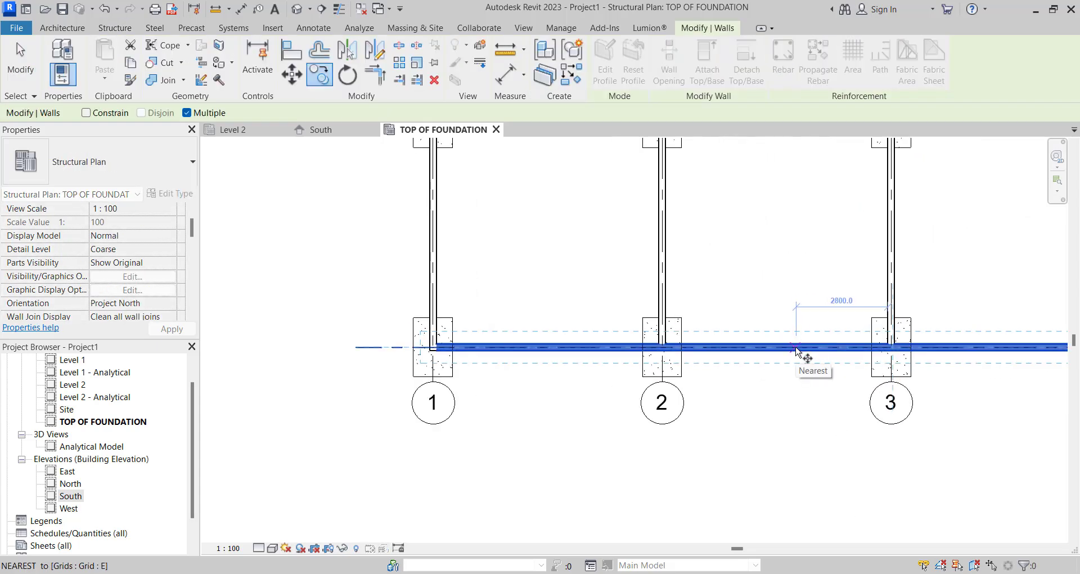
left_click(799, 353)
scroll(799, 355, "down", 1)
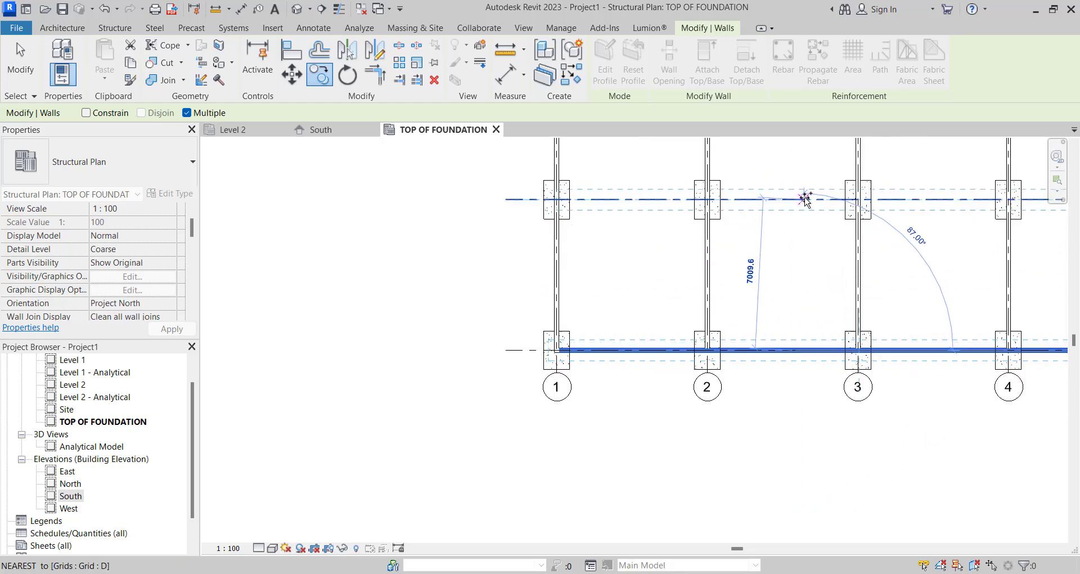
left_click(796, 198)
scroll(777, 351, "down", 2)
scroll(779, 351, "down", 2)
scroll(788, 155, "up", 4)
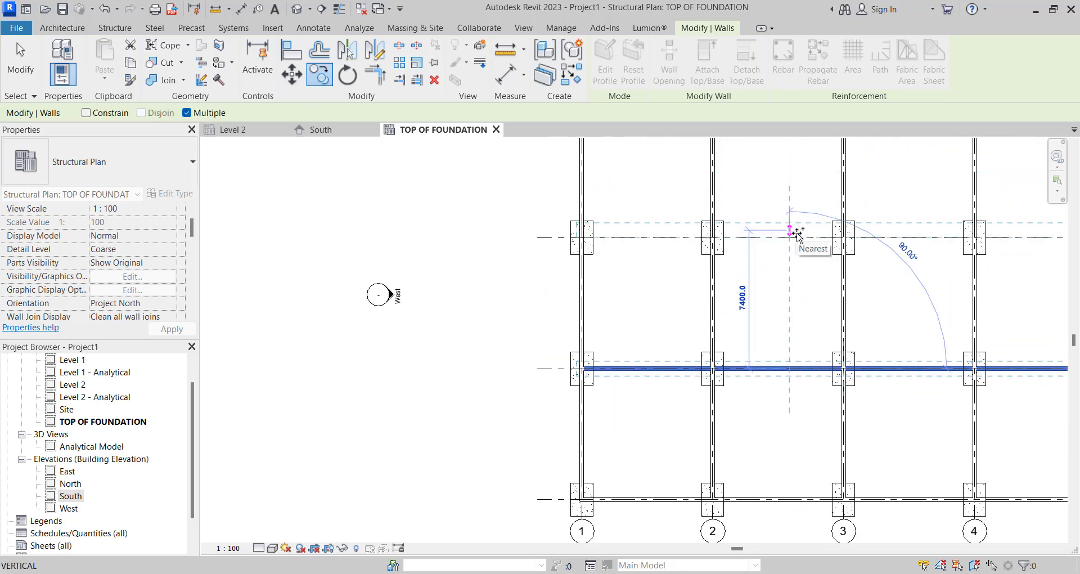
left_click(792, 236)
scroll(789, 301, "down", 1)
scroll(784, 281, "down", 1)
scroll(784, 270, "up", 1)
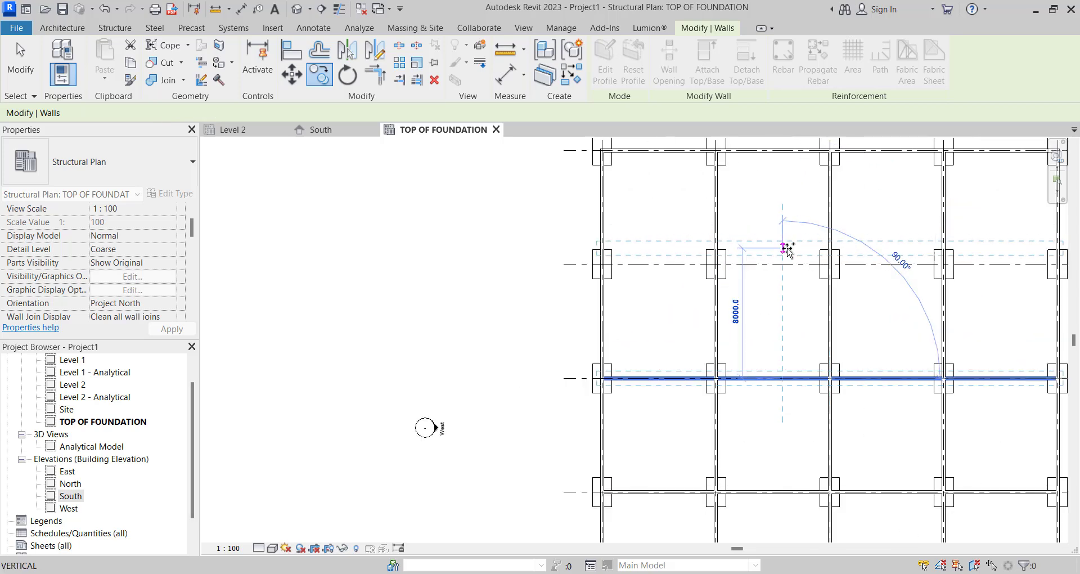
left_click(783, 266)
scroll(781, 269, "down", 1)
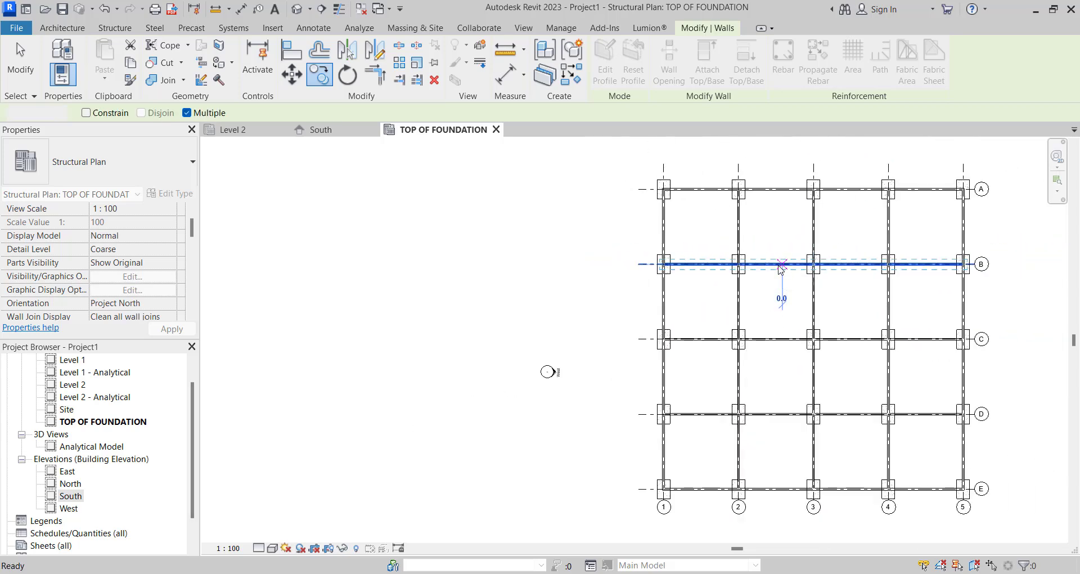
key("Escape")
key("Escape")
scroll(707, 272, "up", 1)
scroll(519, 293, "down", 1)
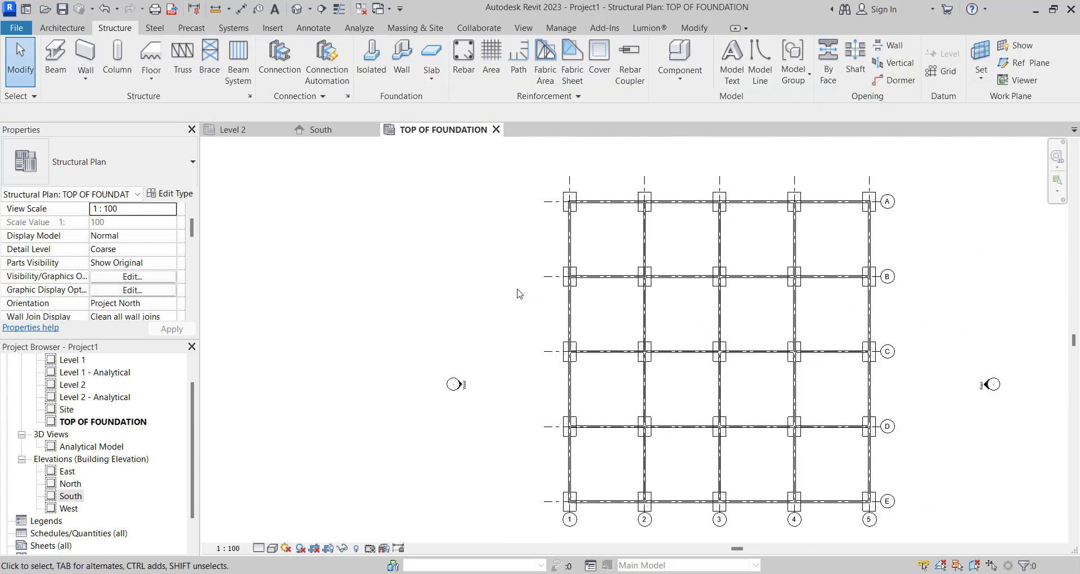
- Open the default 3D view and set its visual style to Consistent Colors to inspect the walls and footings
left_click(302, 11)
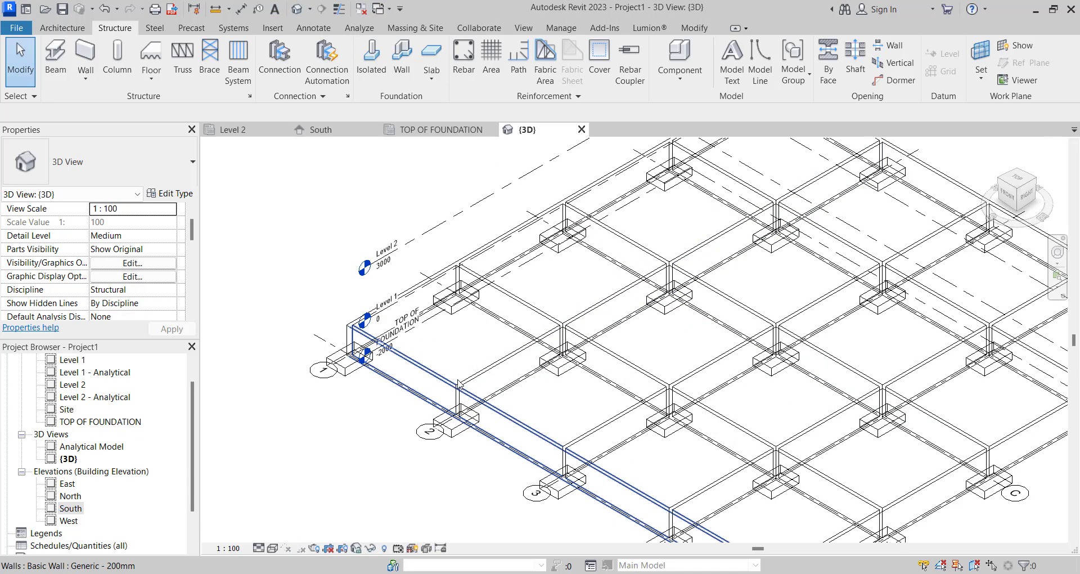
left_click(272, 549)
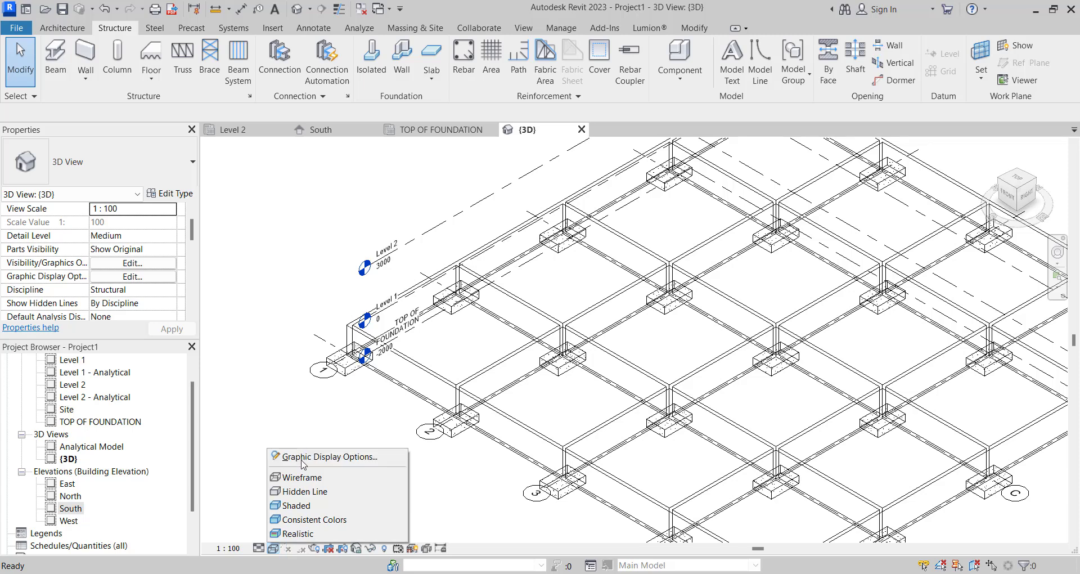
left_click(303, 518)
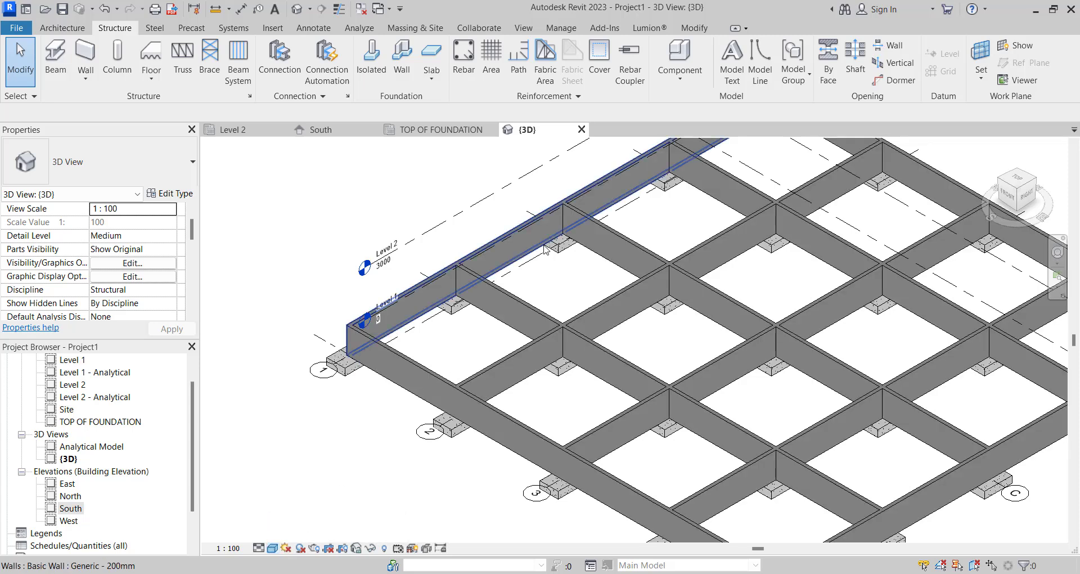
middle_click_drag(445, 298, 613, 57)
left_click(274, 549)
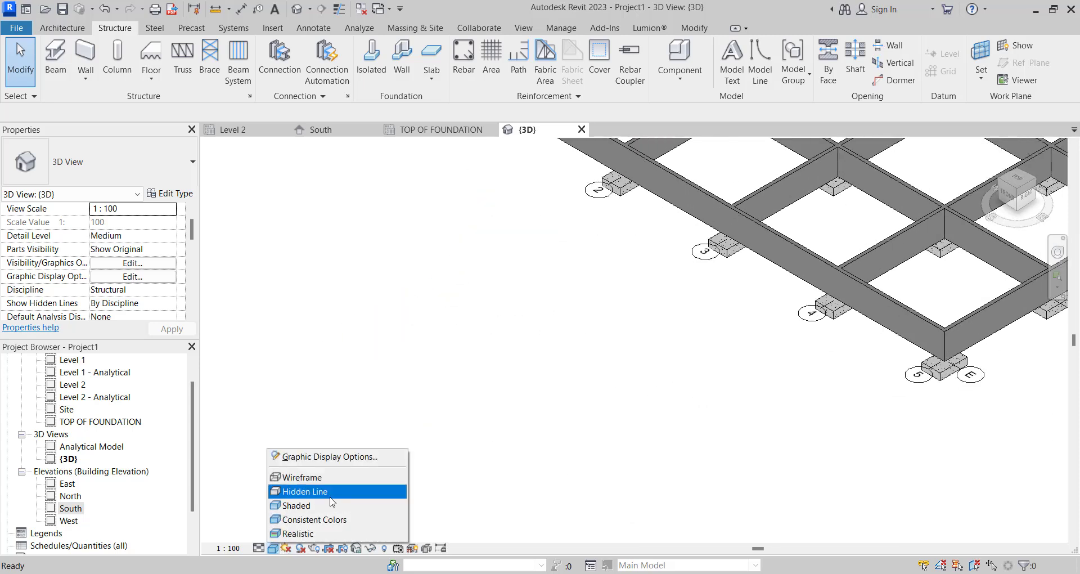
left_click(544, 374)
scroll(544, 374, "down", 5)
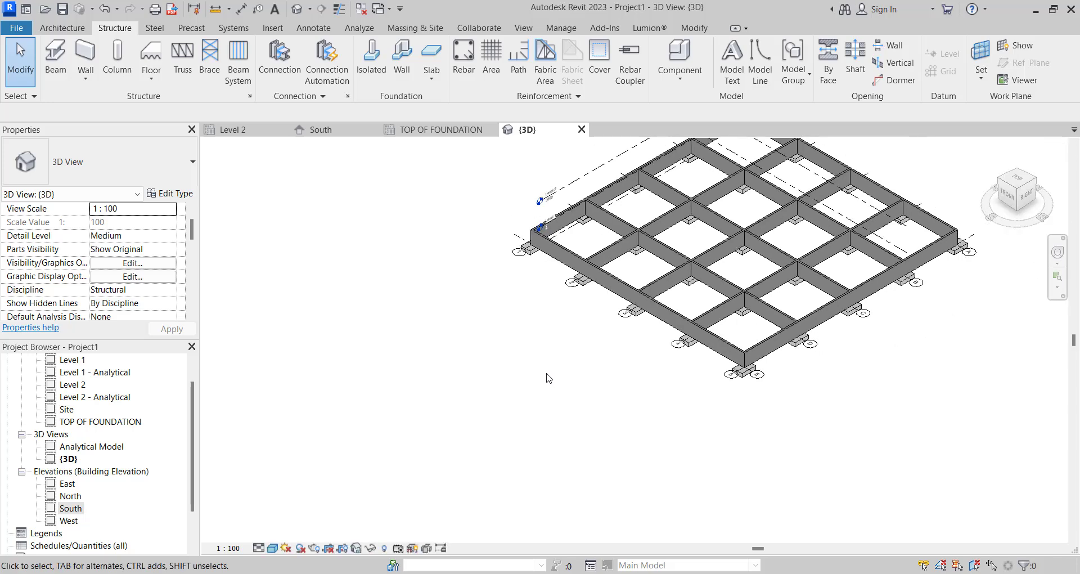
scroll(112, 439, "up", 2)
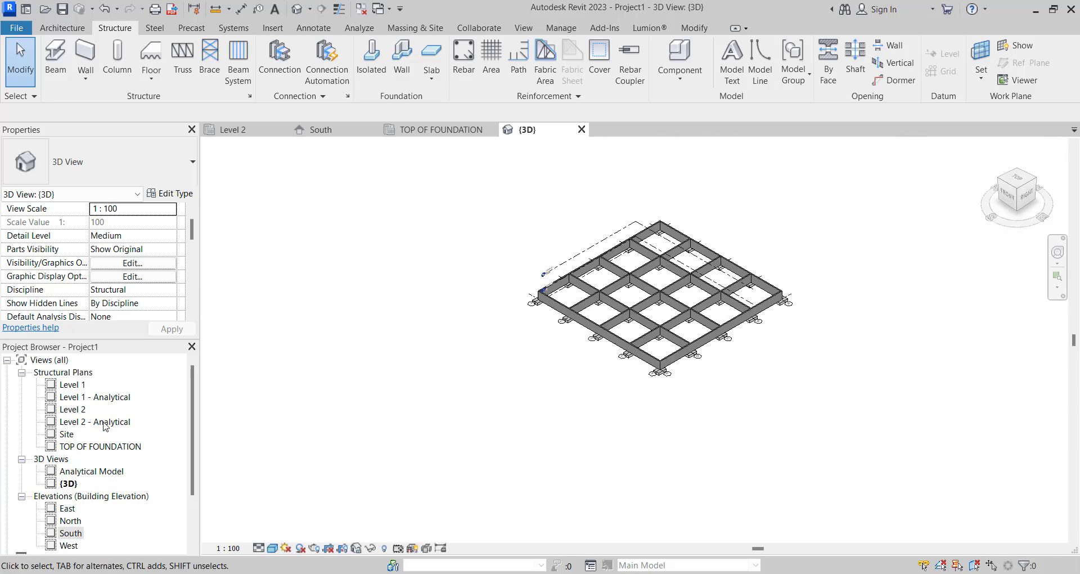
- Return to the TOP OF FOUNDATION structural plan
double_click(93, 447)
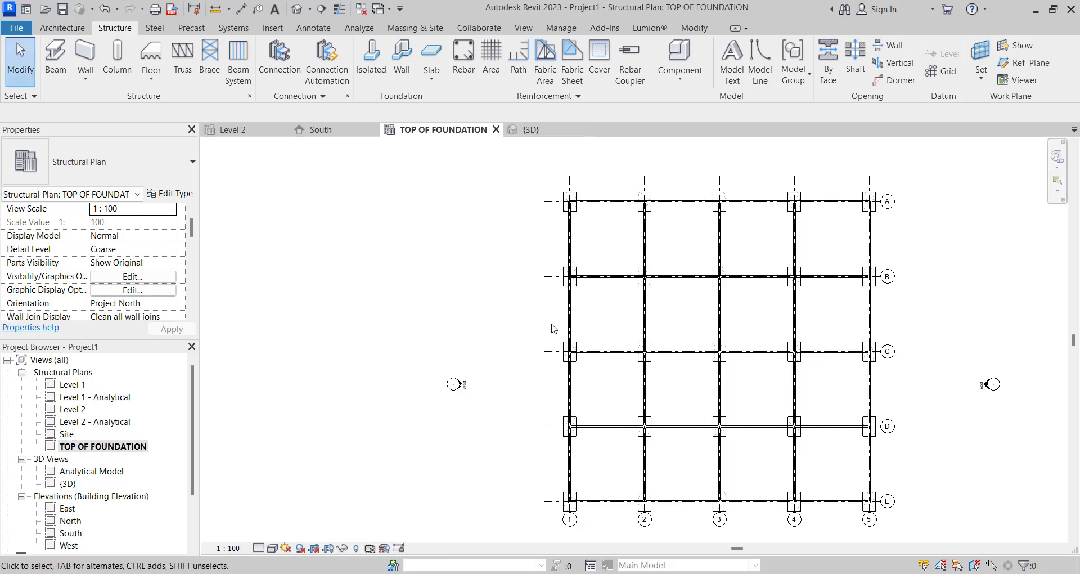
scroll(552, 326, "down", 4)
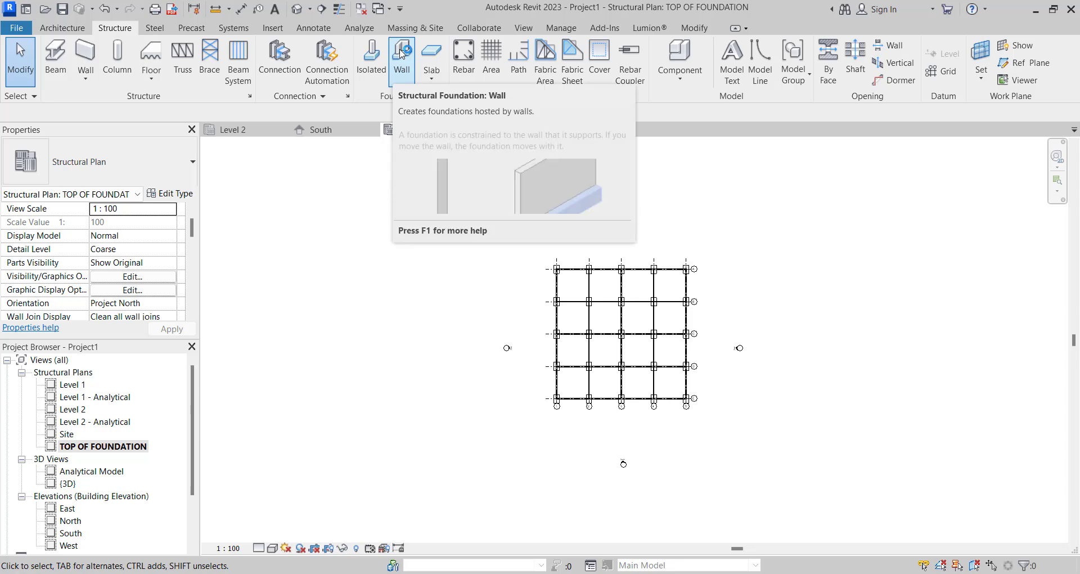
- Place Bearing Footing - 900 x 300 wall foundations under all the grid walls using multiple selection
left_click(401, 54)
scroll(577, 253, "up", 3)
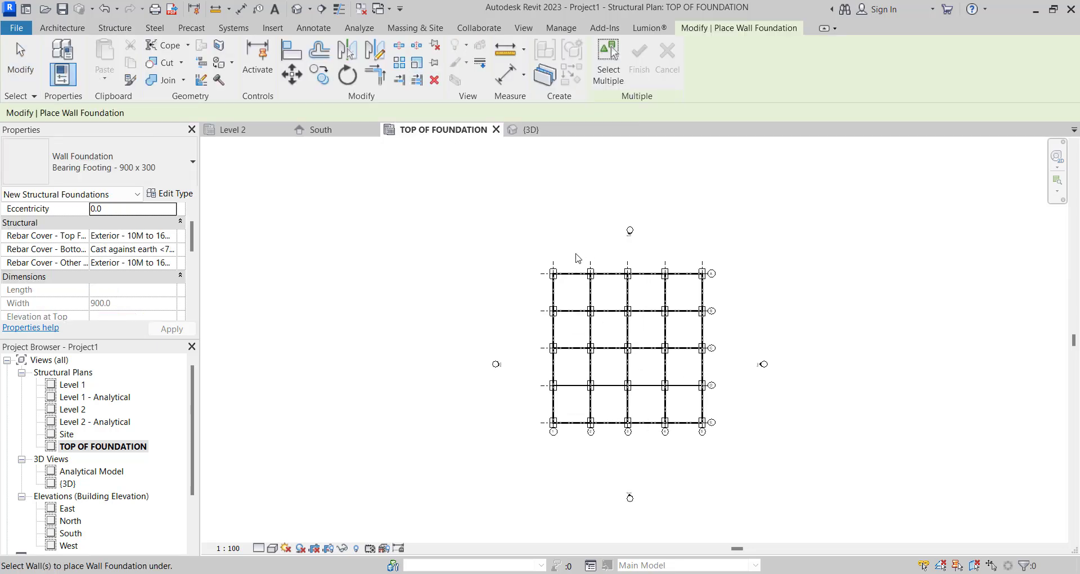
scroll(550, 259, "down", 3)
left_click(609, 84)
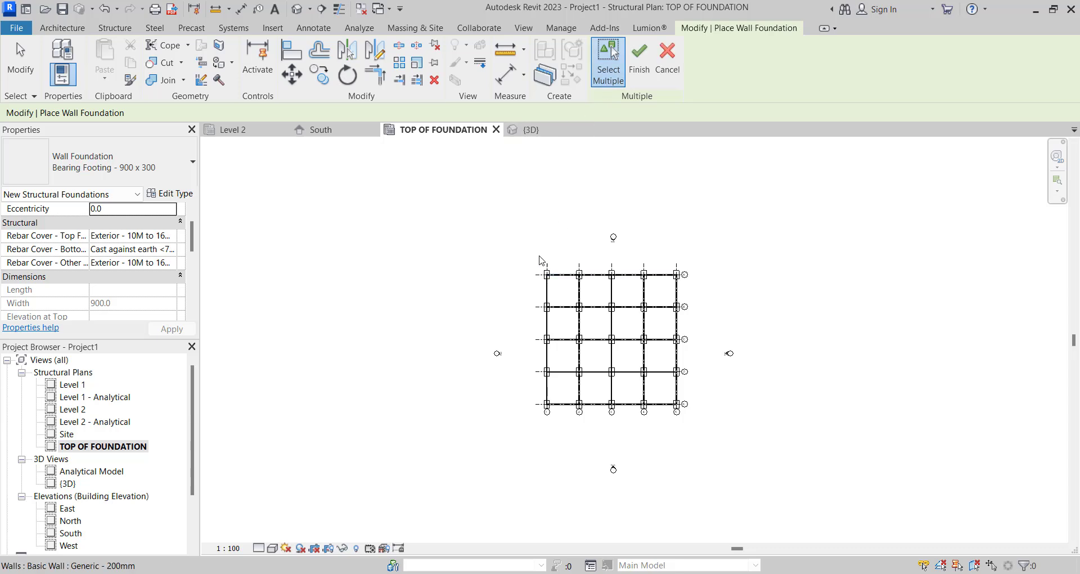
left_click_drag(504, 231, 713, 467)
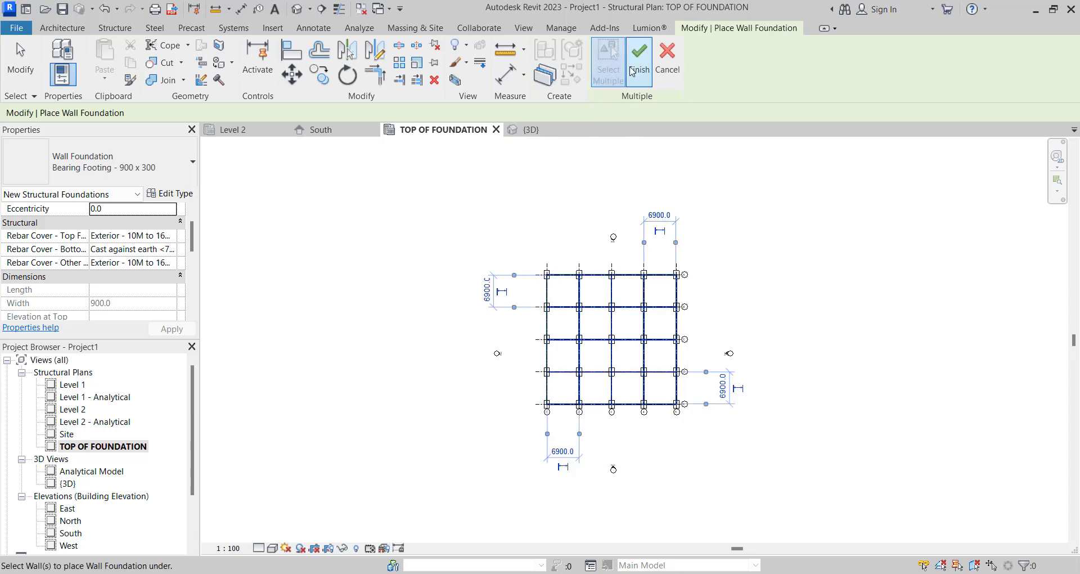
left_click(640, 65)
scroll(542, 299, "up", 5)
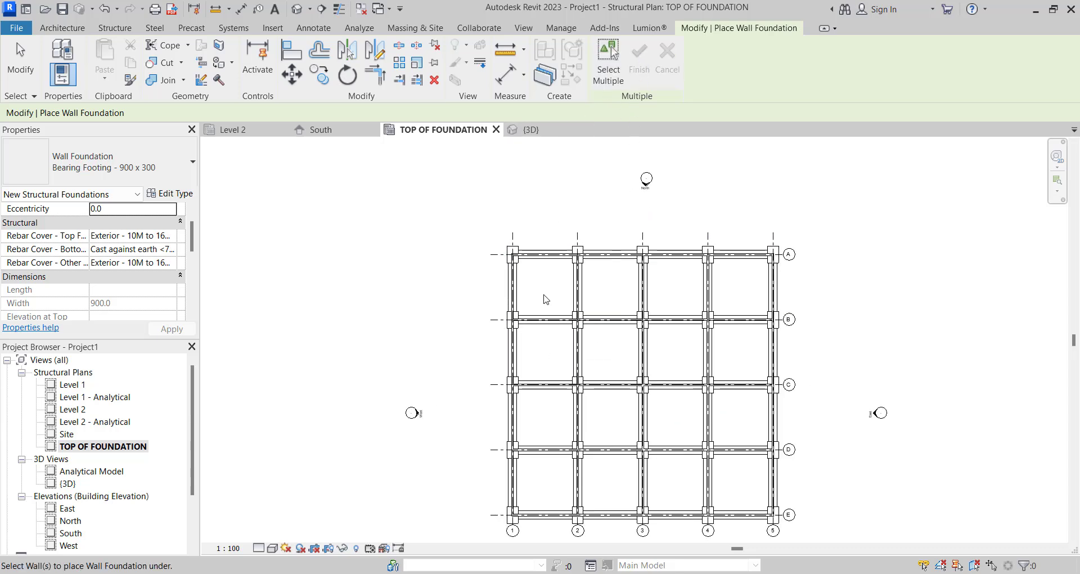
key("Escape")
- Duplicate the type of the grid 1 wall foundation as STRIP FOOTING 450mm x 150mm, with width 450 and foundation thickness 150
scroll(507, 306, "up", 2)
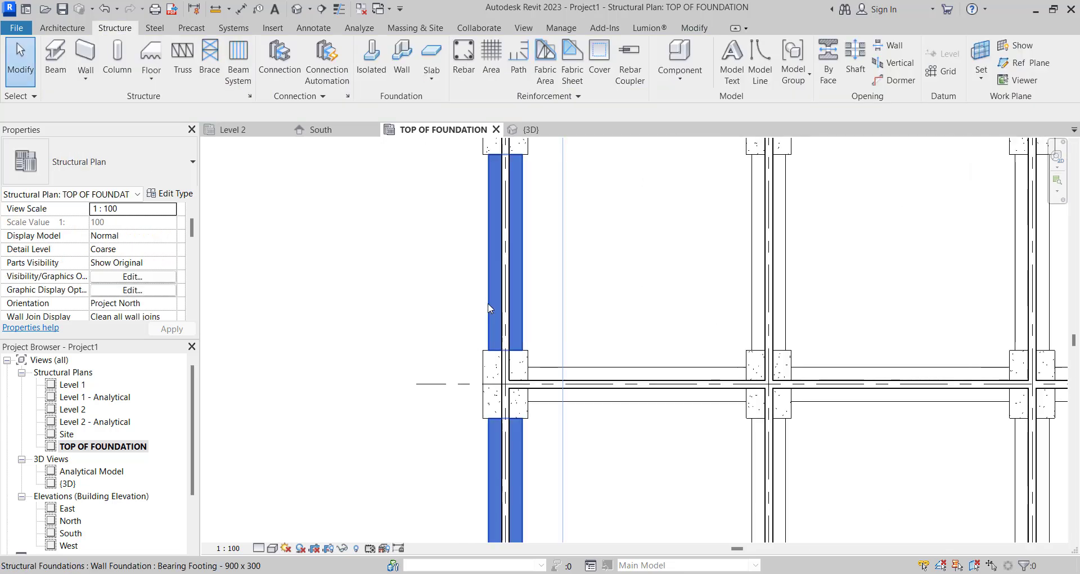
left_click(493, 308)
left_click(170, 193)
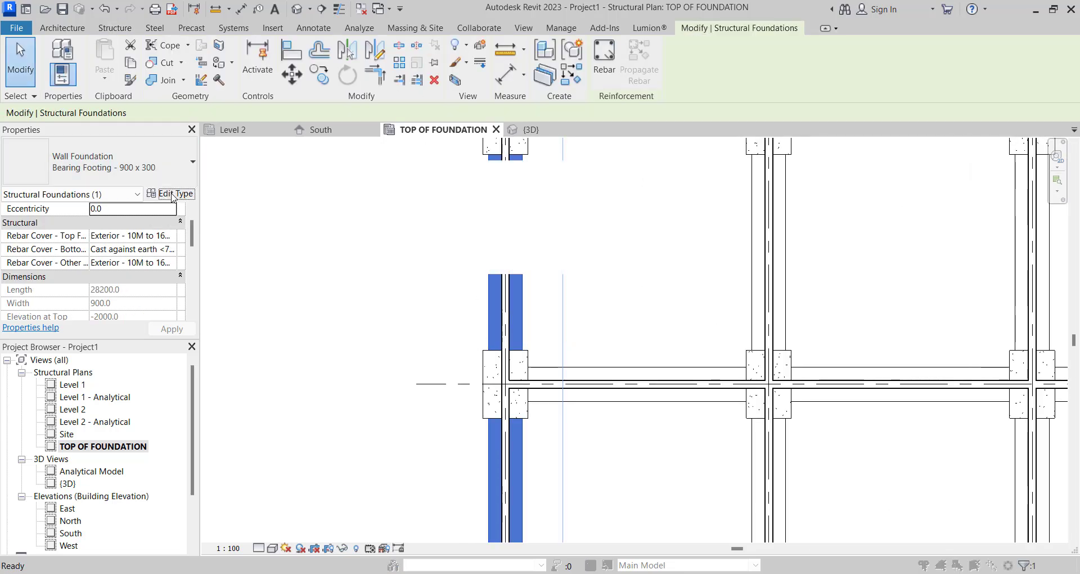
left_click(679, 135)
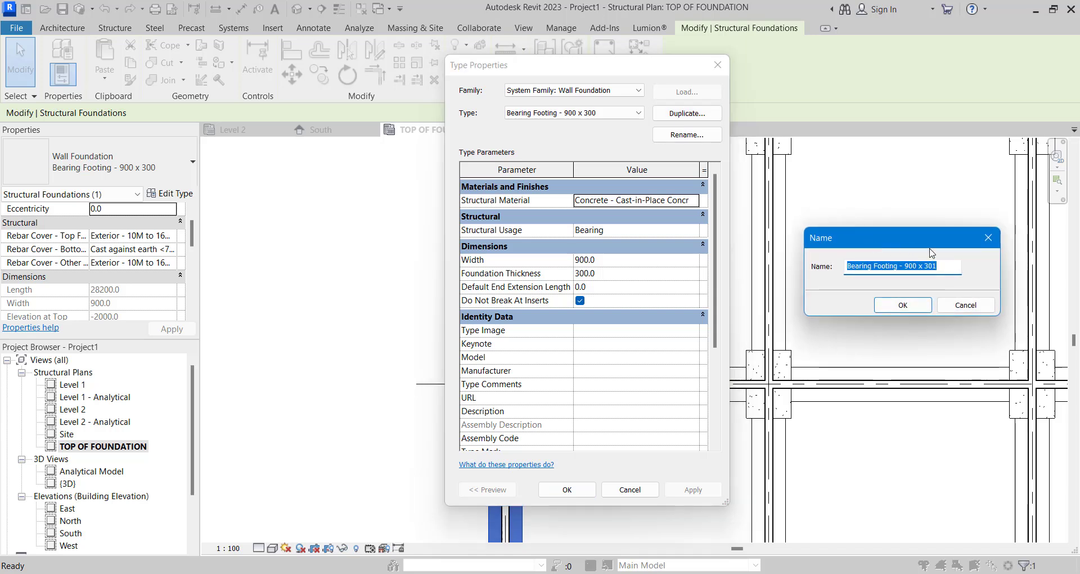
type("STRIP FOOTING 450mm x 150mm")
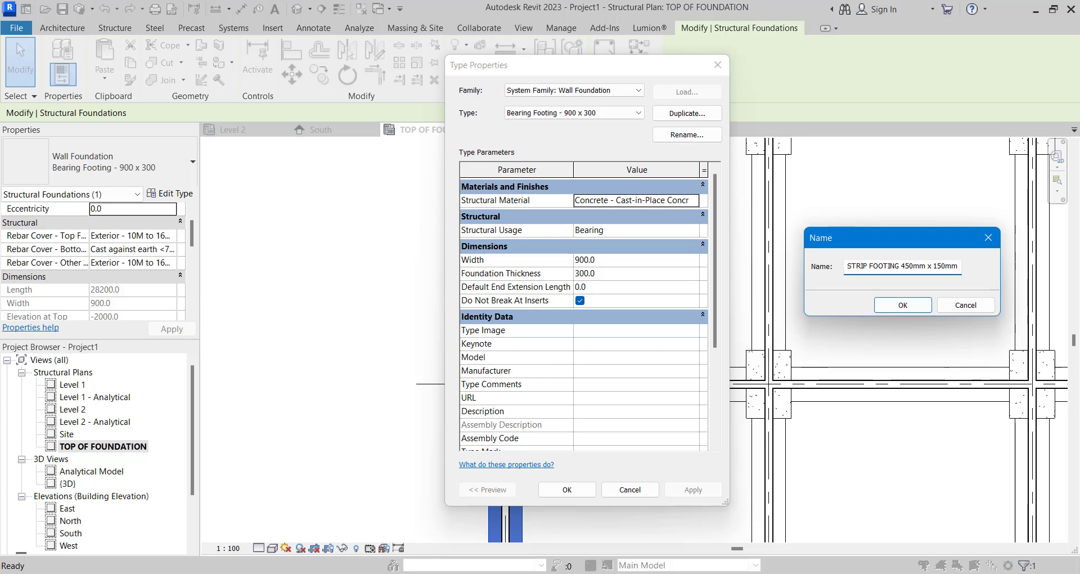
left_click(902, 305)
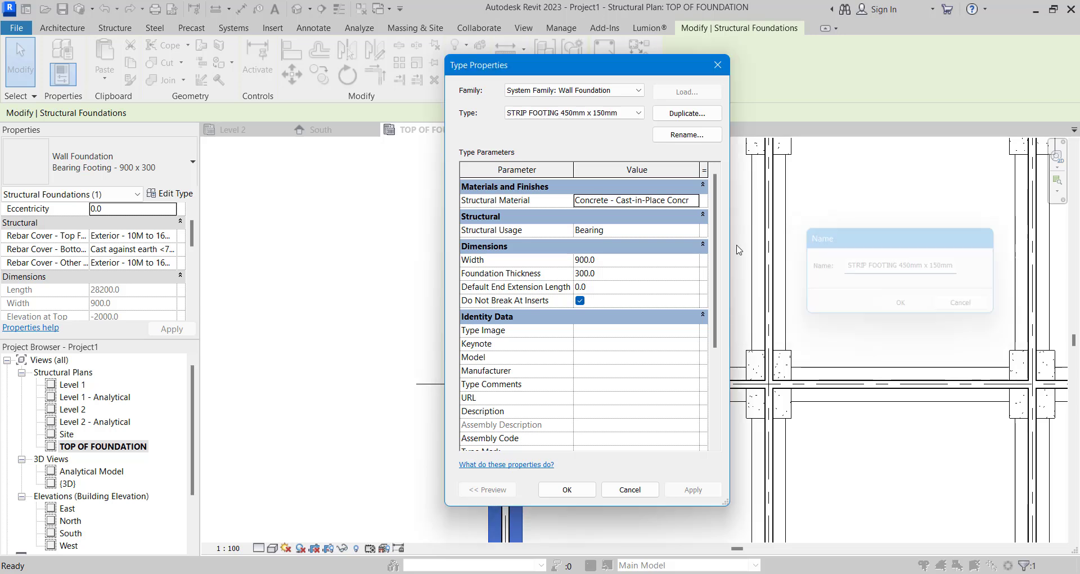
left_click(612, 274)
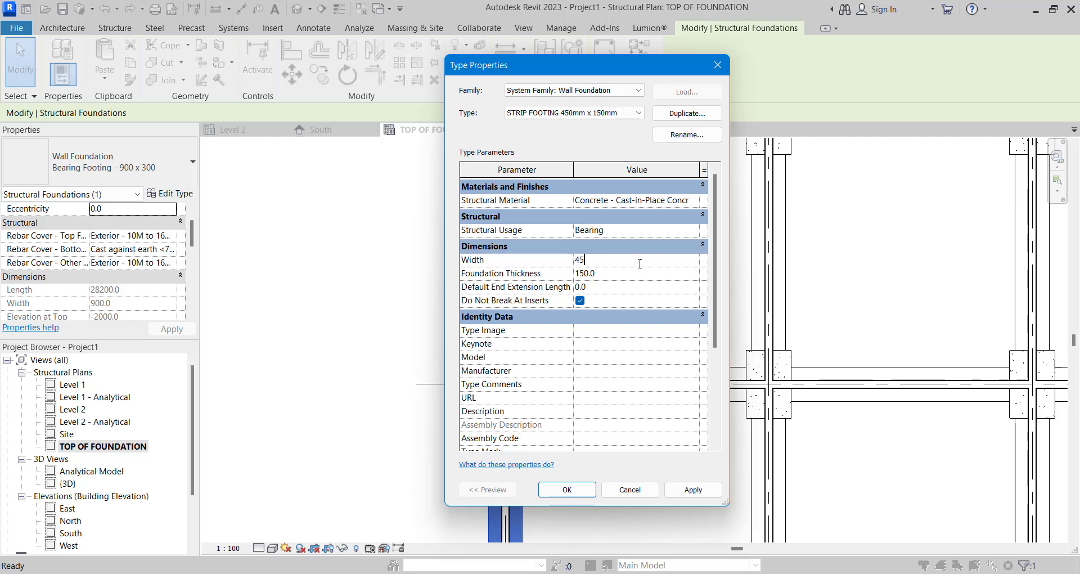
left_click(567, 489)
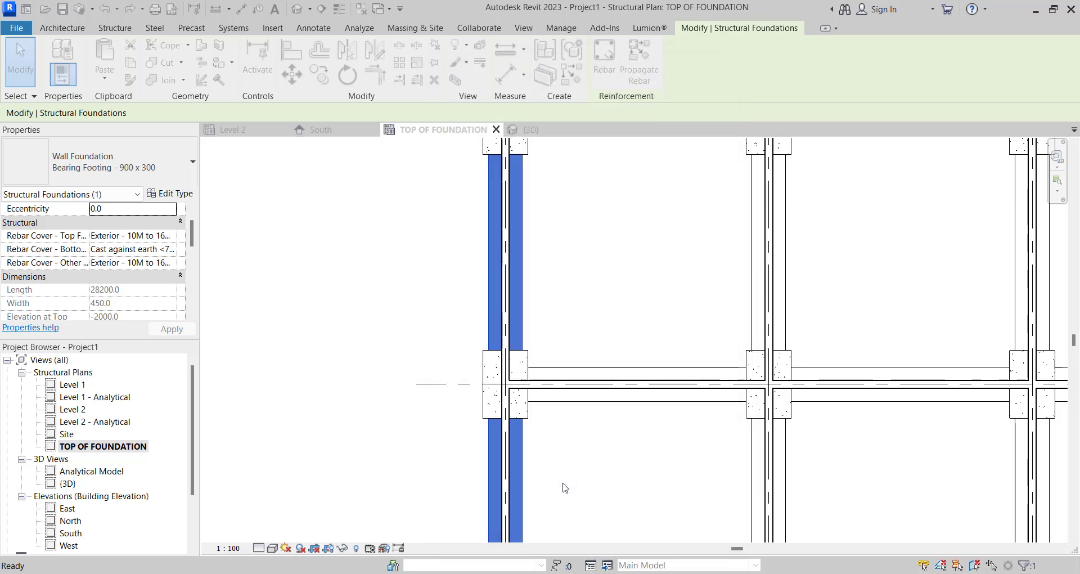
- Select all Bearing Footing - 900 x 300 instances visible in the view and change them to STRIP FOOTING 450mm x 150mm
scroll(562, 428, "down", 4)
scroll(544, 439, "up", 2)
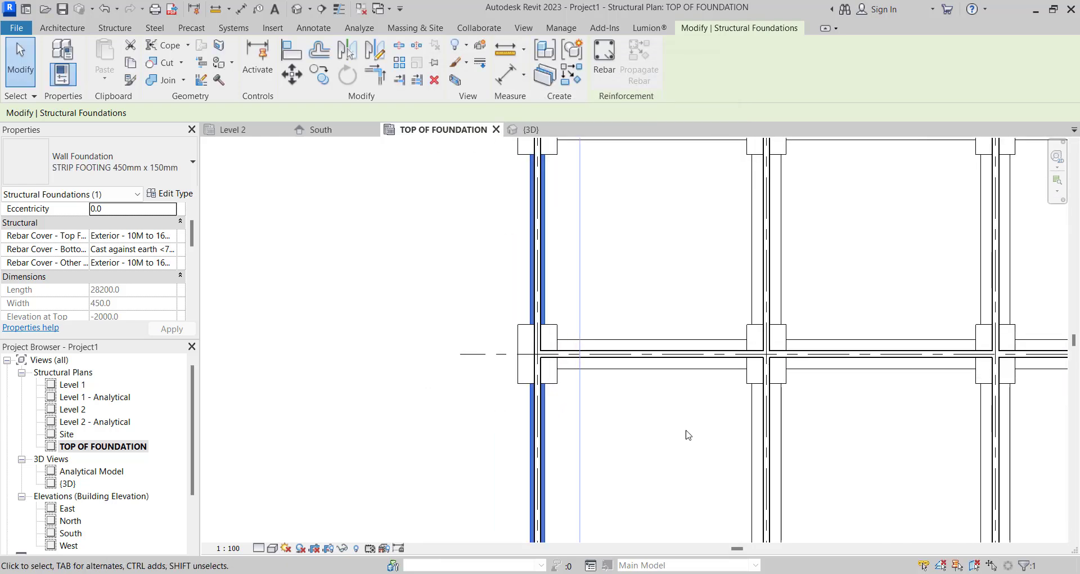
left_click(753, 434)
right_click(753, 434)
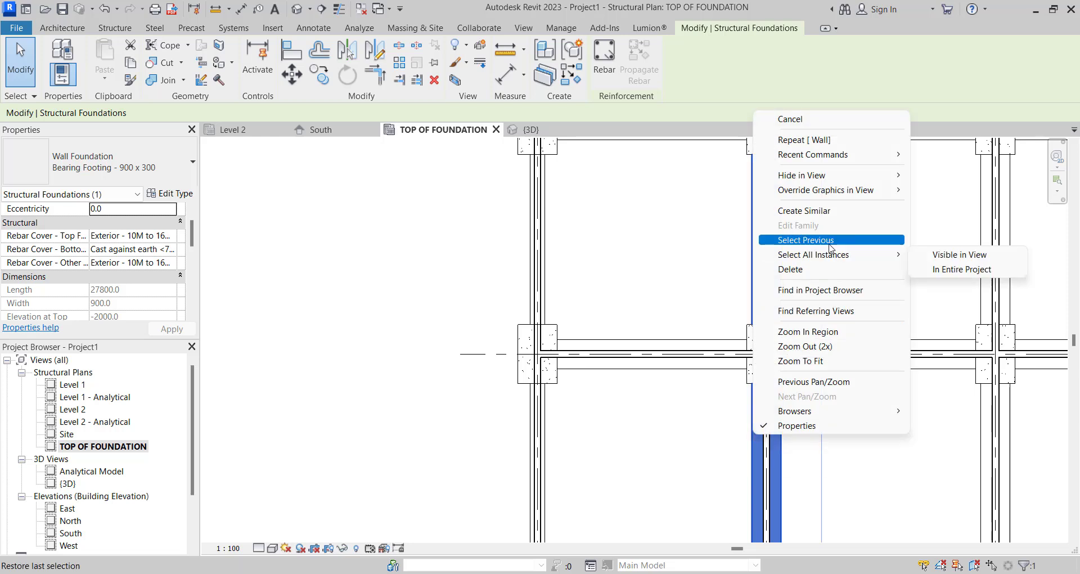
mouse_move(833, 259)
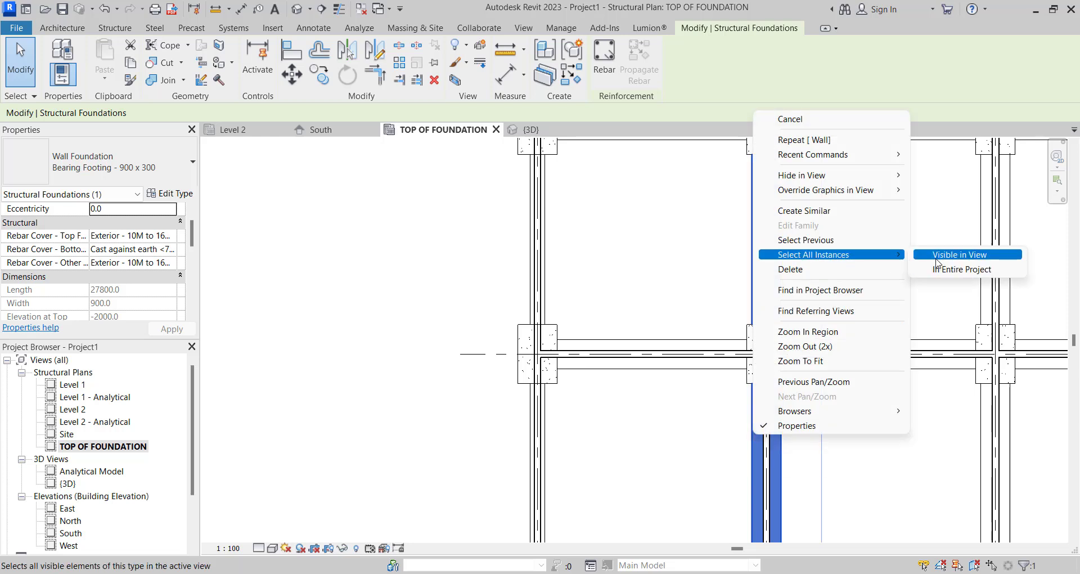
left_click(956, 256)
scroll(753, 298, "down", 3)
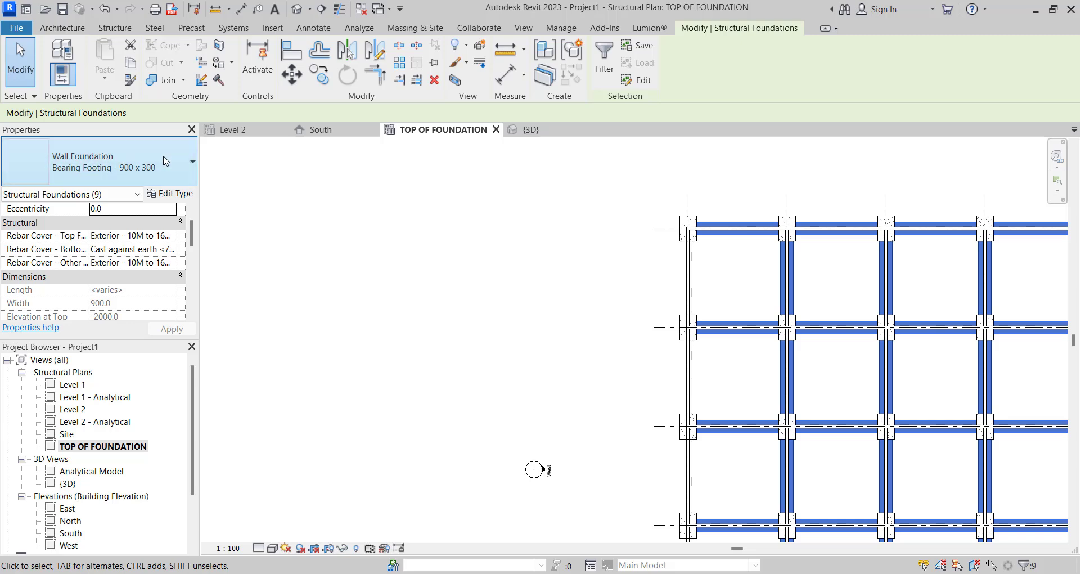
left_click(135, 171)
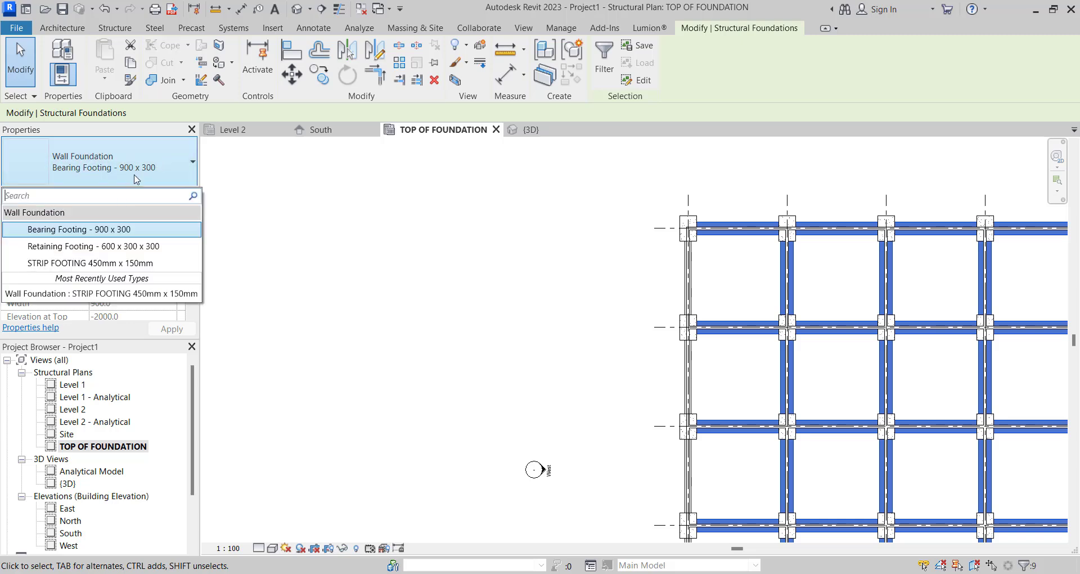
left_click(104, 262)
scroll(584, 362, "down", 2)
left_click(592, 308)
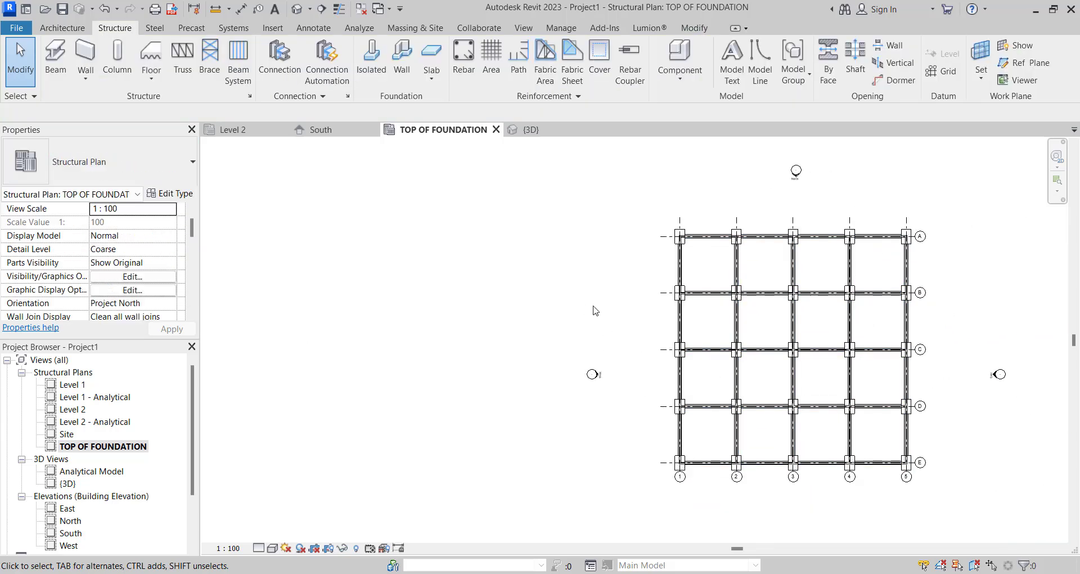
- Inspect the strip footings in the default 3D view and return to the TOP OF FOUNDATION structural plan
scroll(709, 306, "up", 6)
scroll(636, 277, "down", 8)
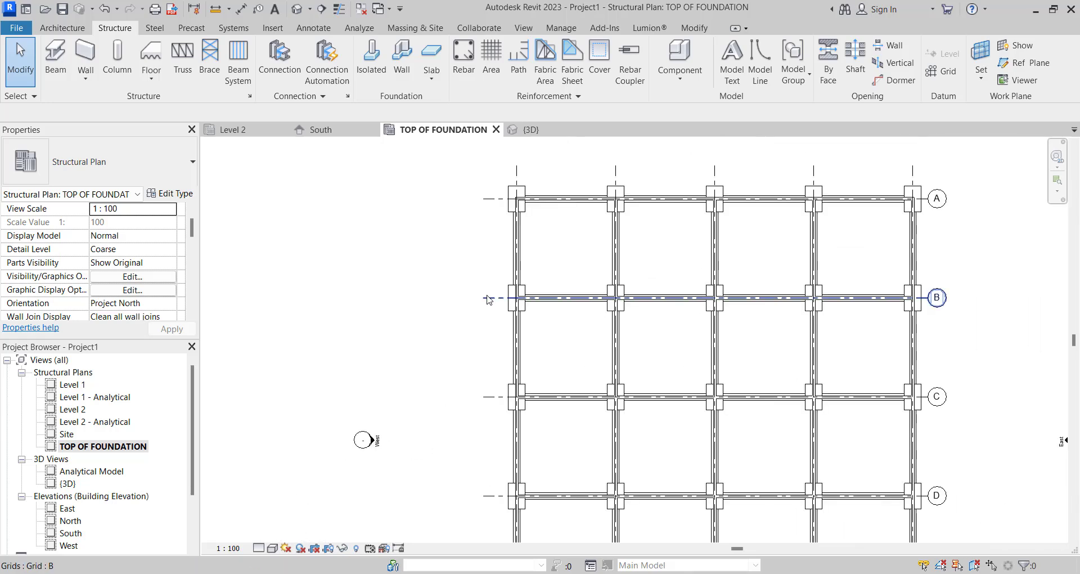
scroll(500, 275, "up", 1)
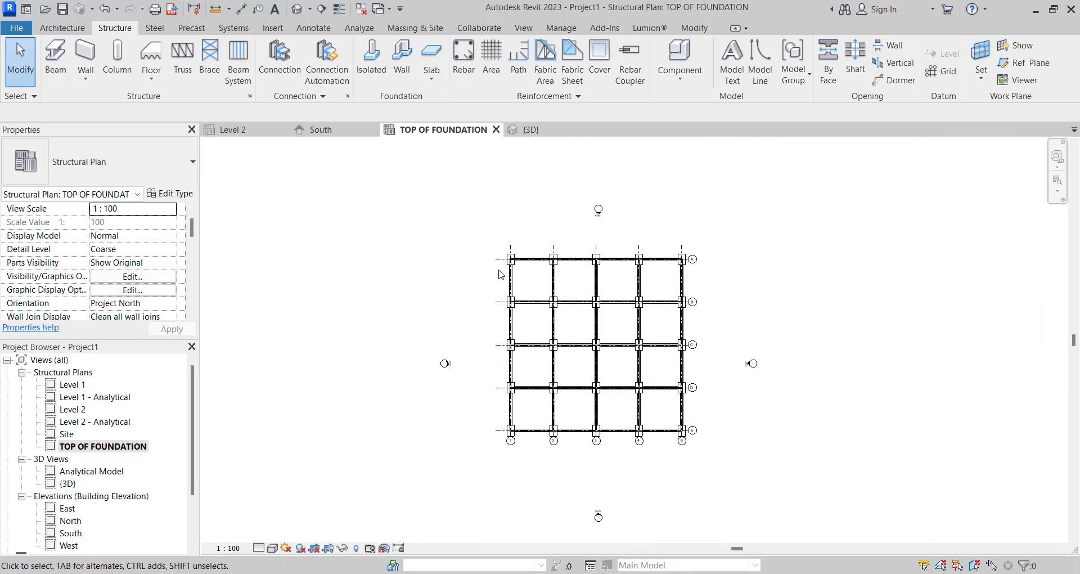
left_click(297, 8)
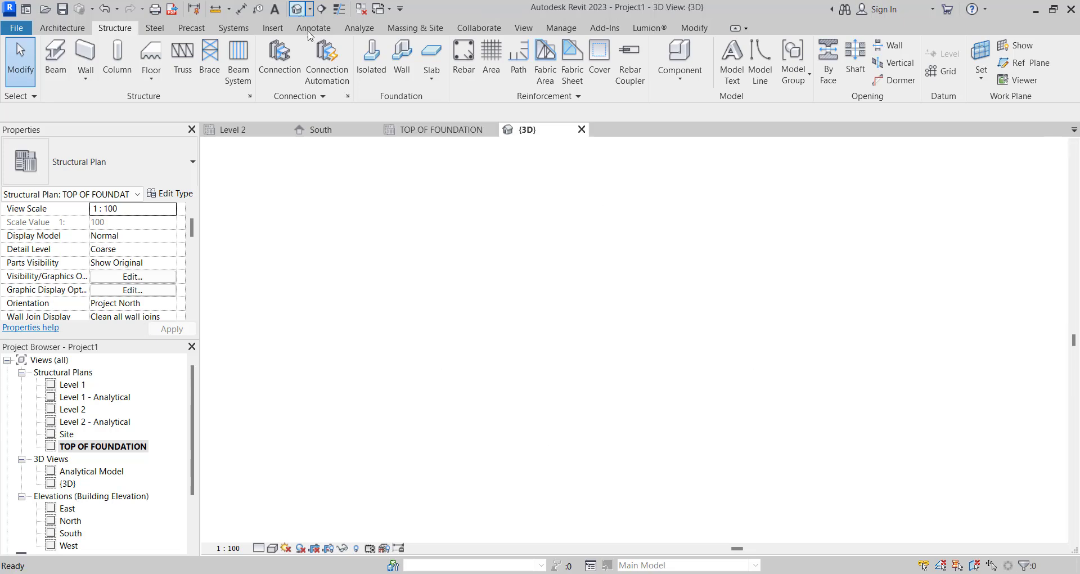
scroll(699, 360, "up", 6)
scroll(699, 360, "down", 3)
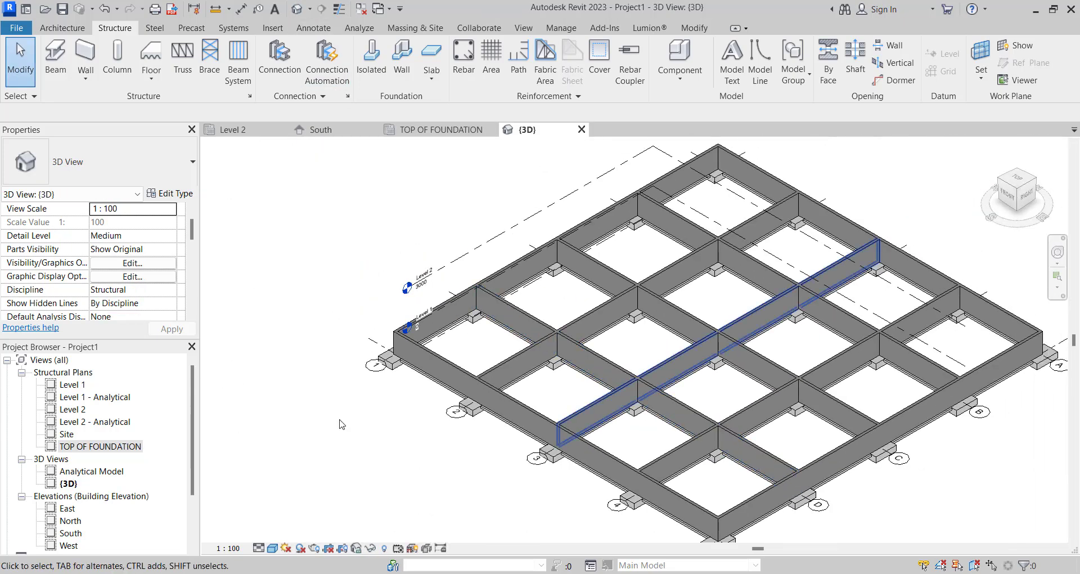
double_click(101, 446)
- Examine the isolated and strip footings around the grid A and grid 1 corner in the plan
scroll(540, 270, "up", 5)
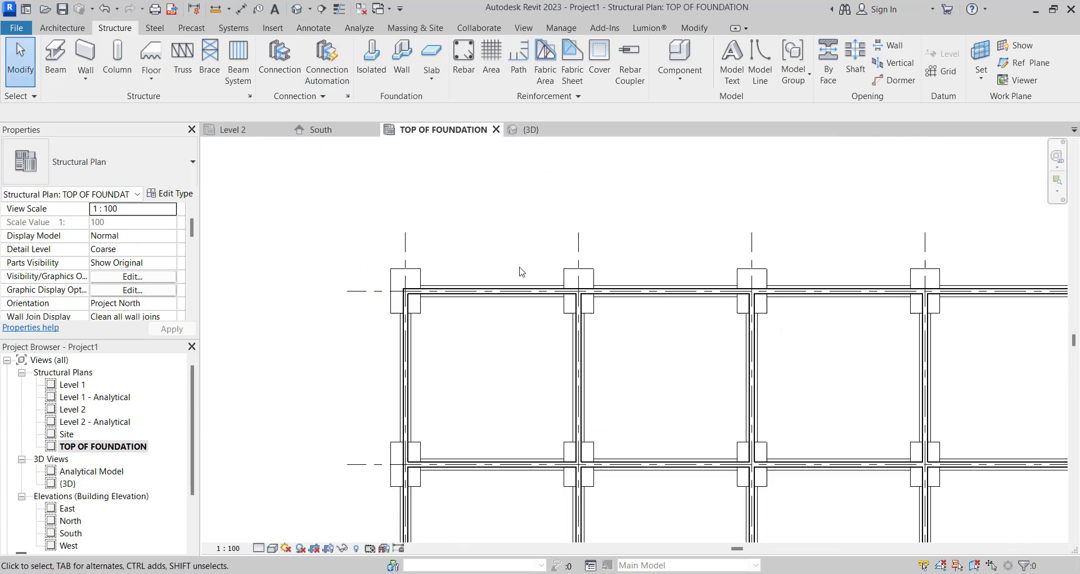
scroll(610, 298, "down", 5)
scroll(467, 323, "up", 6)
scroll(500, 322, "down", 6)
scroll(478, 310, "up", 7)
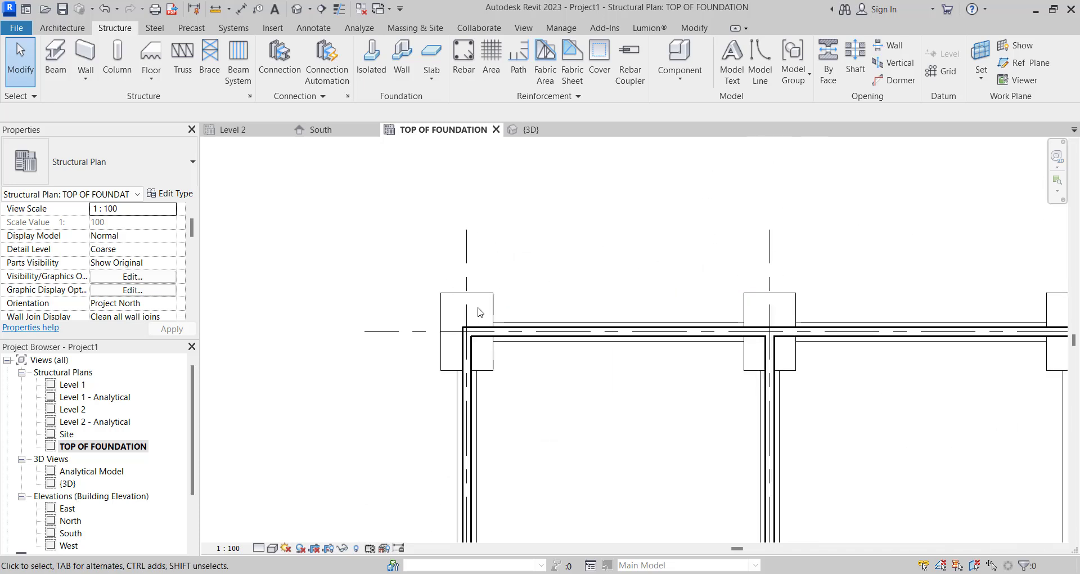
scroll(562, 289, "down", 3)
scroll(578, 309, "up", 4)
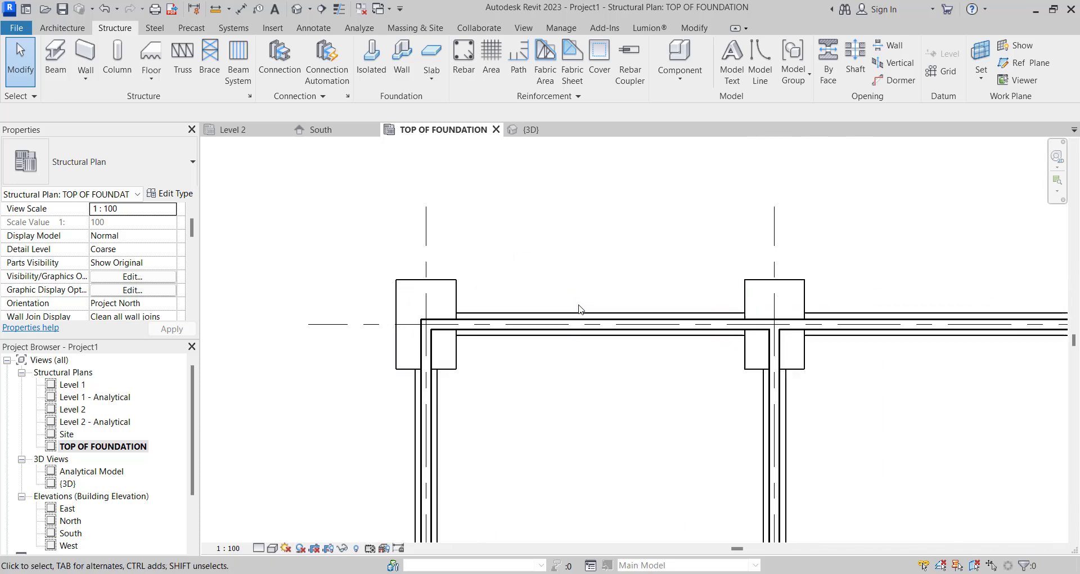
scroll(583, 326, "down", 4)
scroll(585, 327, "up", 2)
scroll(601, 306, "down", 1)
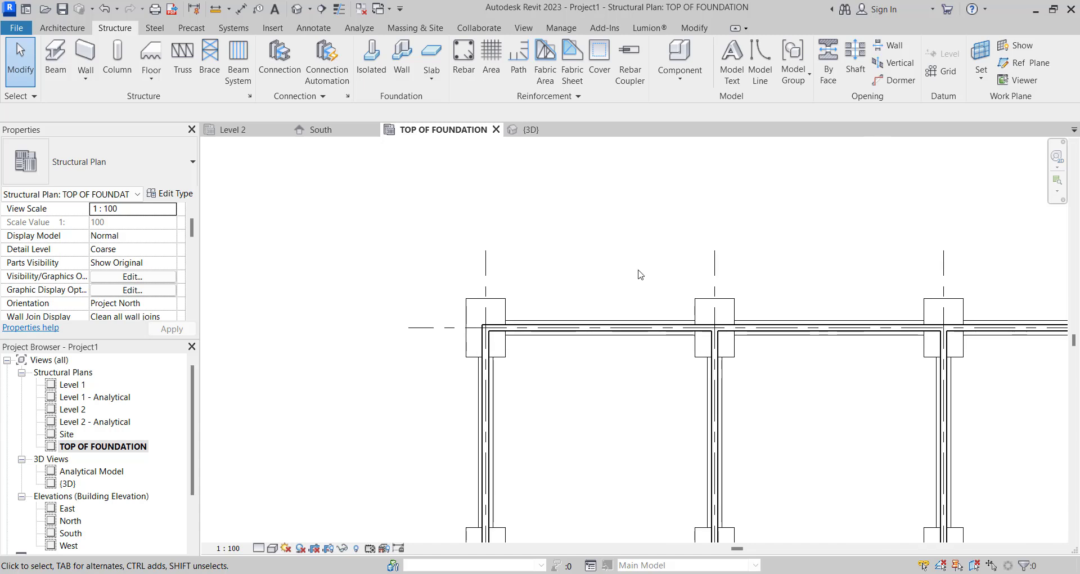
- Tag the isolated footing at grids A and 1 by category with a leader, and place the tag clear of the footing
left_click(259, 9)
scroll(503, 315, "up", 2)
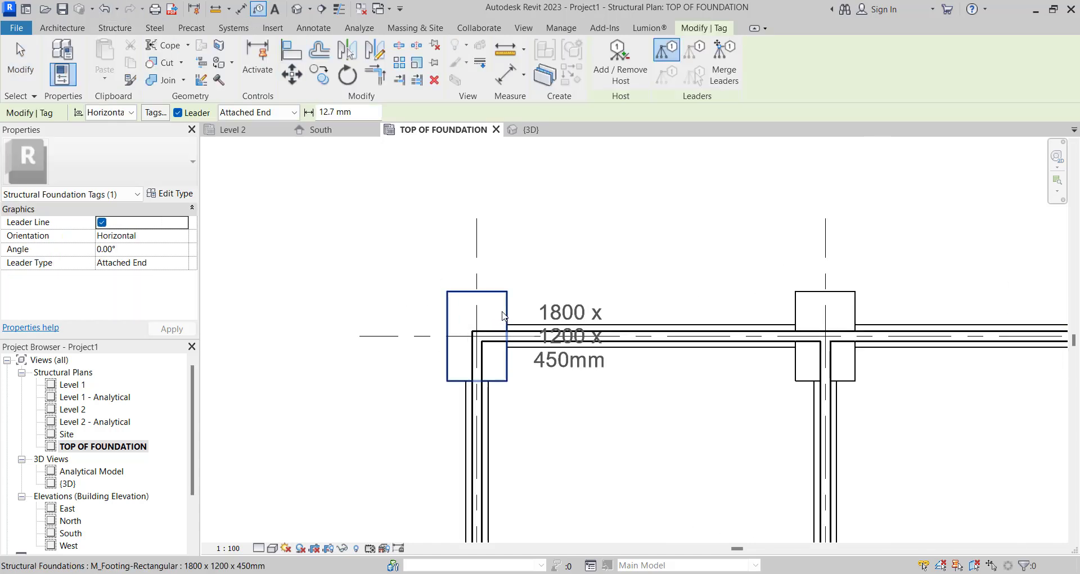
scroll(501, 311, "up", 1)
left_click(497, 304)
left_click_drag(474, 257, 571, 303)
key("Escape")
key("Escape")
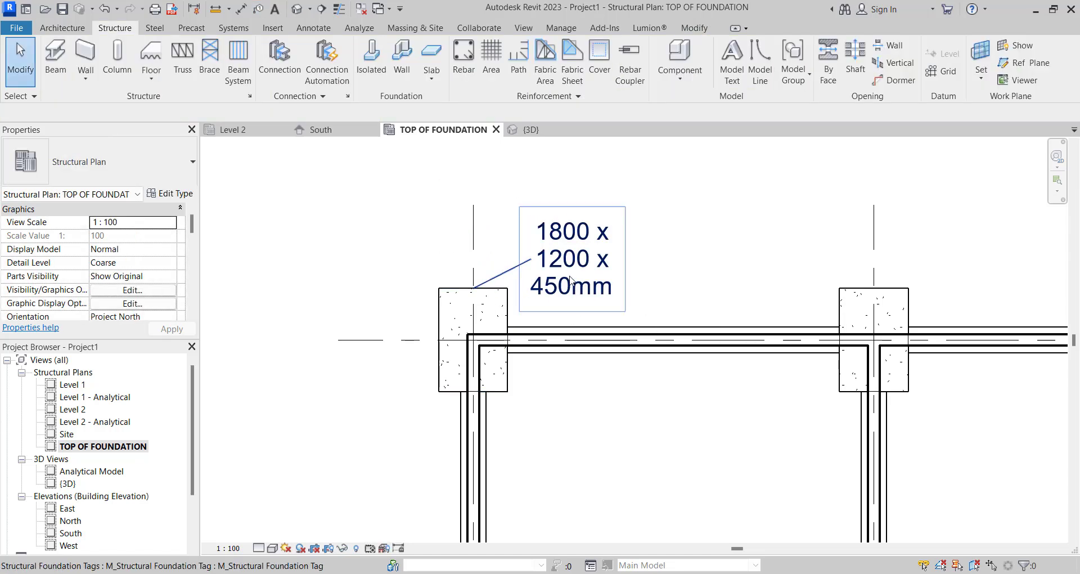
- Duplicate the footing tag's type as "udemy column base - type 1"
scroll(572, 269, "down", 2)
scroll(576, 264, "up", 3)
scroll(592, 310, "down", 5)
scroll(585, 304, "up", 4)
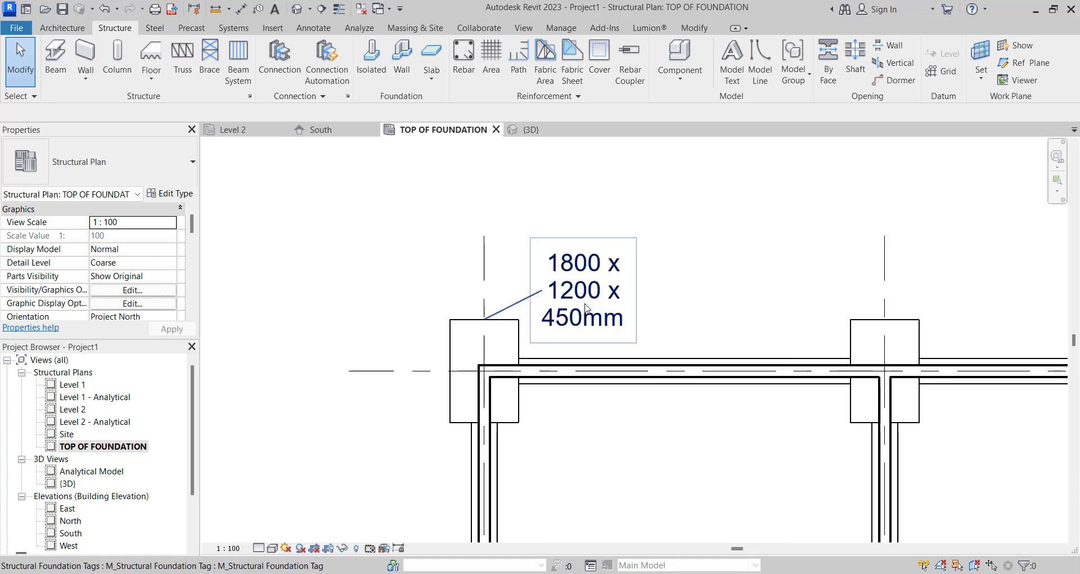
left_click(585, 308)
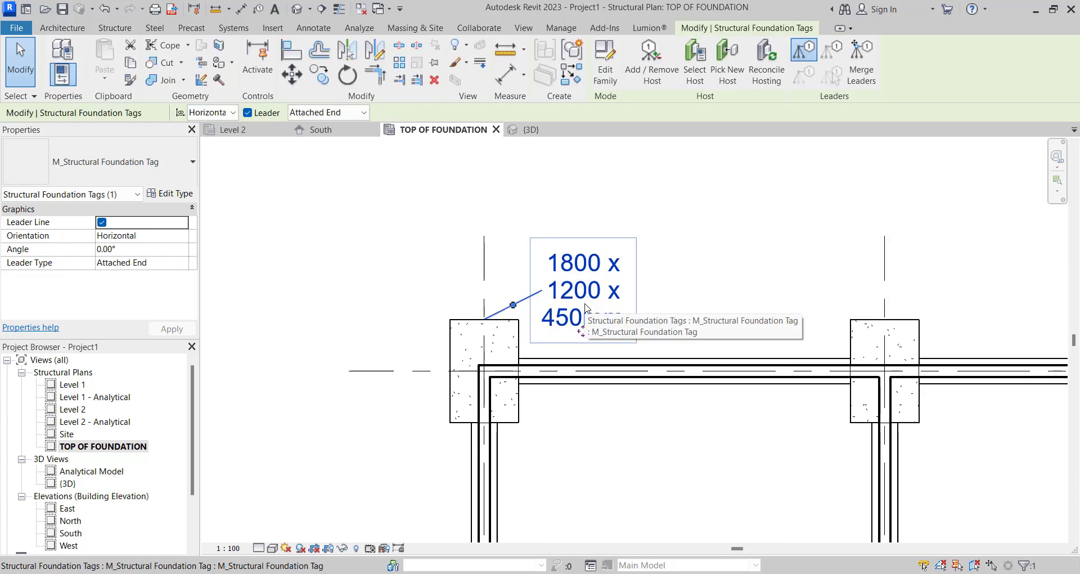
left_click(168, 196)
left_click(685, 113)
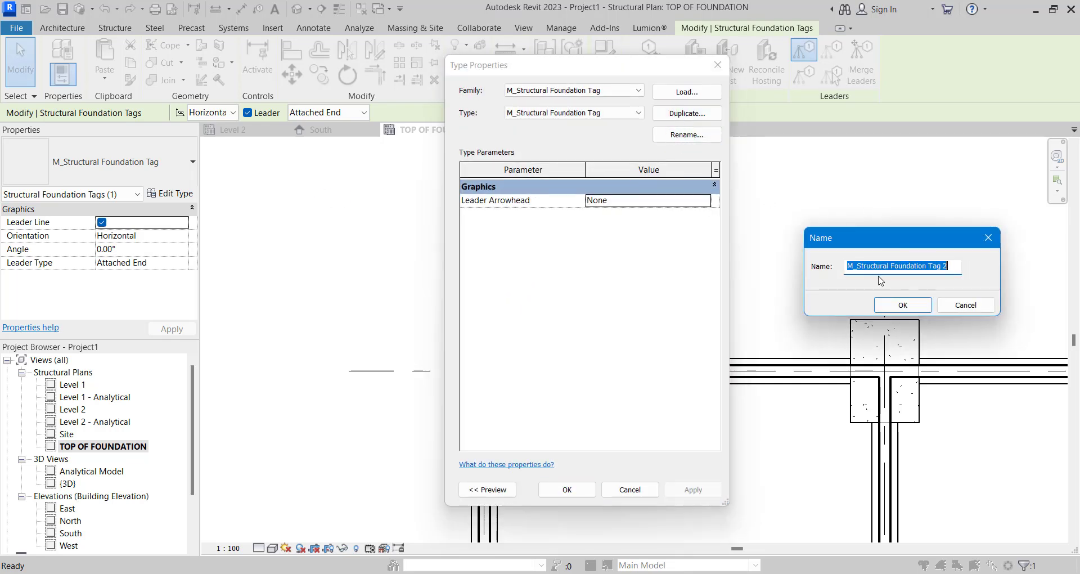
type("udemy column base type 1")
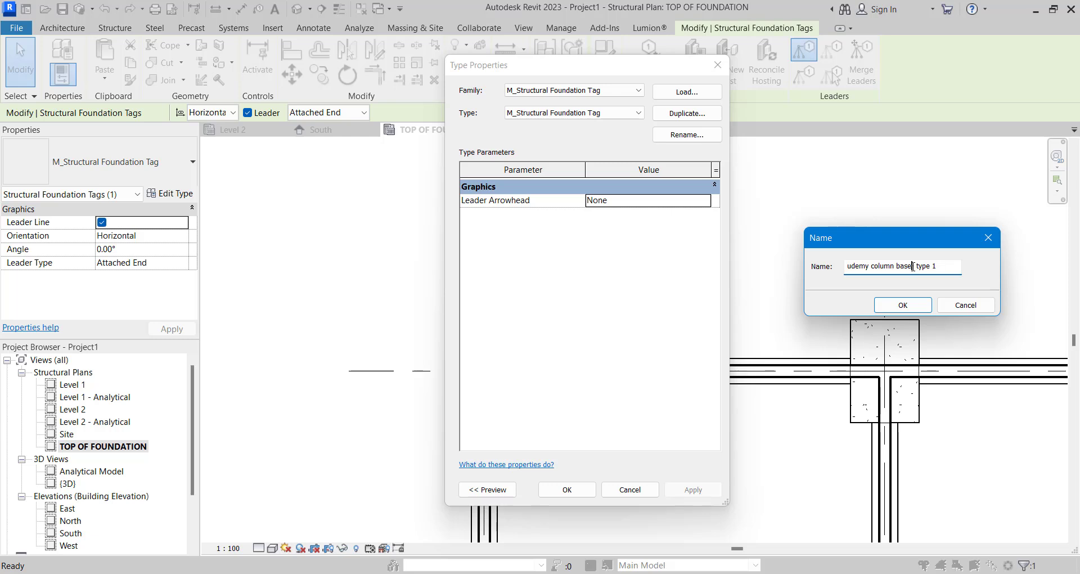
type("-")
left_click(902, 305)
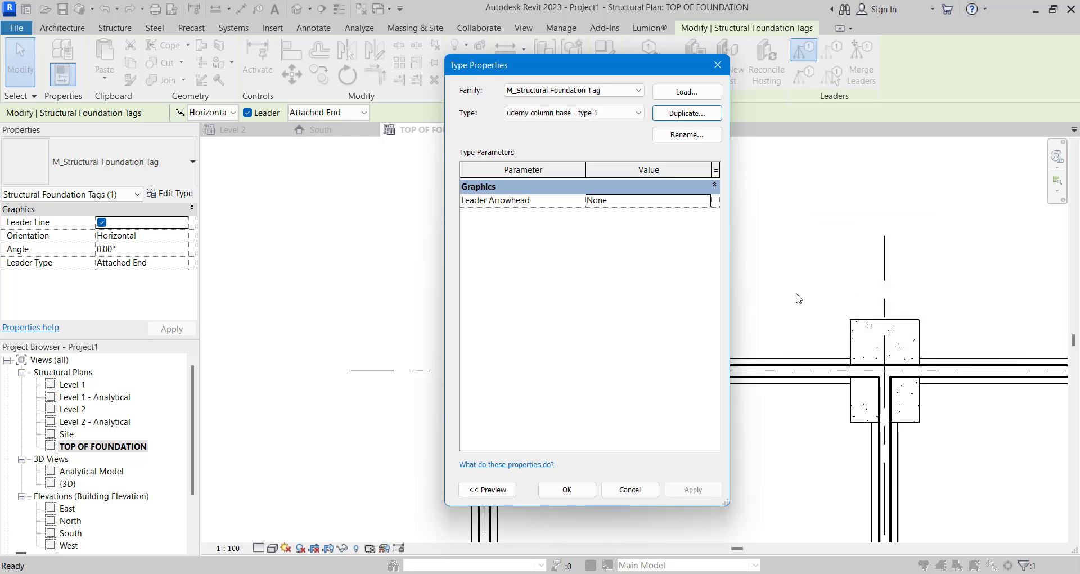
left_click(567, 489)
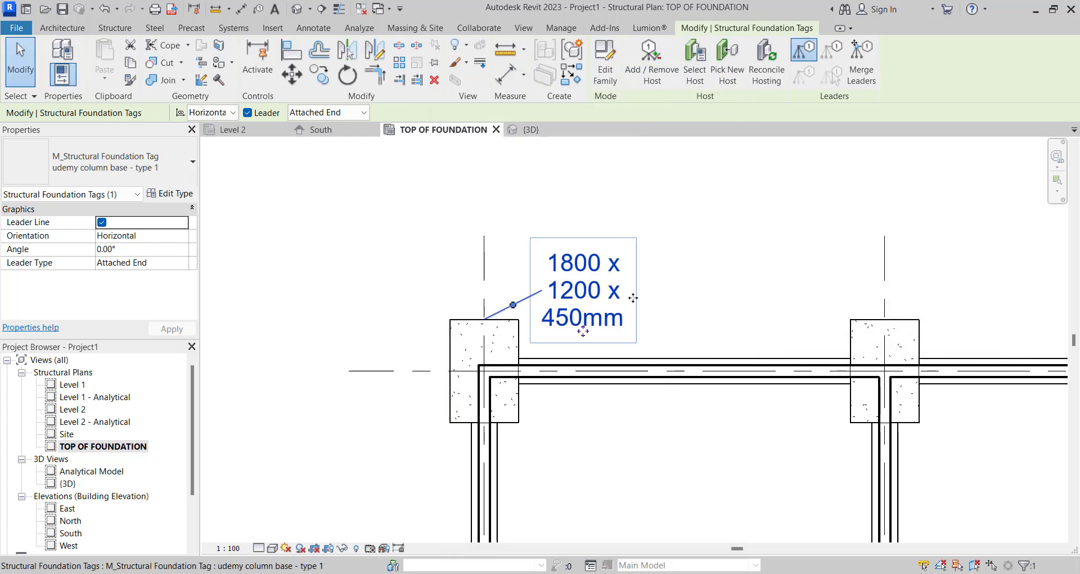
- Open the footing tag's family for editing and inspect the type properties of its label
left_click(602, 81)
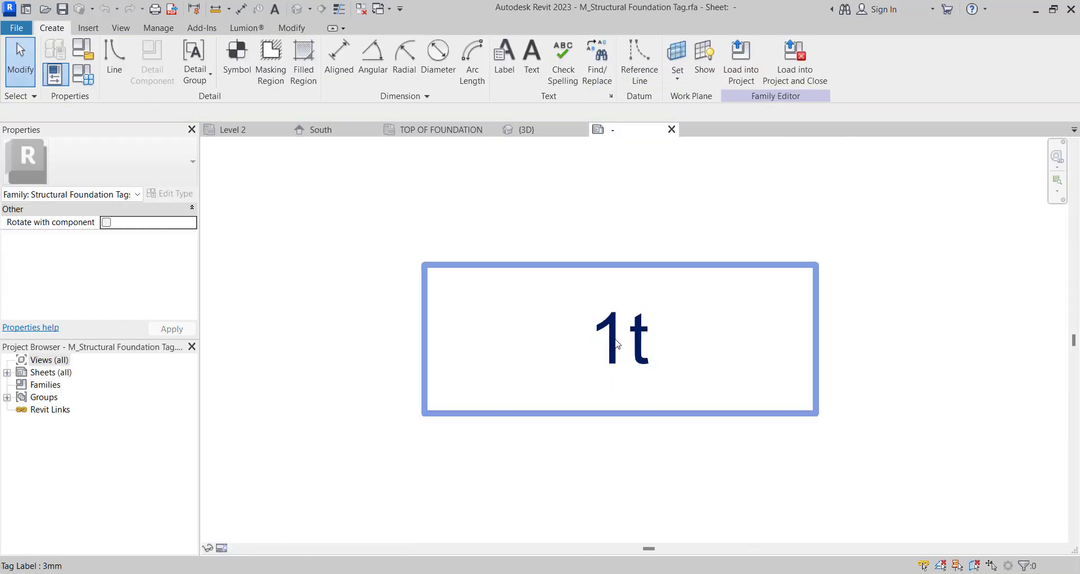
left_click(617, 343)
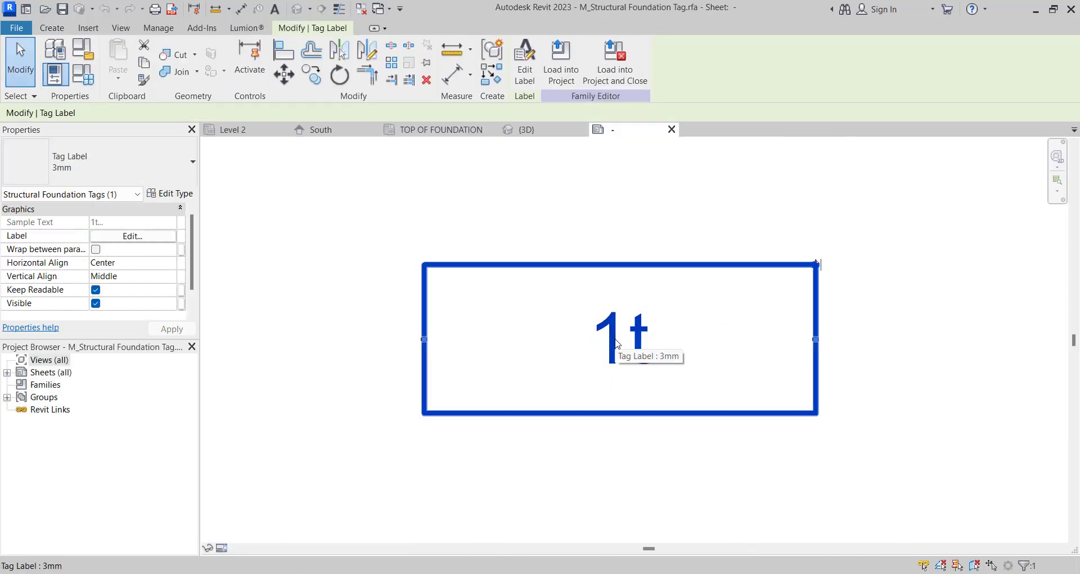
left_click(160, 196)
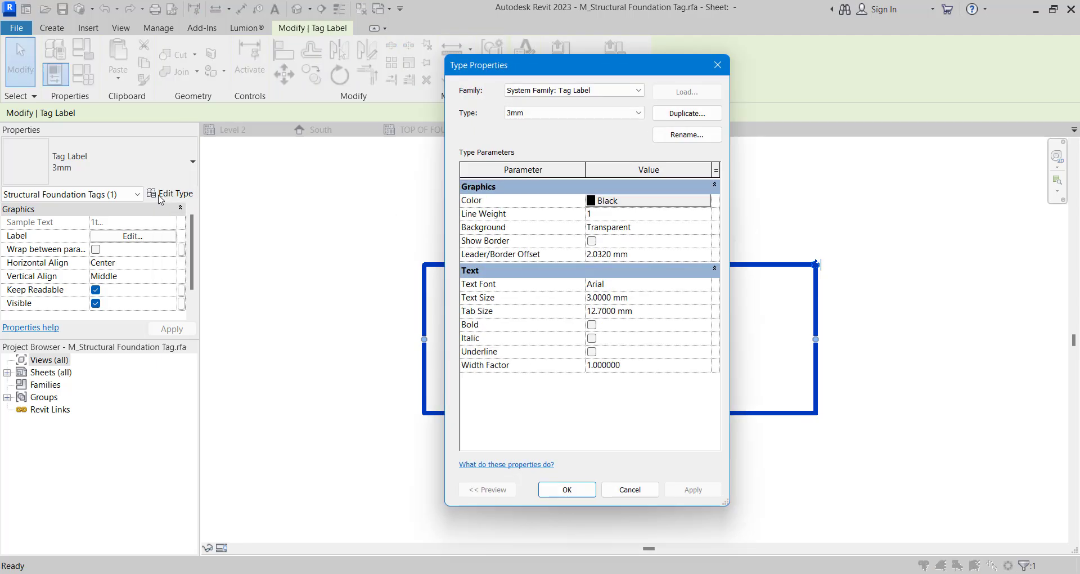
left_click(710, 72)
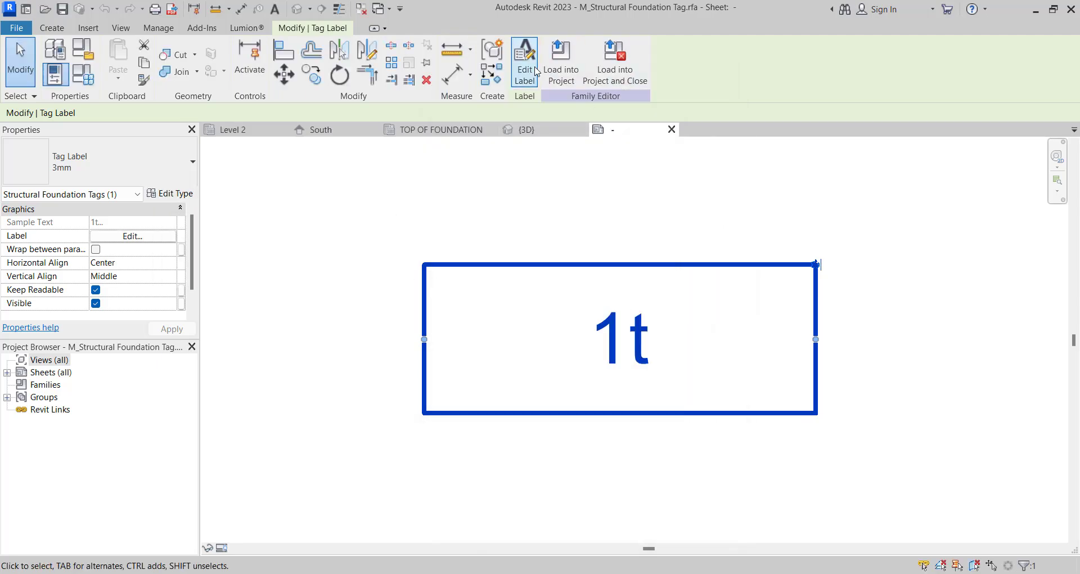
- Replace the Type Name parameter with Type Mark in the foundation tag's label
left_click(524, 64)
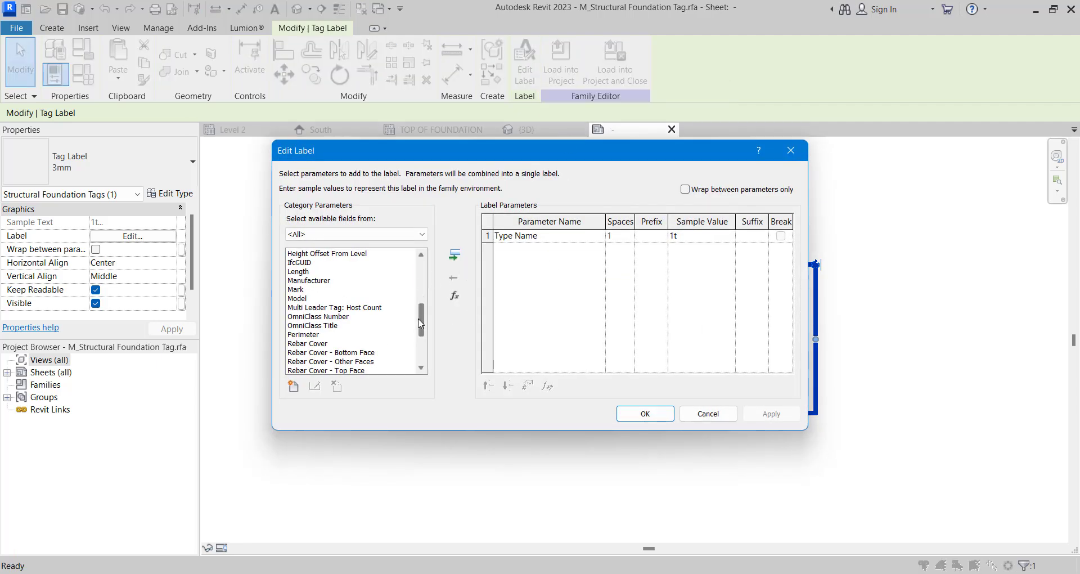
left_click_drag(421, 324, 419, 356)
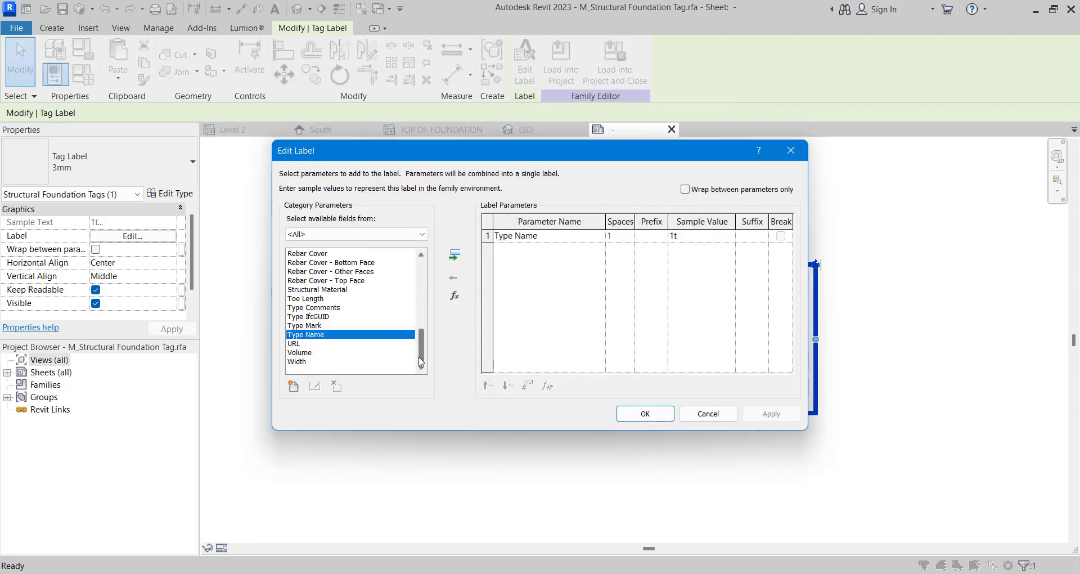
left_click(318, 326)
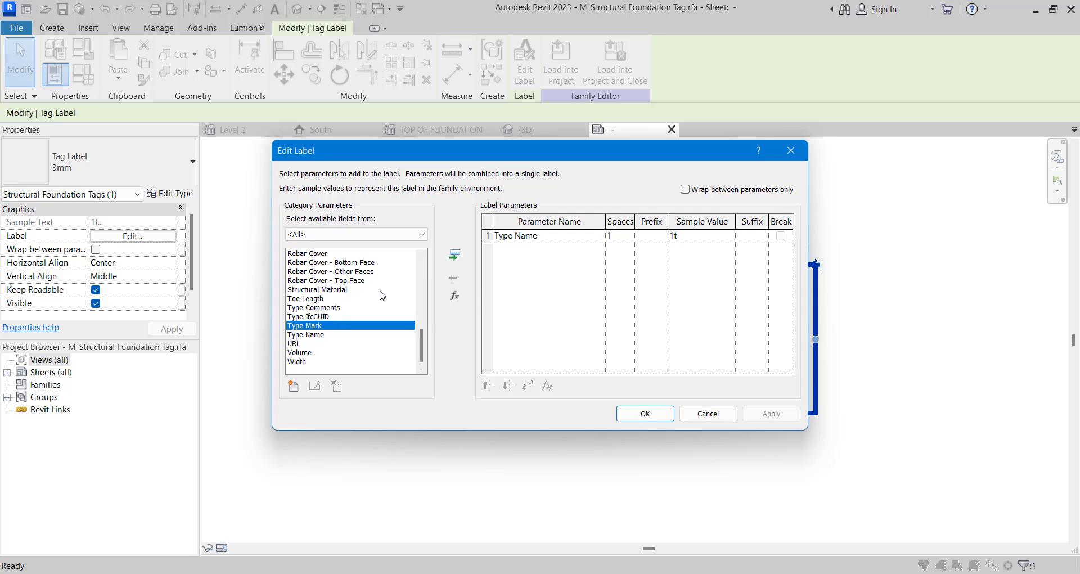
left_click(452, 258)
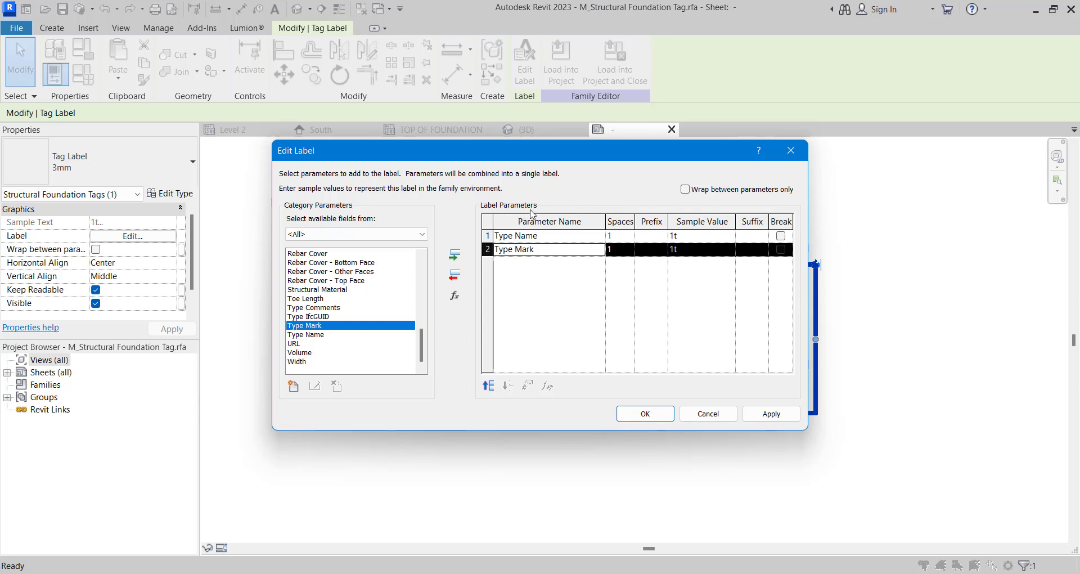
left_click(494, 236)
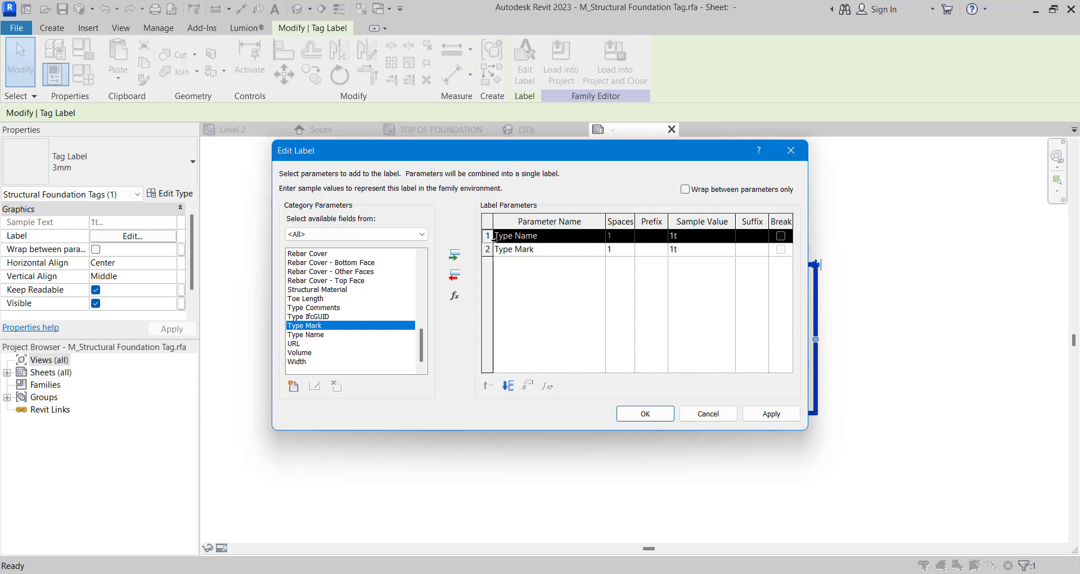
left_click(455, 275)
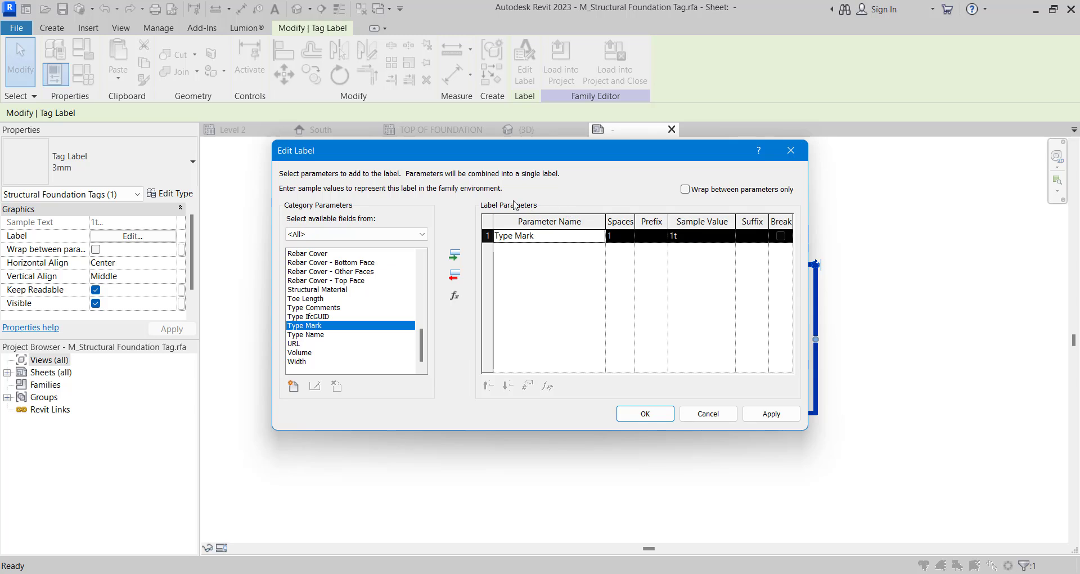
left_click(647, 413)
- Load the edited tag family into the project and close it, overwriting the existing version and its parameter values
scroll(633, 338, "down", 2)
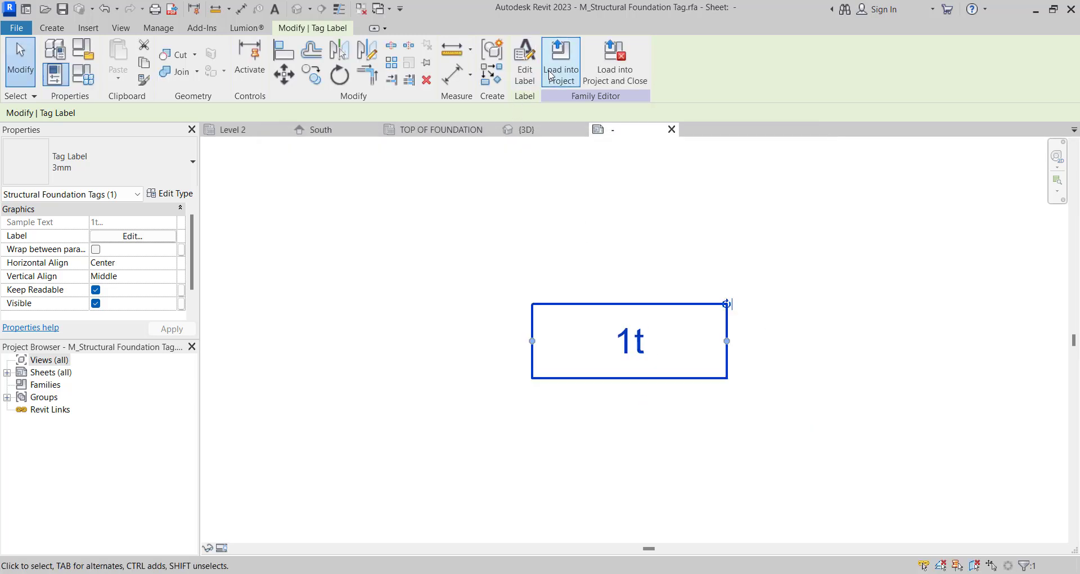
left_click(609, 66)
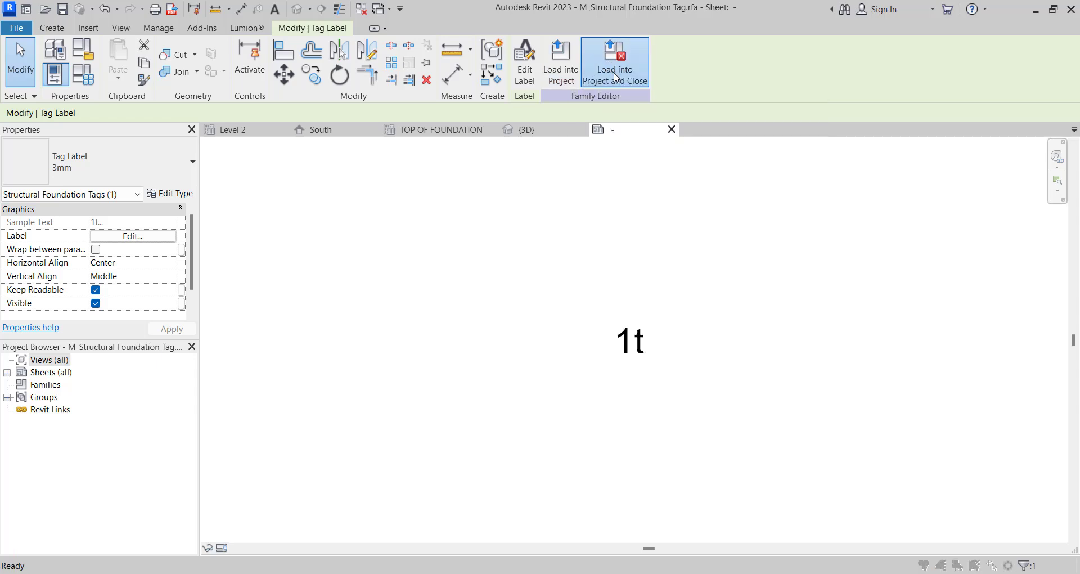
left_click(573, 305)
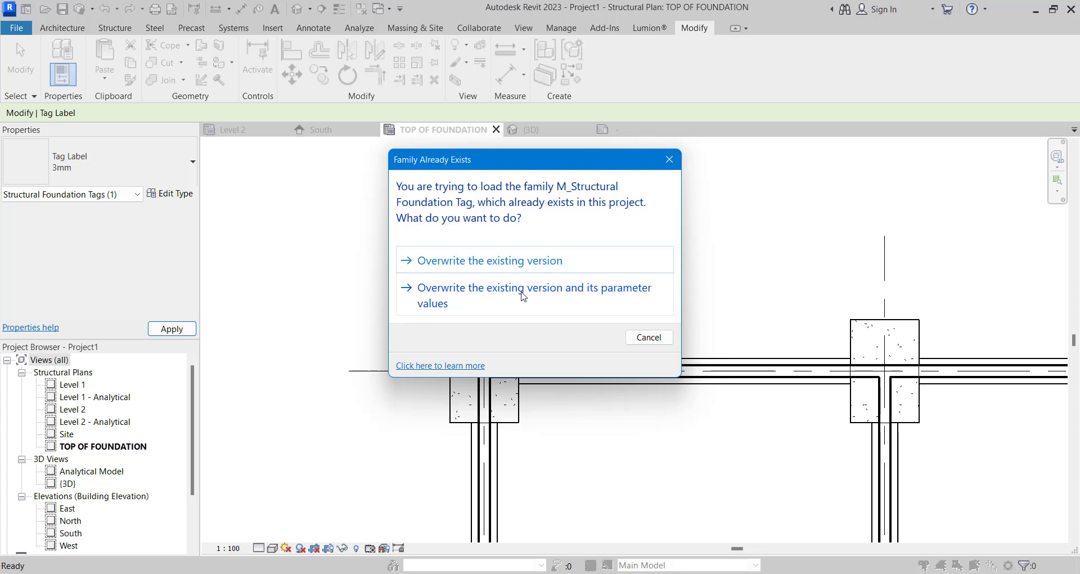
left_click(523, 297)
- Set the Type Mark of the tagged corner footing's type, 1800 x 1200 x 450mm, to CB01
scroll(571, 308, "down", 3)
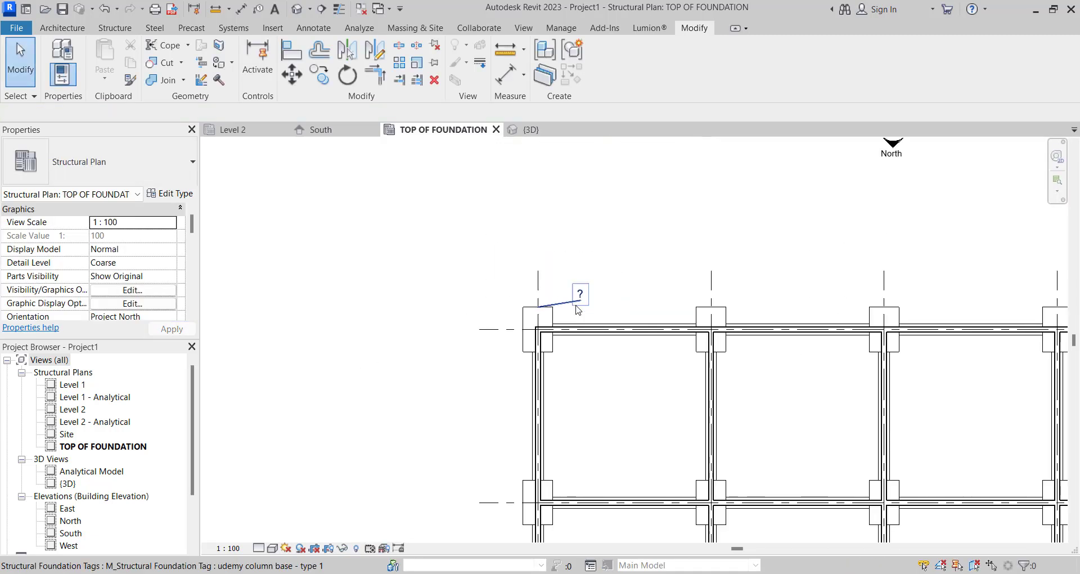
scroll(571, 309, "up", 4)
left_click(571, 309)
scroll(571, 308, "up", 3)
scroll(513, 272, "down", 3)
left_click(506, 268)
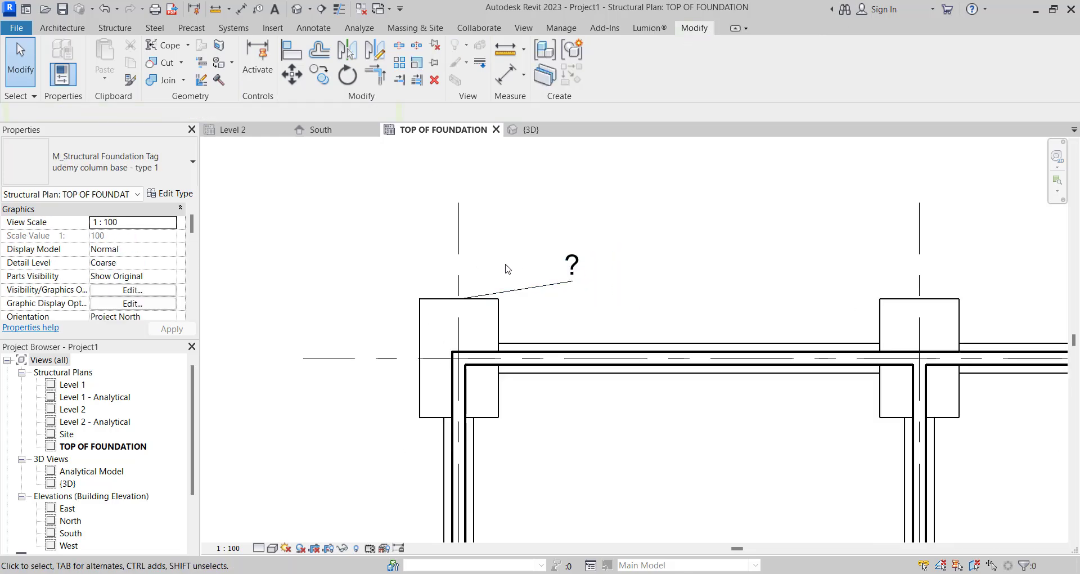
left_click(431, 319)
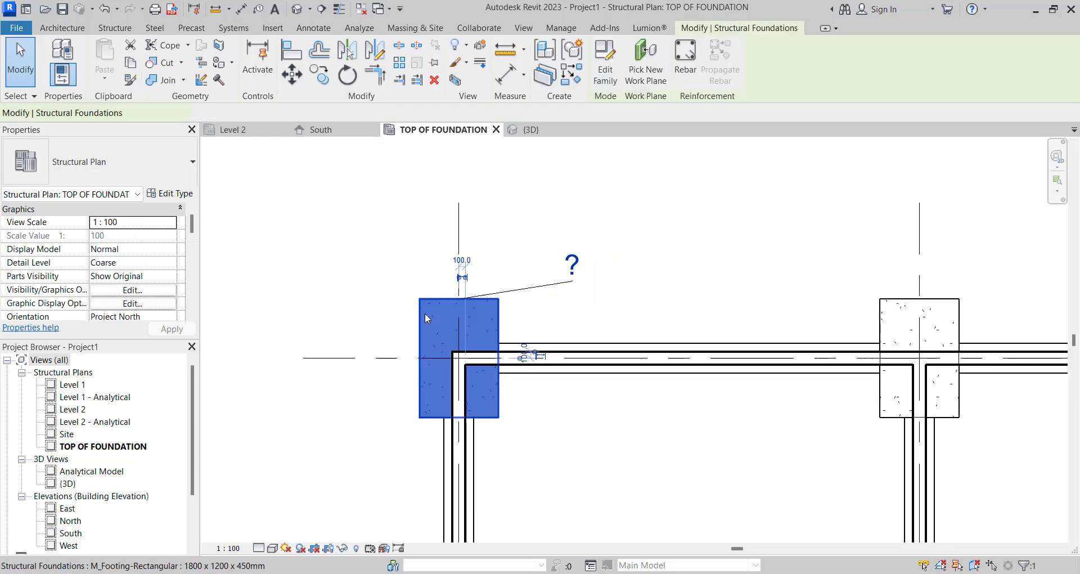
left_click(177, 195)
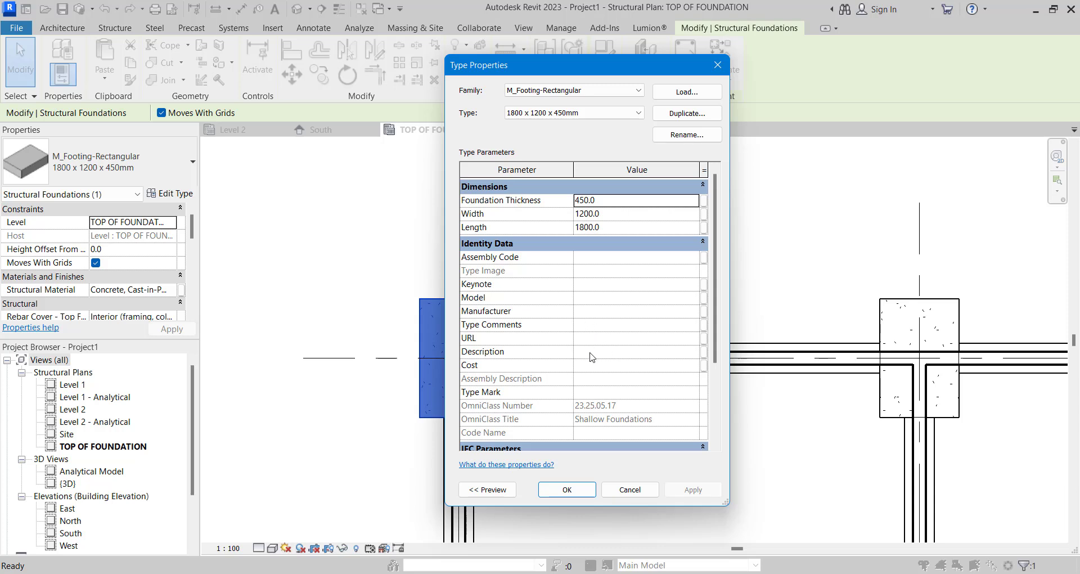
left_click(607, 390)
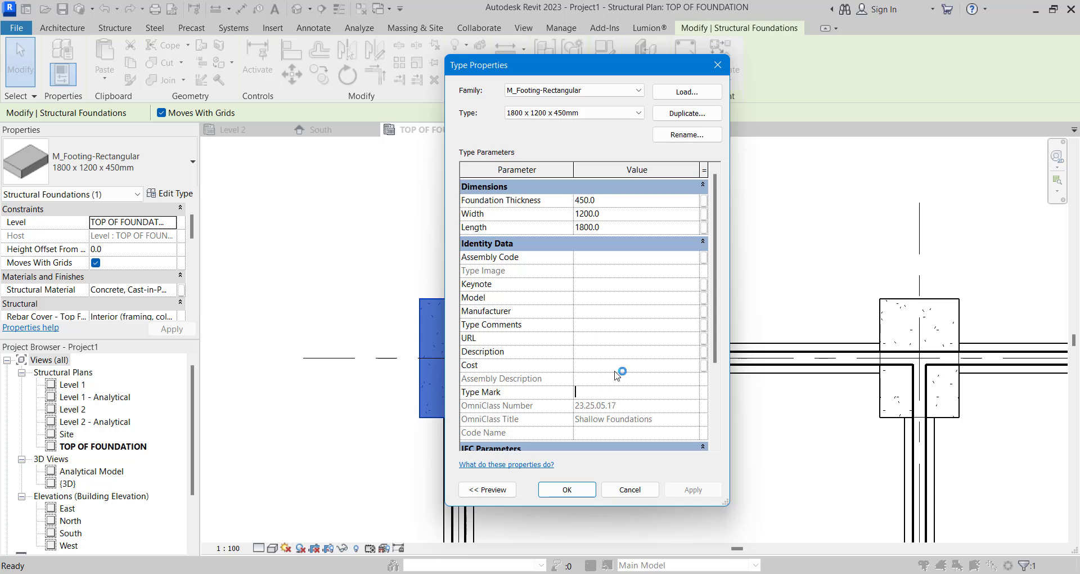
type("cb")
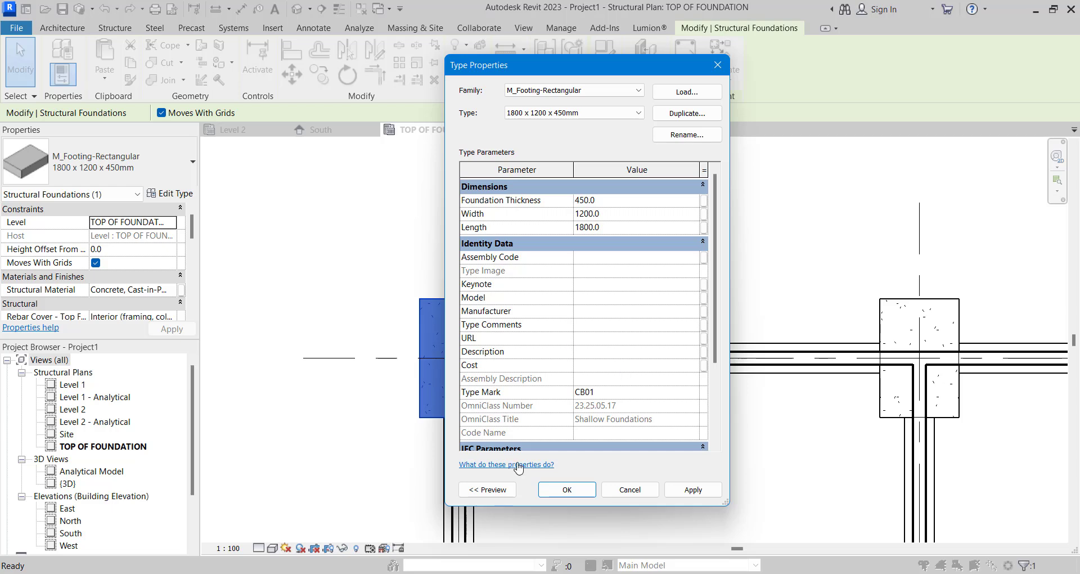
left_click(555, 487)
scroll(600, 248, "down", 5)
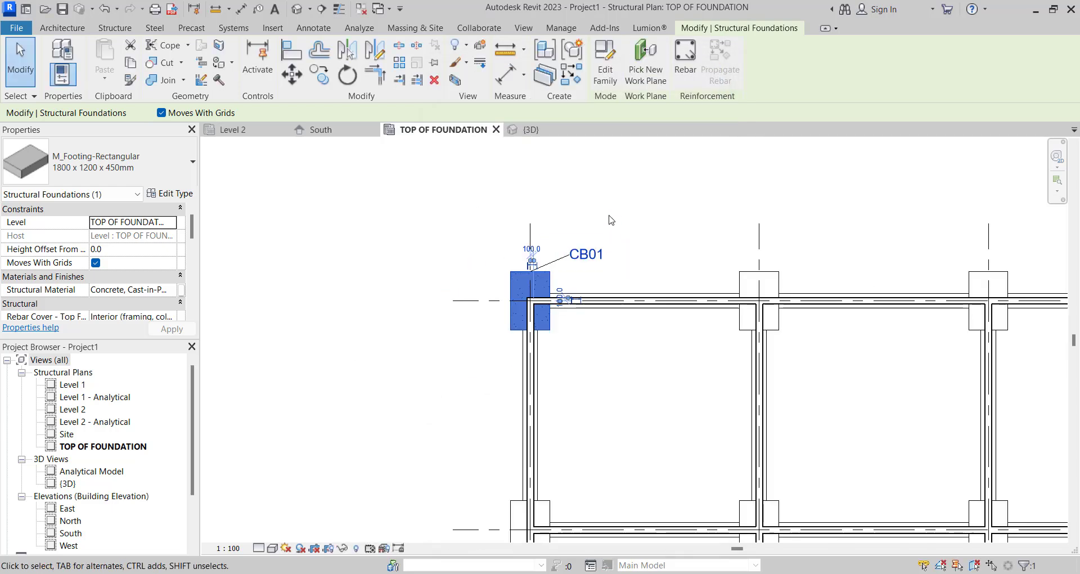
left_click(610, 219)
- Remove the leader from the CB01 tag and place the tag directly beside the corner footing, above the strip footing
scroll(568, 262, "up", 4)
left_click(560, 256)
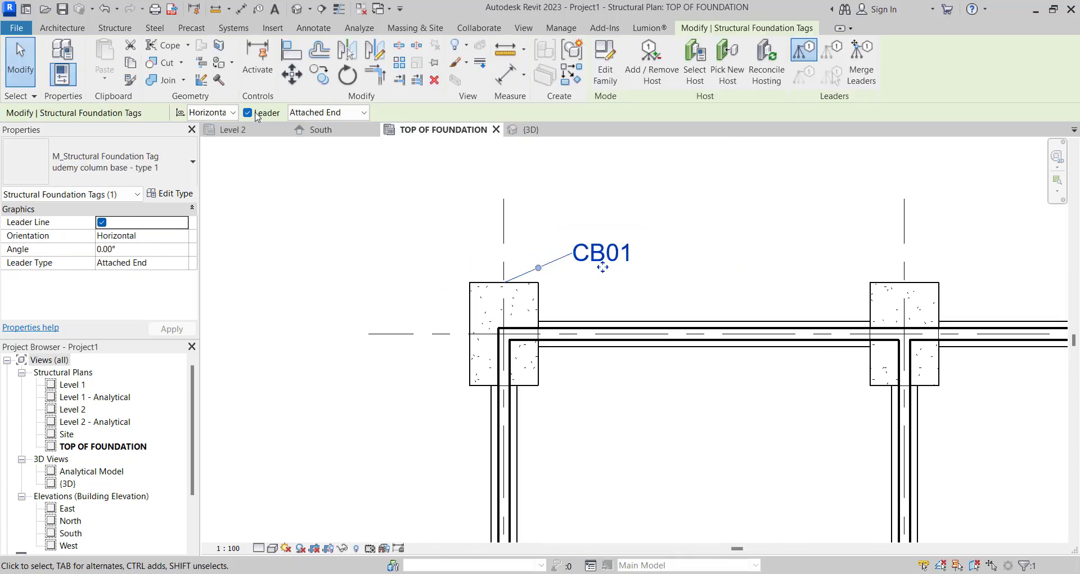
left_click(315, 112)
left_click(317, 138)
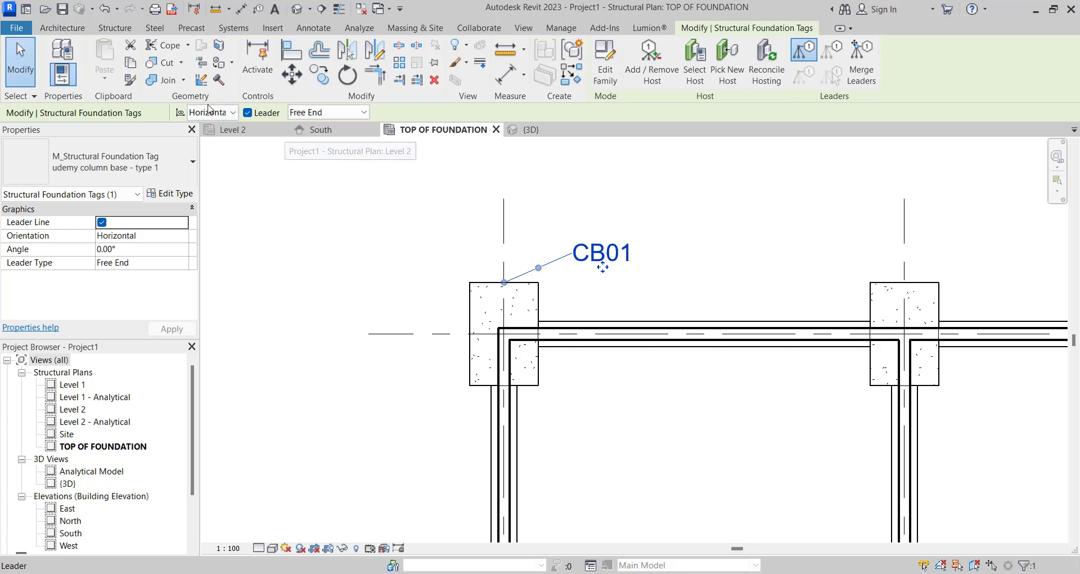
left_click(248, 113)
scroll(601, 268, "up", 2)
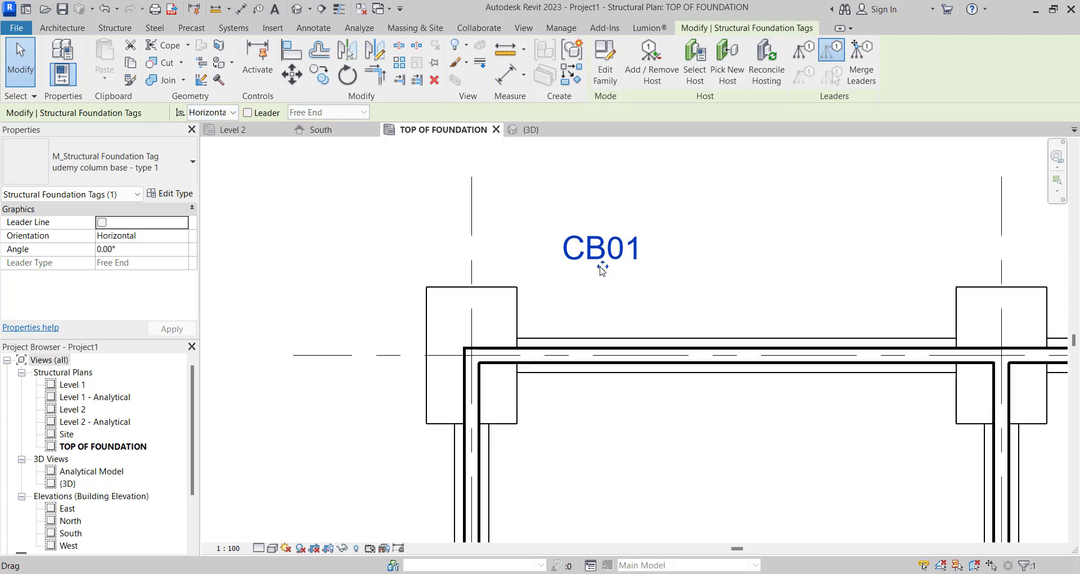
left_click_drag(601, 268, 559, 325)
left_click(589, 229)
scroll(588, 229, "down", 2)
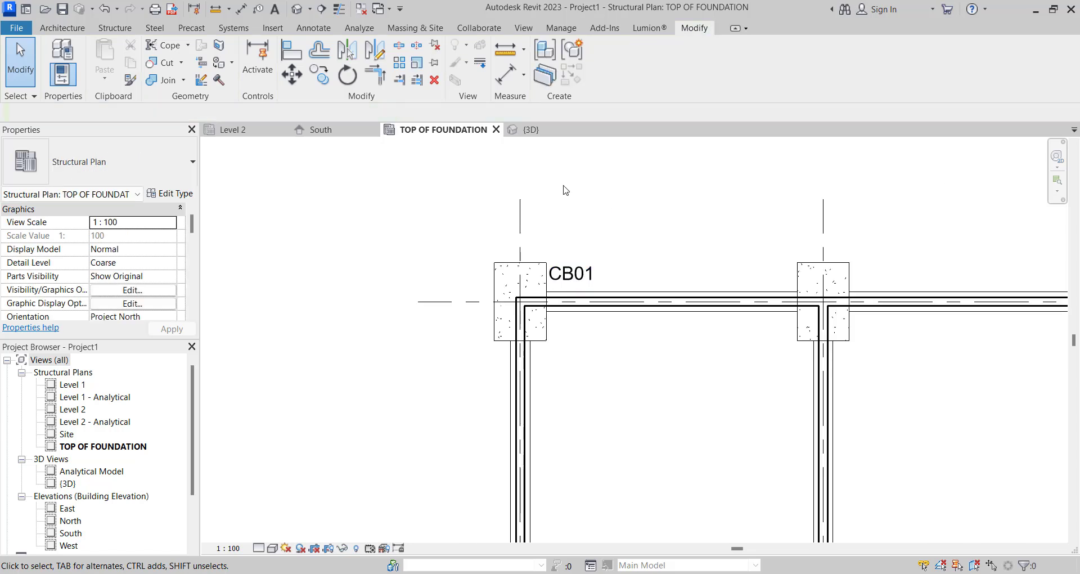
- Tag the horizontal strip footing by category with an attached-end leader and move the tag between the two isolated footings
left_click(258, 10)
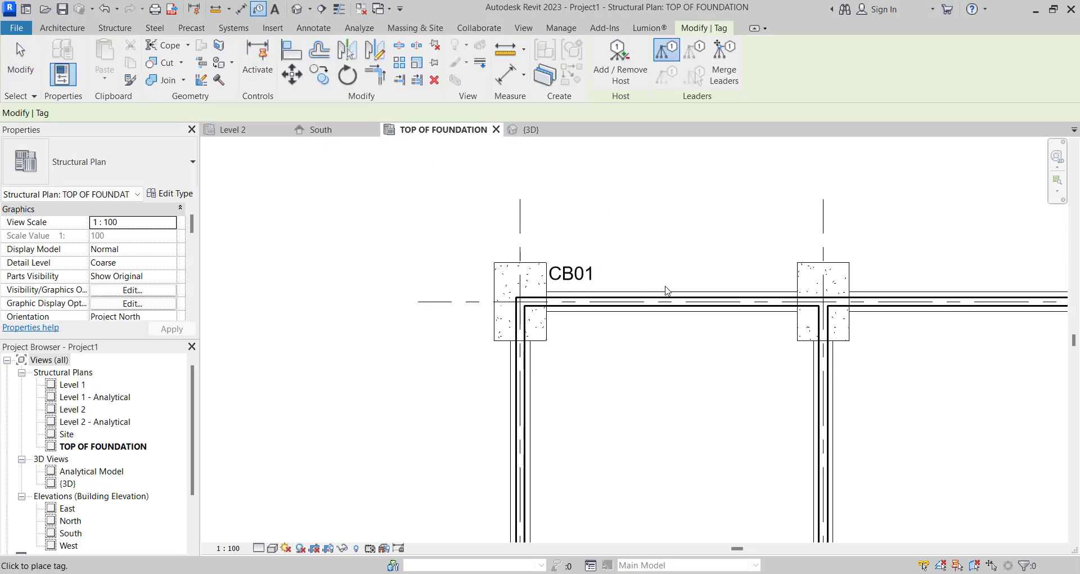
scroll(666, 292, "up", 1)
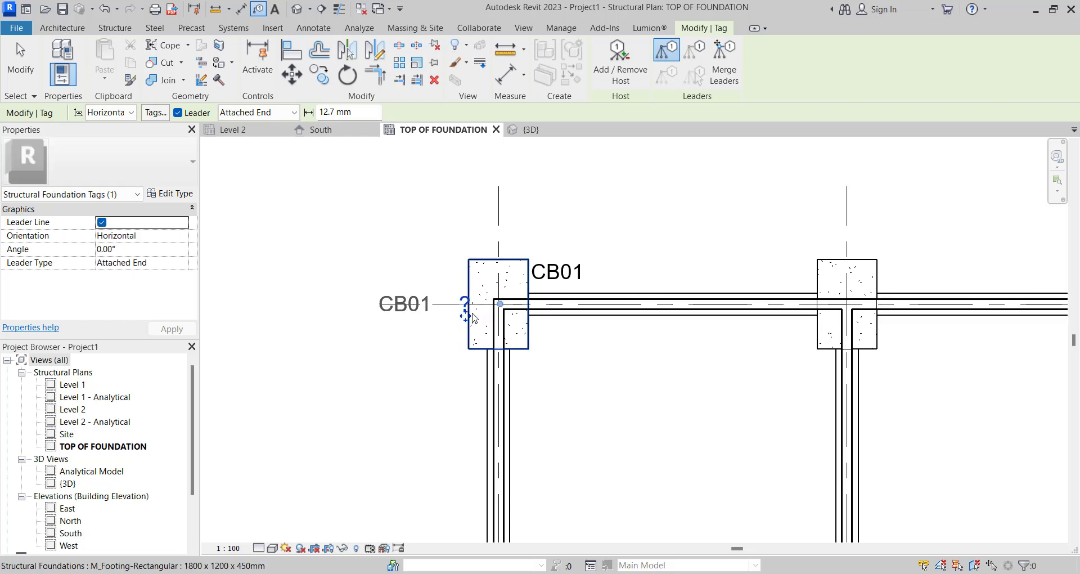
left_click_drag(470, 308, 661, 292)
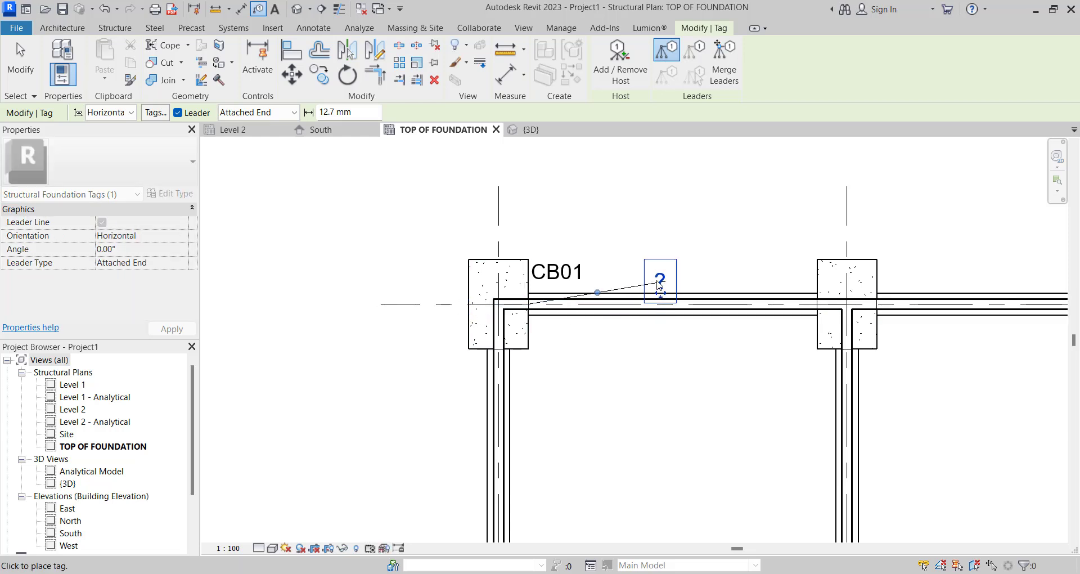
key("Escape")
- Switch the strip footing tag to "udemy column base - type 1" and duplicate that type as "udemy column STRIP FOOTING"
left_click(660, 284)
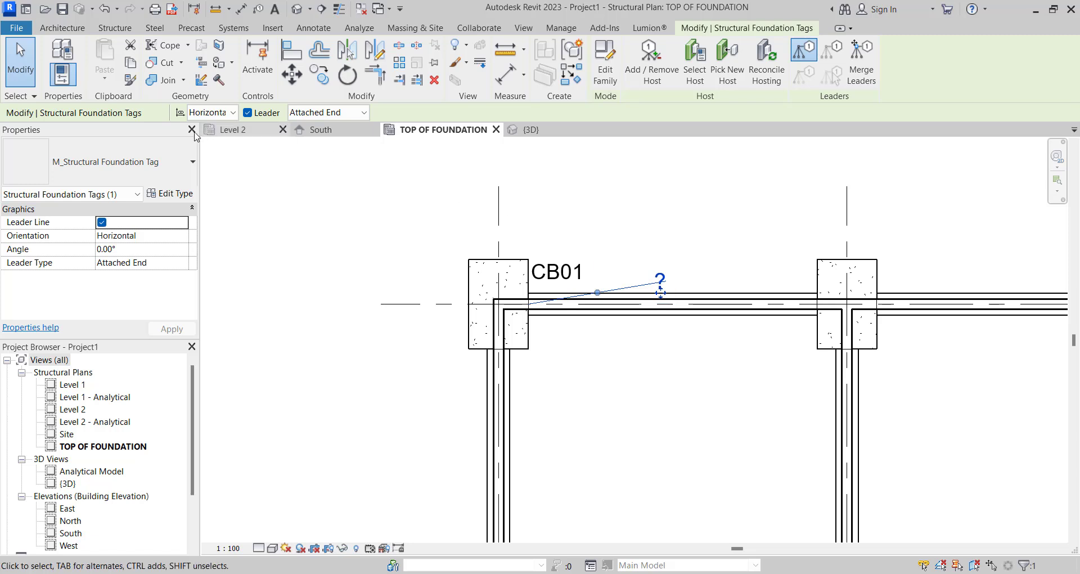
left_click(149, 162)
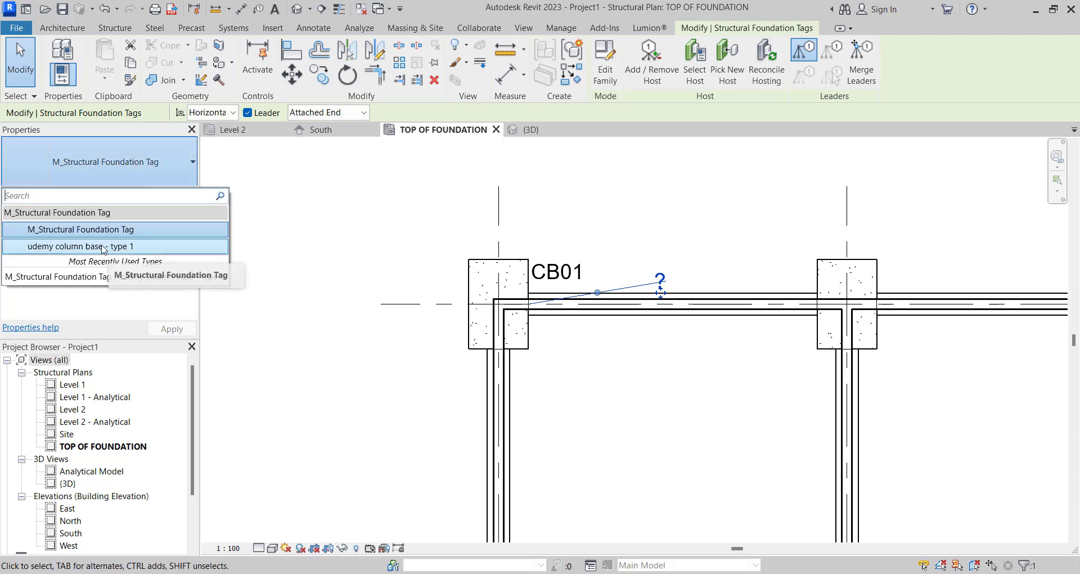
left_click(104, 248)
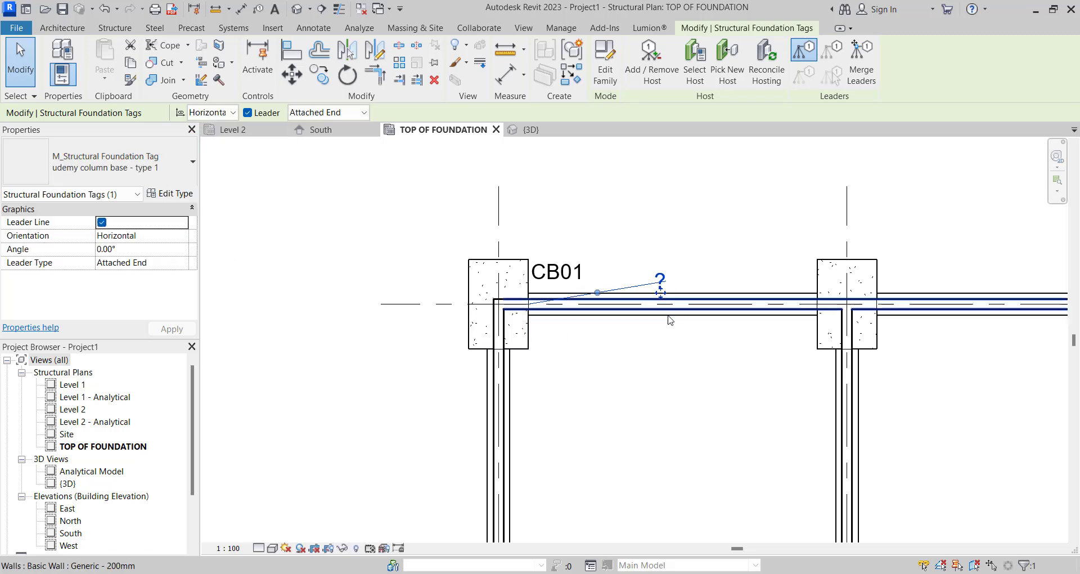
left_click(170, 194)
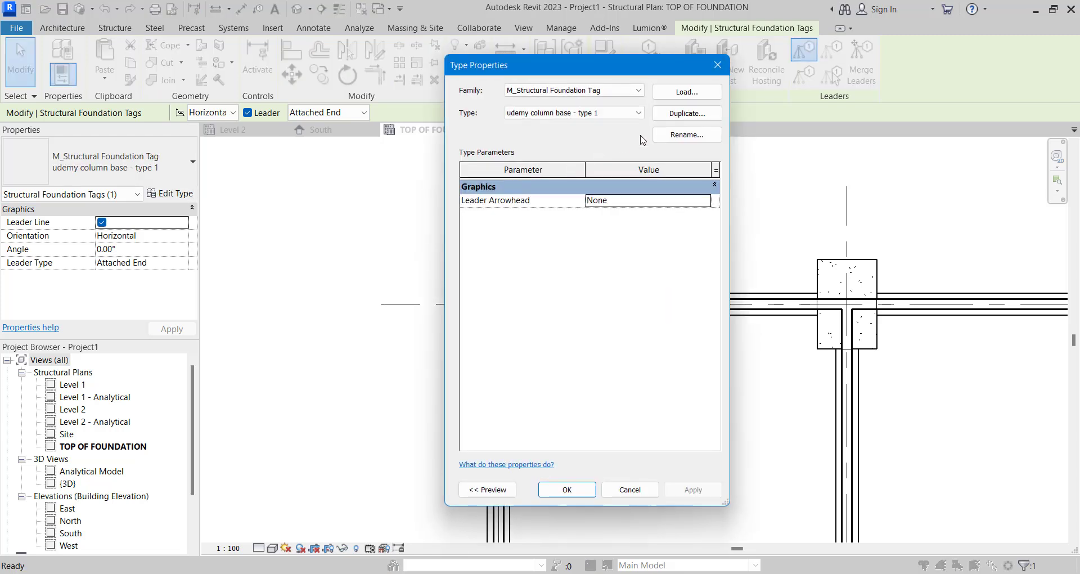
left_click(674, 115)
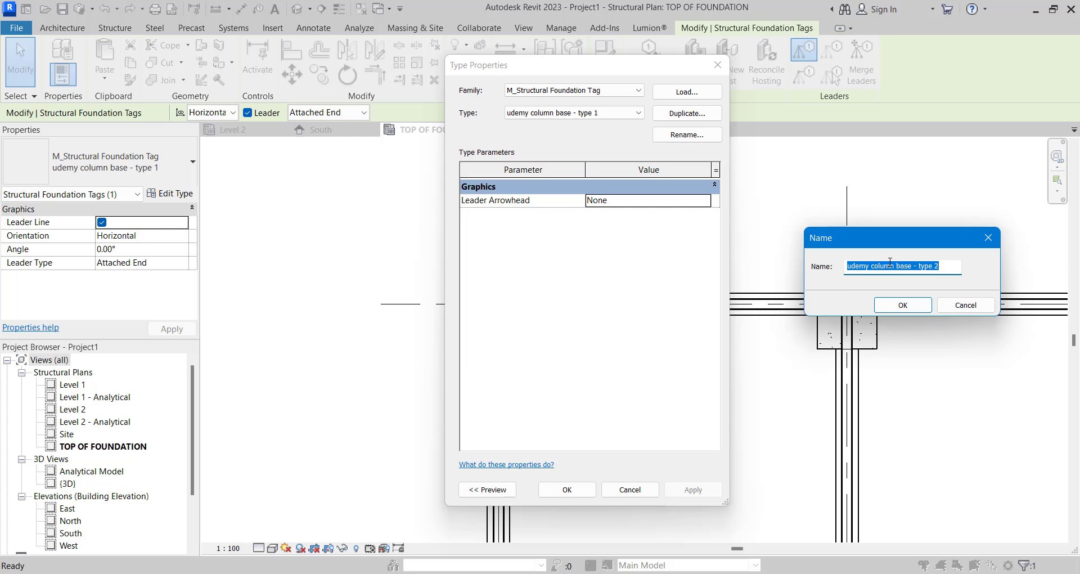
left_click_drag(898, 265, 963, 270)
type("STR")
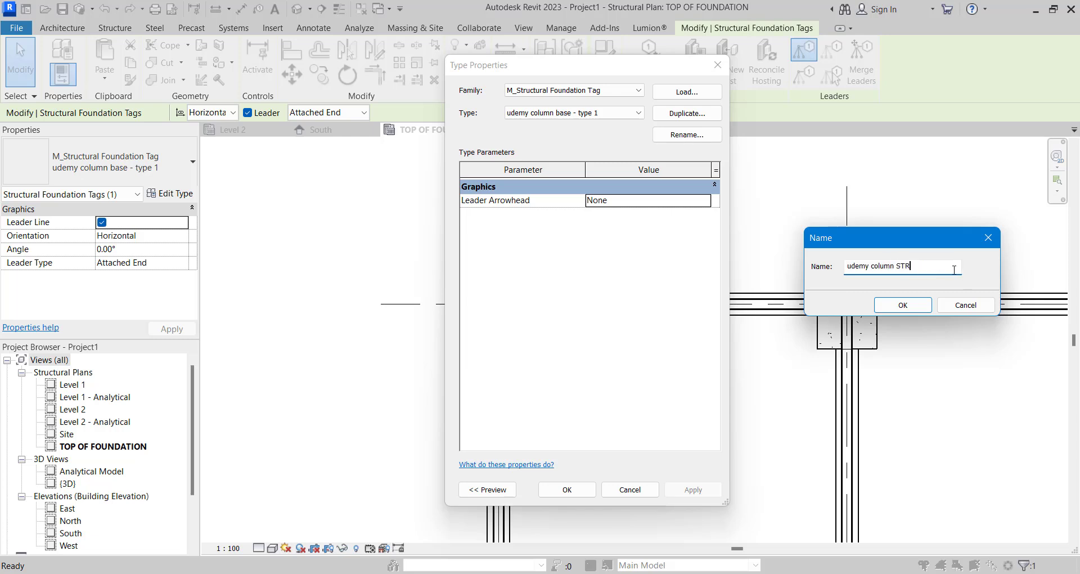
type("IP FOOTING")
left_click(901, 305)
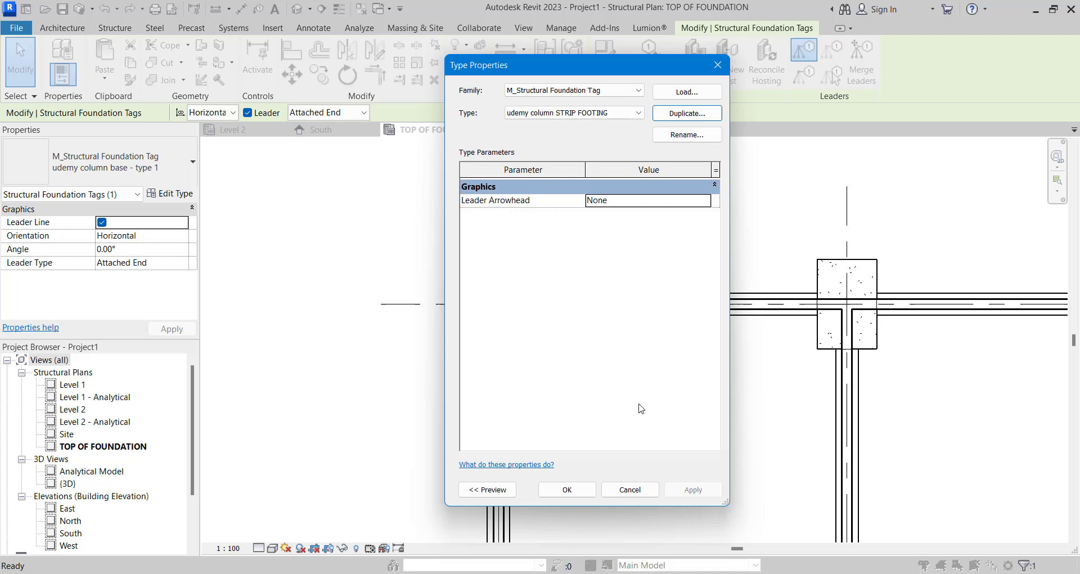
left_click(569, 485)
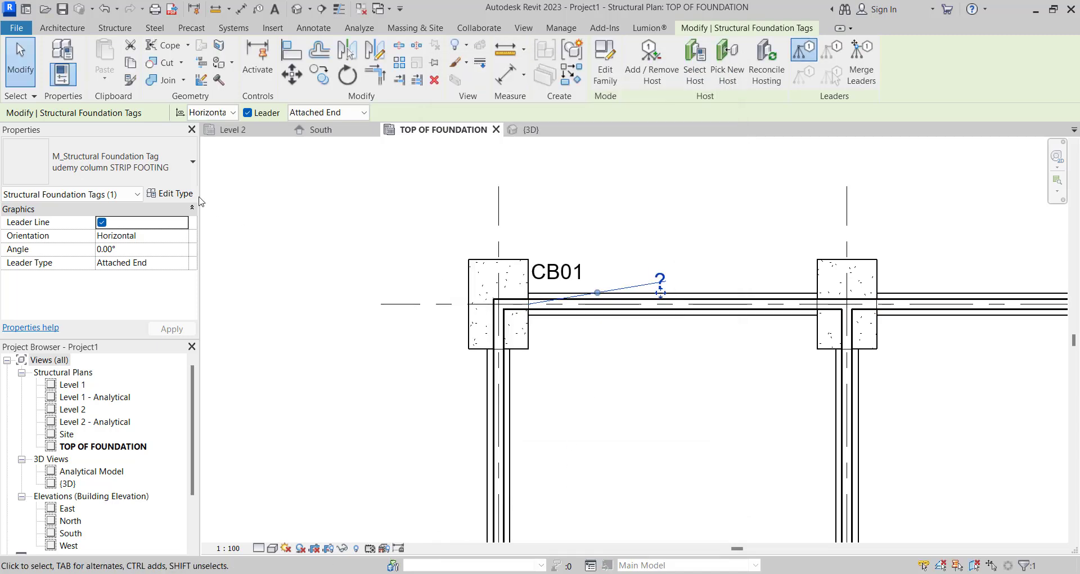
- Set the Type Mark of the strip footing type, STRIP FOOTING 450mm x 150mm, to SF01
left_click(612, 323)
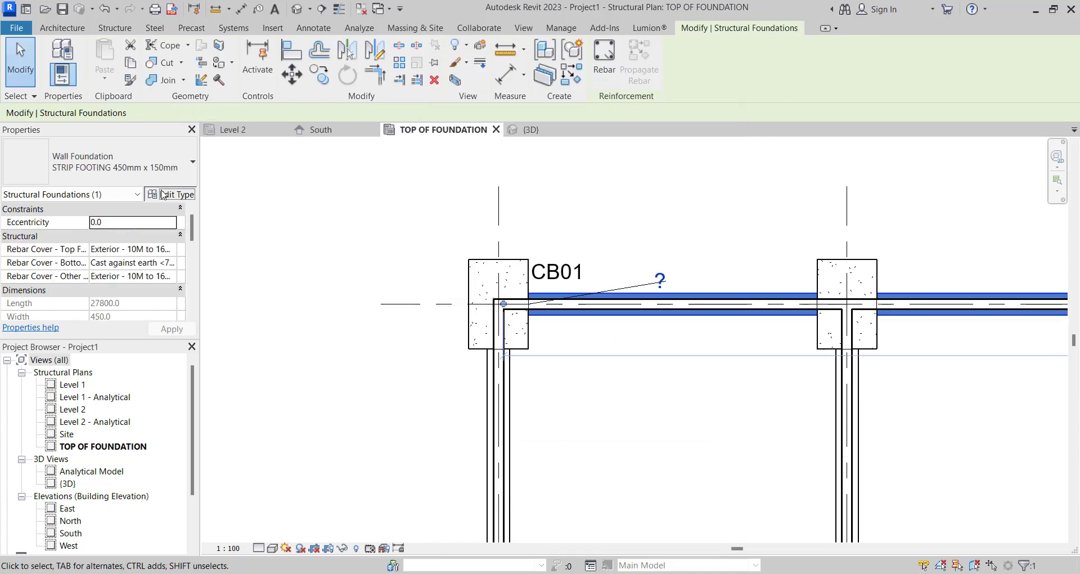
left_click(171, 193)
scroll(592, 421, "down", 2)
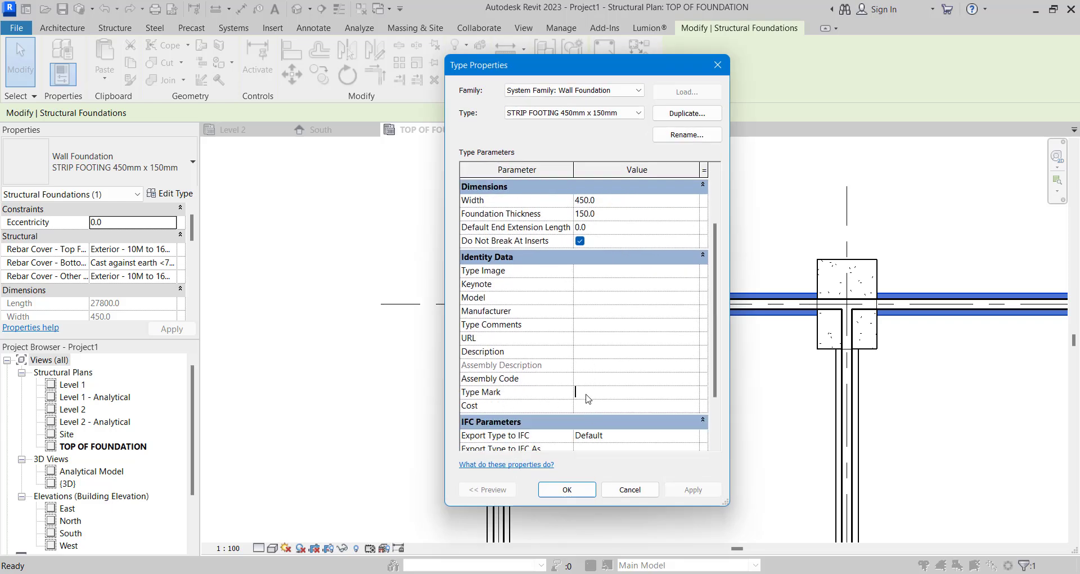
type("S")
type("F01")
left_click(567, 490)
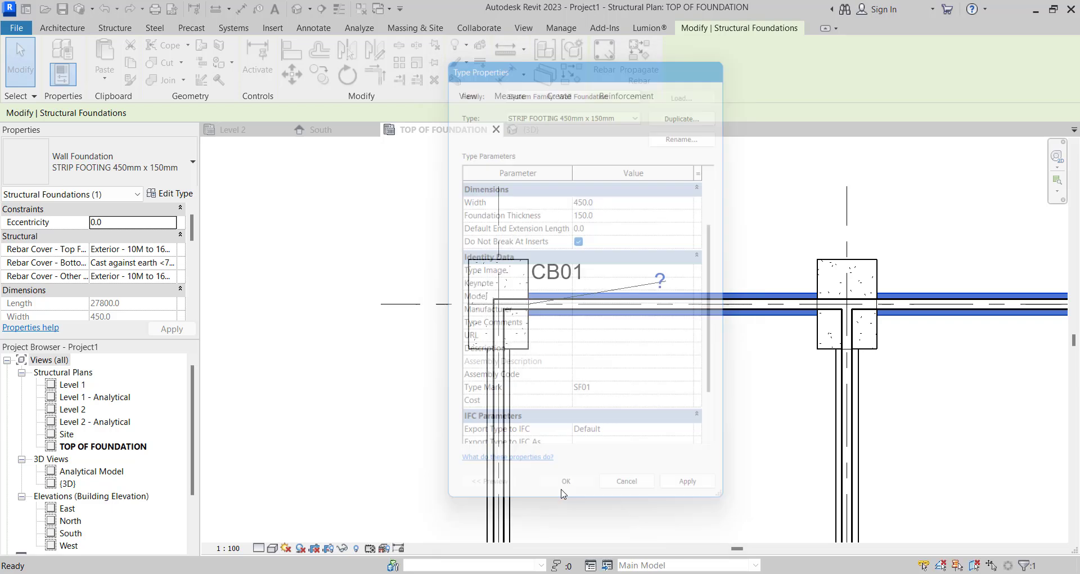
- Set the strip footing tag's leader type to Free End and turn its leader off
scroll(649, 270, "up", 2)
left_click(664, 293)
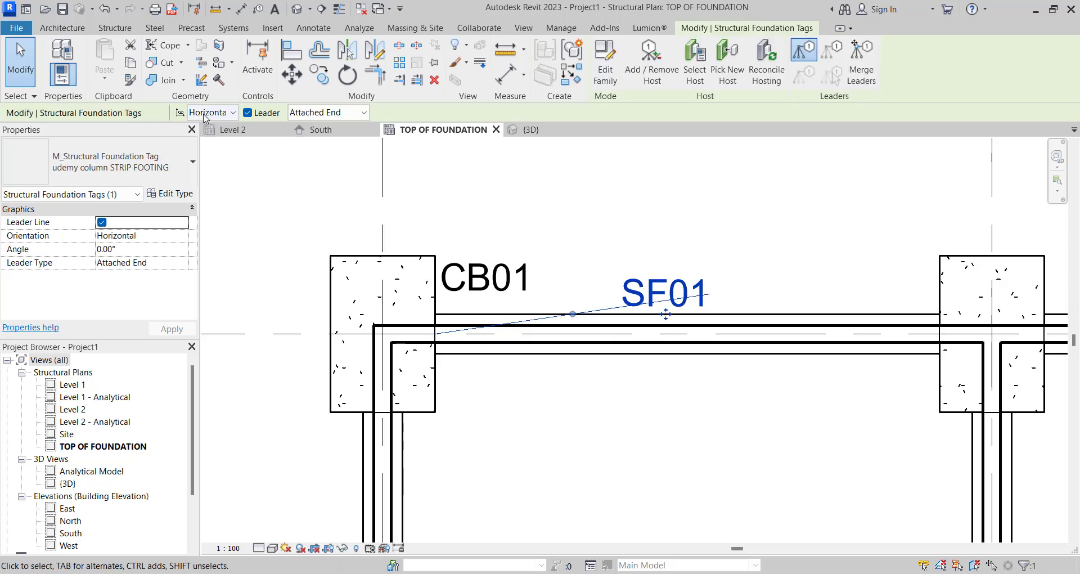
left_click(300, 117)
left_click(304, 137)
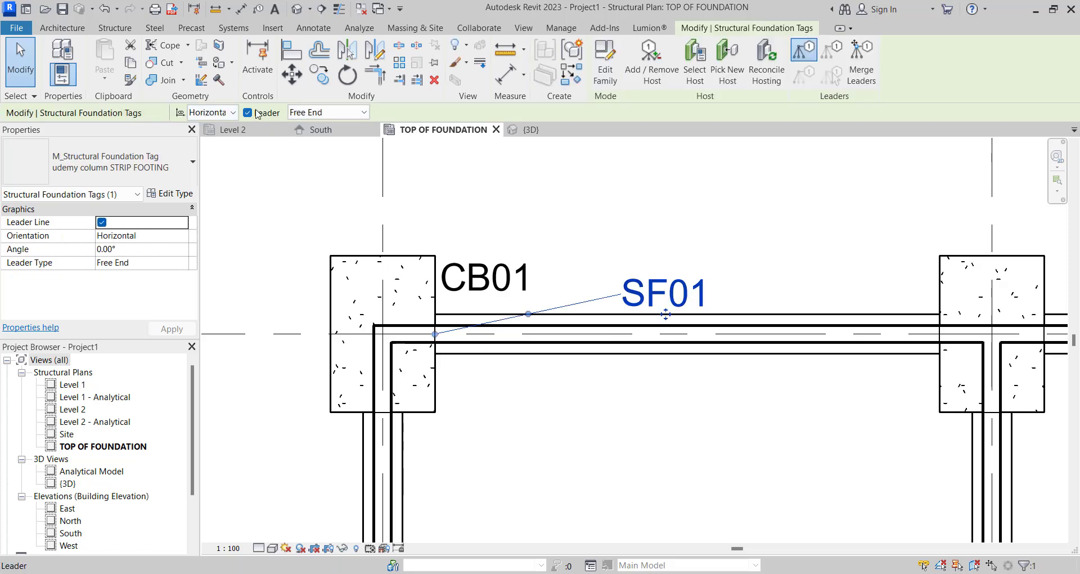
key("Escape")
scroll(564, 299, "down", 3)
scroll(564, 299, "up", 3)
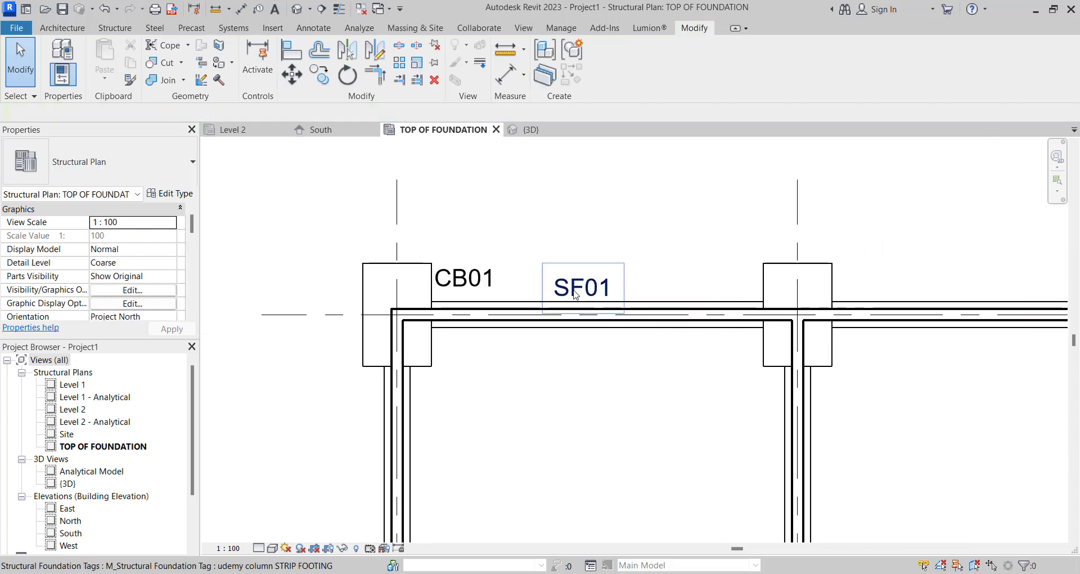
- Examine the type properties of the SF01 tag and its placement above the strip footing
left_click(582, 296)
left_click(171, 194)
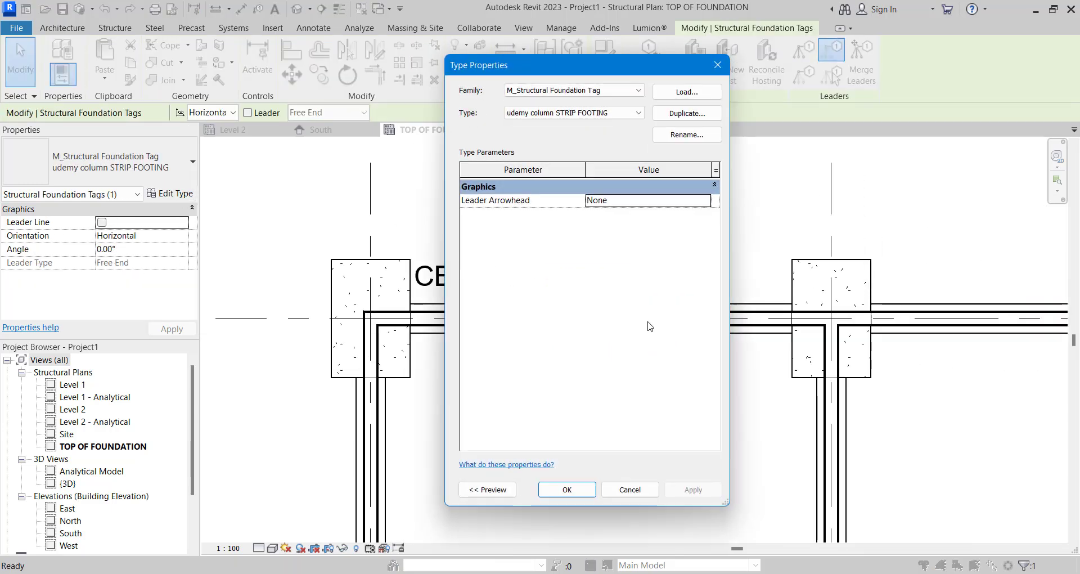
left_click(718, 66)
scroll(605, 395, "down", 3)
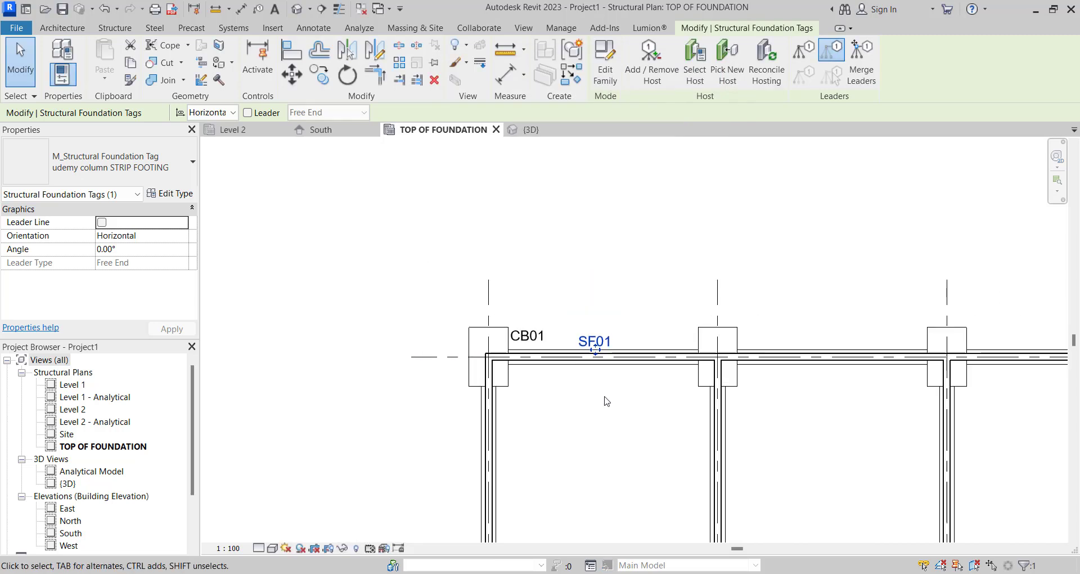
scroll(568, 337, "up", 3)
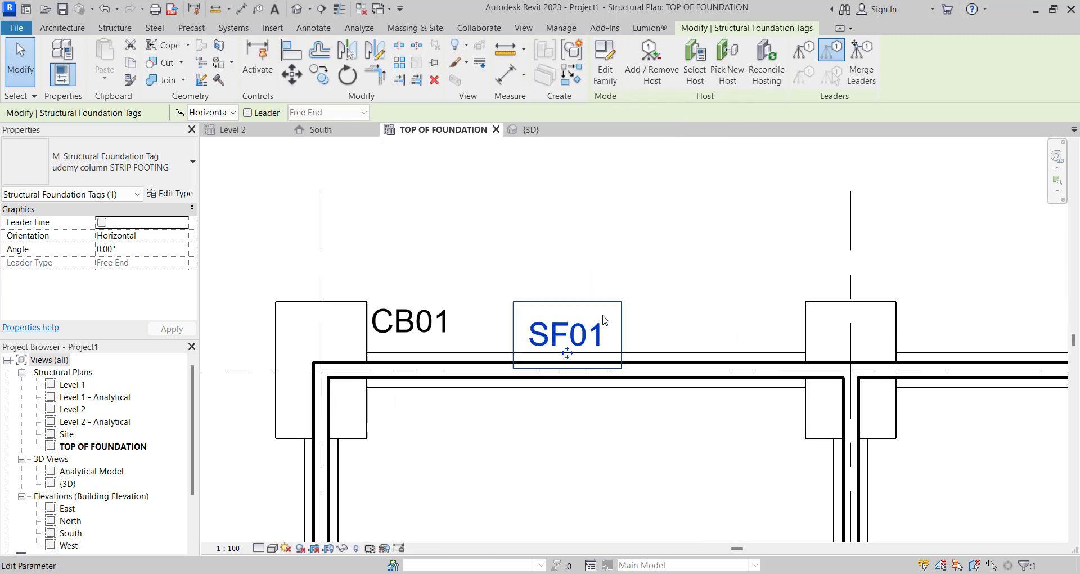
scroll(567, 336, "up", 2)
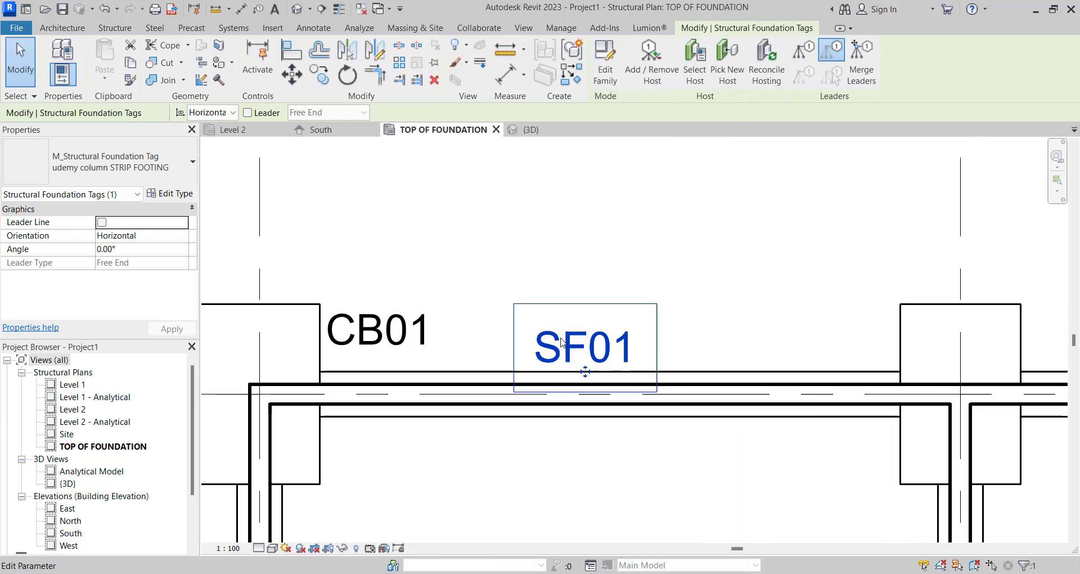
scroll(557, 339, "down", 1)
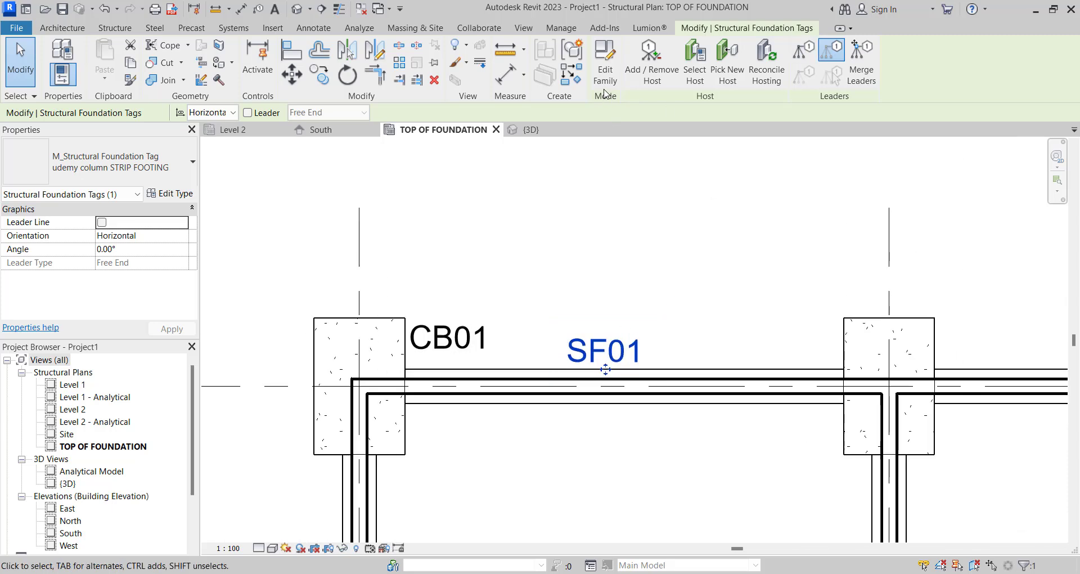
- Open the foundation tag family for editing, inspect its label's type properties, and close the family without changes
left_click(605, 62)
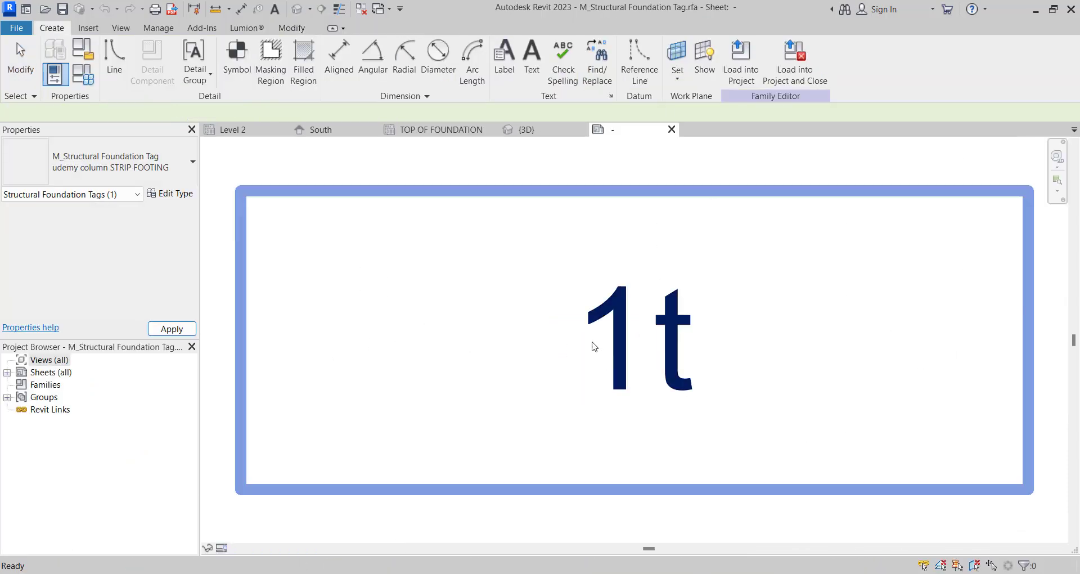
left_click(591, 342)
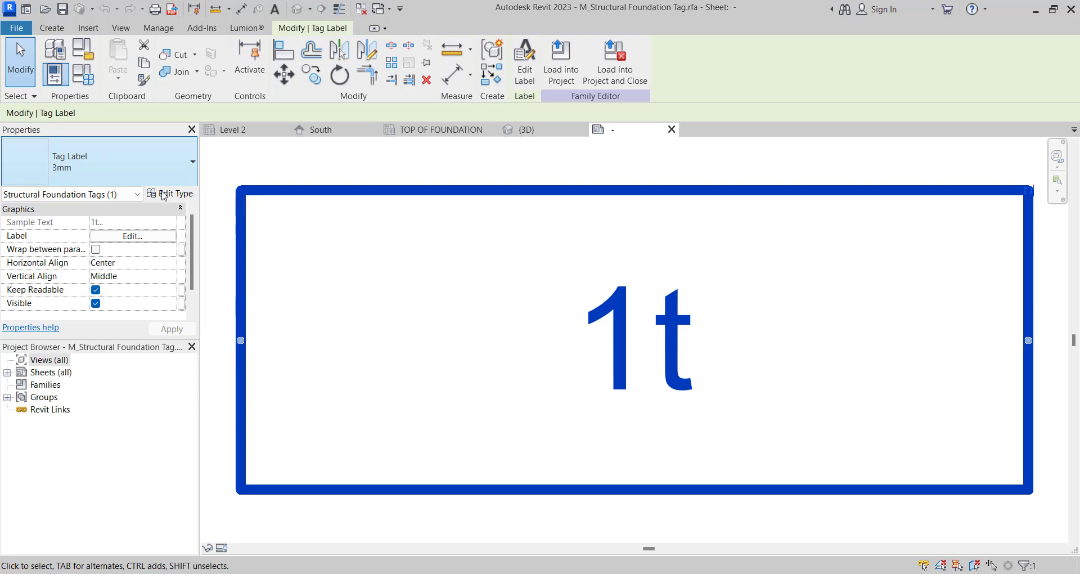
left_click(169, 193)
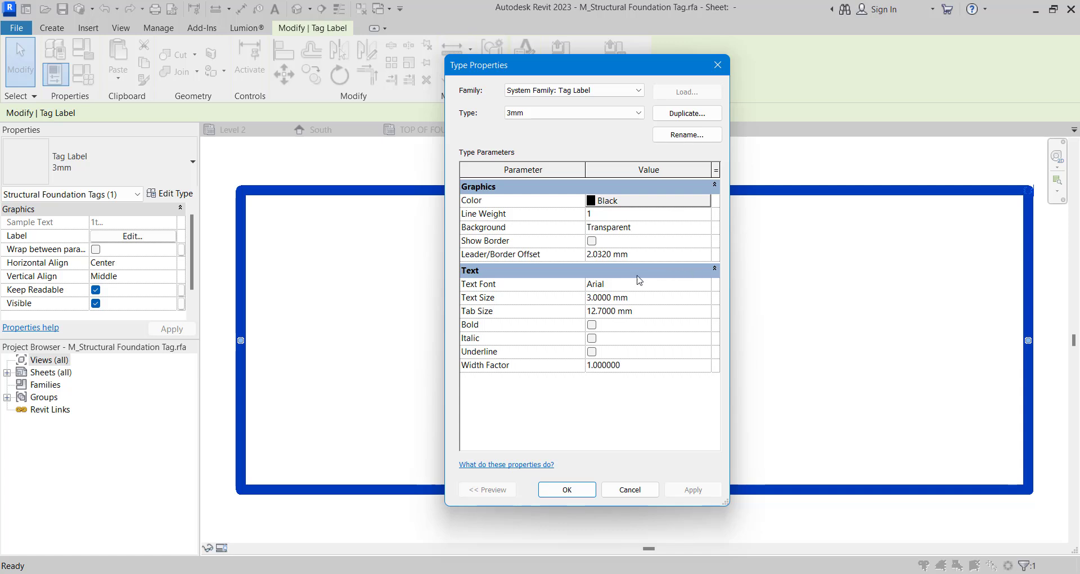
left_click(719, 67)
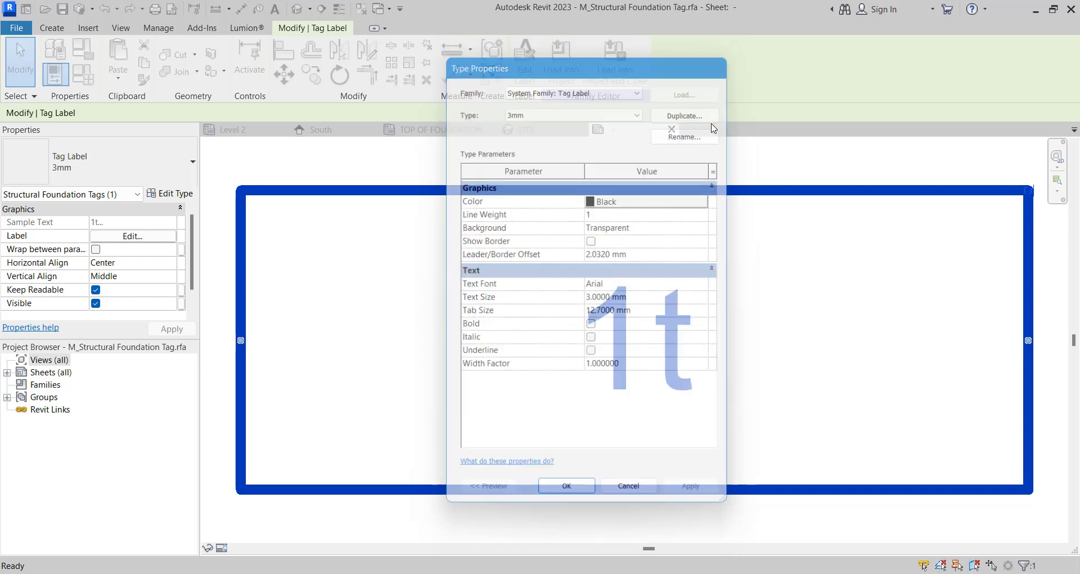
scroll(563, 342, "down", 3)
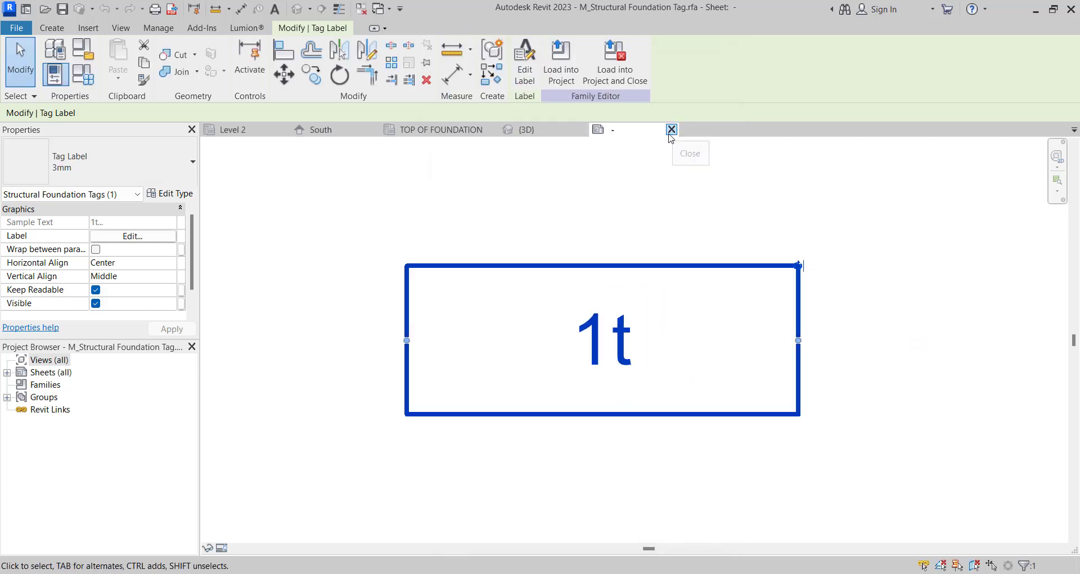
left_click(673, 131)
- Copy the CB01 and SF01 tags together, in multiple mode, from the corner footing to the next footing along grid A
scroll(535, 272, "down", 4)
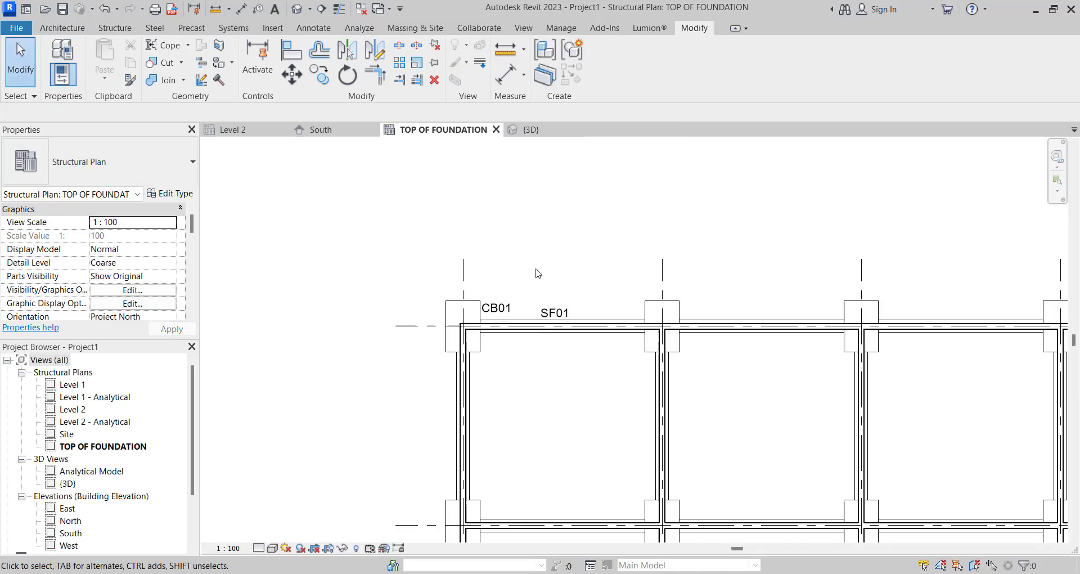
scroll(489, 306, "up", 3)
left_click(513, 308)
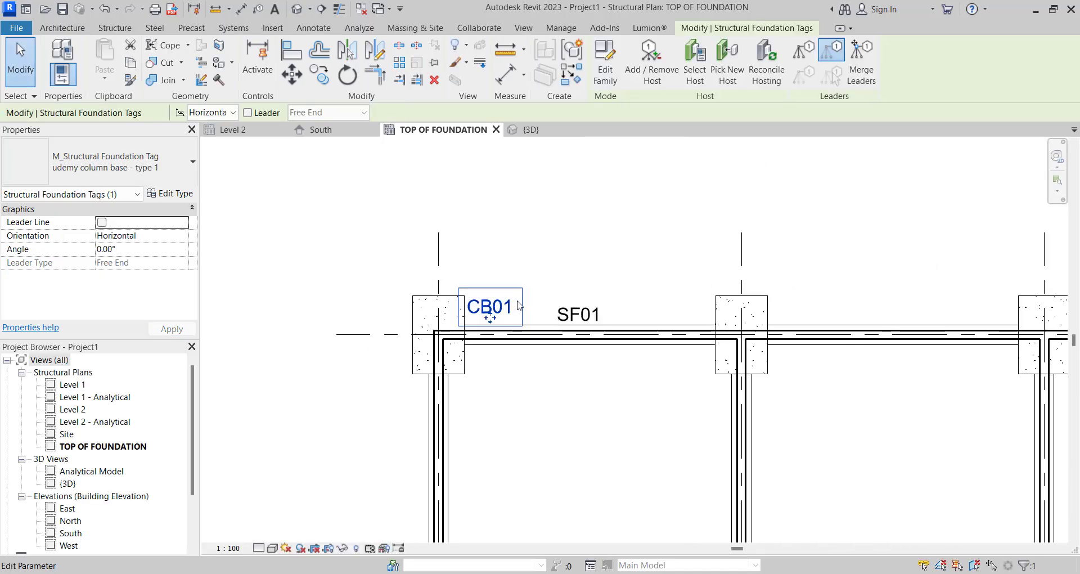
left_click(570, 312, "ctrl")
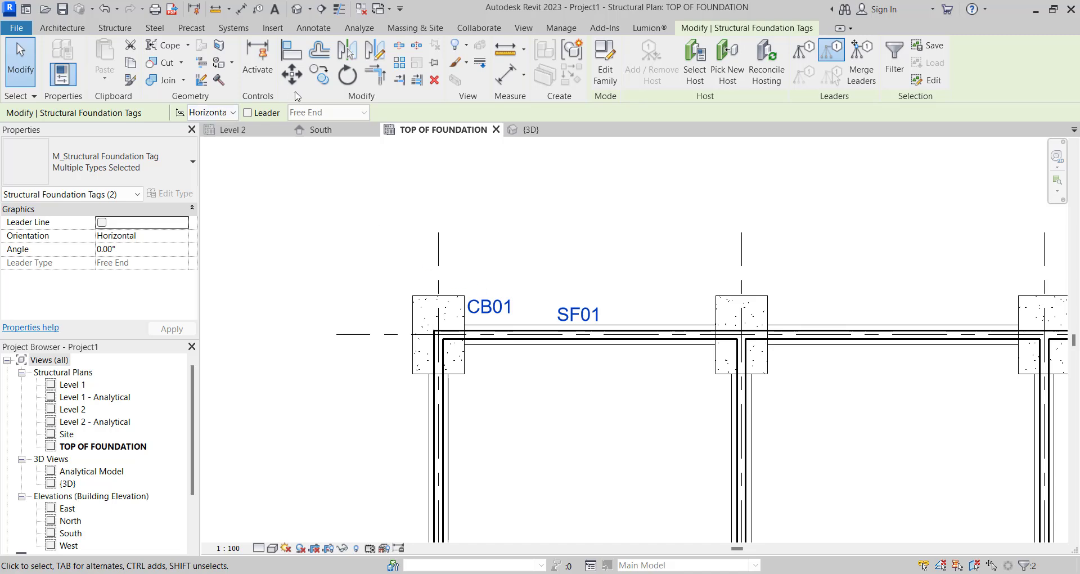
left_click(320, 73)
scroll(455, 303, "up", 3)
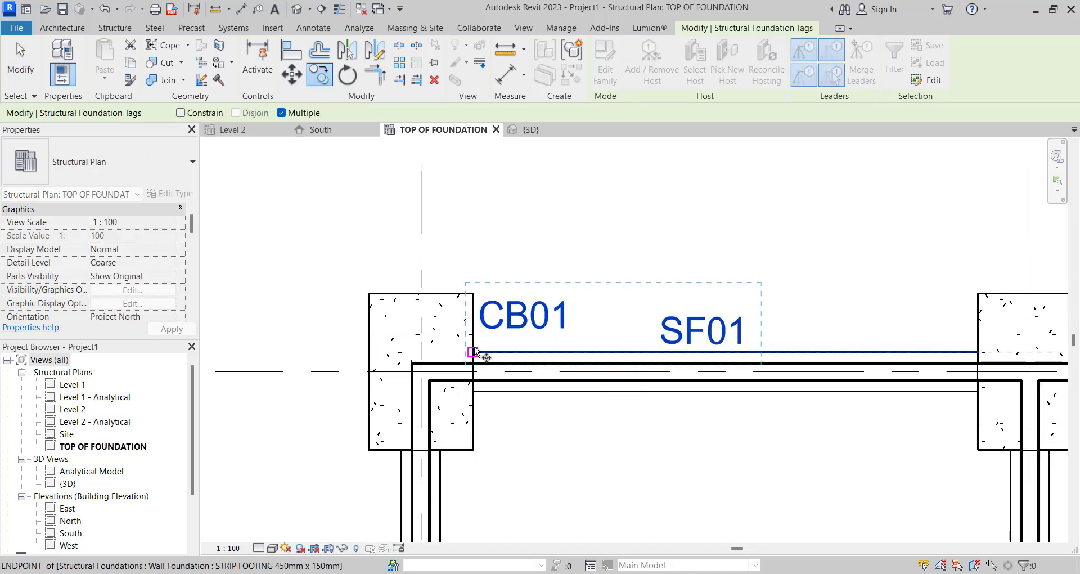
left_click(474, 352)
scroll(413, 333, "down", 3)
scroll(810, 332, "up", 3)
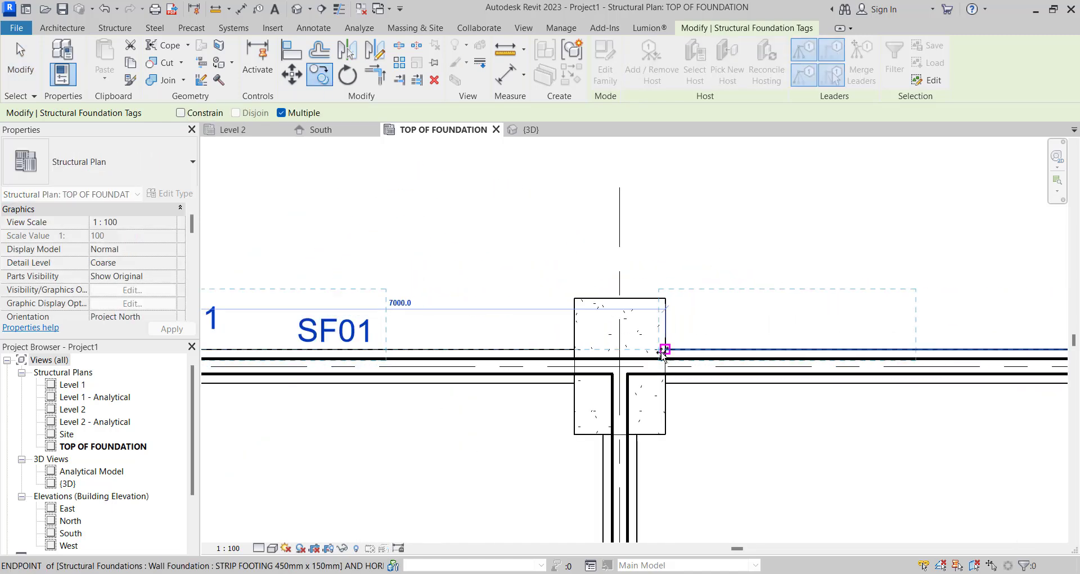
left_click(663, 352)
- Place further copies of the CB01 and SF01 tag pair at the remaining three footings along grid A
scroll(594, 333, "down", 5)
scroll(815, 338, "up", 3)
left_click(696, 341)
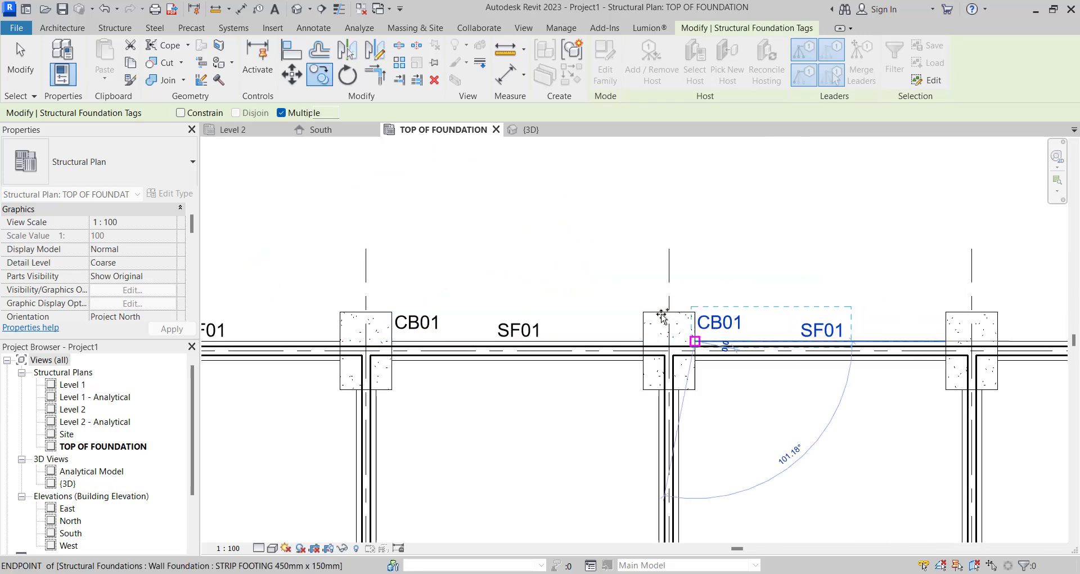
scroll(662, 315, "down", 5)
scroll(878, 333, "up", 7)
left_click(701, 318)
scroll(720, 309, "down", 5)
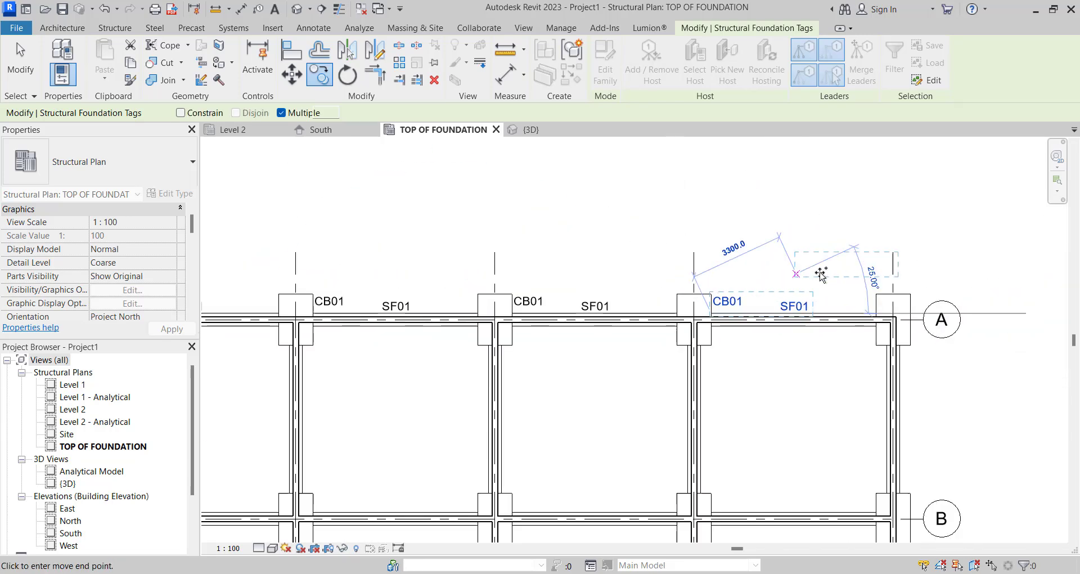
scroll(906, 308, "up", 2)
scroll(862, 300, "down", 1)
left_click(878, 304)
scroll(835, 297, "down", 1)
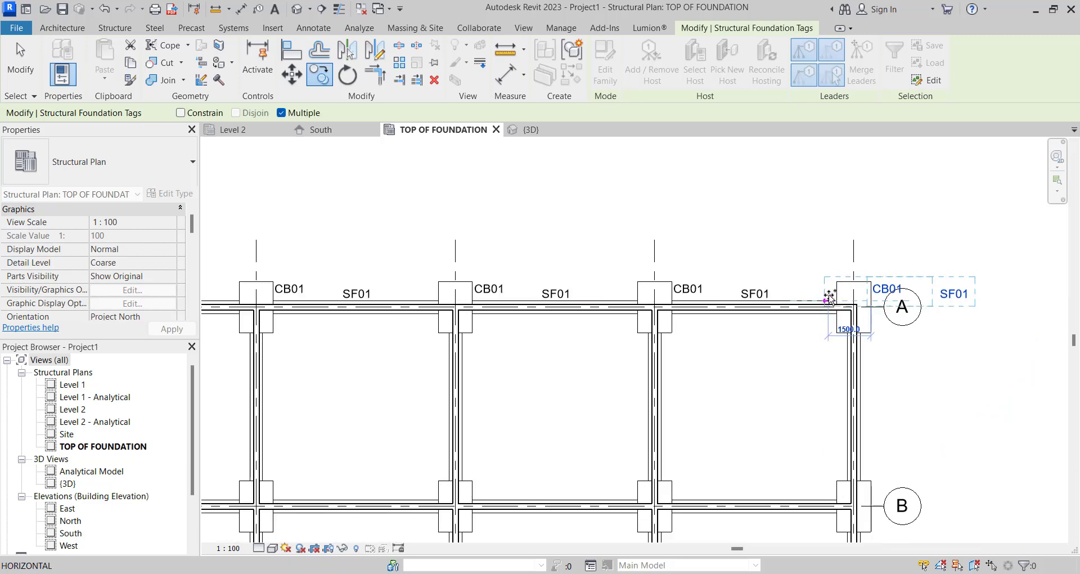
scroll(831, 294, "down", 3)
key("Escape")
key("Escape")
- Delete the surplus SF01 tag beyond the grid A bubble
scroll(942, 298, "up", 3)
left_click(900, 296)
scroll(904, 296, "down", 5)
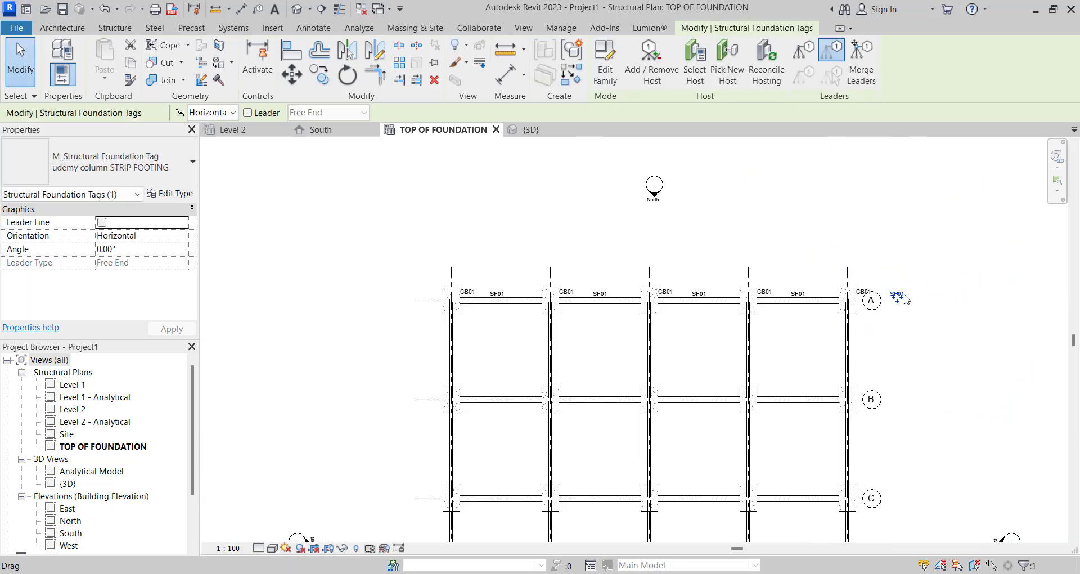
scroll(904, 298, "up", 3)
key("Delete")
scroll(906, 304, "down", 3)
scroll(236, 267, "up", 3)
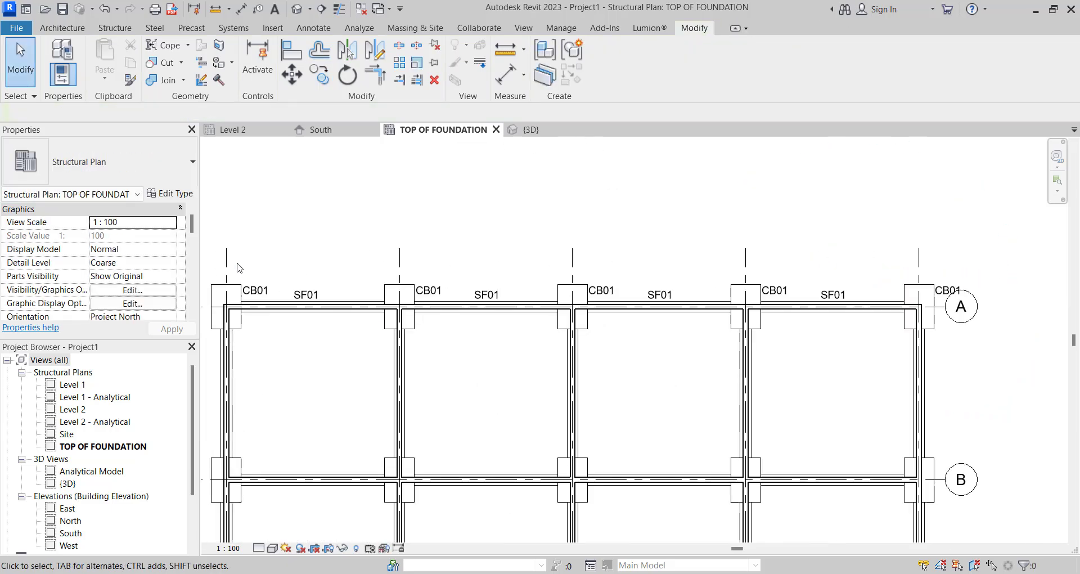
- Copy the whole row of foundation tags on grid A, in multiple mode, 7000 mm down to grid B
left_click_drag(236, 261, 971, 308)
scroll(971, 309, "down", 2)
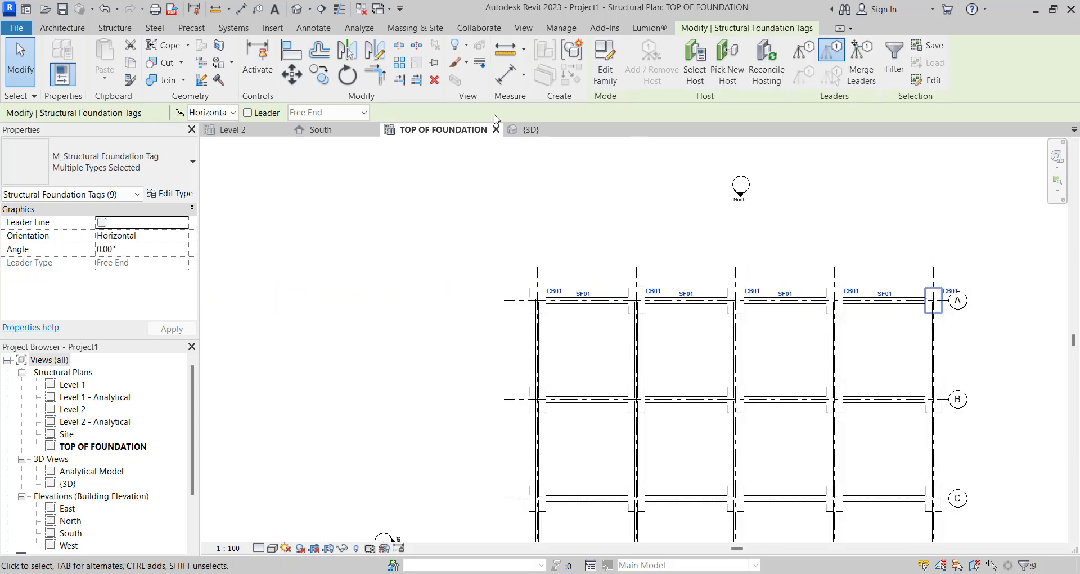
scroll(597, 309, "up", 4)
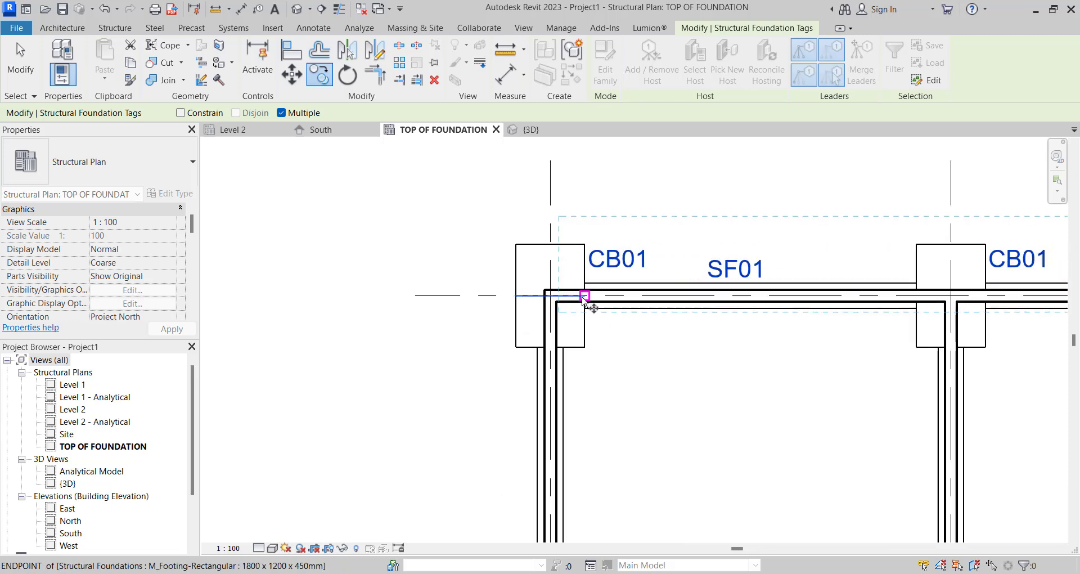
left_click(586, 285)
scroll(585, 235, "down", 2)
scroll(577, 430, "up", 2)
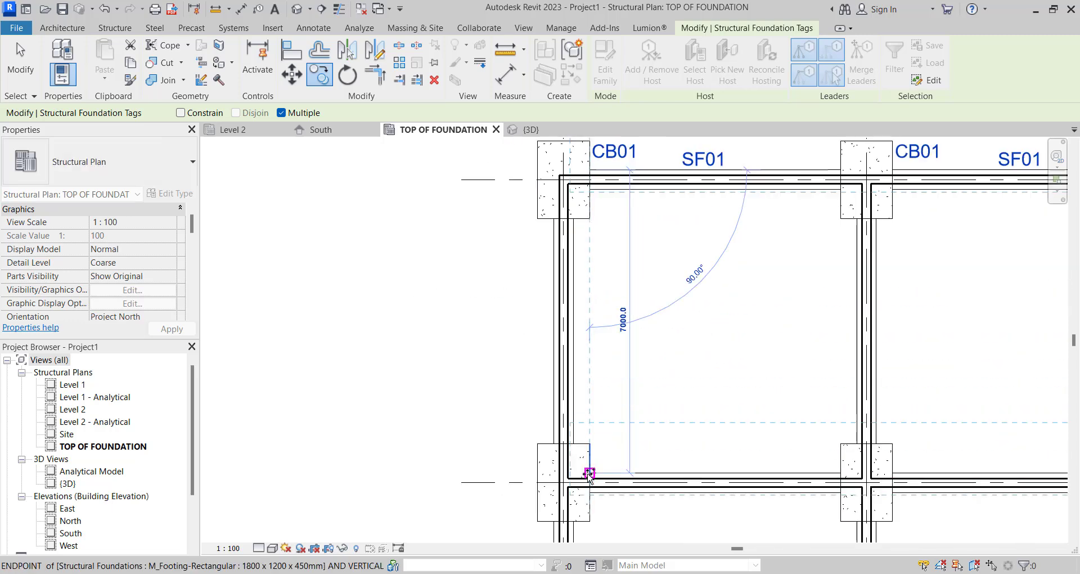
left_click(590, 470)
- Place further copies of the tag row along grids C, D and E, aligned with their footings
scroll(586, 342, "down", 5)
scroll(581, 477, "up", 3)
scroll(607, 344, "up", 3)
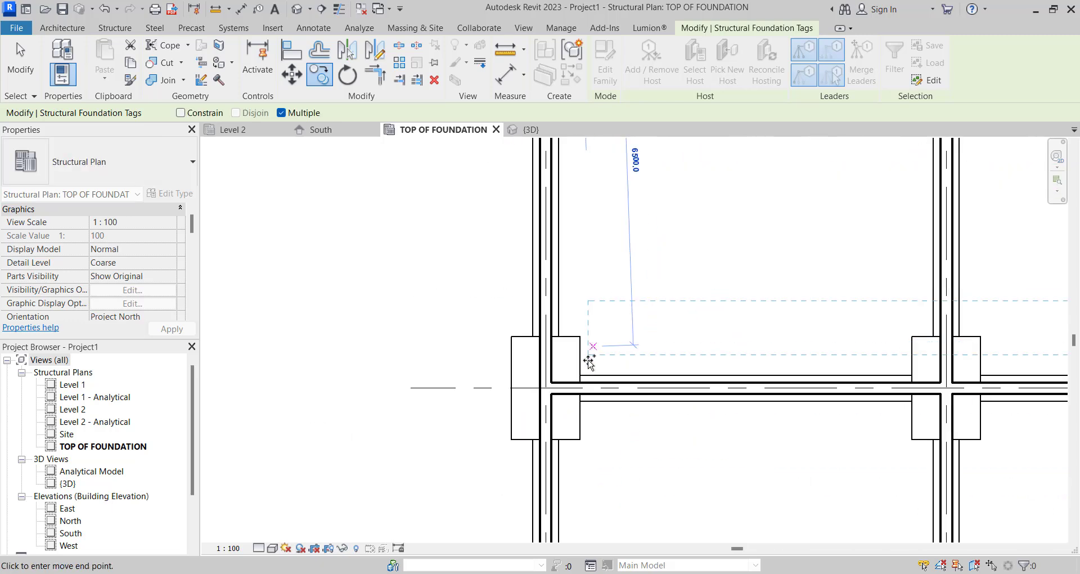
scroll(583, 374, "down", 4)
scroll(562, 427, "up", 4)
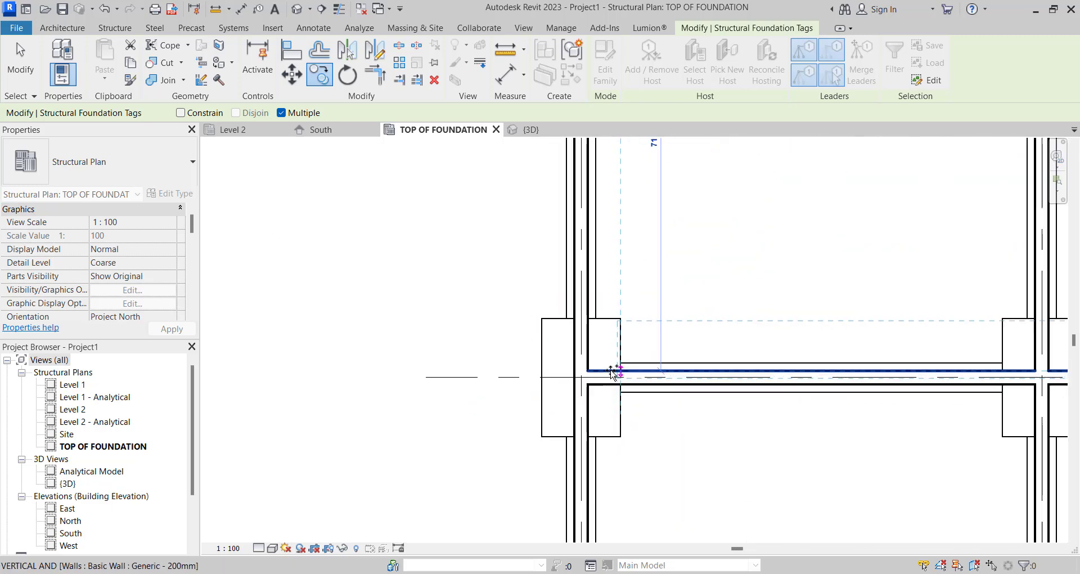
scroll(619, 296, "down", 5)
scroll(608, 430, "up", 4)
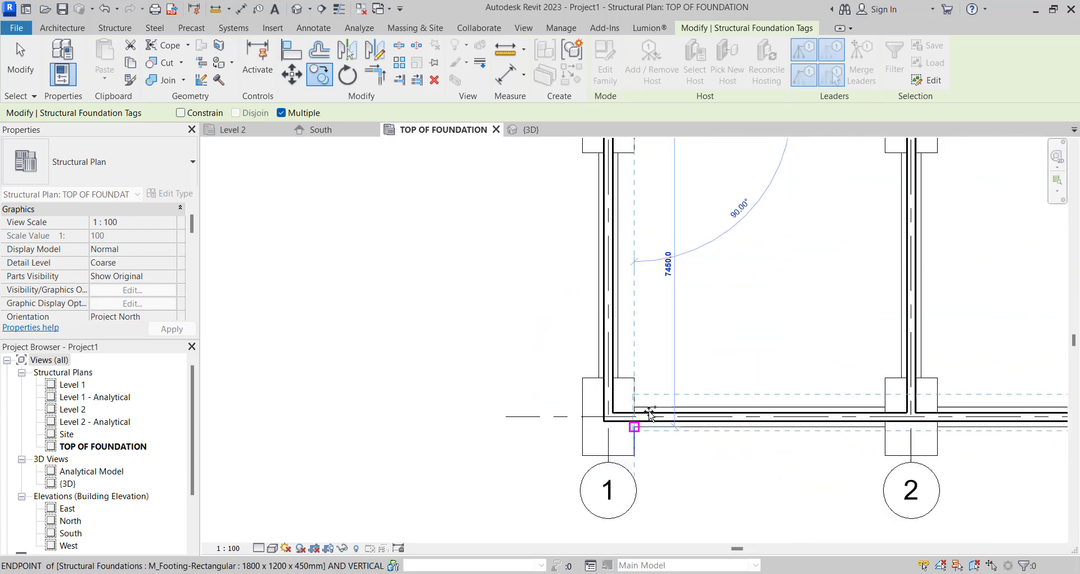
left_click(634, 404)
scroll(621, 372, "down", 5)
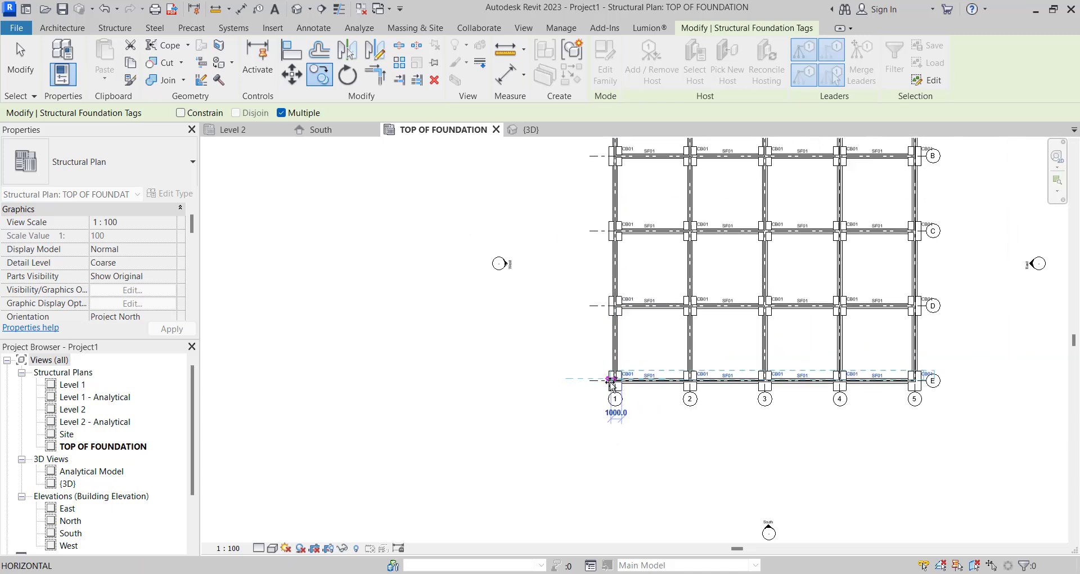
key("Escape")
scroll(675, 304, "up", 3)
scroll(590, 327, "down", 3)
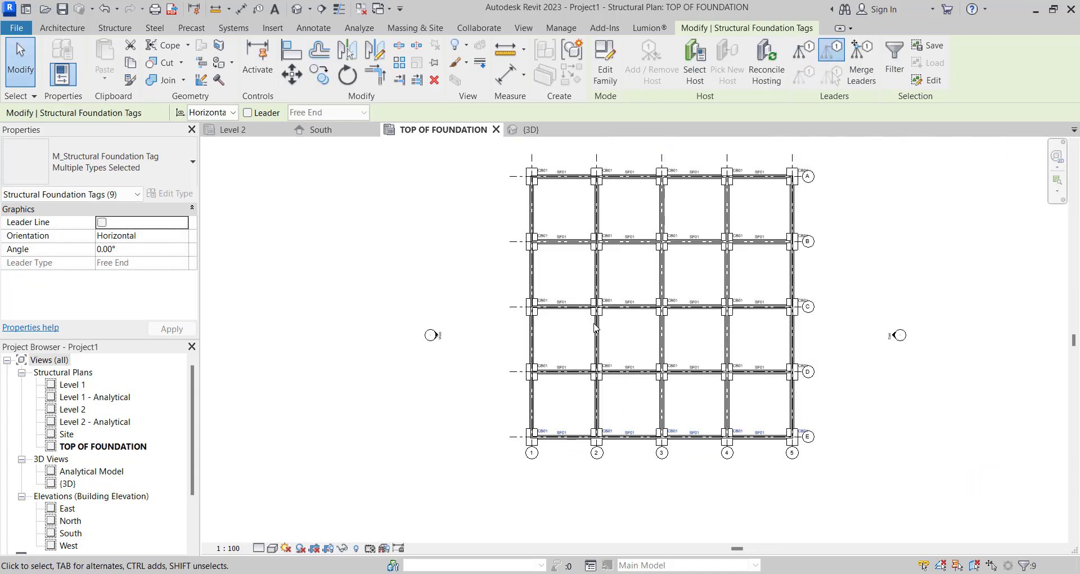
scroll(580, 337, "up", 3)
scroll(593, 295, "down", 2)
scroll(592, 295, "down", 3)
scroll(776, 464, "up", 1)
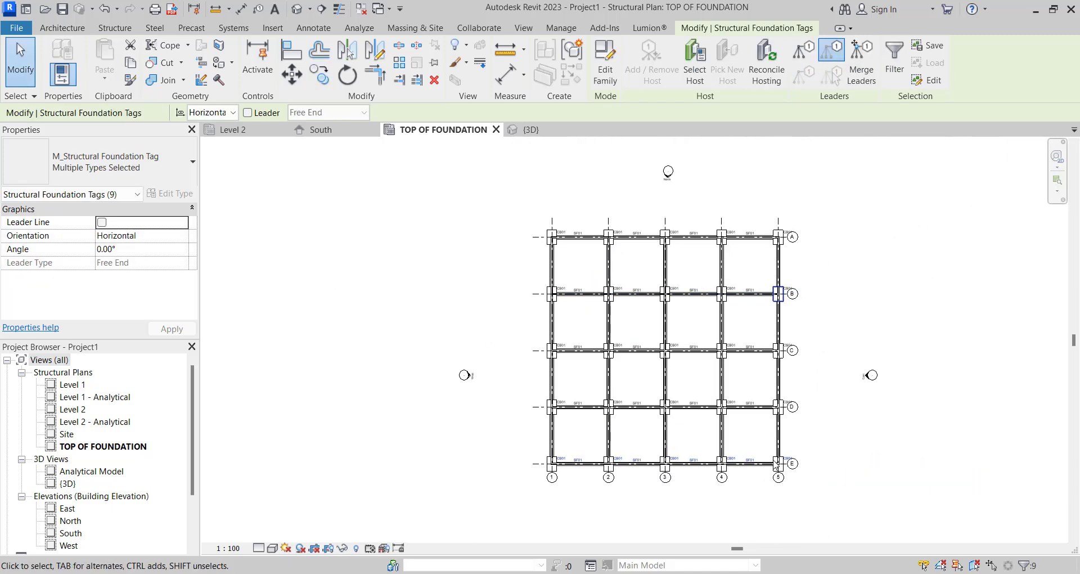
scroll(647, 403, "up", 5)
scroll(714, 386, "down", 4)
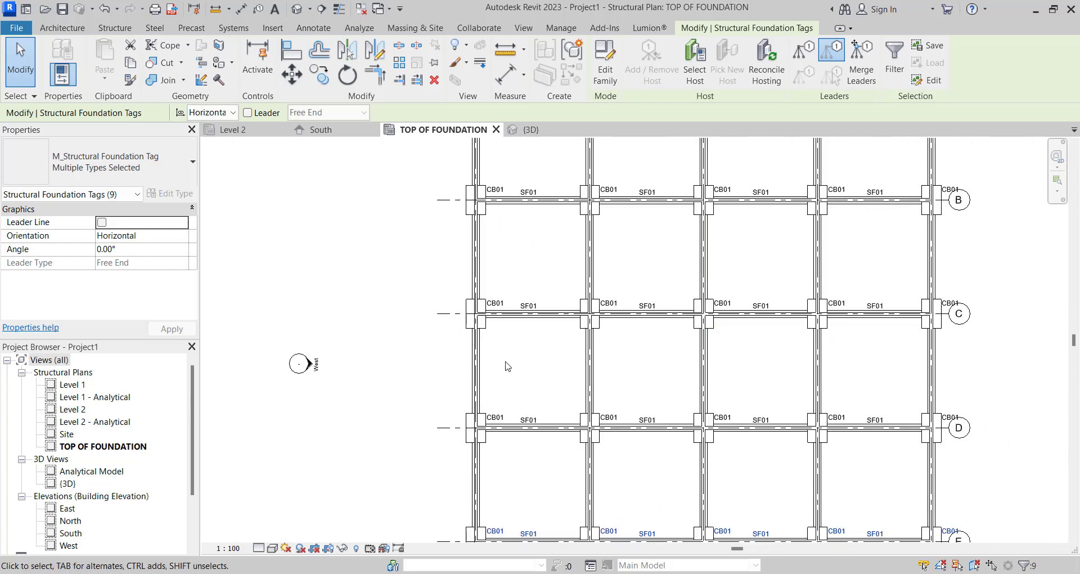
scroll(524, 296, "up", 6)
left_click(526, 269)
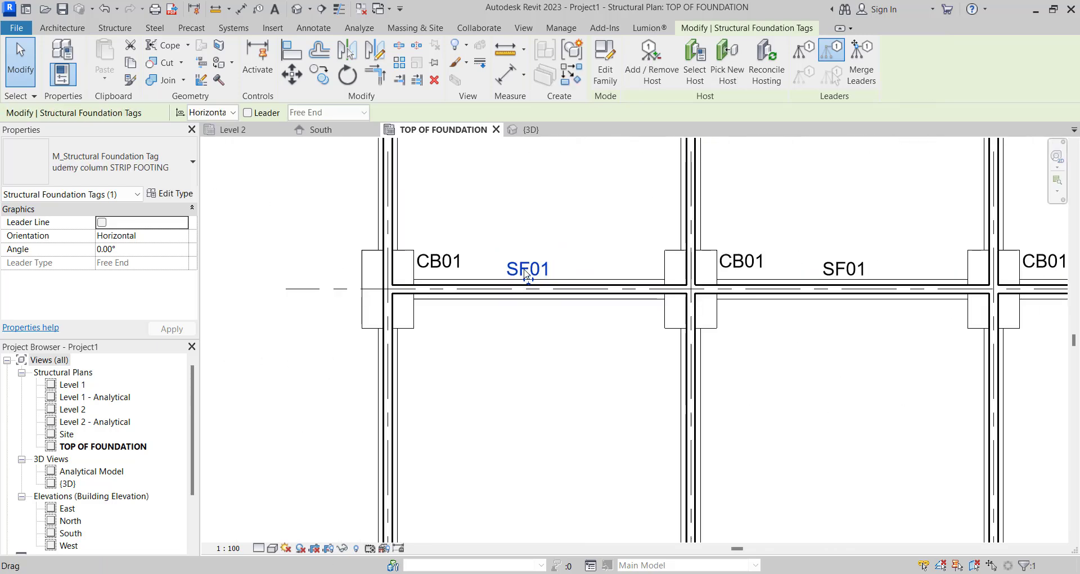
key("c")
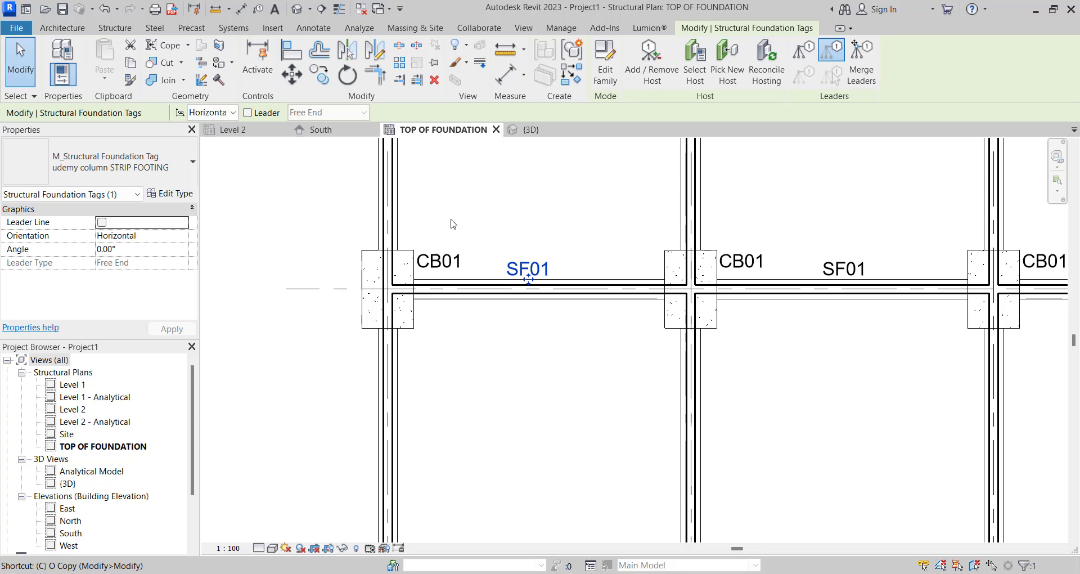
key("o")
scroll(479, 270, "down", 3)
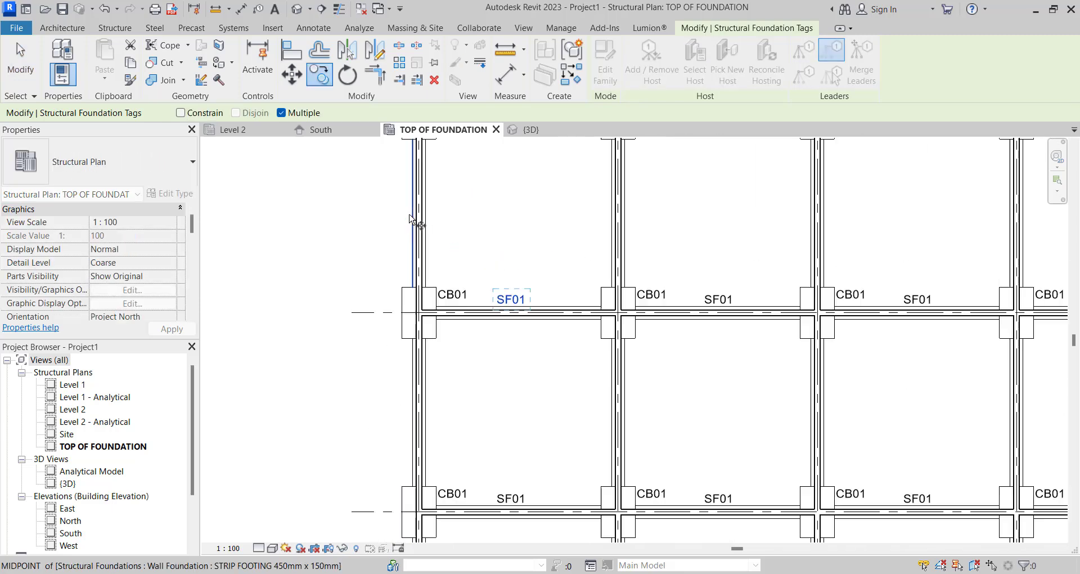
scroll(410, 220, "down", 3)
key("Escape")
key("Escape")
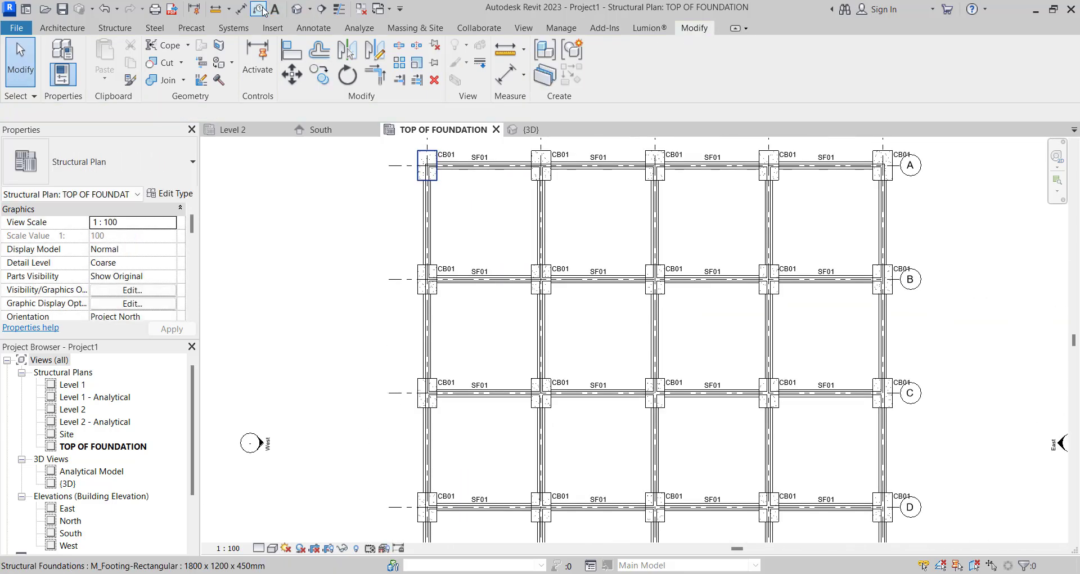
- Tag the strip footing on grid 1 between grids A and B by category, with vertical orientation and an attached-end leader
left_click(259, 9)
scroll(411, 217, "up", 3)
scroll(409, 225, "down", 2)
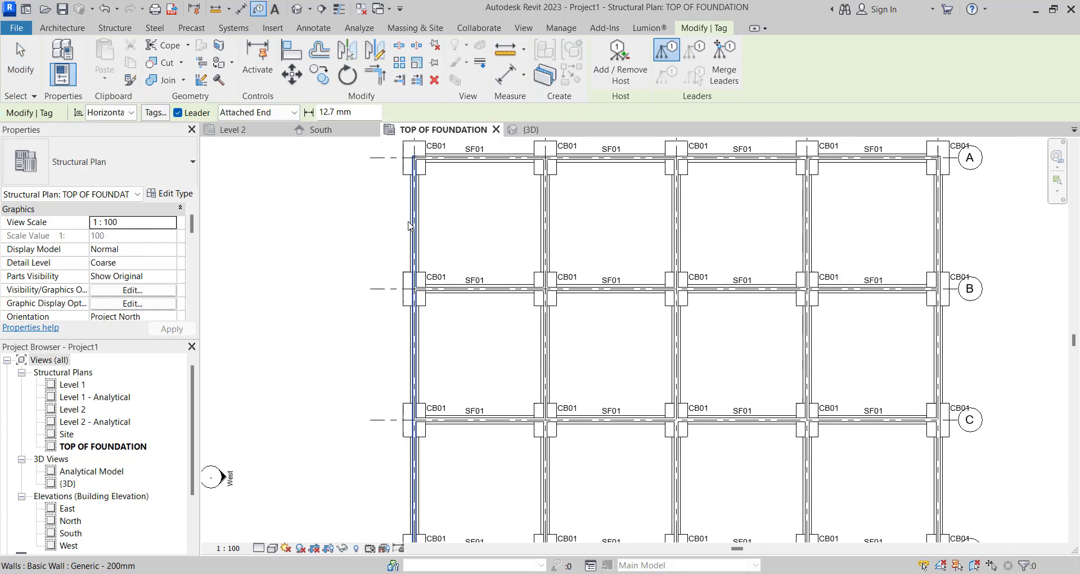
scroll(409, 225, "up", 1)
scroll(409, 225, "up", 2)
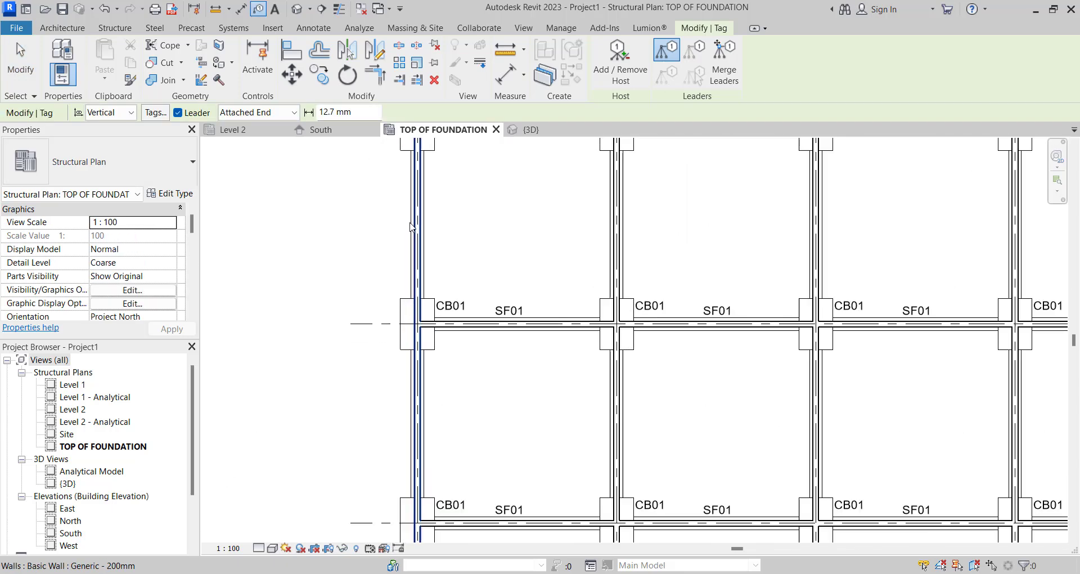
key("space")
scroll(411, 214, "up", 1)
left_click(411, 203)
scroll(412, 203, "down", 9)
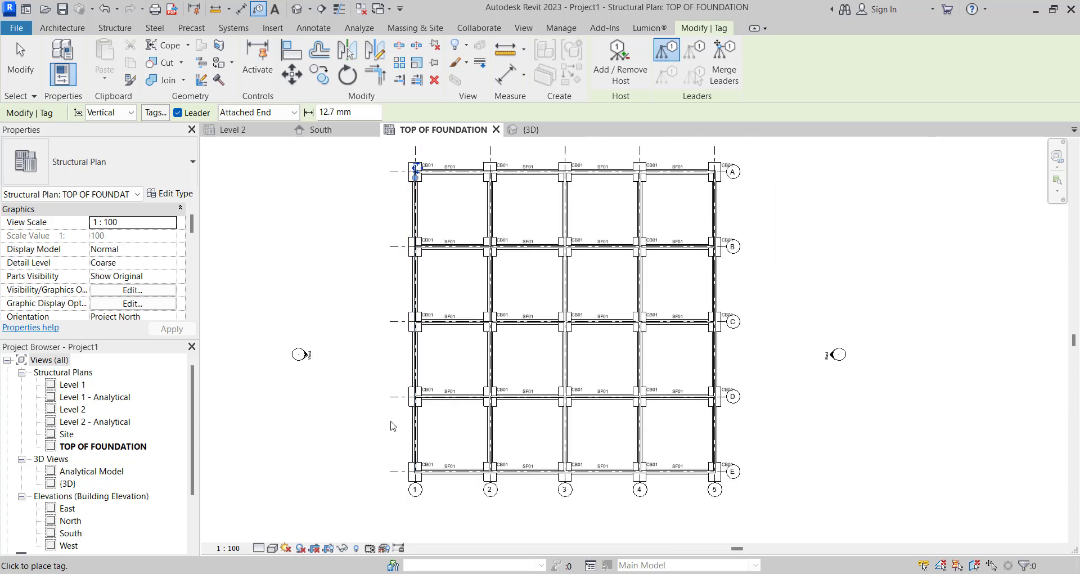
- Move the vertical SF01 tag down outside the strip footing on grid 1, between grids A and B
scroll(390, 423, "up", 1)
scroll(411, 360, "down", 3)
scroll(411, 241, "up", 4)
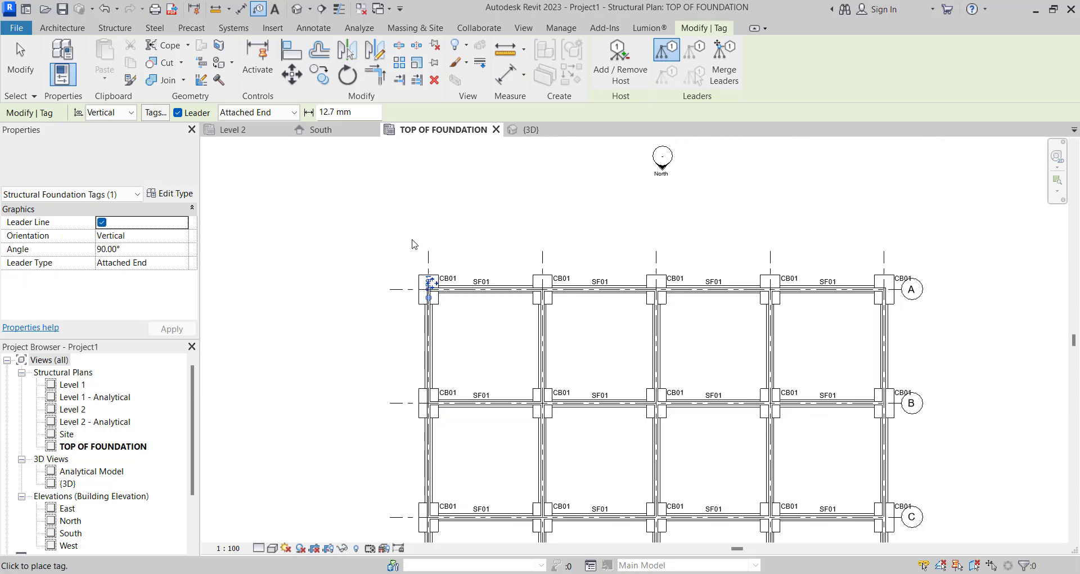
left_click_drag(427, 301, 423, 483)
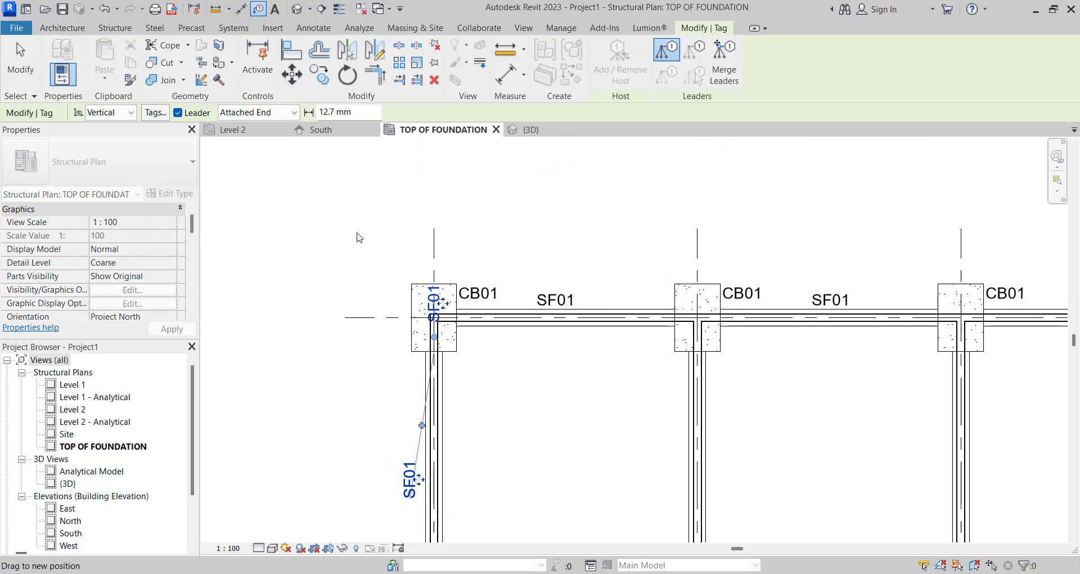
- Set the tag command's leader type to Free End, turn its leader off and leave the command
left_click(257, 112)
left_click(250, 144)
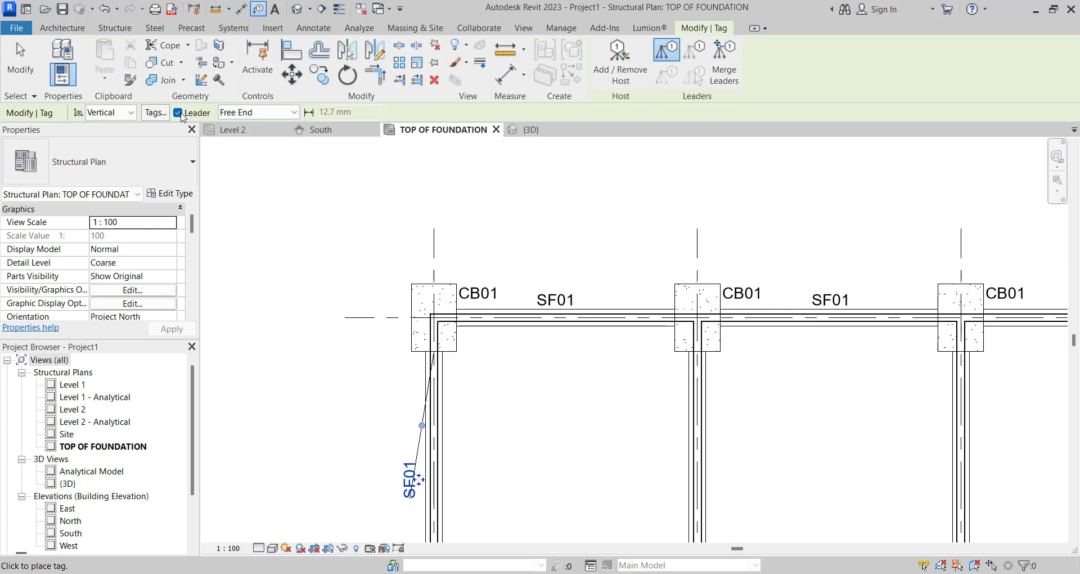
left_click(178, 112)
scroll(548, 255, "down", 3)
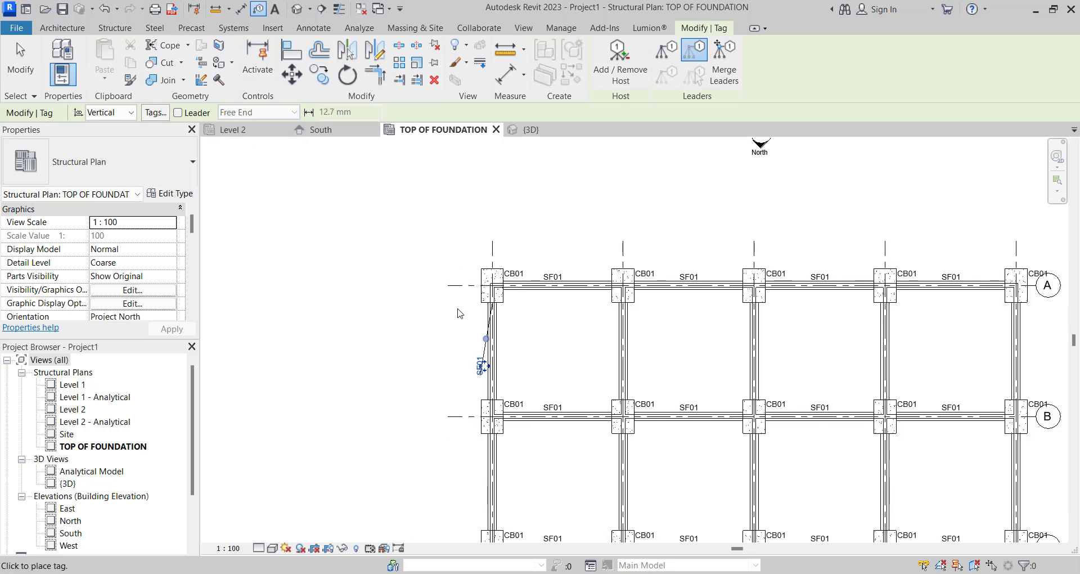
scroll(456, 360, "up", 6)
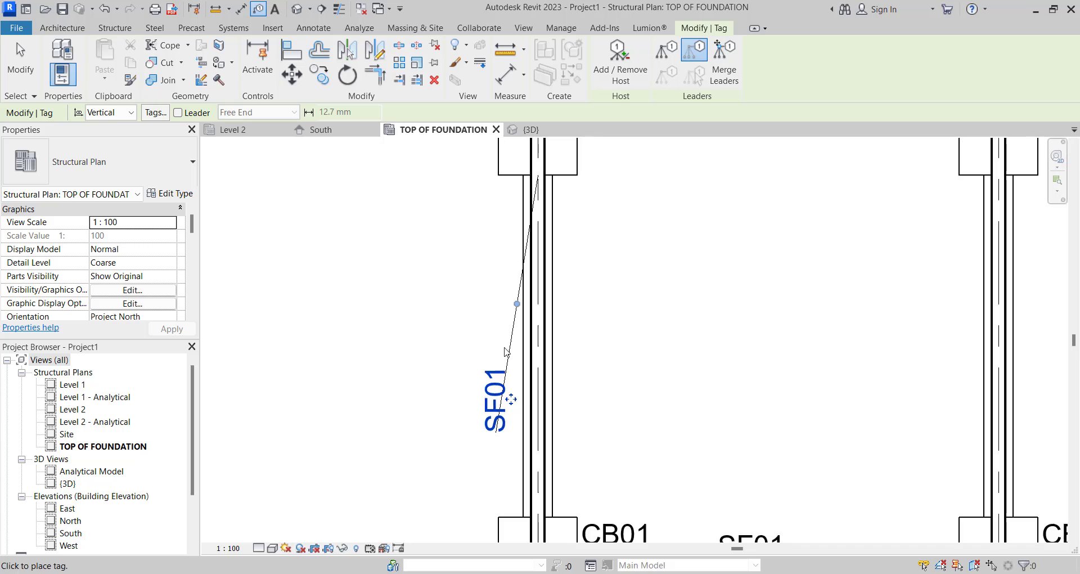
key("Escape")
- Change the vertical SF01 tag's leader type to Free End and turn its leader off
left_click(510, 360)
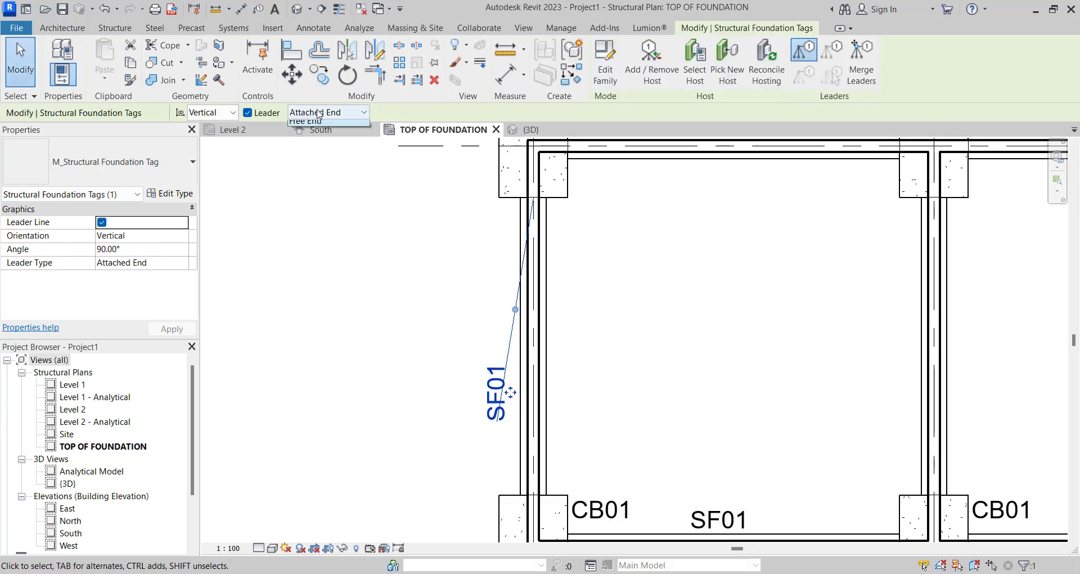
left_click(307, 136)
scroll(458, 245, "down", 3)
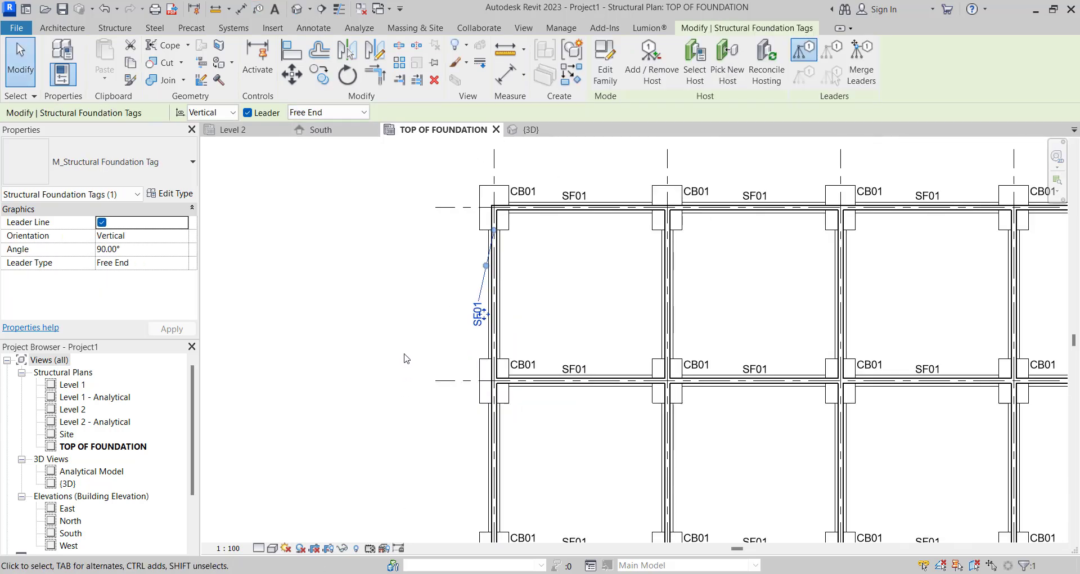
left_click(248, 113)
- Move the vertical SF01 tag close beside the middle of the grid 1 strip footing between grids A and B
scroll(478, 315, "up", 3)
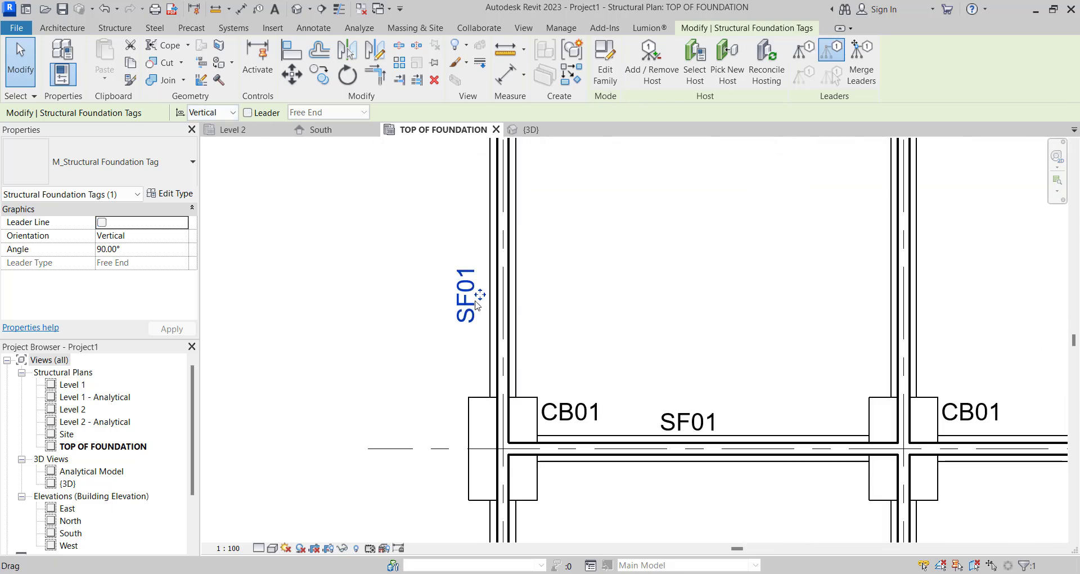
left_click_drag(489, 226, 490, 186)
scroll(495, 233, "down", 3)
key("Escape")
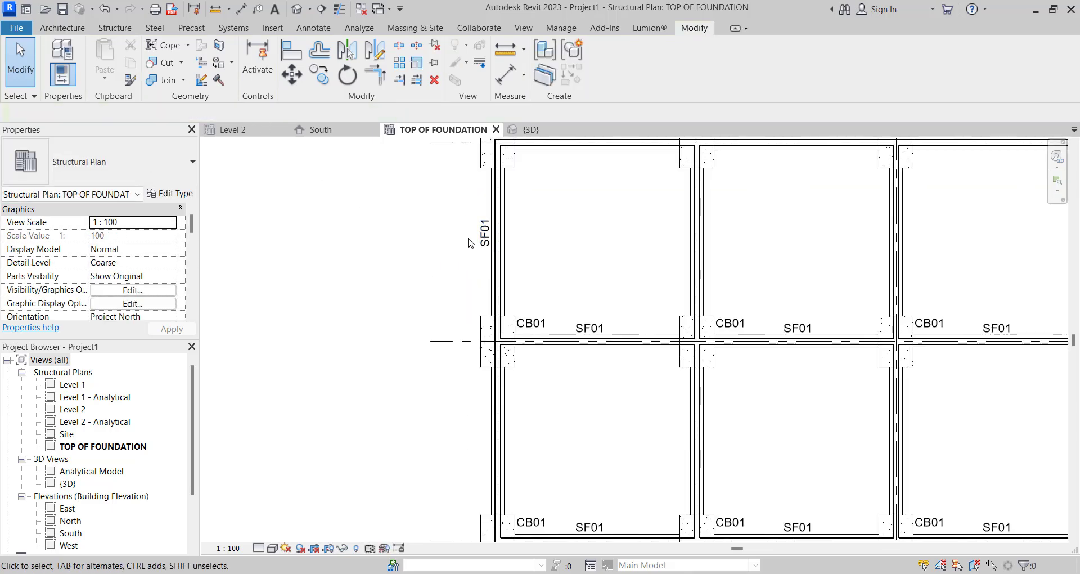
- Copy the vertical SF01 tag on grid 1, in multiple mode, across to the strip footing on grid 2
left_click(485, 237)
key("c")
key("o")
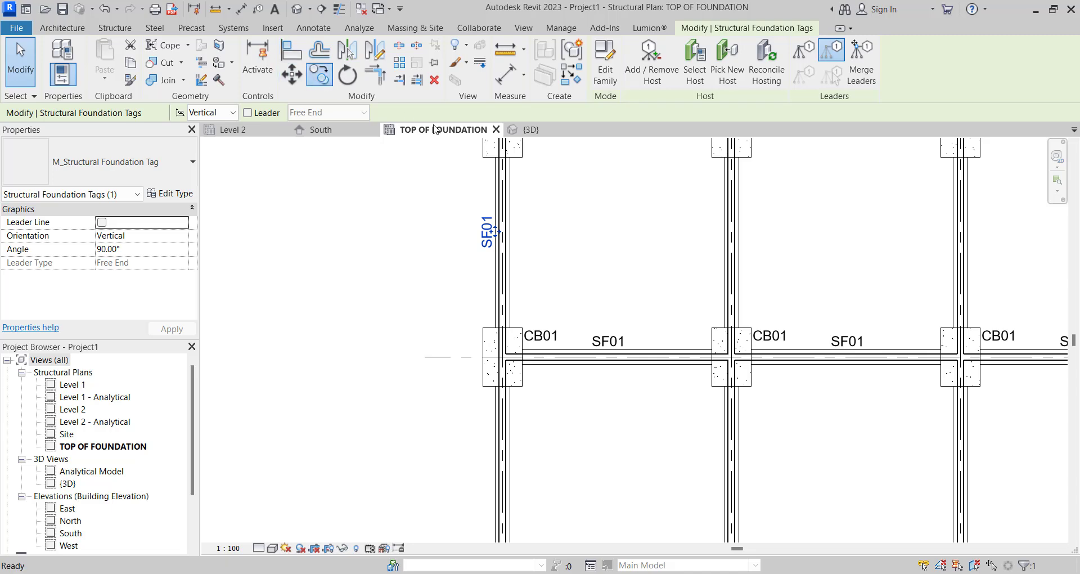
left_click(497, 233)
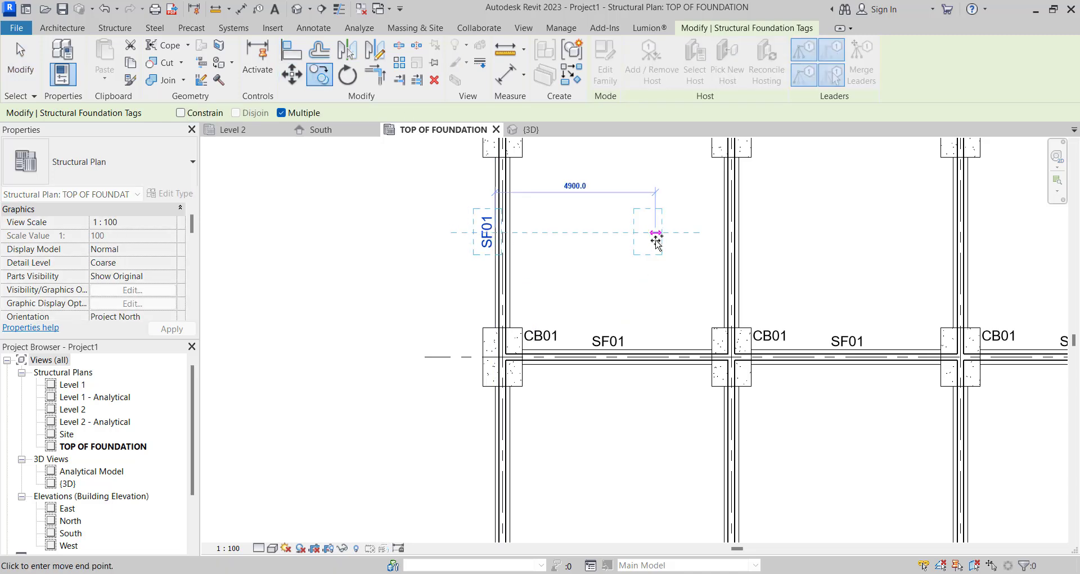
left_click(727, 236)
scroll(663, 236, "down", 2)
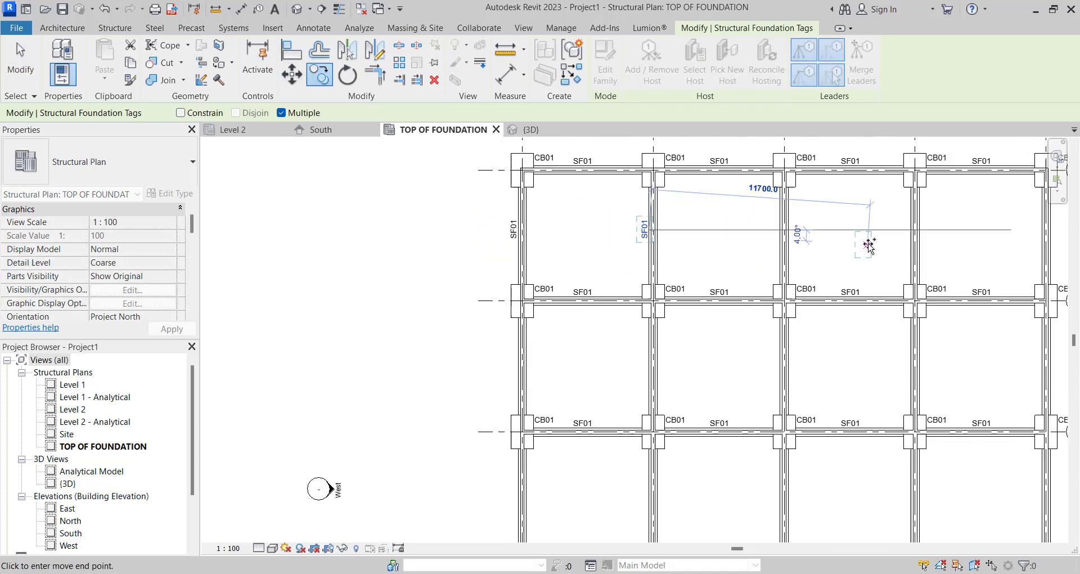
- Place further copies of the vertical SF01 tag beside the strip footings on grids 3, 4 and 5
scroll(869, 243, "up", 2)
scroll(713, 223, "down", 3)
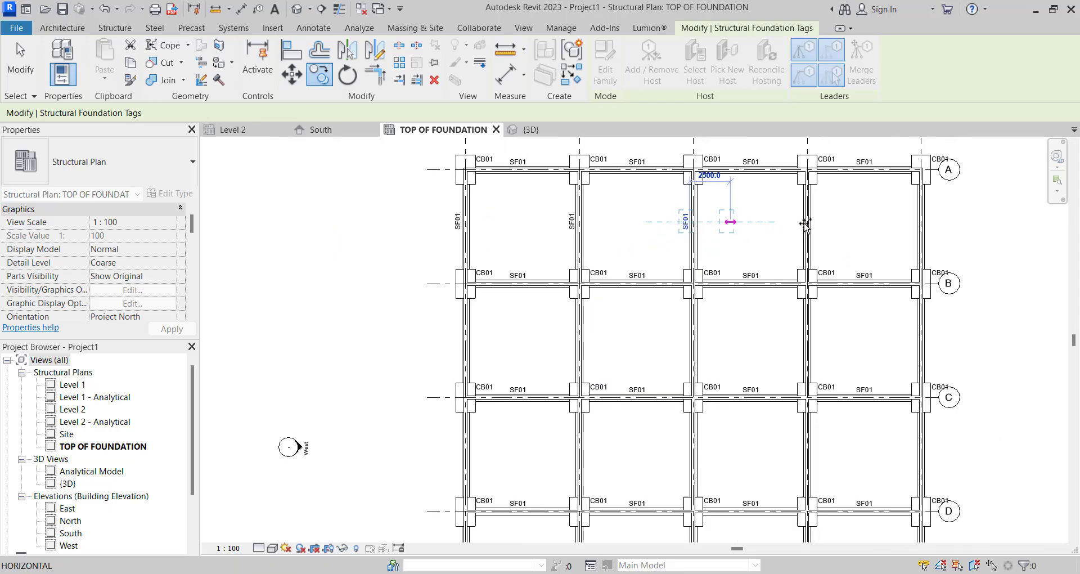
scroll(813, 224, "up", 3)
left_click(813, 224)
scroll(917, 226, "down", 1)
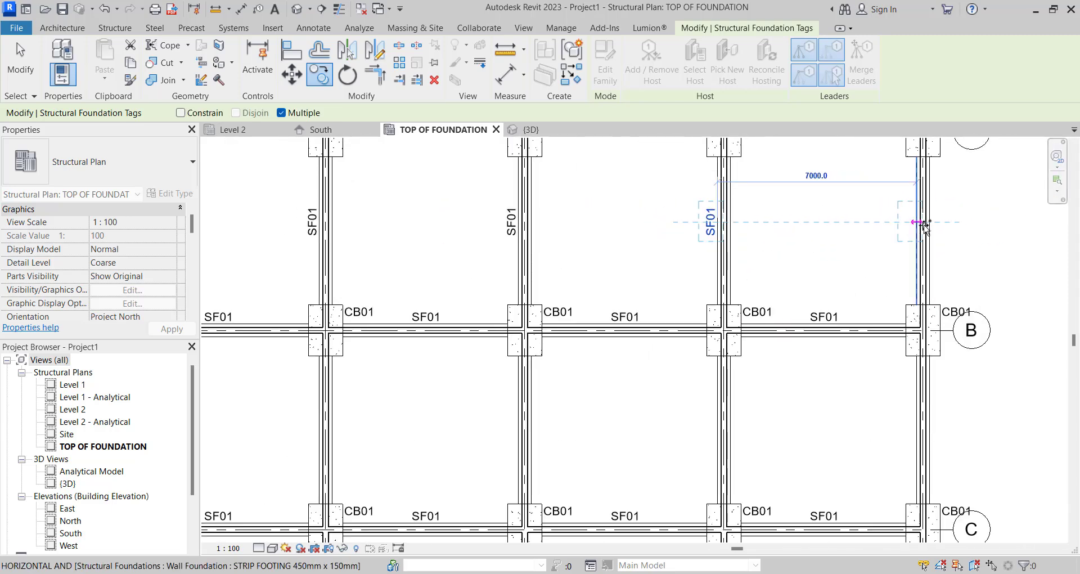
left_click(914, 225)
scroll(913, 222, "down", 5)
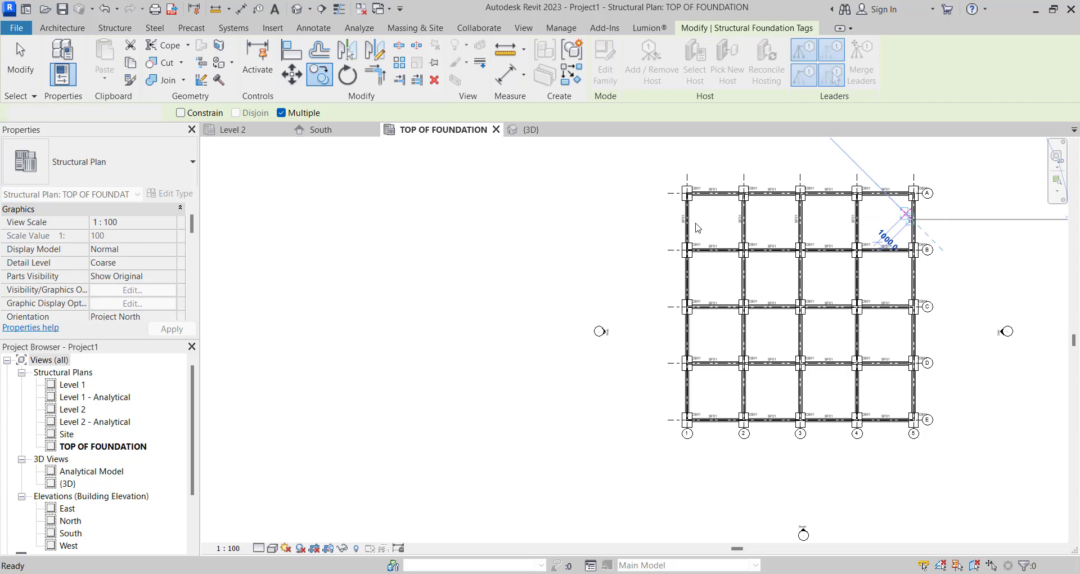
scroll(688, 217, "up", 2)
key("Escape")
key("Escape")
- Copy the row of five vertical SF01 tags between grids A and B, in multiple mode, down between grids B and C
left_click_drag(638, 203, 1049, 242)
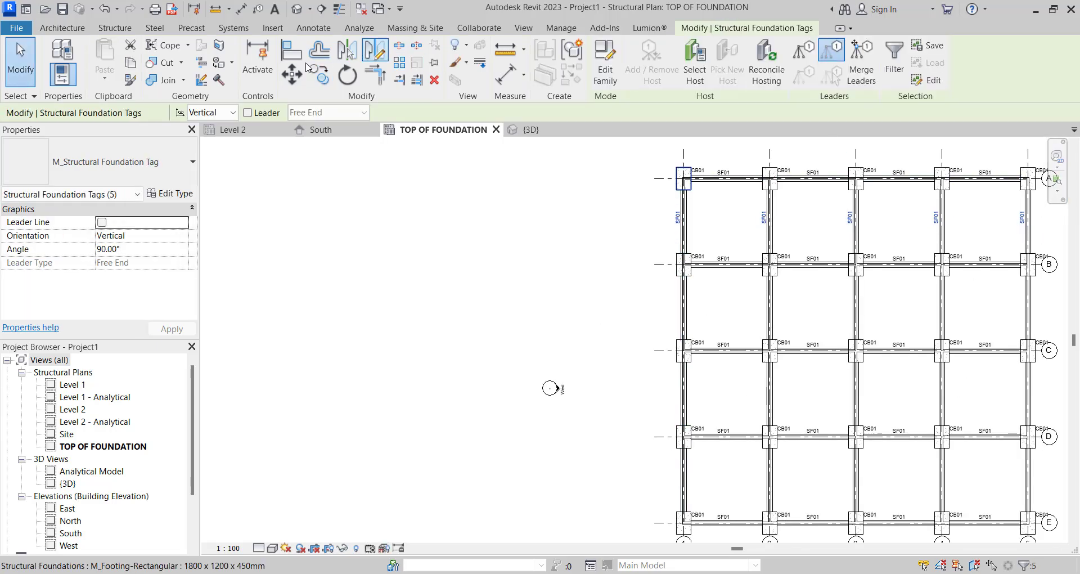
left_click(319, 74)
scroll(660, 282, "up", 2)
left_click(687, 193)
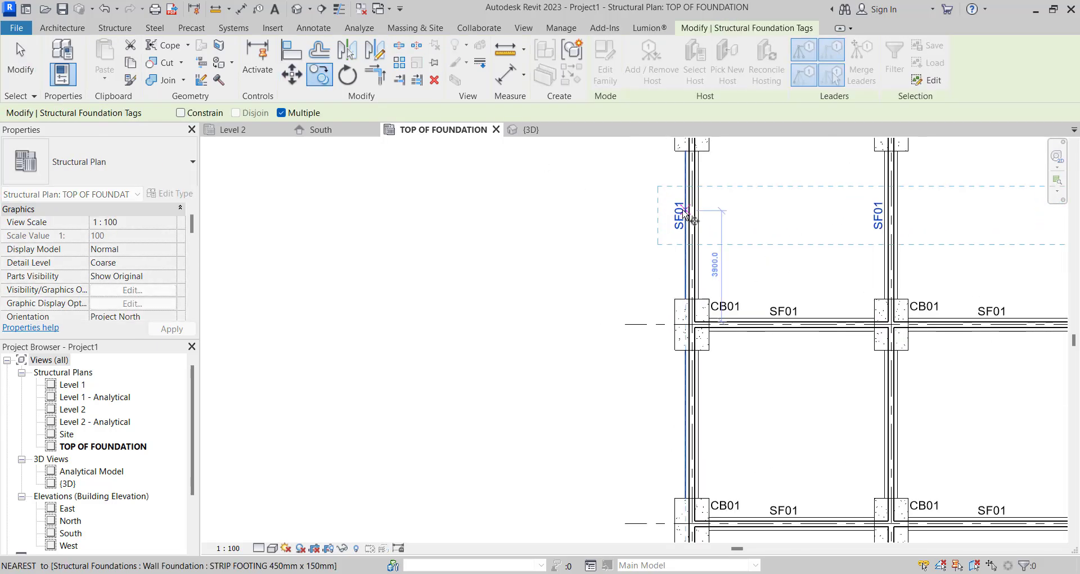
scroll(689, 315, "down", 2)
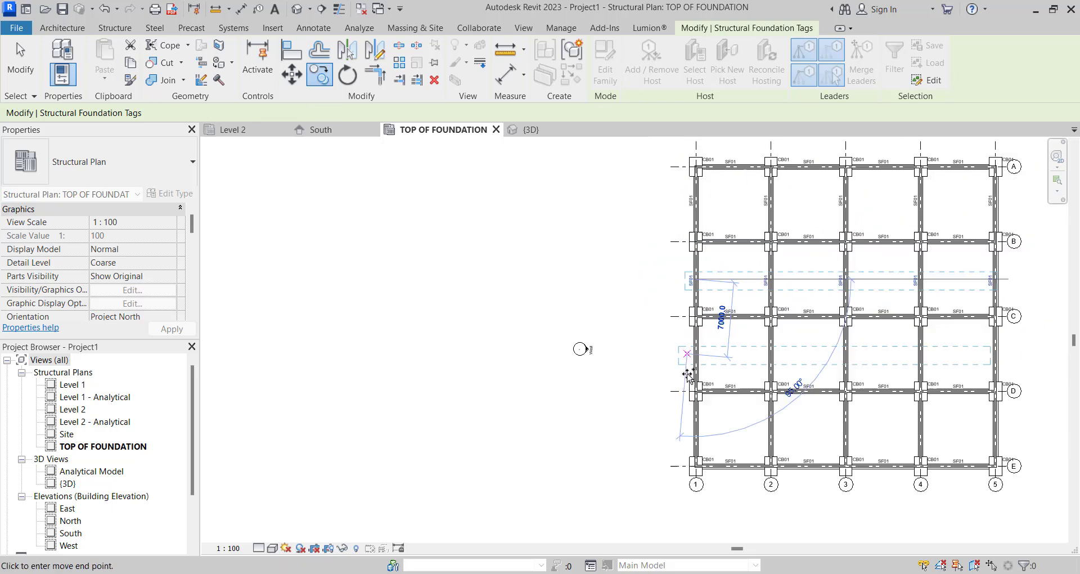
- Place further copies of the vertical tag row between grids C and D and between grids D and E
scroll(699, 318, "up", 3)
middle_click_drag(699, 318, 707, 368)
left_click(708, 368)
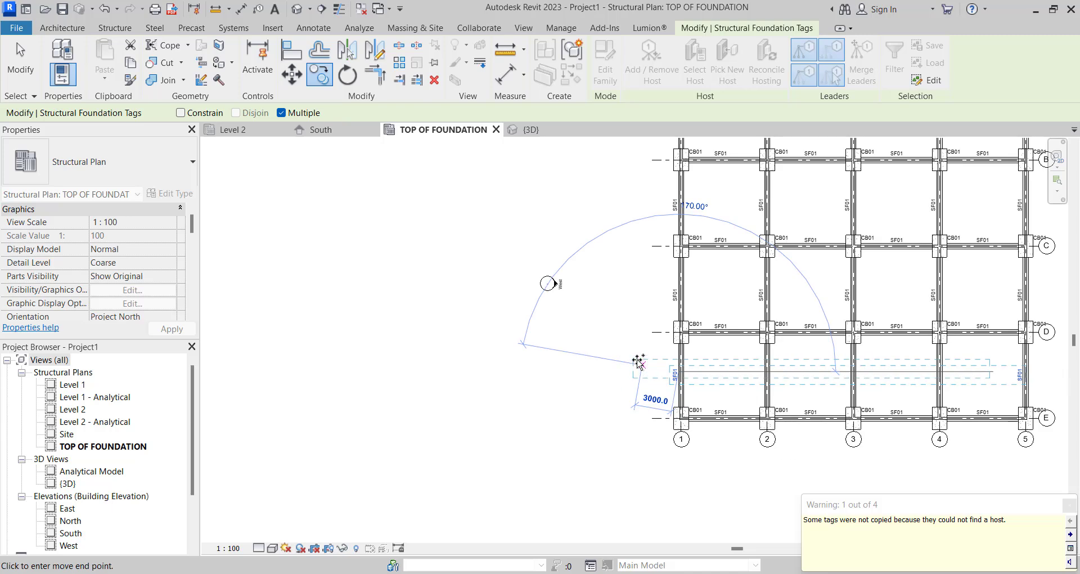
scroll(636, 362, "down", 3)
scroll(693, 333, "up", 3)
key("Escape")
key("Escape")
- Try to copy the vertical SF01 tag row between grids C and D down between grids D and E again
left_click_drag(582, 280, 1054, 324)
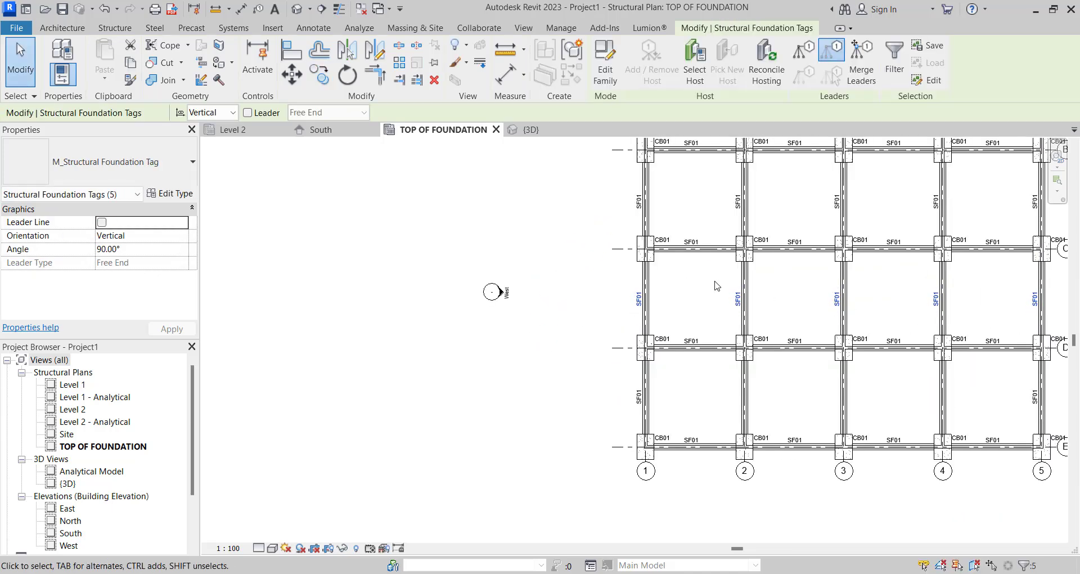
left_click(336, 78)
left_click(324, 76)
scroll(648, 306, "up", 3)
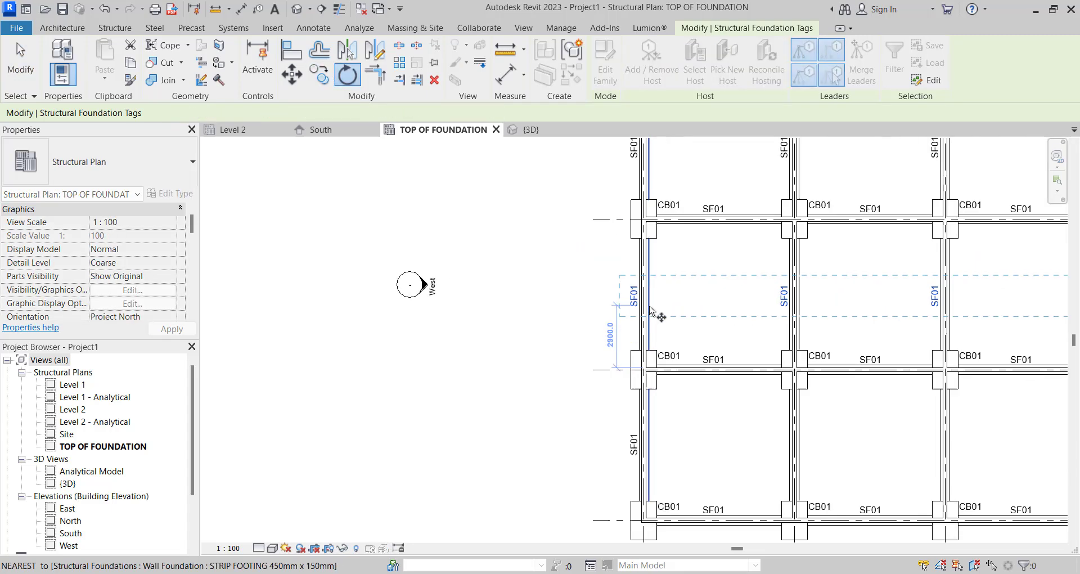
left_click(630, 286)
scroll(640, 254, "down", 2)
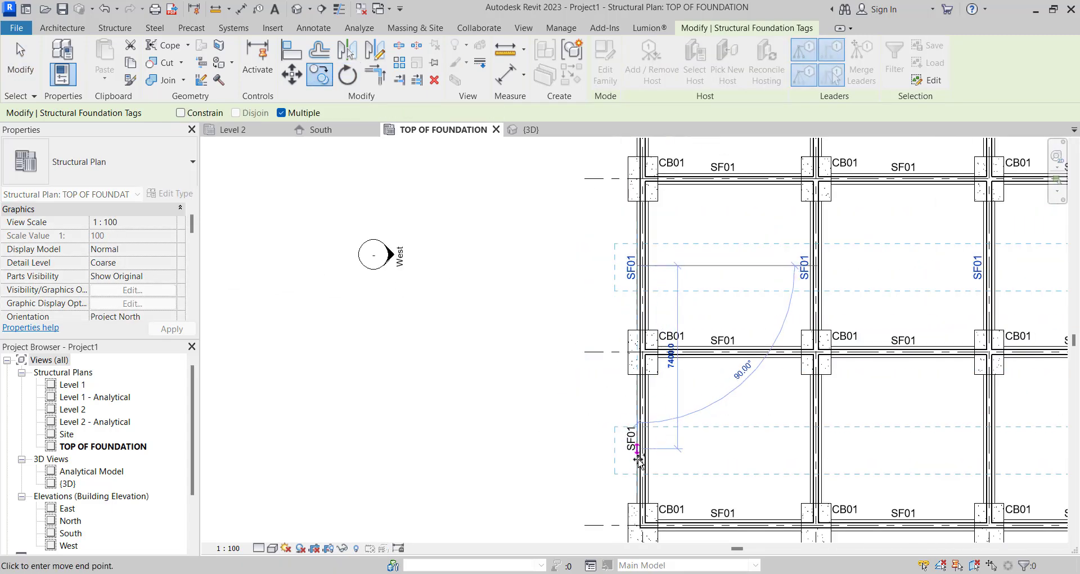
left_click(637, 439)
scroll(616, 434, "down", 2)
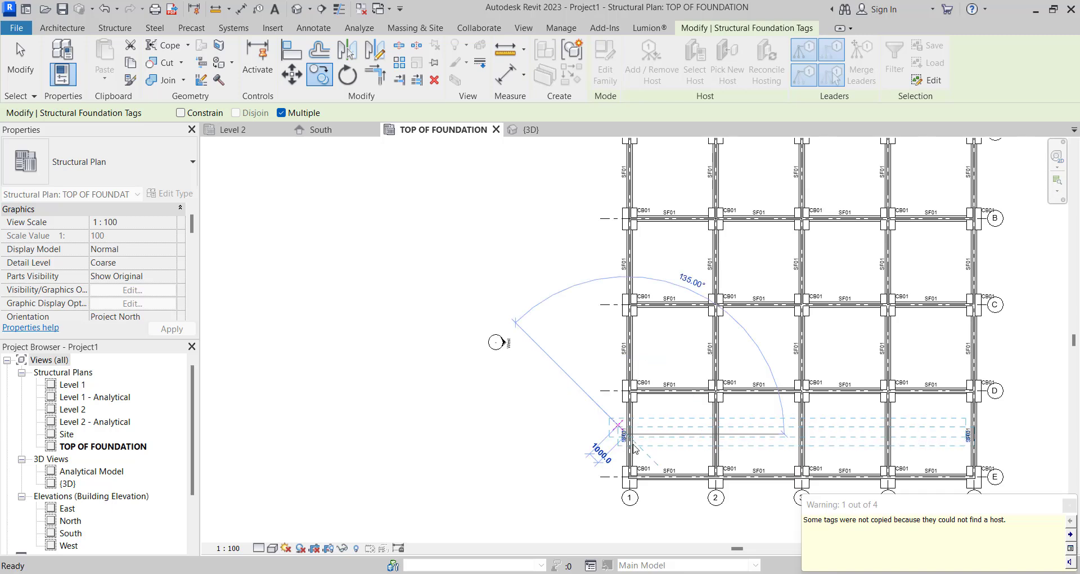
key("Escape")
key("Escape")
- Move the duplicate vertical SF01 tag on grid 1 between grids D and E across to the strip footing on grid 2
scroll(614, 436, "up", 5)
left_click(615, 437)
scroll(628, 400, "down", 3)
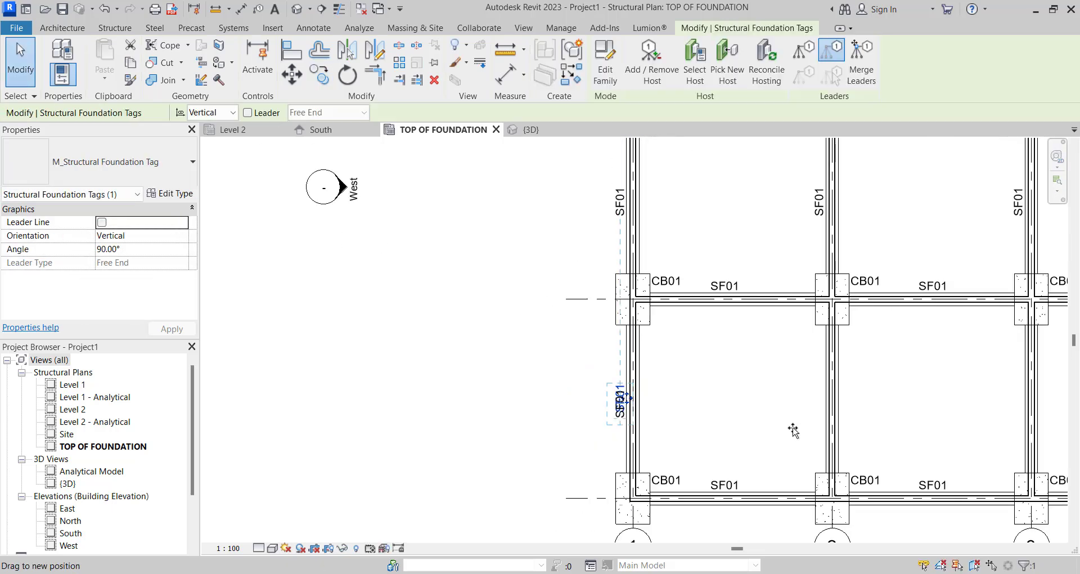
left_click_drag(821, 411, 826, 399)
scroll(741, 384, "down", 4)
- Copy the vertical SF01 tag on grid 2 between grids D and E, in multiple mode, to the strip footings on grids 3 and 4
left_click(752, 386)
scroll(775, 391, "up", 5)
left_click(789, 400)
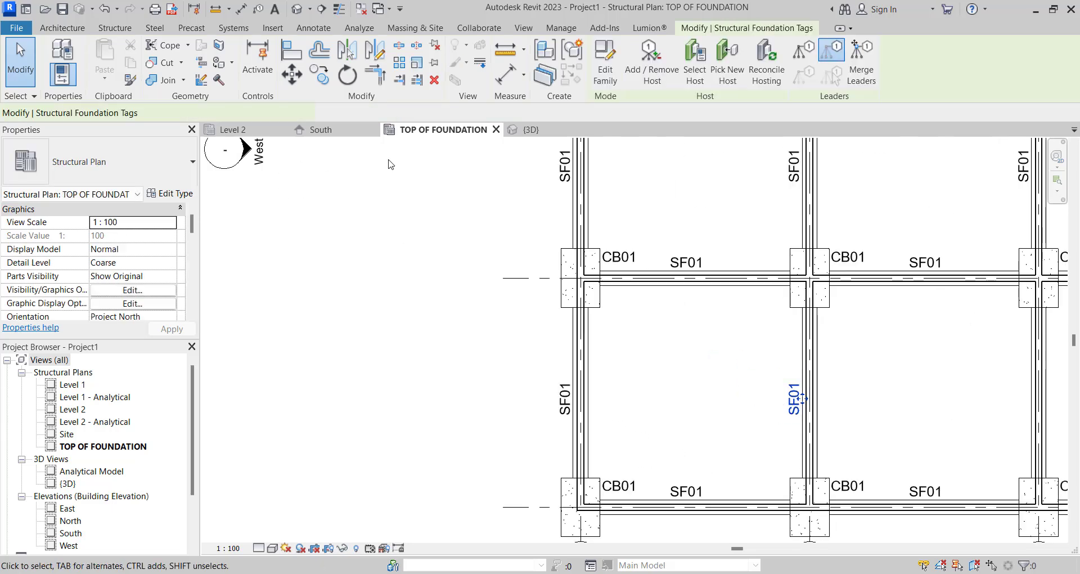
left_click(327, 73)
scroll(778, 376, "up", 1)
left_click(809, 404)
scroll(683, 402, "down", 4)
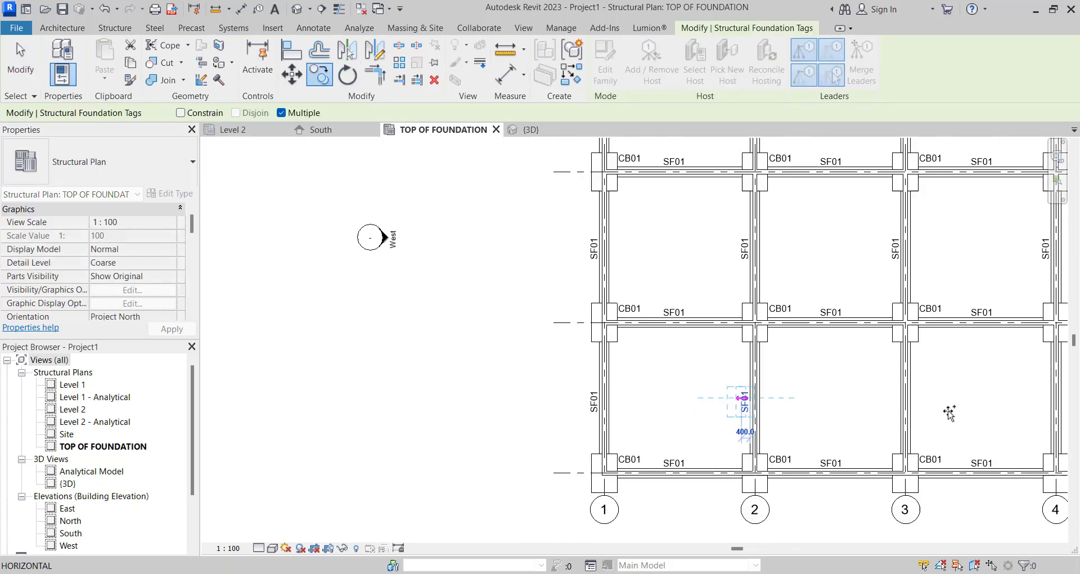
scroll(904, 365, "up", 1)
scroll(753, 394, "down", 1)
scroll(894, 398, "up", 3)
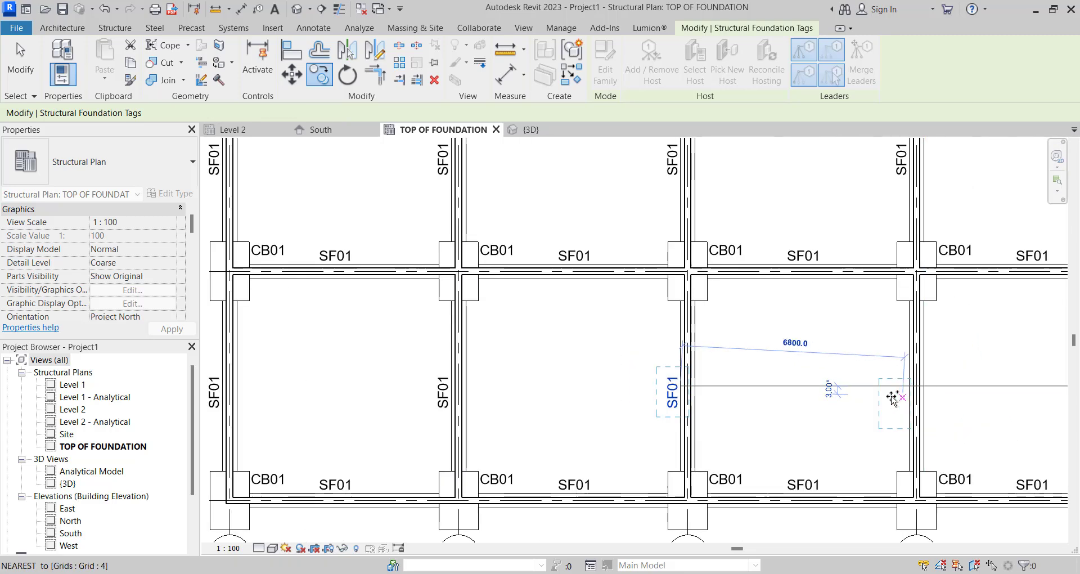
left_click(893, 398)
scroll(787, 416, "down", 3)
scroll(949, 401, "up", 2)
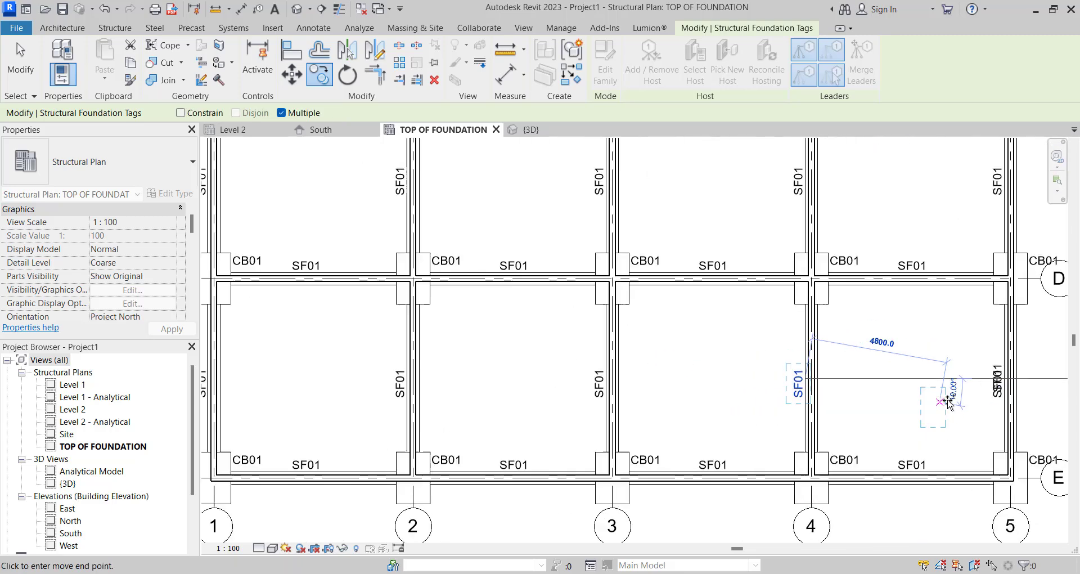
- Leave the copy command and delete the duplicate vertical SF01 tag on grid 5 between grids D and E
key("Escape")
key("Escape")
scroll(982, 394, "up", 2)
left_click(988, 371)
scroll(987, 371, "down", 5)
key("Delete")
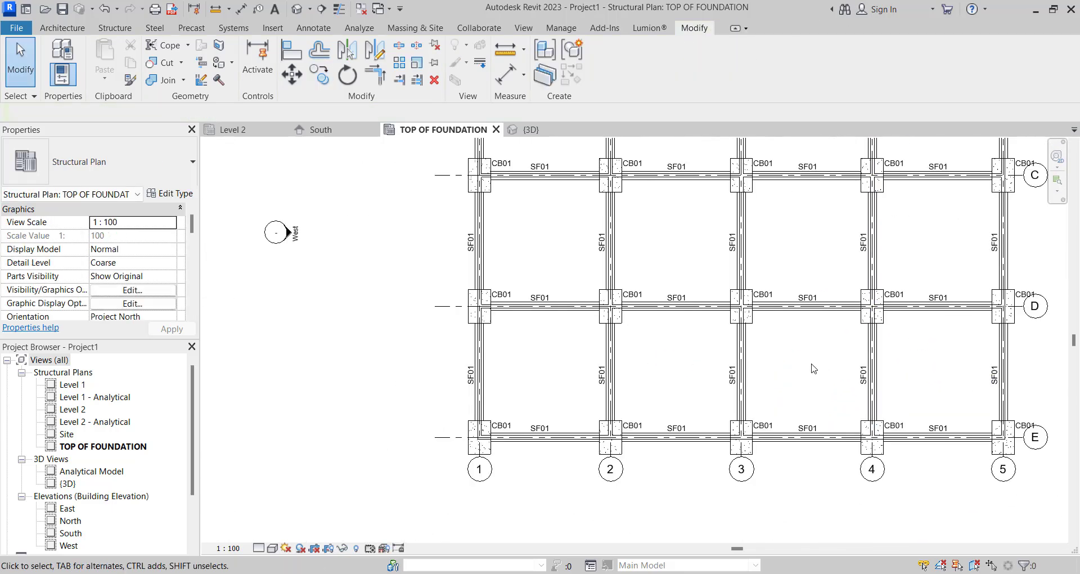
- Select the four elevation markers around the foundation grid and hide them in the plan view
scroll(813, 368, "down", 5)
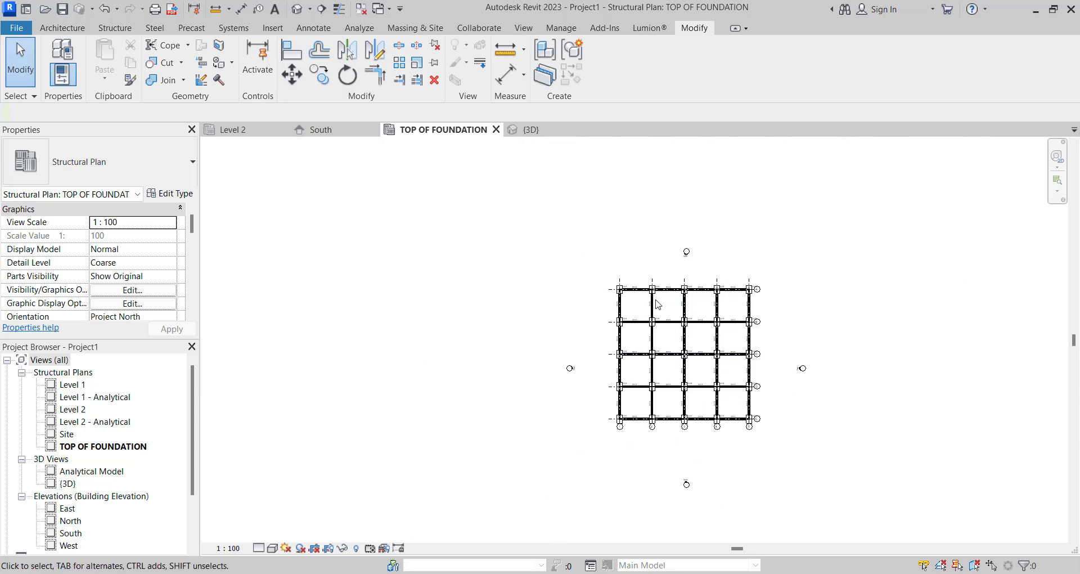
scroll(658, 304, "up", 3)
left_click_drag(653, 179, 772, 243)
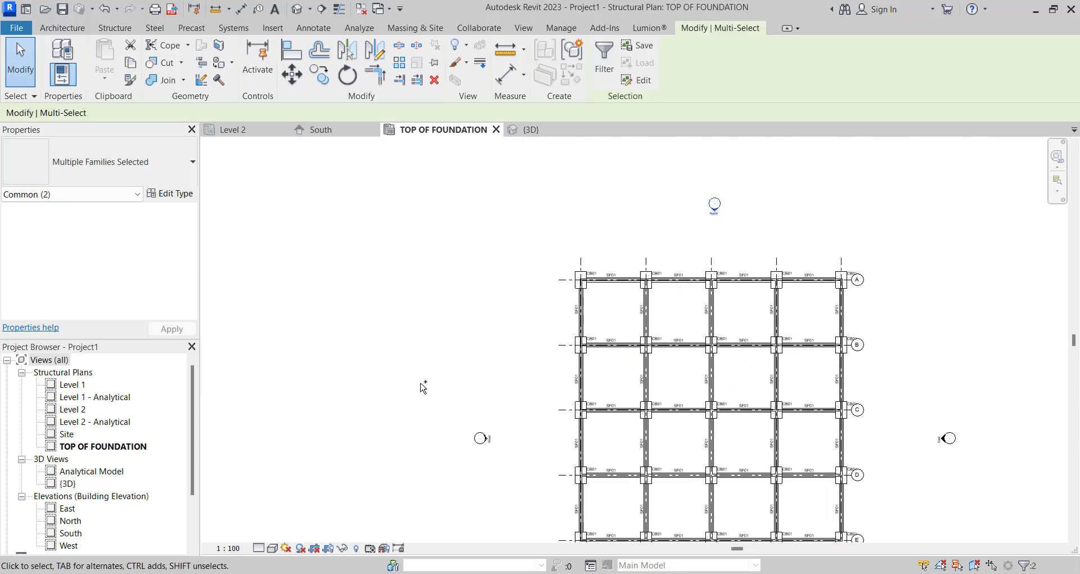
left_click_drag(534, 463, 535, 483, "ctrl")
scroll(697, 276, "down", 3)
left_click_drag(882, 396, 877, 399, "ctrl")
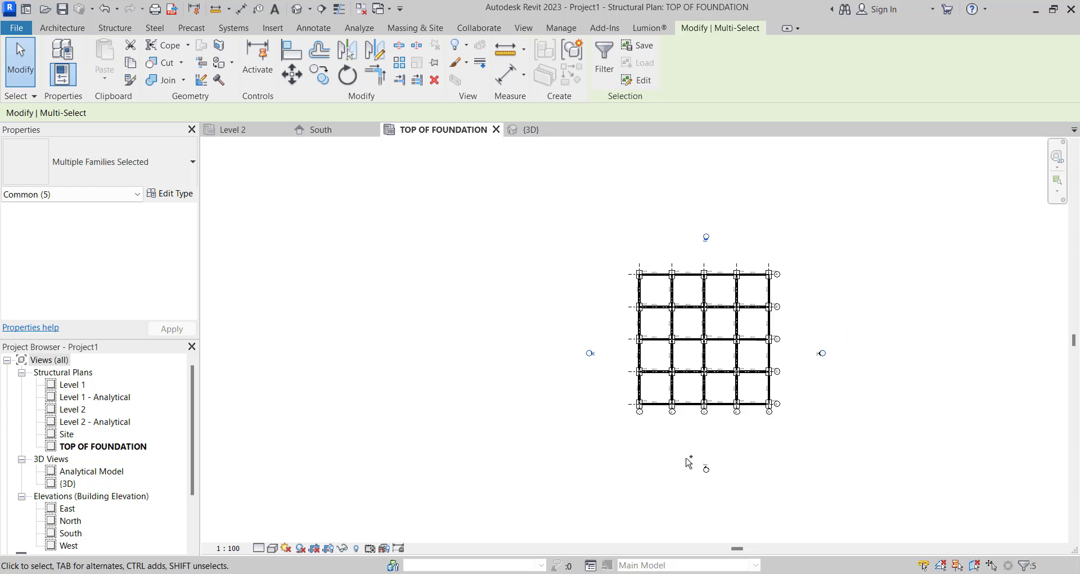
left_click_drag(748, 502, 782, 526, "ctrl")
mouse_move(820, 340)
left_mouse_down("ctrl")
mouse_move(888, 418)
mouse_move(879, 409)
left_mouse_up("ctrl")
left_click(452, 54)
left_click(489, 67)
scroll(617, 341, "up", 3)
scroll(617, 341, "up", 1)
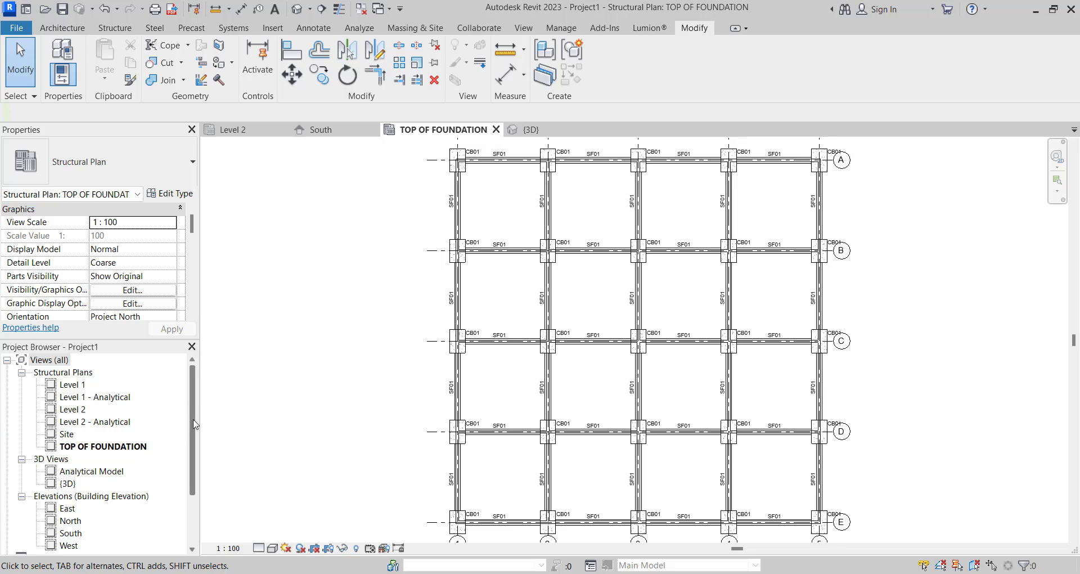
- Create a new sheet with the A1 metric title block
left_click_drag(194, 425, 188, 490)
left_click(93, 484)
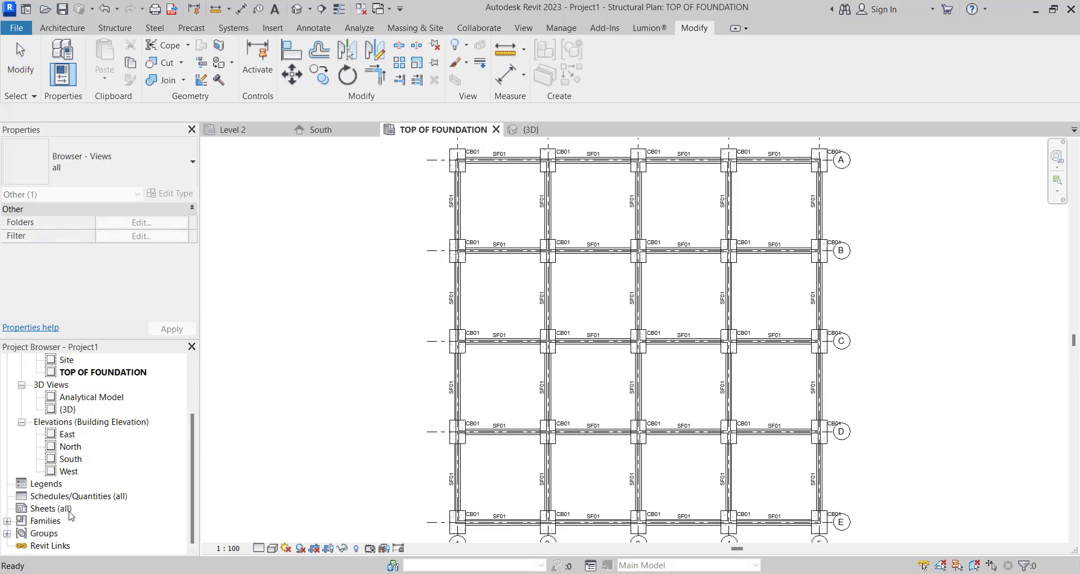
left_click(40, 496)
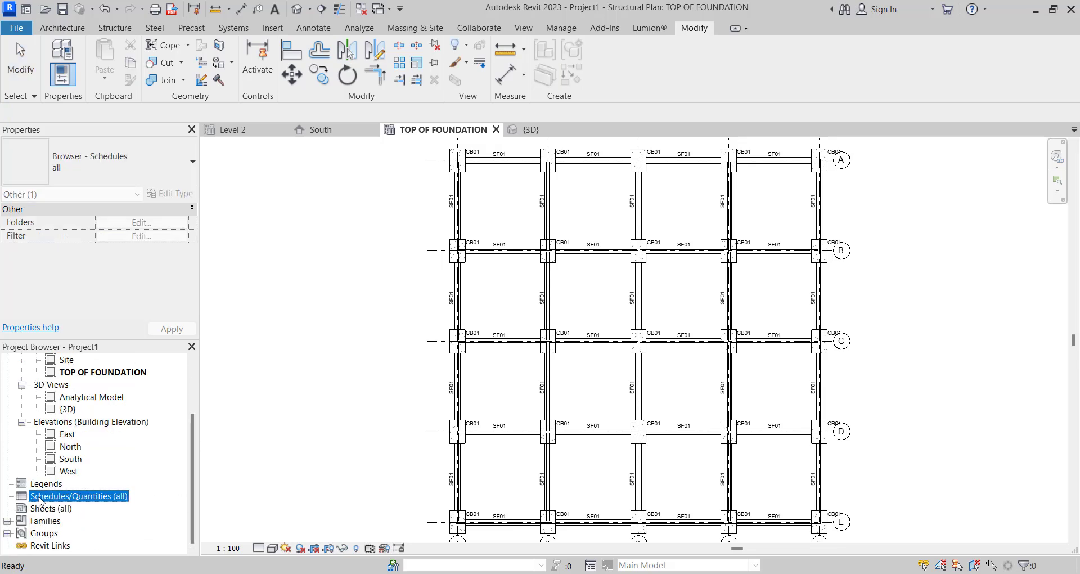
right_click(45, 509)
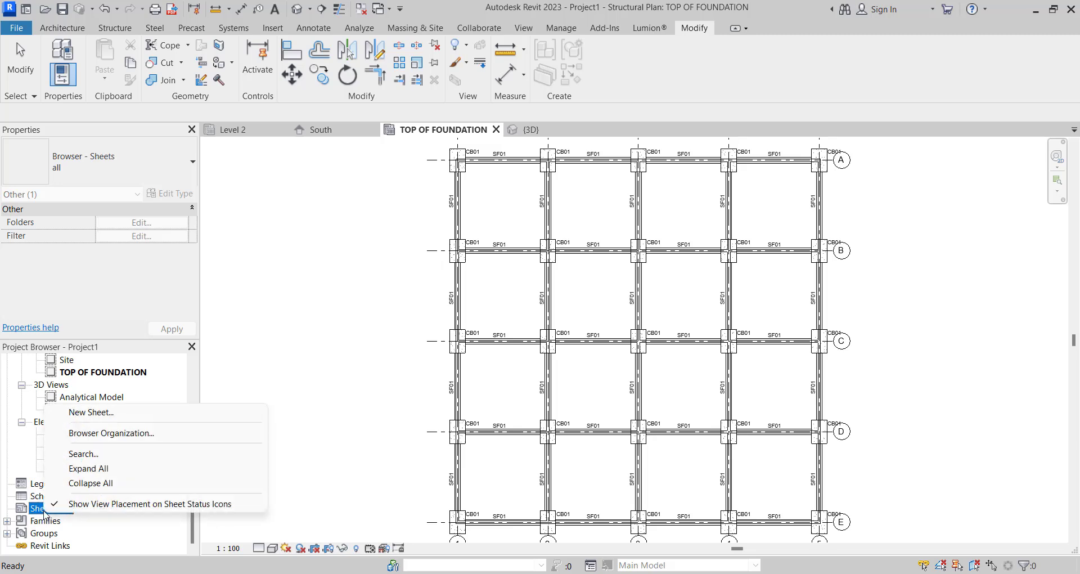
left_click(115, 413)
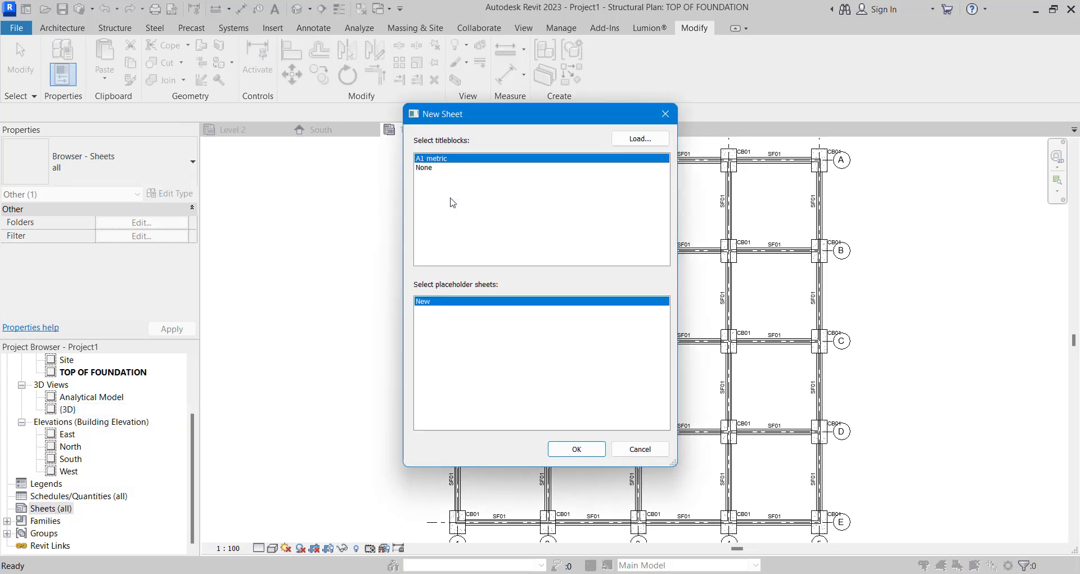
left_click(576, 449)
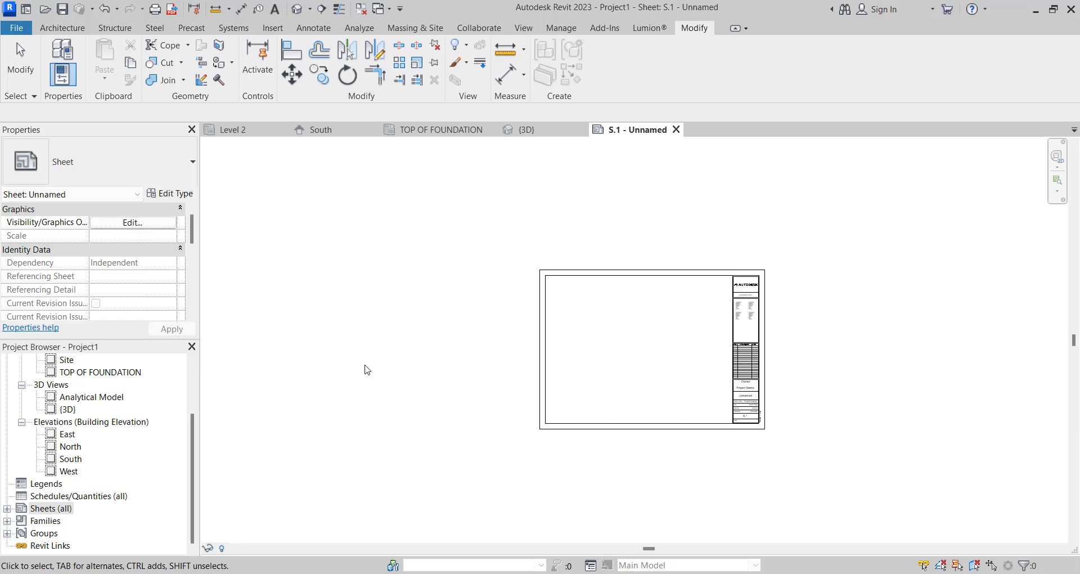
- Open the sheet's A1 metric title block family for editing and delete the Autodesk logo image
scroll(101, 450, "up", 3)
scroll(703, 298, "up", 6)
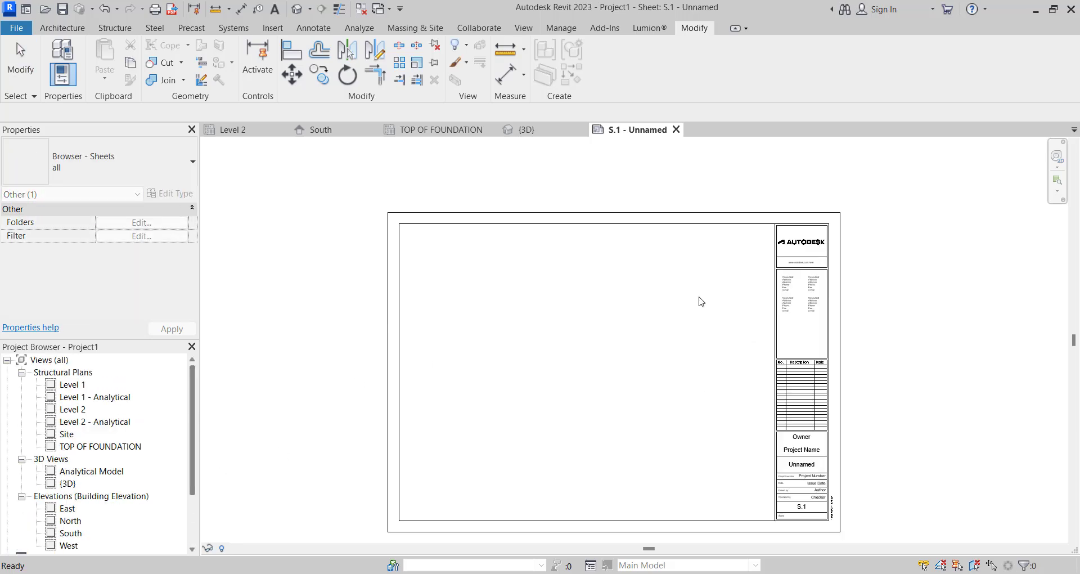
scroll(830, 232, "down", 5)
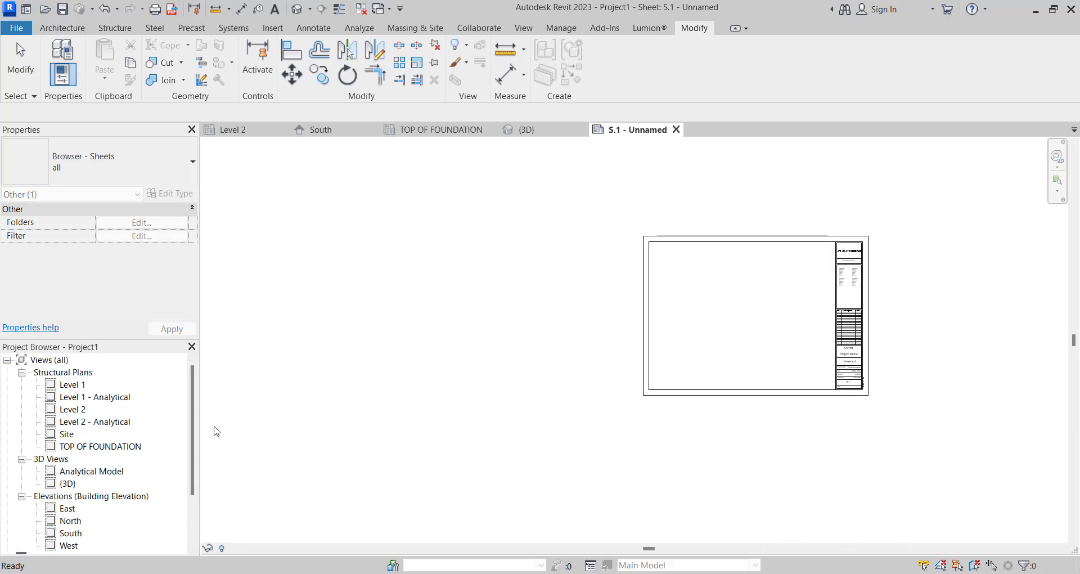
scroll(844, 246, "up", 3)
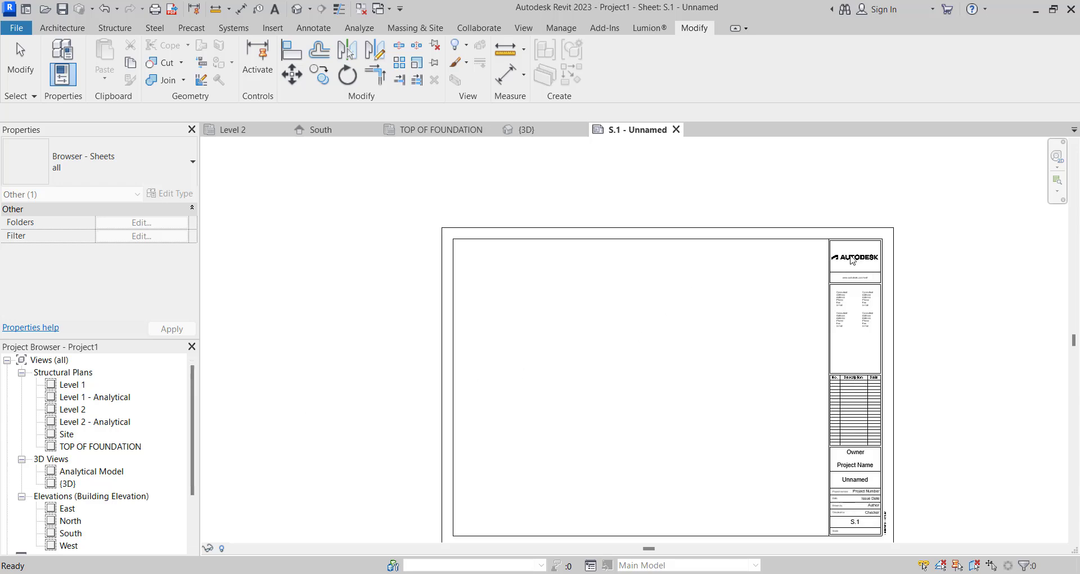
double_click(852, 260)
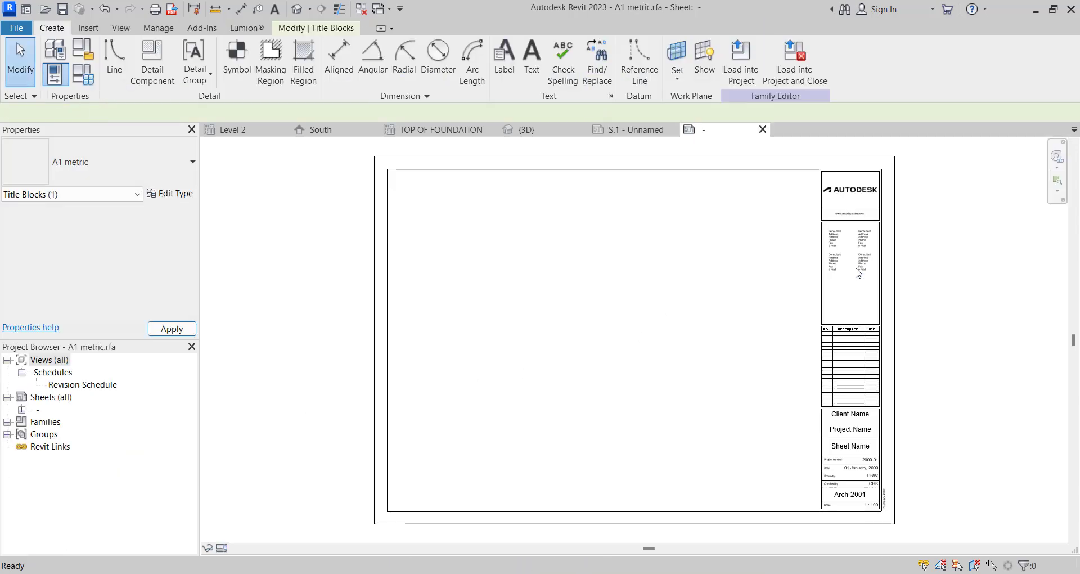
scroll(843, 197, "up", 1)
left_click(844, 194)
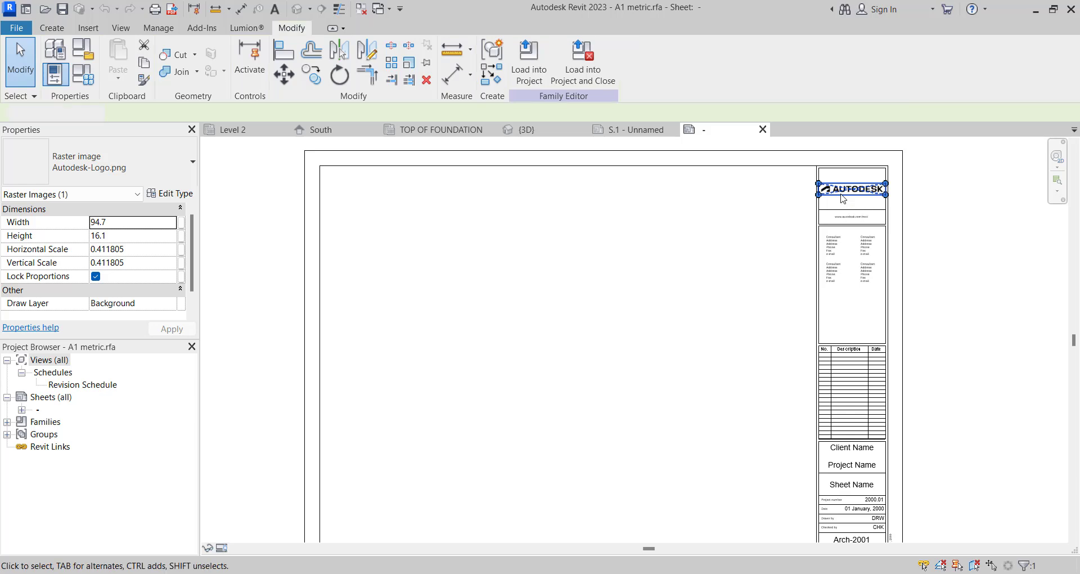
key("Delete")
- Load the edited title block into the project, overwriting the existing version and its parameter values
scroll(619, 369, "down", 2)
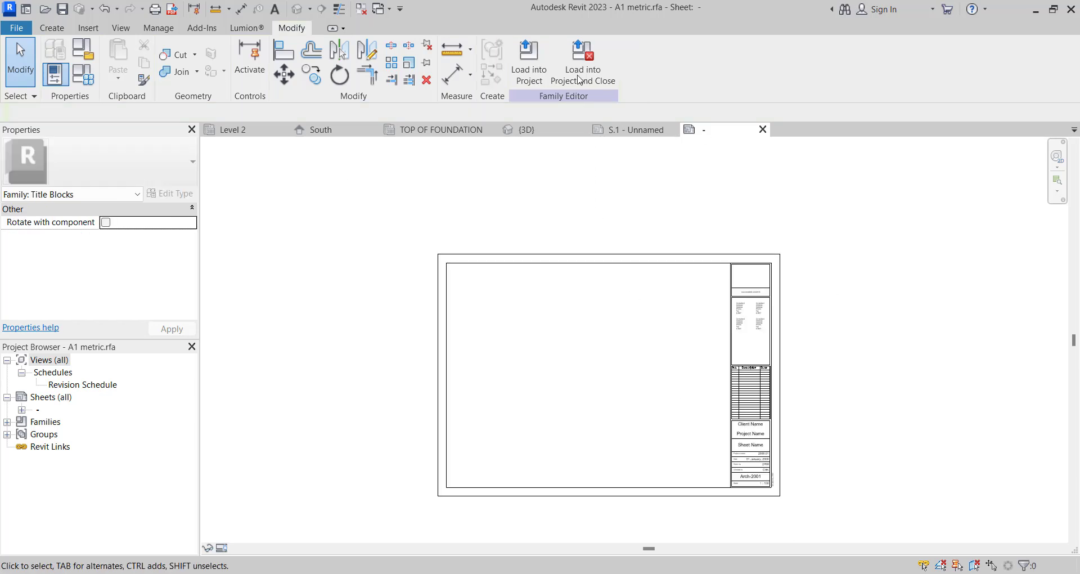
left_click(542, 78)
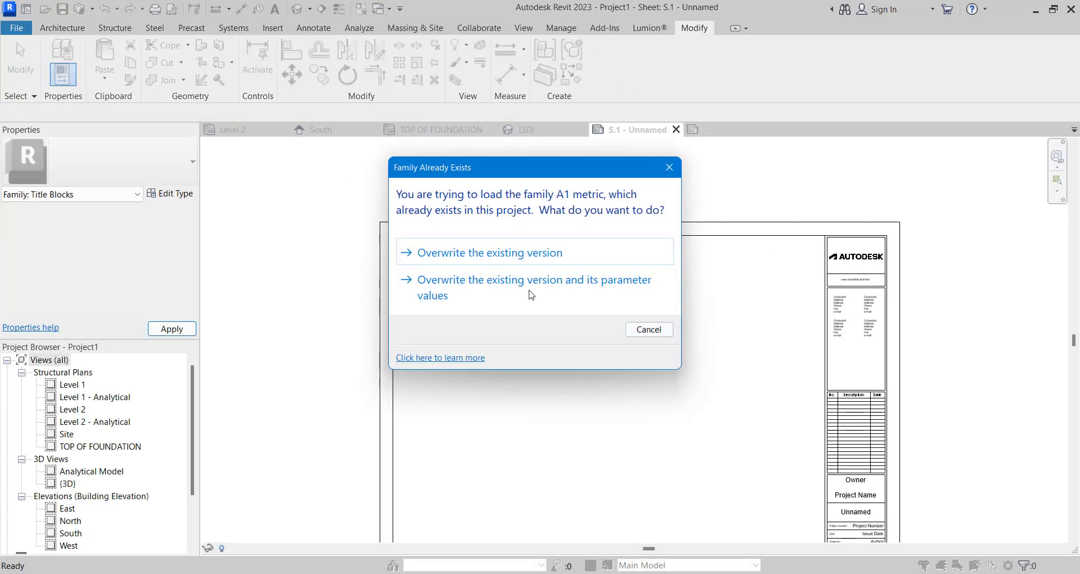
left_click(531, 290)
scroll(726, 313, "down", 4)
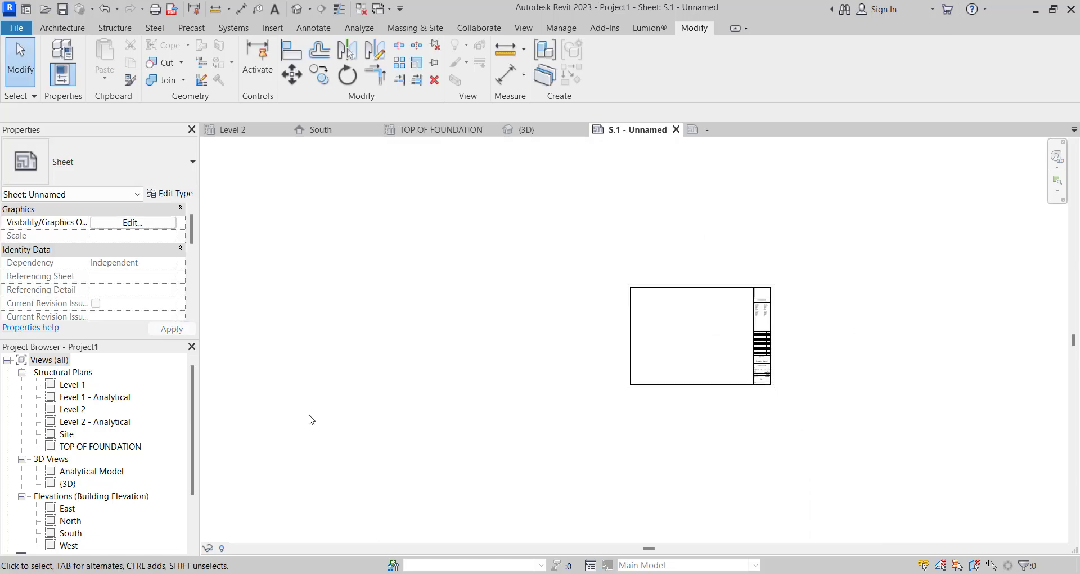
- Select the TOP OF FOUNDATION structural plan view among the project's views
left_click(113, 447)
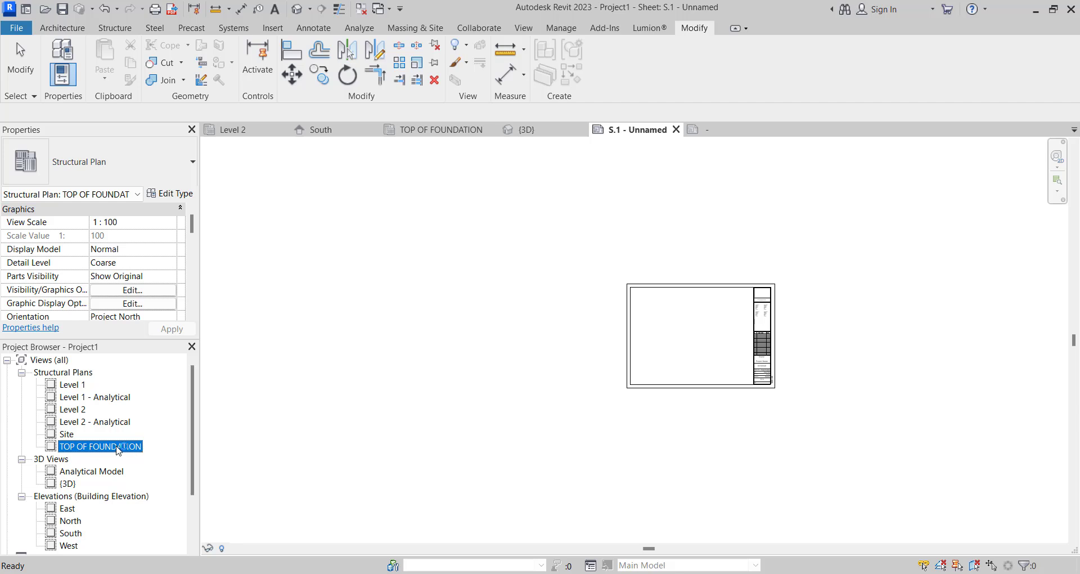
- Place the TOP OF FOUNDATION plan on sheet S.1 and delete the placed viewport
left_click(693, 338)
scroll(703, 337, "up", 3)
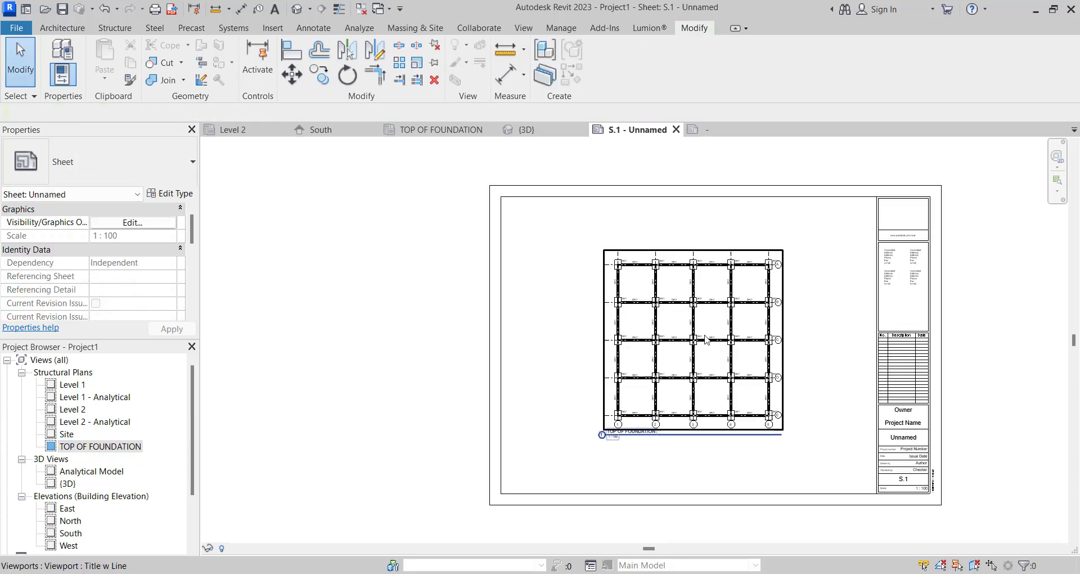
scroll(706, 340, "up", 2)
left_click(706, 339)
key("Delete")
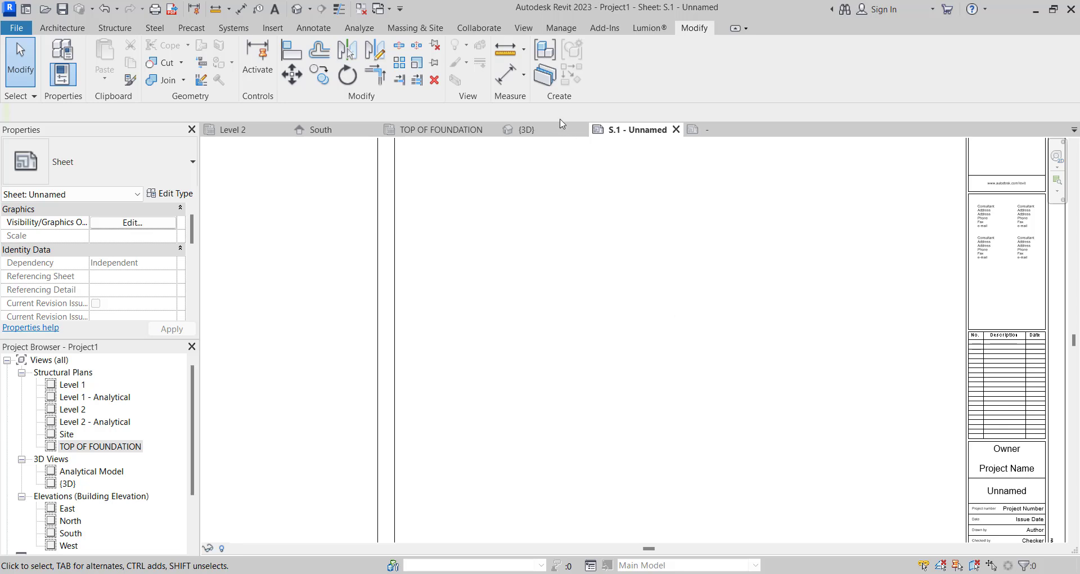
- Add the Structural Plan: TOP OF FOUNDATION view to sheet S.1 from the list of available views
left_click(523, 28)
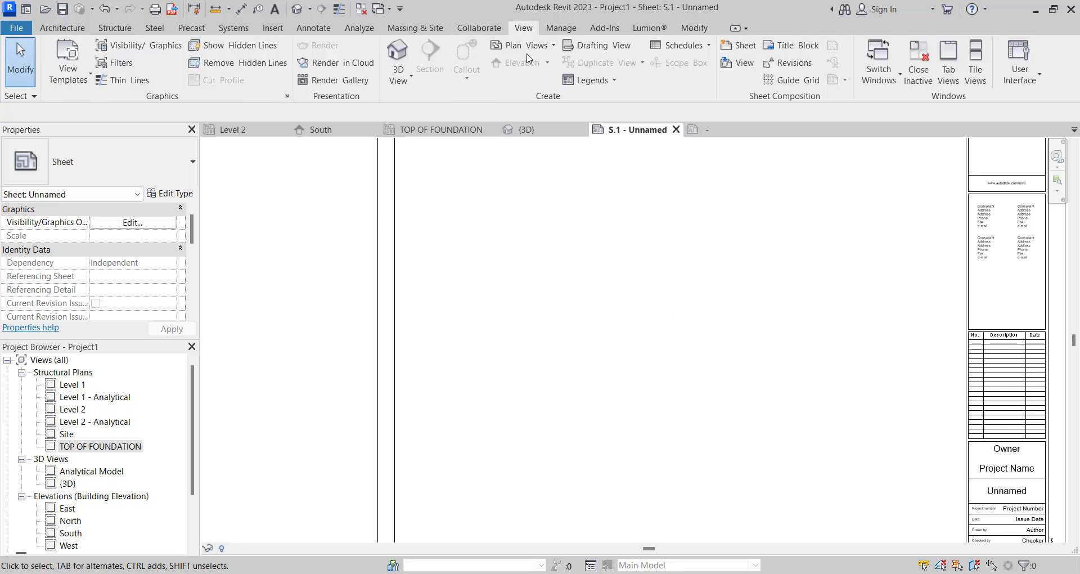
left_click(740, 45)
left_click(664, 113)
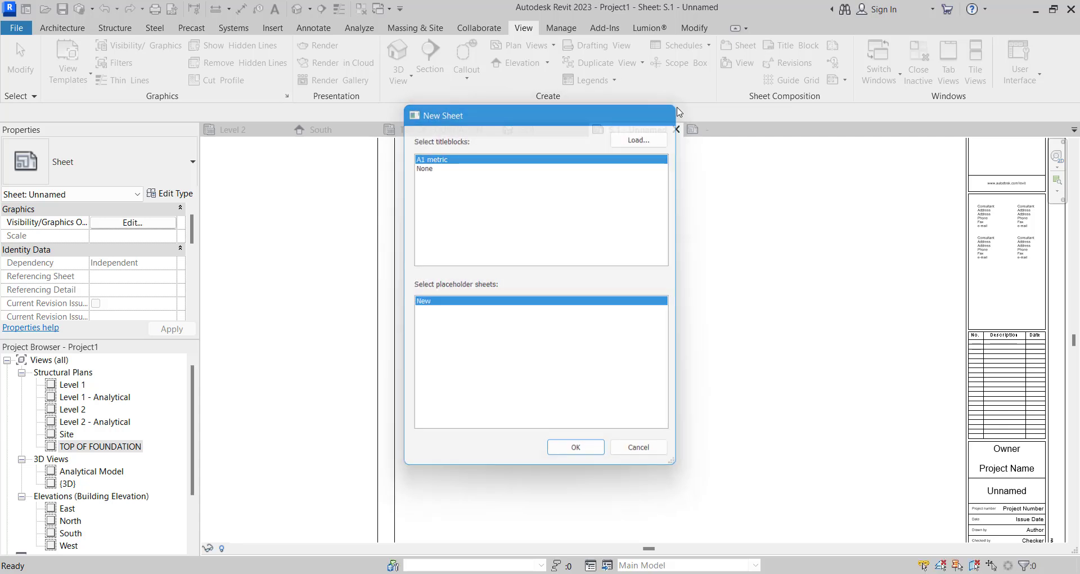
left_click(736, 63)
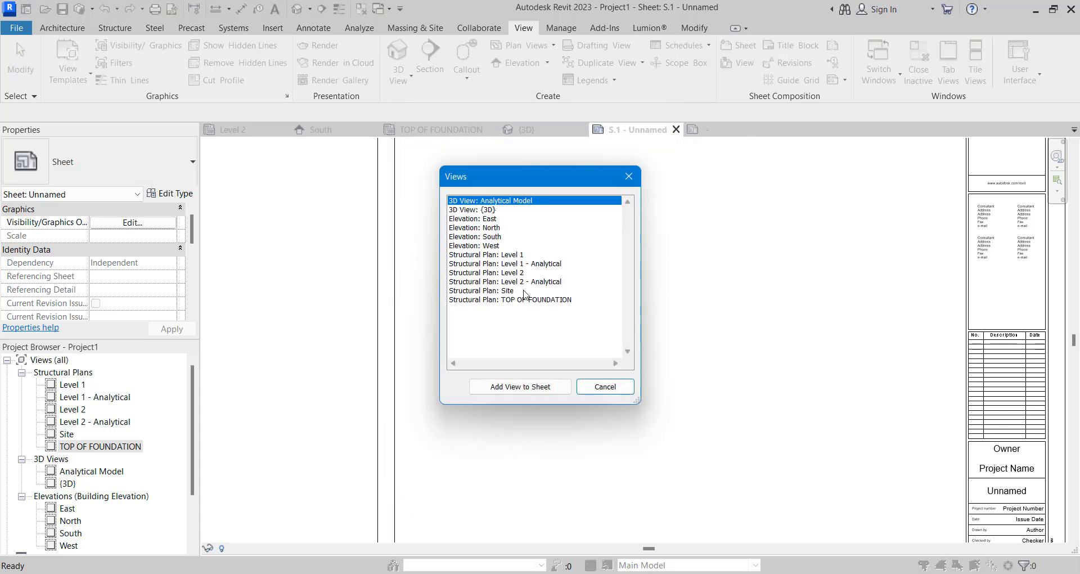
left_click(528, 300)
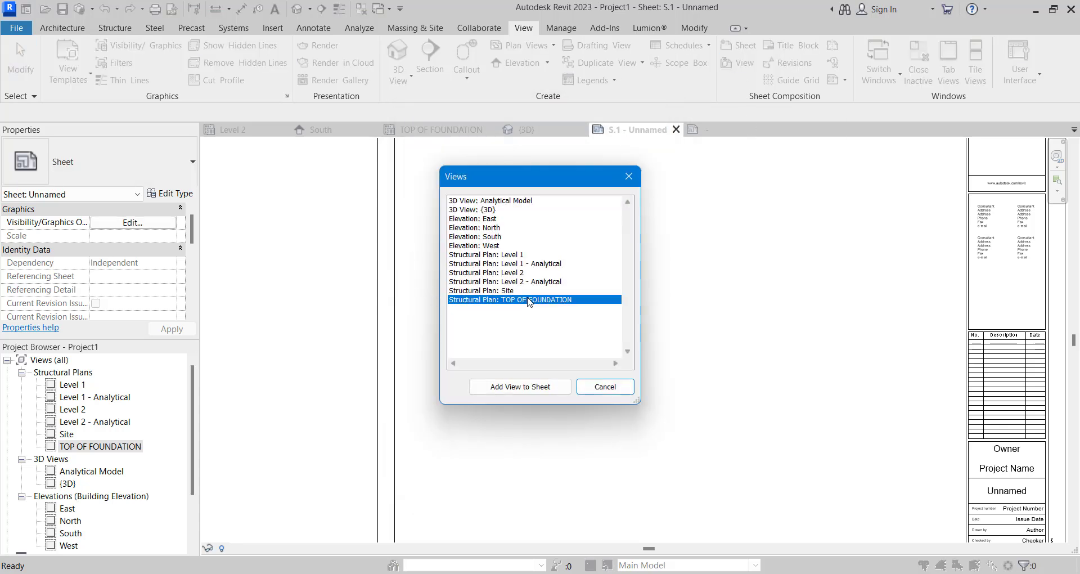
left_click(529, 387)
left_click(527, 390)
scroll(659, 298, "down", 3)
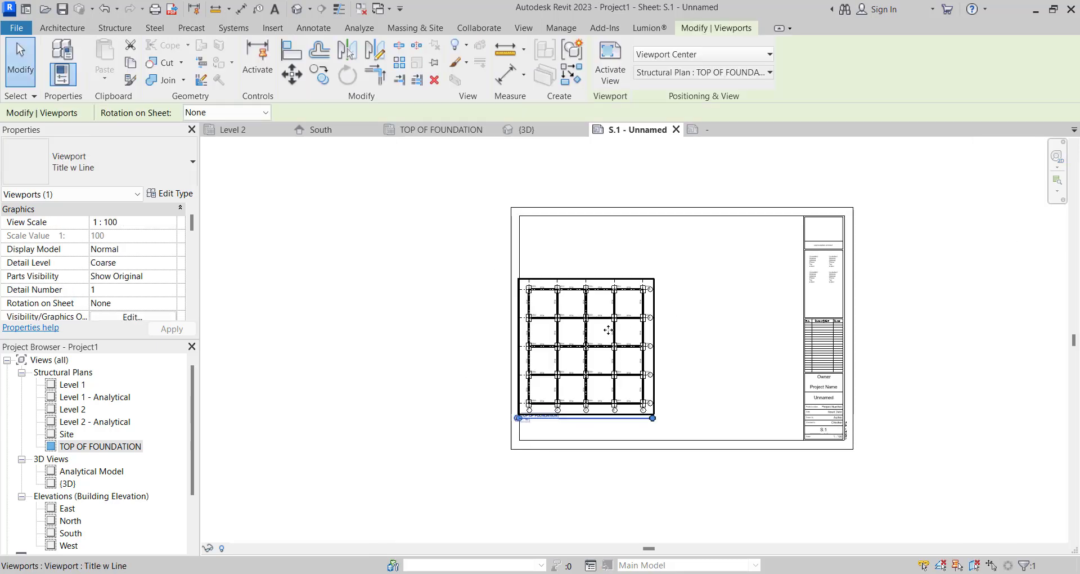
- Move the foundation plan viewport into the upper-left area of the sheet frame and inspect its footing tags
left_click_drag(595, 340, 603, 279)
scroll(700, 314, "up", 6)
scroll(678, 312, "down", 5)
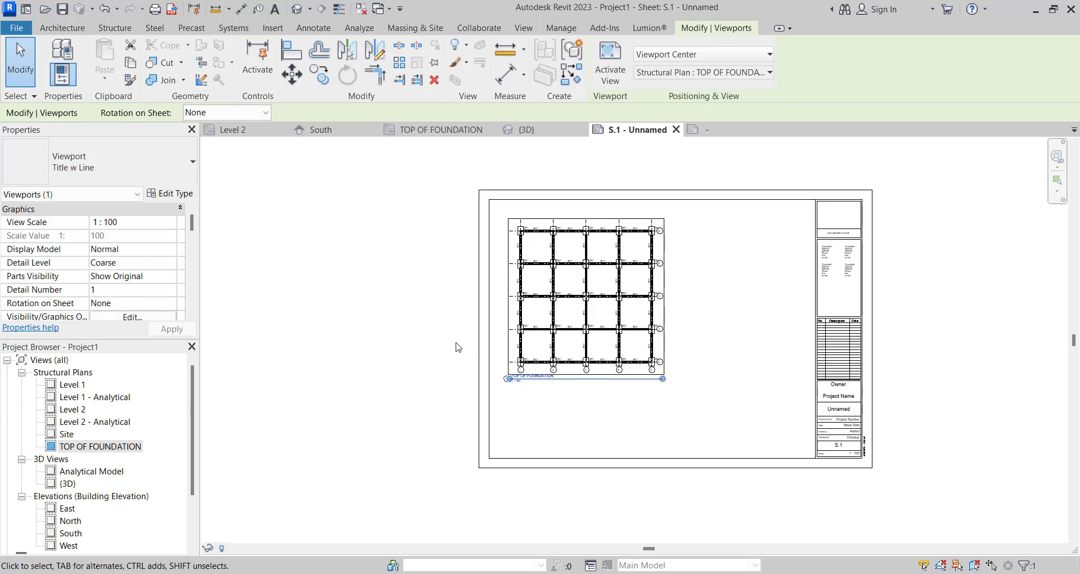
scroll(555, 242, "up", 7)
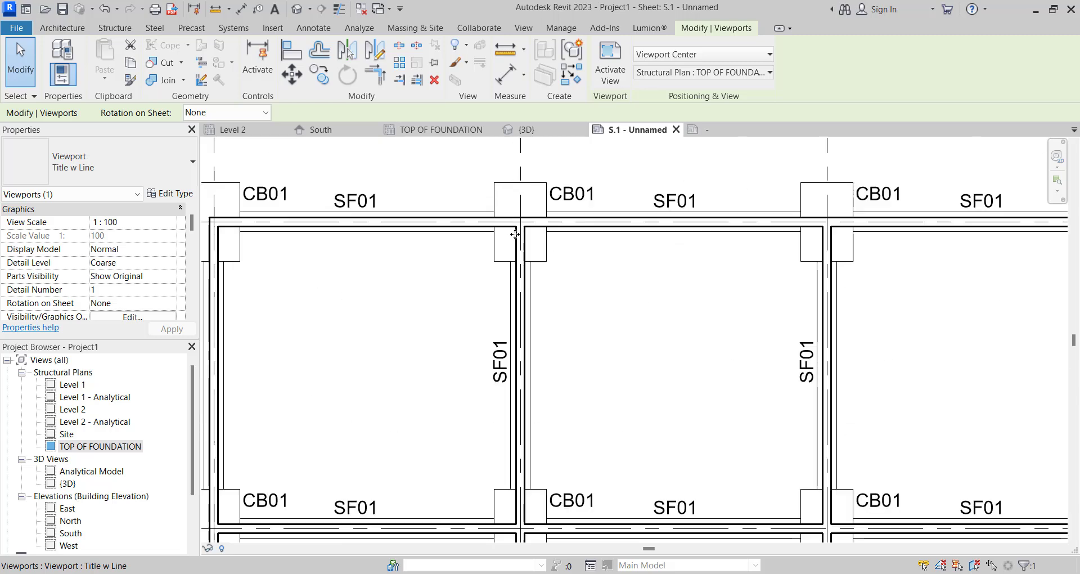
scroll(547, 275, "down", 1)
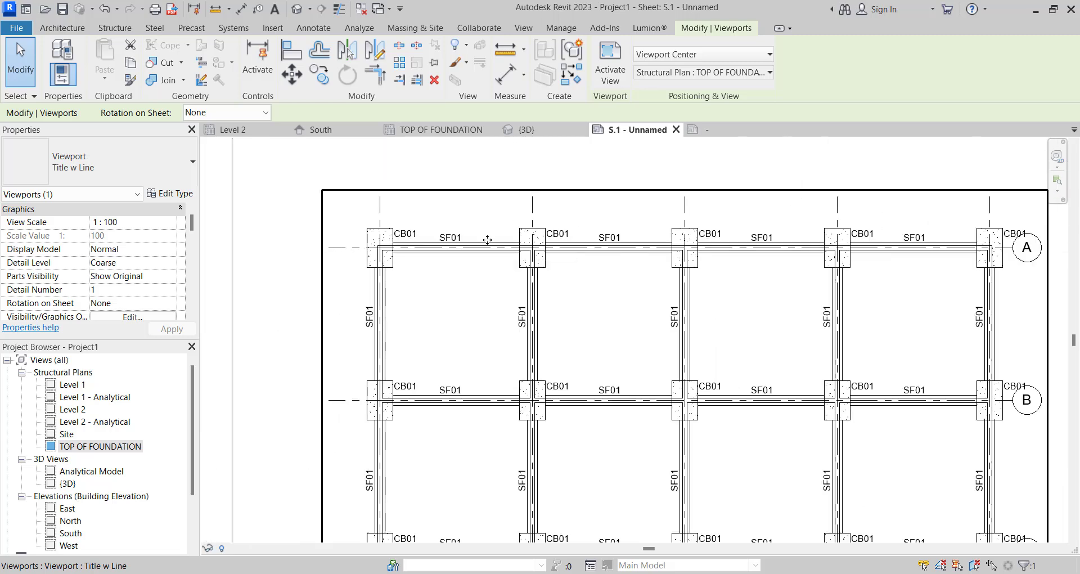
scroll(528, 262, "down", 4)
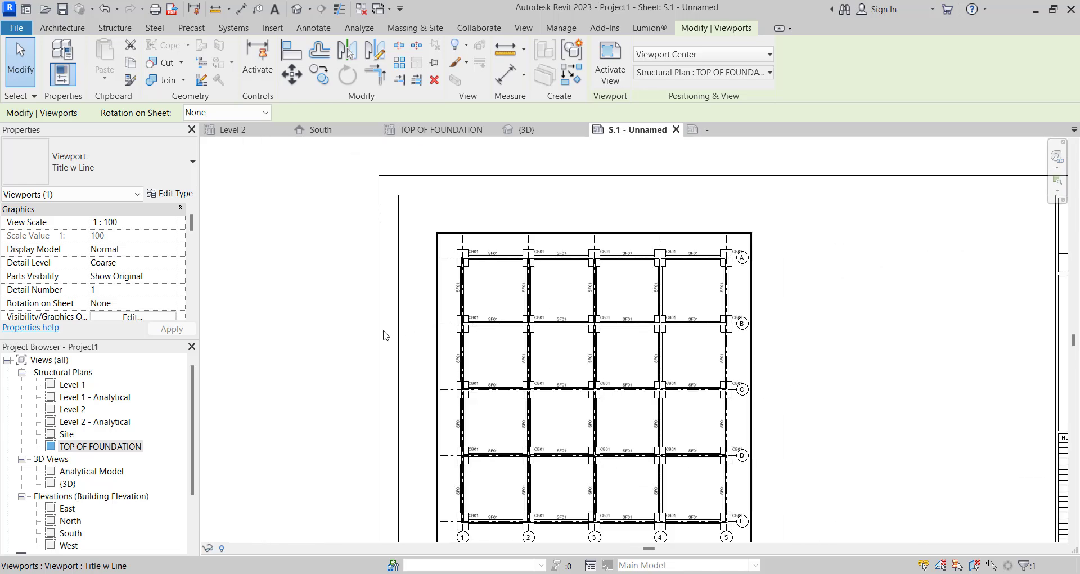
key("Escape")
- Create a new schedule for the Structural Foundations category, scheduling building components in the New Construction phase
left_click_drag(191, 422, 191, 499)
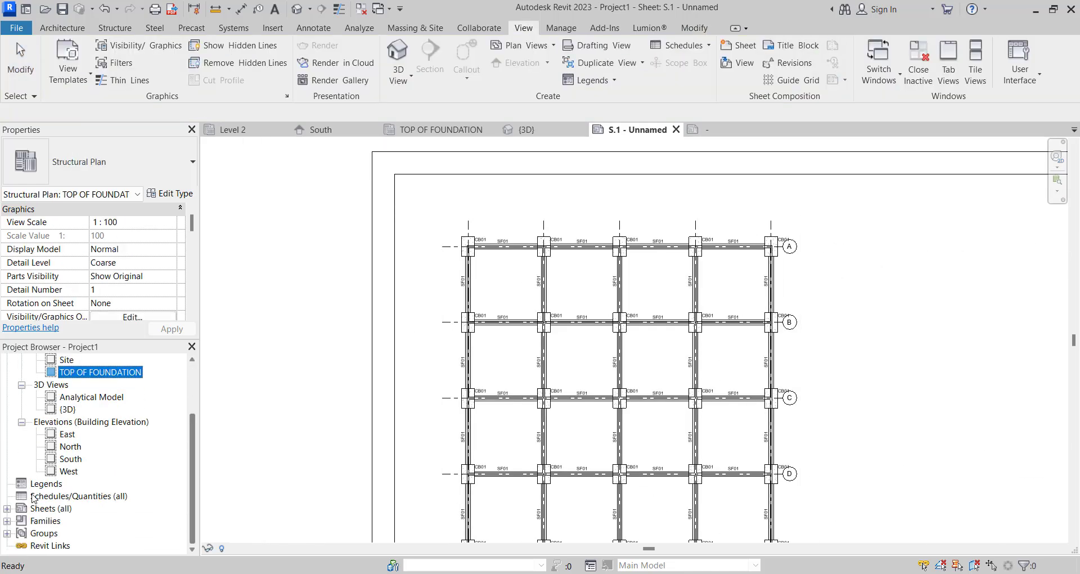
left_click(54, 497)
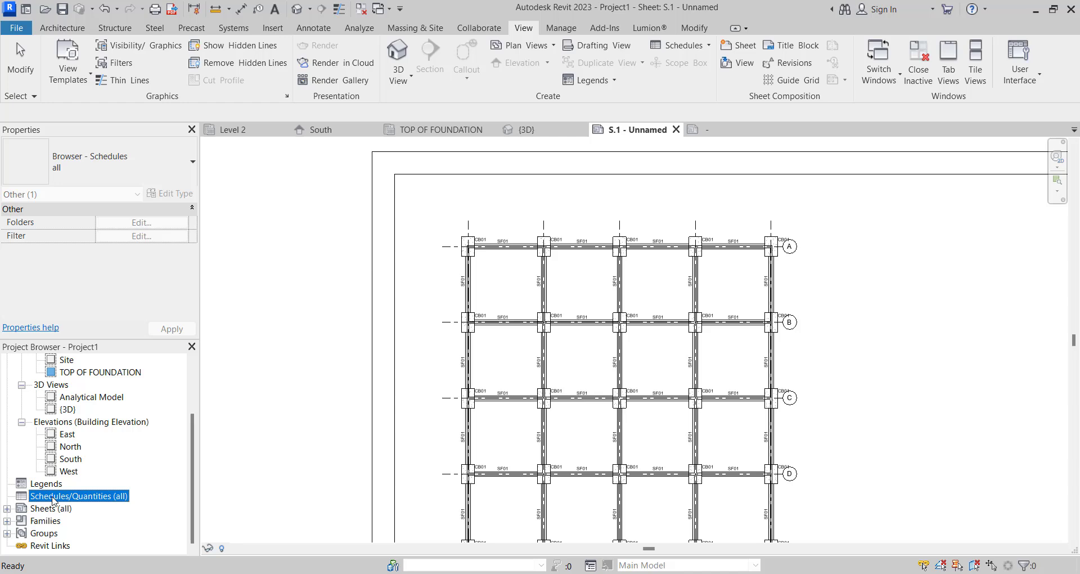
right_click(42, 498)
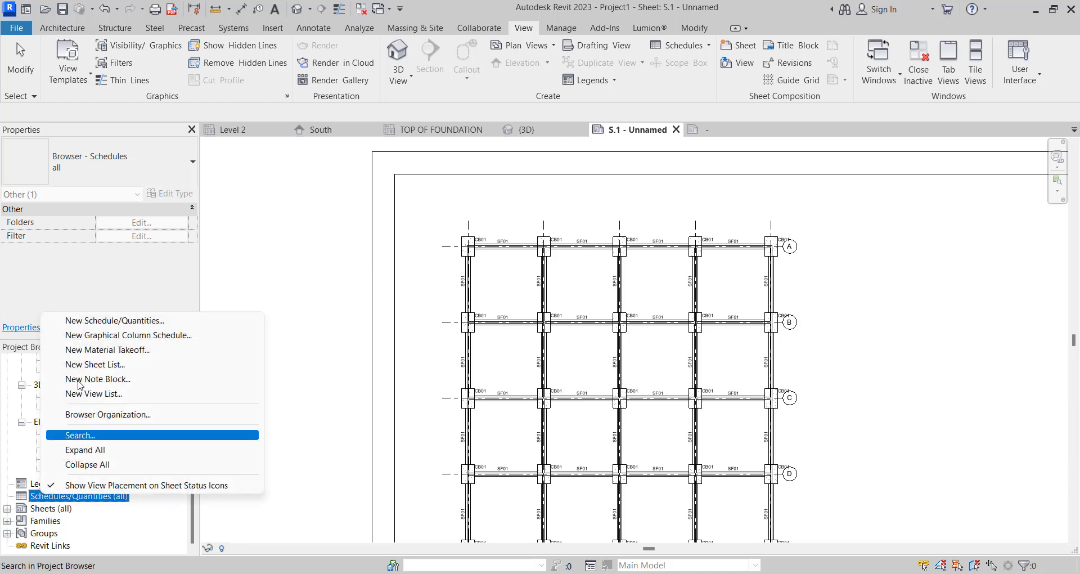
left_click(102, 325)
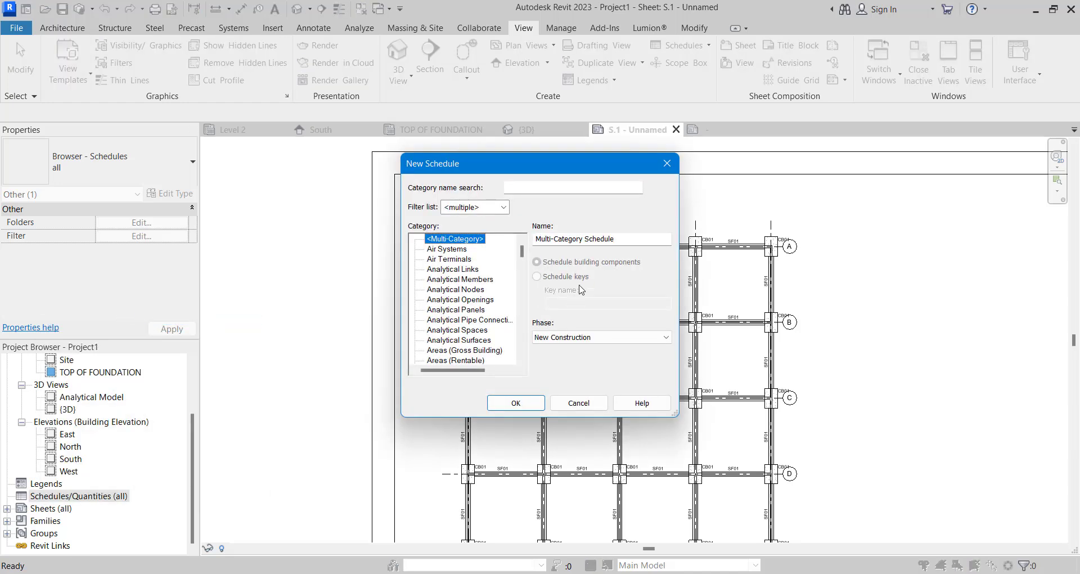
left_click_drag(522, 257, 522, 350)
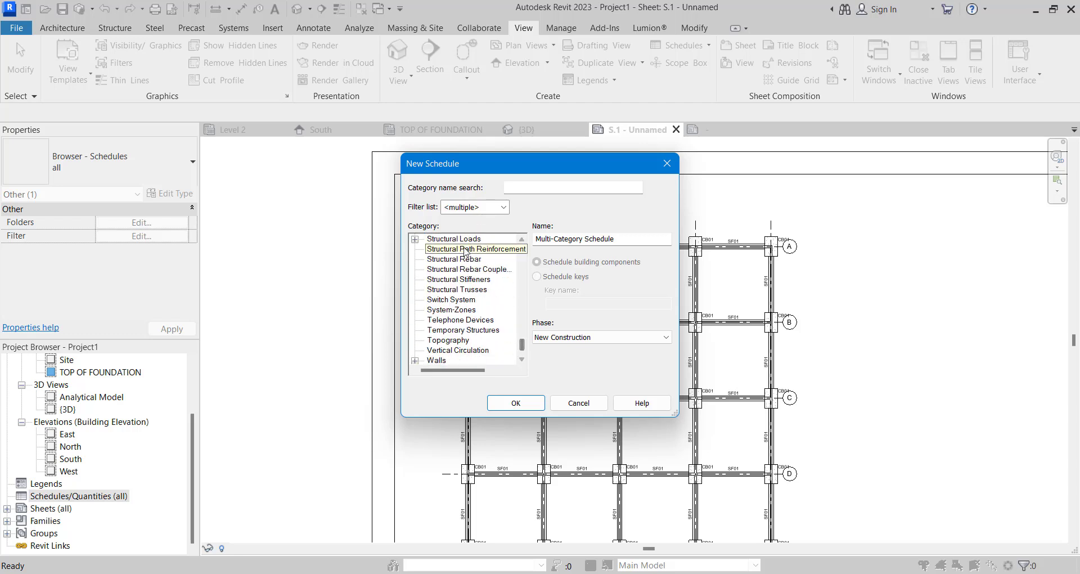
scroll(462, 264, "up", 1)
scroll(461, 272, "up", 1)
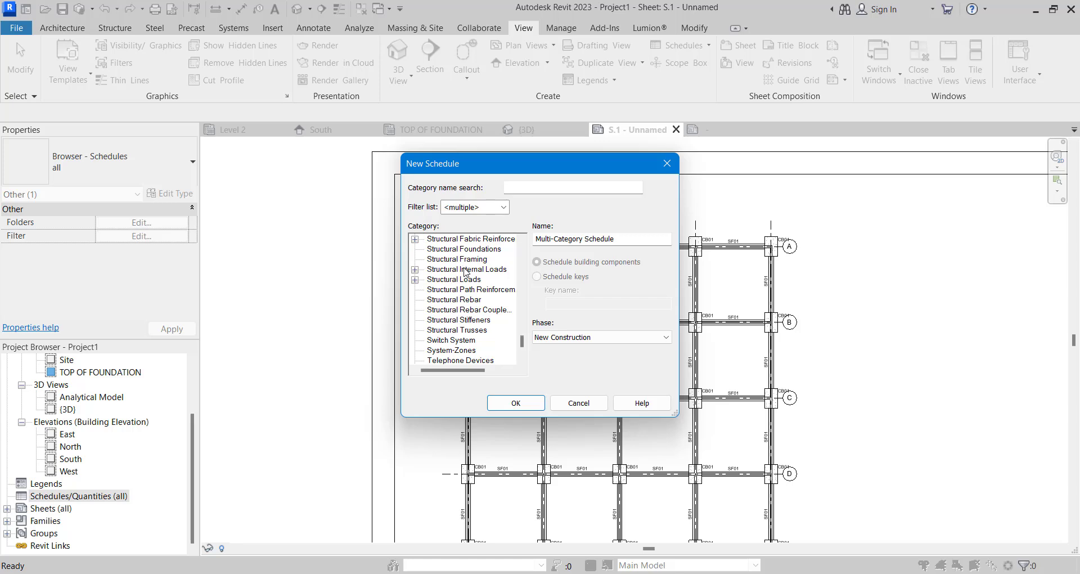
left_click(532, 404)
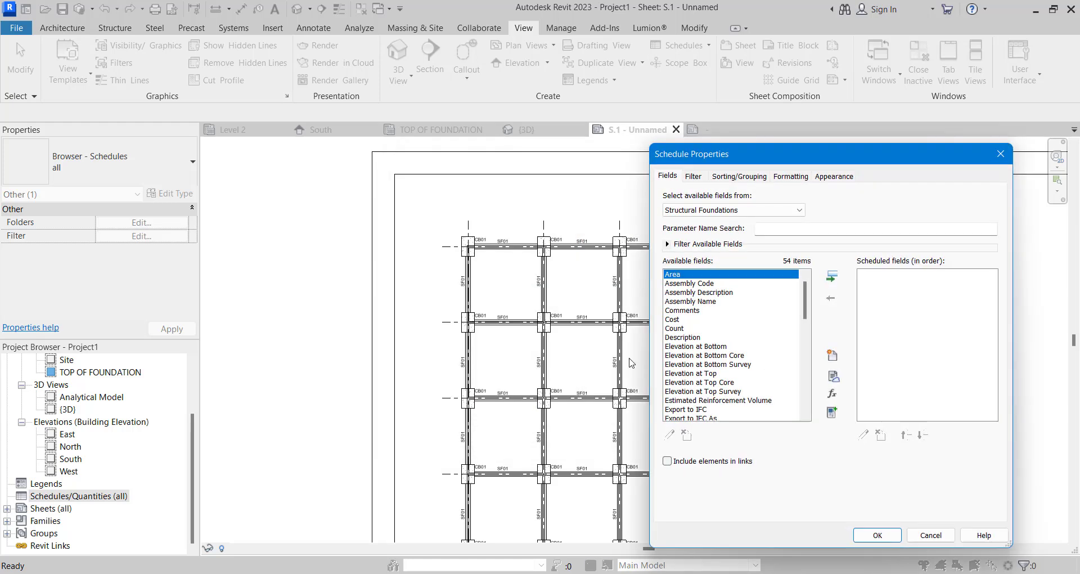
- Add the Type field to the foundation schedule's scheduled fields
mouse_move(755, 152)
left_mouse_down()
mouse_move(718, 143)
mouse_move(469, 149)
left_mouse_up()
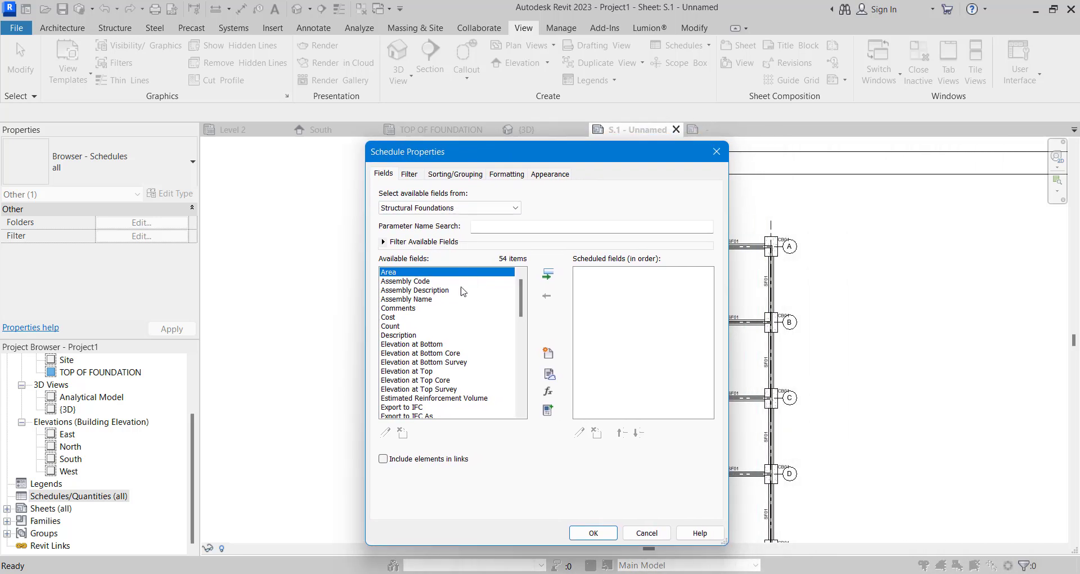
left_click_drag(522, 284, 519, 345)
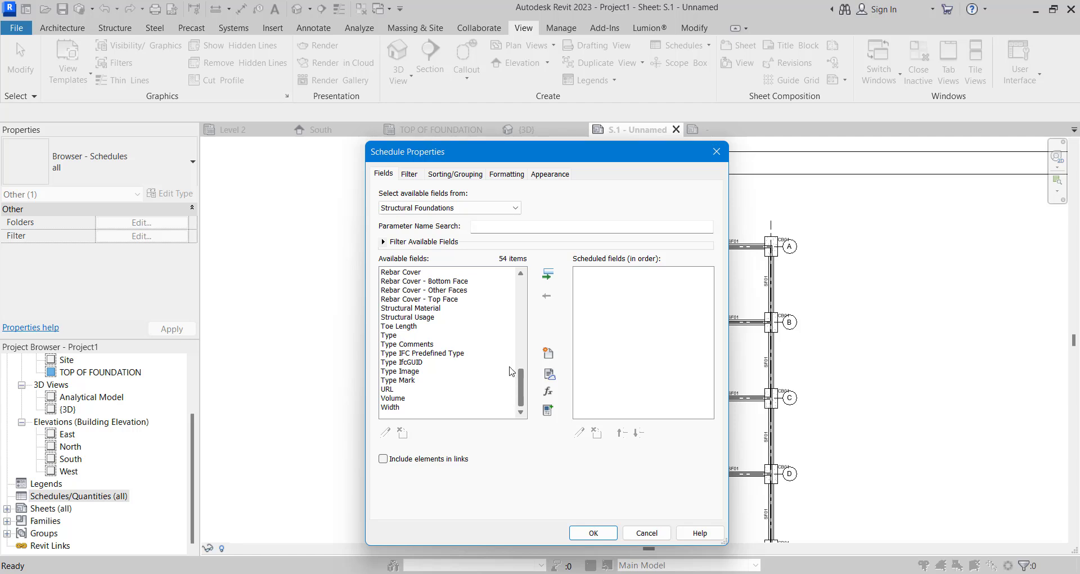
scroll(510, 371, "up", 9)
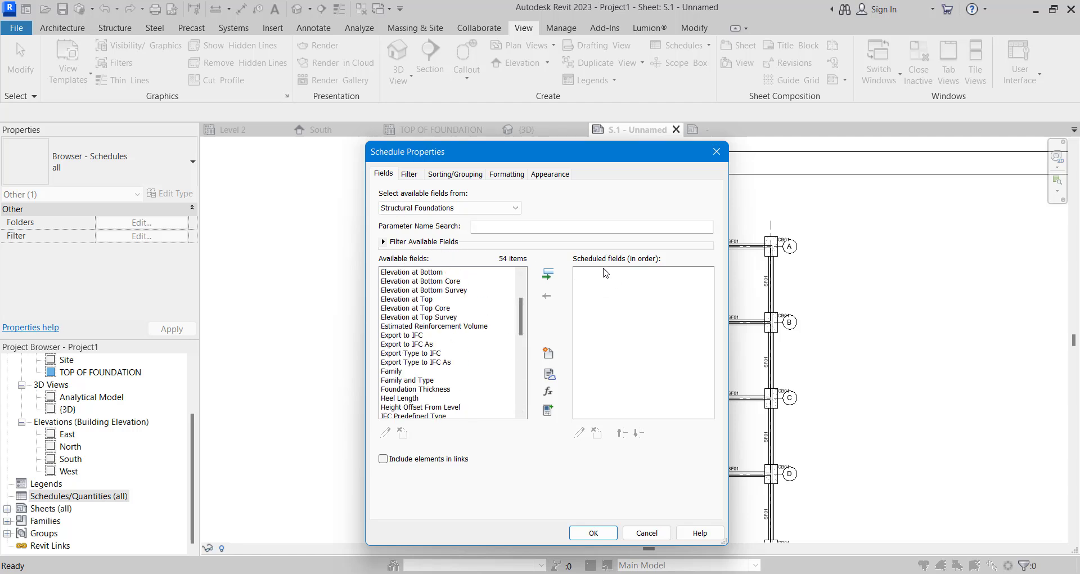
left_click_drag(524, 322, 513, 377)
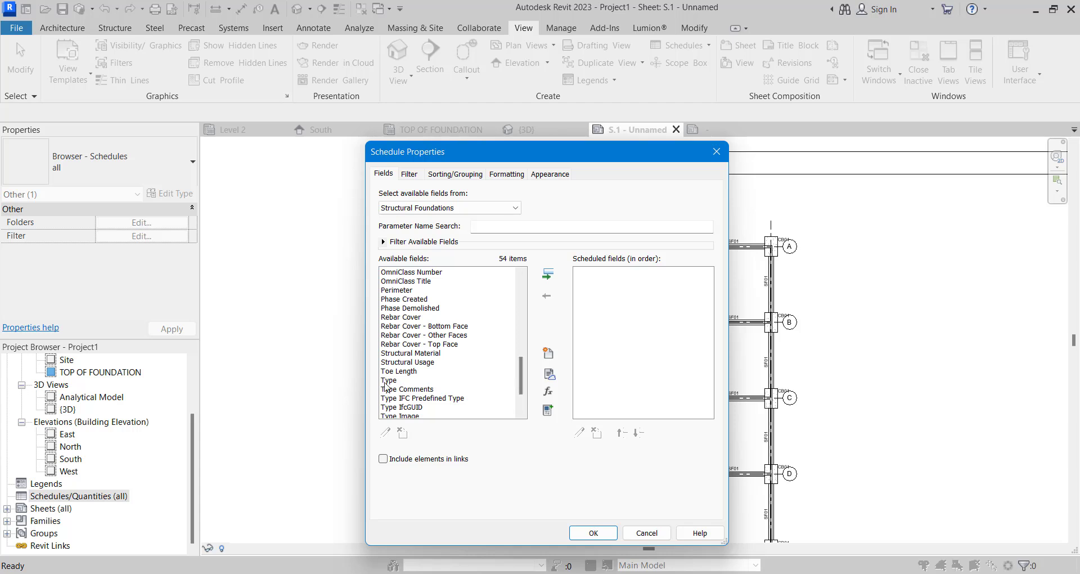
left_click(416, 380)
left_click(548, 275)
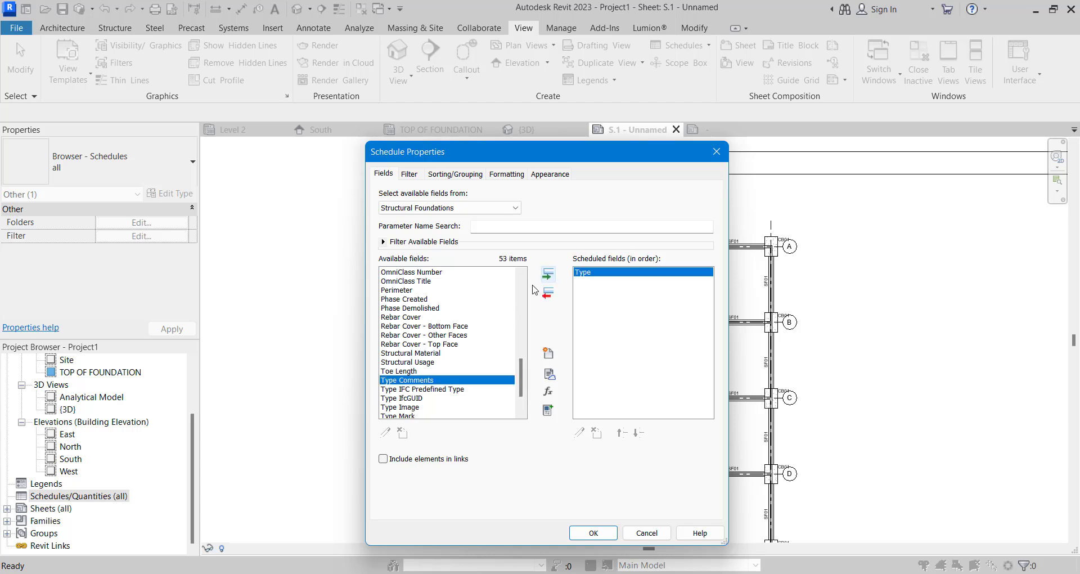
- Add the Type Mark field to the schedule and remove the Type Image field added with it
scroll(391, 394, "down", 2)
left_click(405, 380)
left_click(405, 370, "shift")
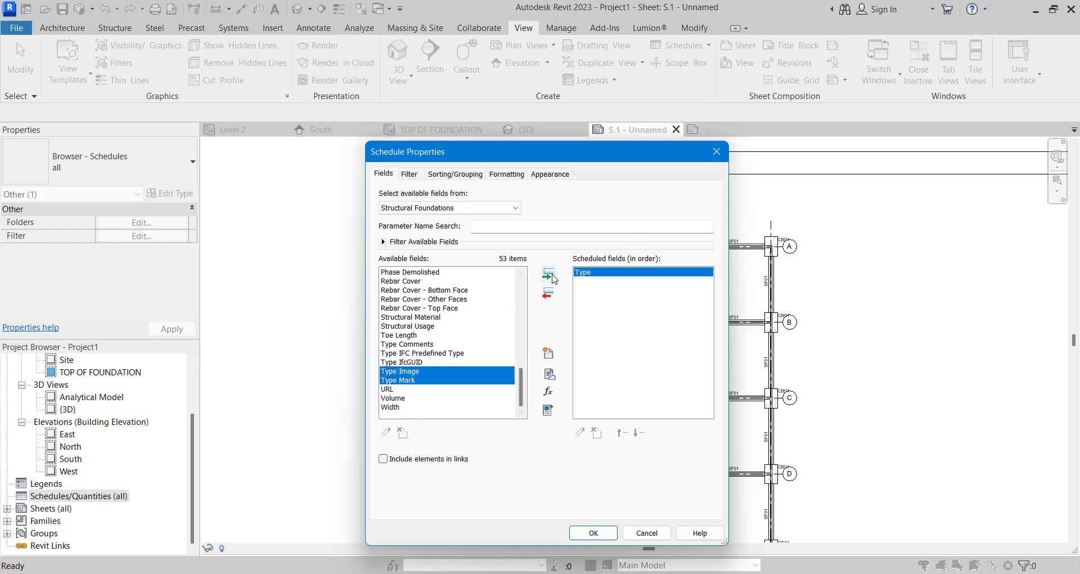
left_click(548, 274)
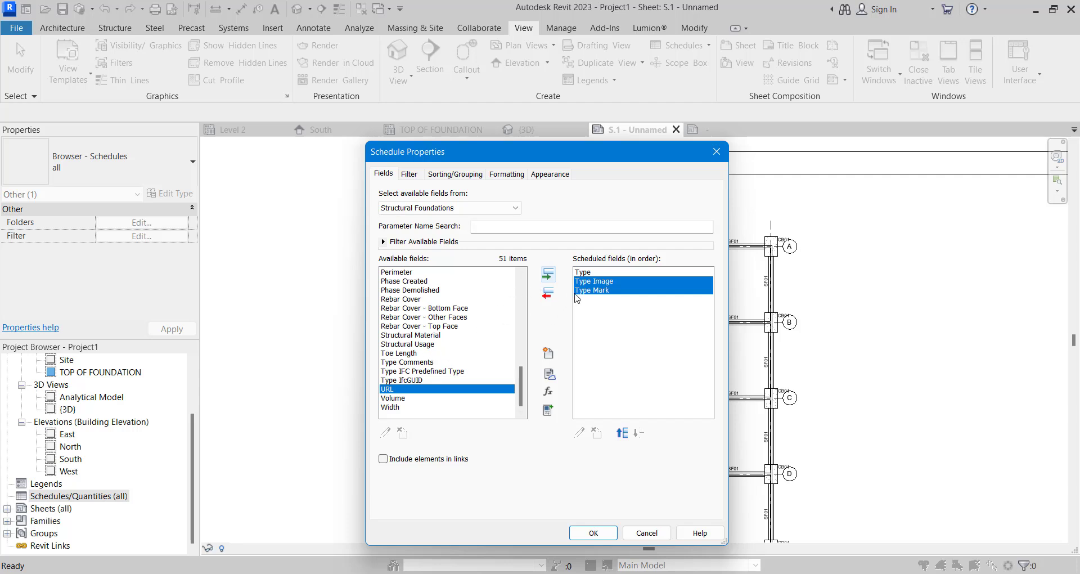
left_click(577, 290)
left_click(588, 281)
left_click(548, 295)
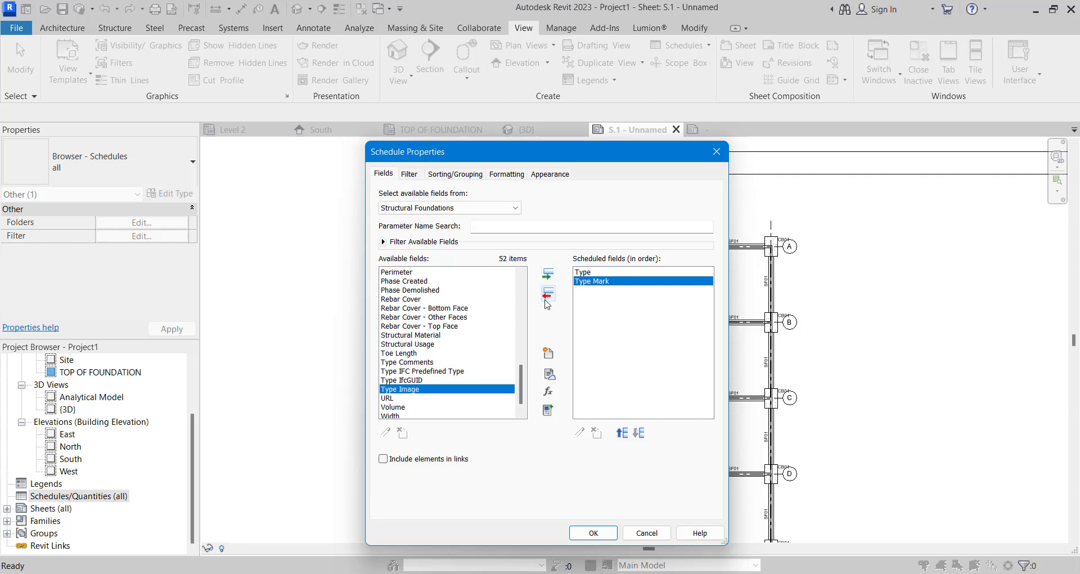
- Add the Structural Material field to the foundation schedule
scroll(419, 371, "down", 1)
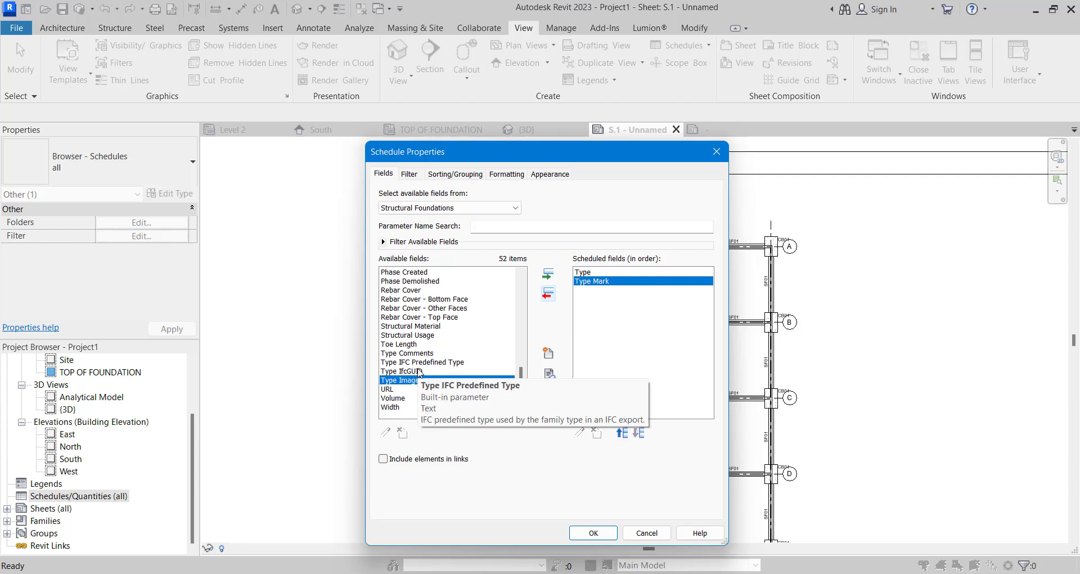
scroll(426, 325, "up", 5)
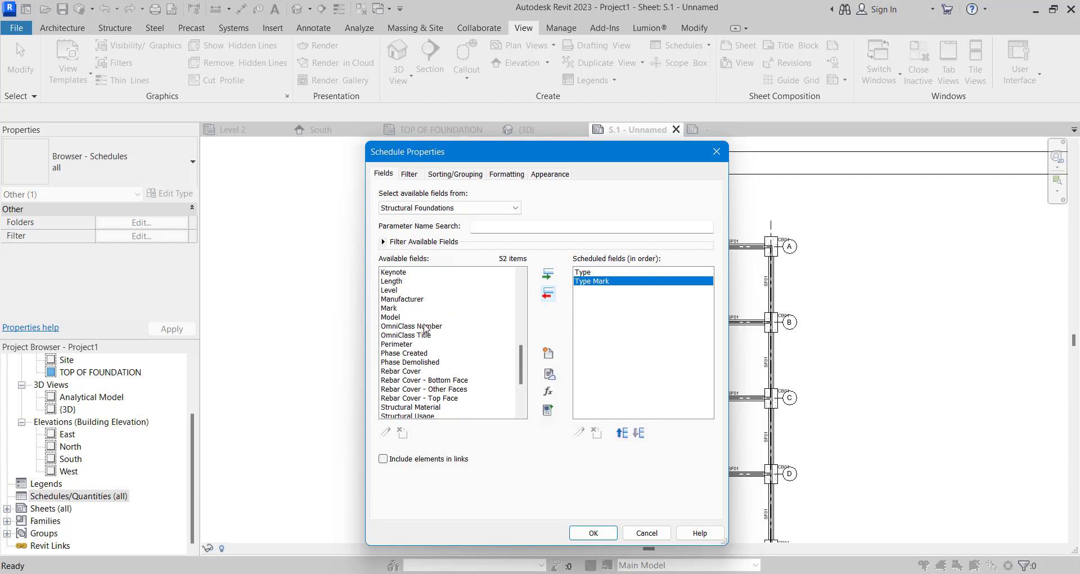
scroll(426, 323, "up", 7)
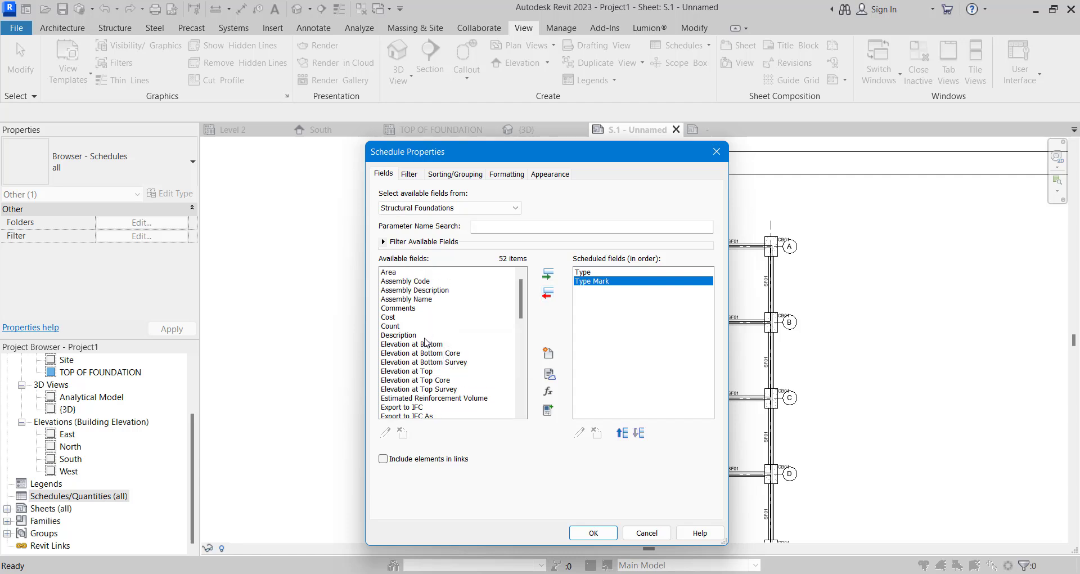
scroll(424, 343, "down", 9)
scroll(418, 369, "down", 2)
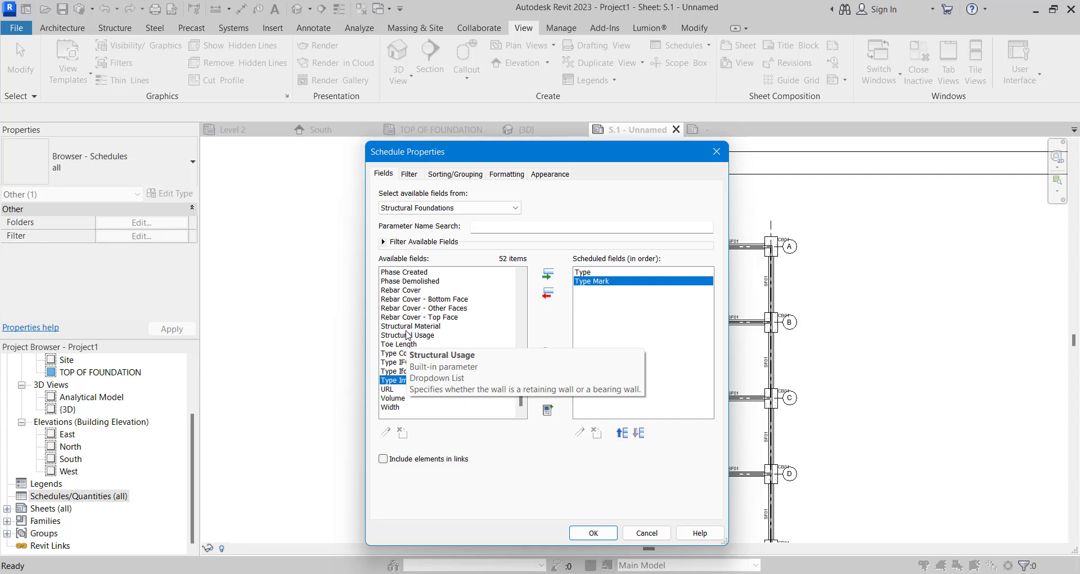
left_click(408, 326)
left_click(550, 275)
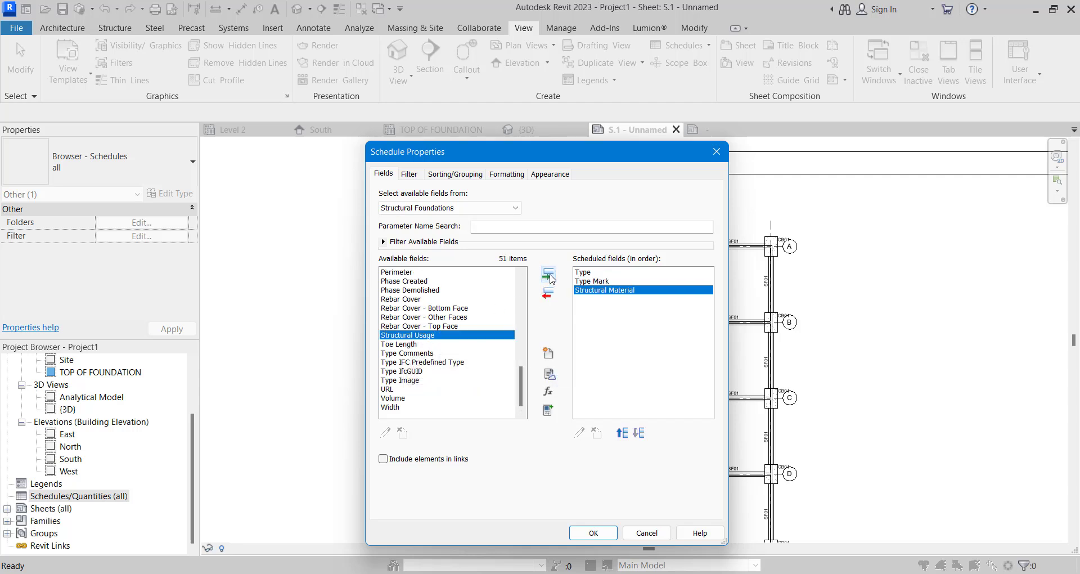
- Order Type Mark ahead of Type in the scheduled fields and generate the Structural Foundation Schedule
left_click(592, 282)
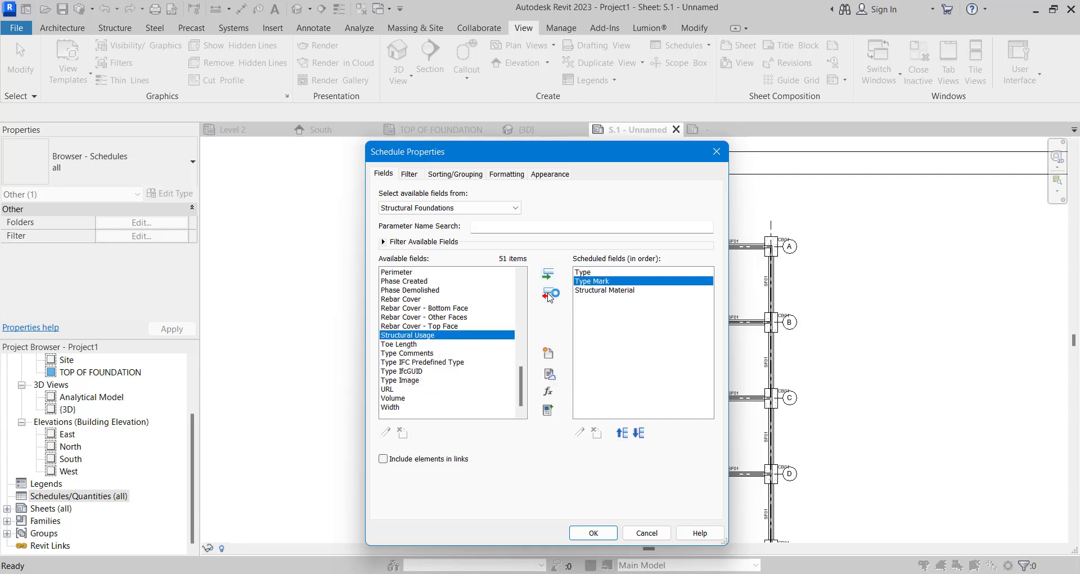
left_click(619, 433)
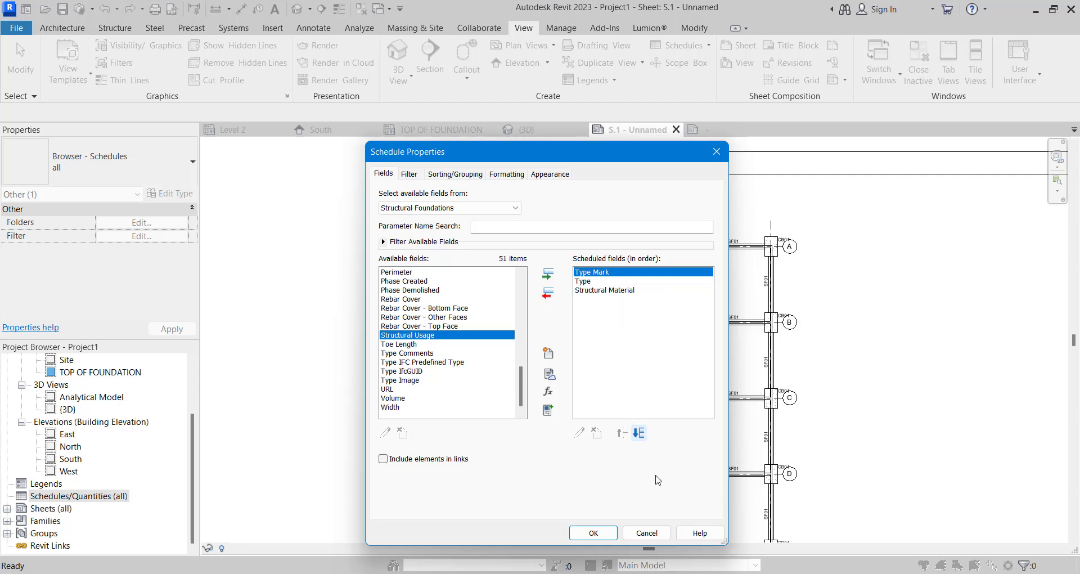
left_click(593, 533)
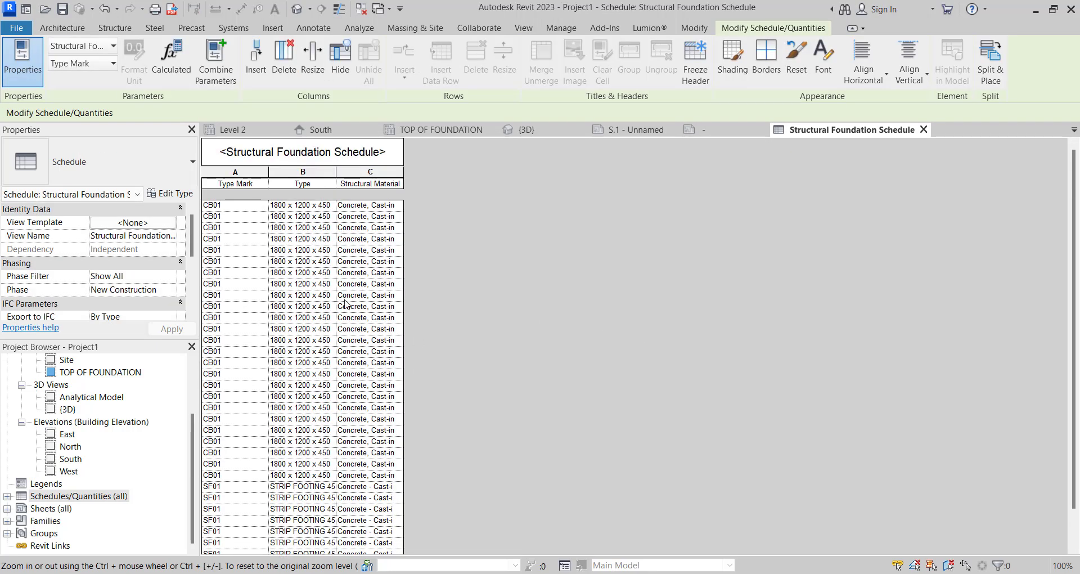
scroll(345, 304, "down", 2)
scroll(352, 308, "up", 2)
scroll(331, 366, "down", 2)
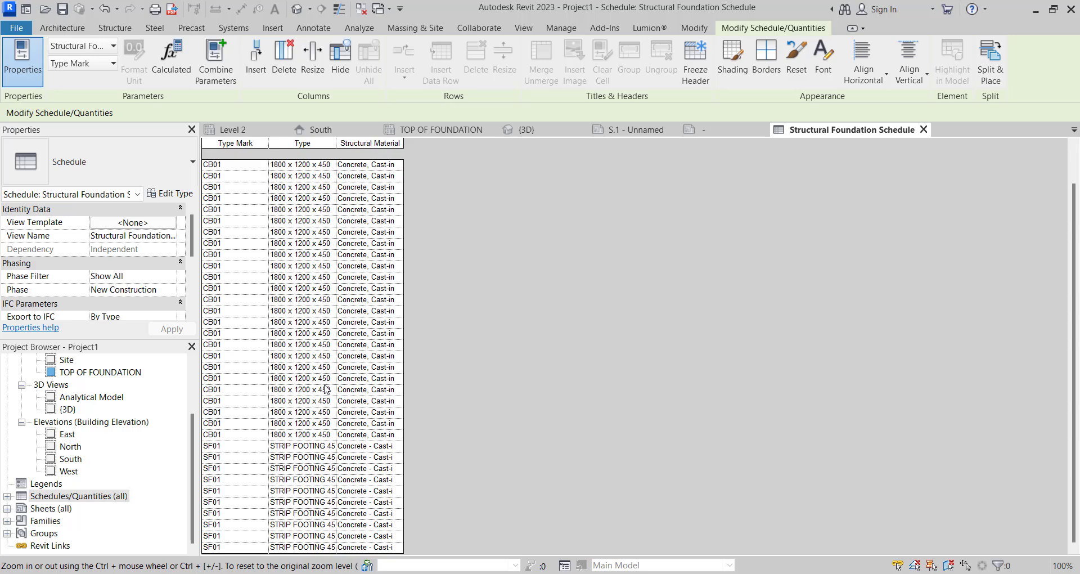
- Turn off itemizing every instance in the Structural Foundation Schedule
scroll(326, 389, "up", 2)
scroll(324, 286, "down", 2)
scroll(111, 302, "down", 4)
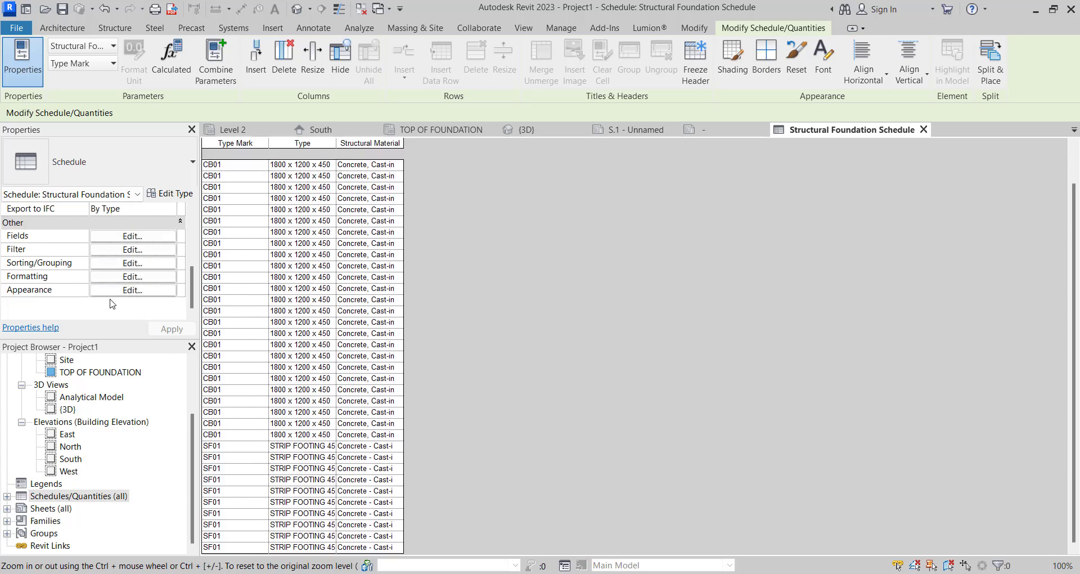
left_click(132, 262)
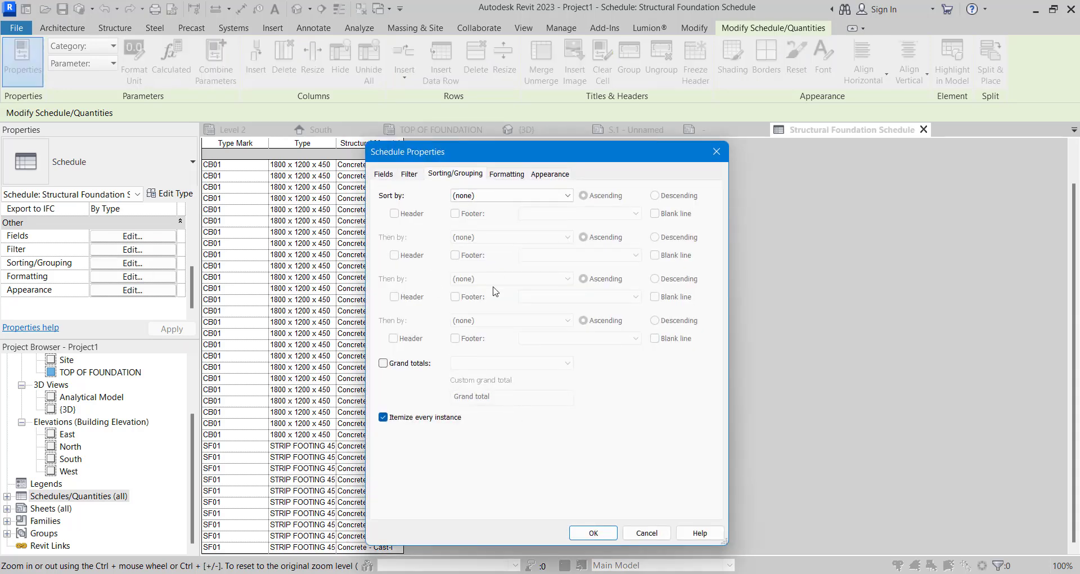
left_click(571, 534)
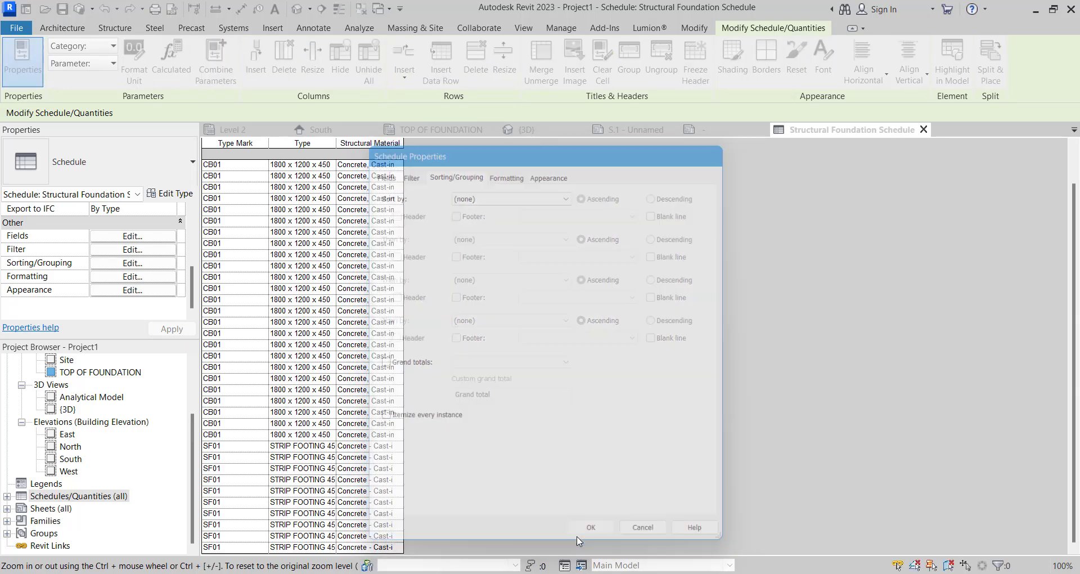
- Sort the Structural Foundation Schedule by Type Mark in ascending order
left_click(133, 250)
left_click(455, 174)
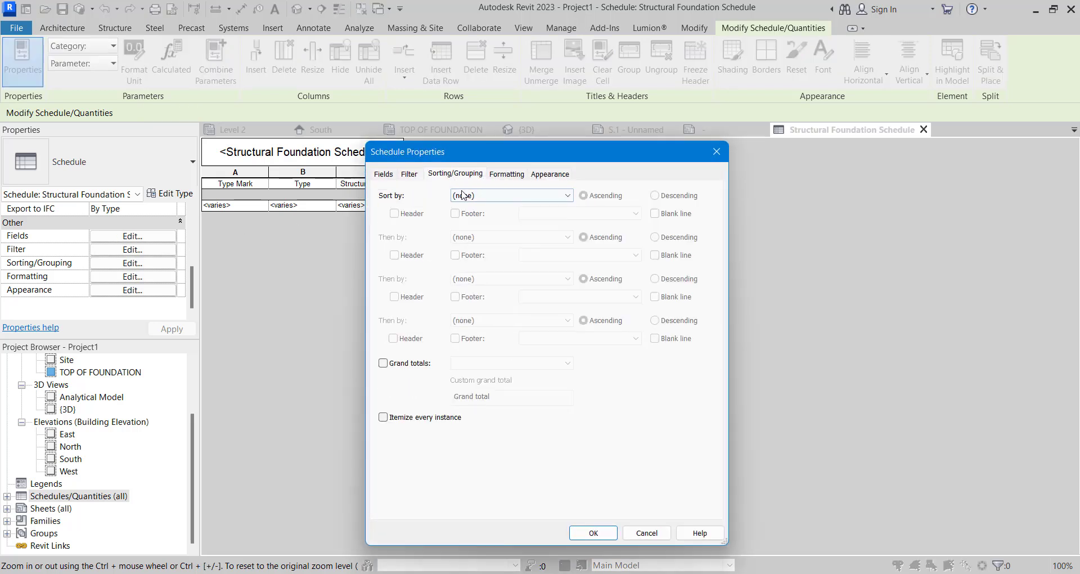
left_click(489, 195)
left_click(484, 217)
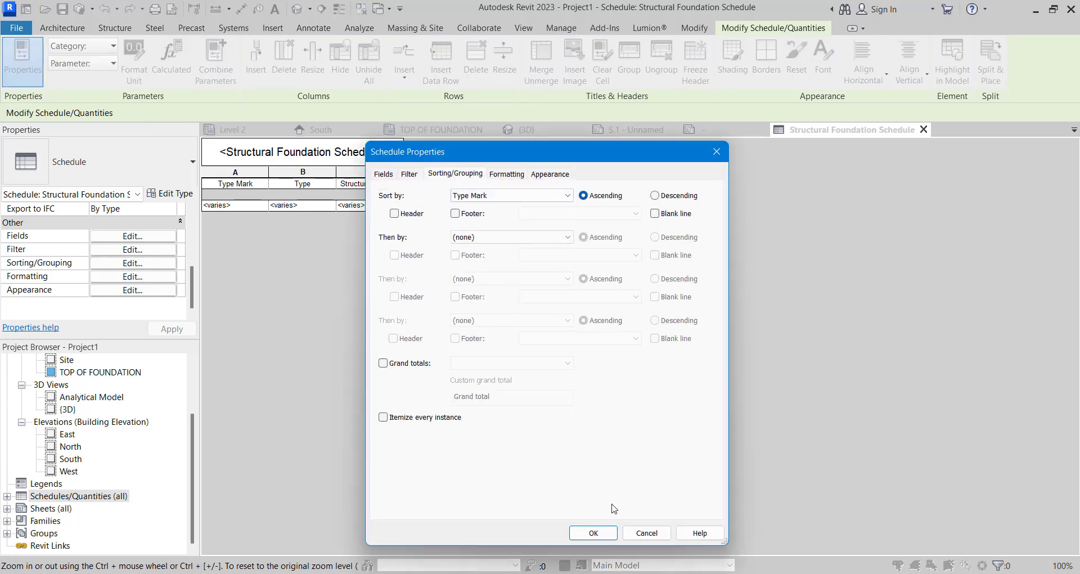
left_click(593, 532)
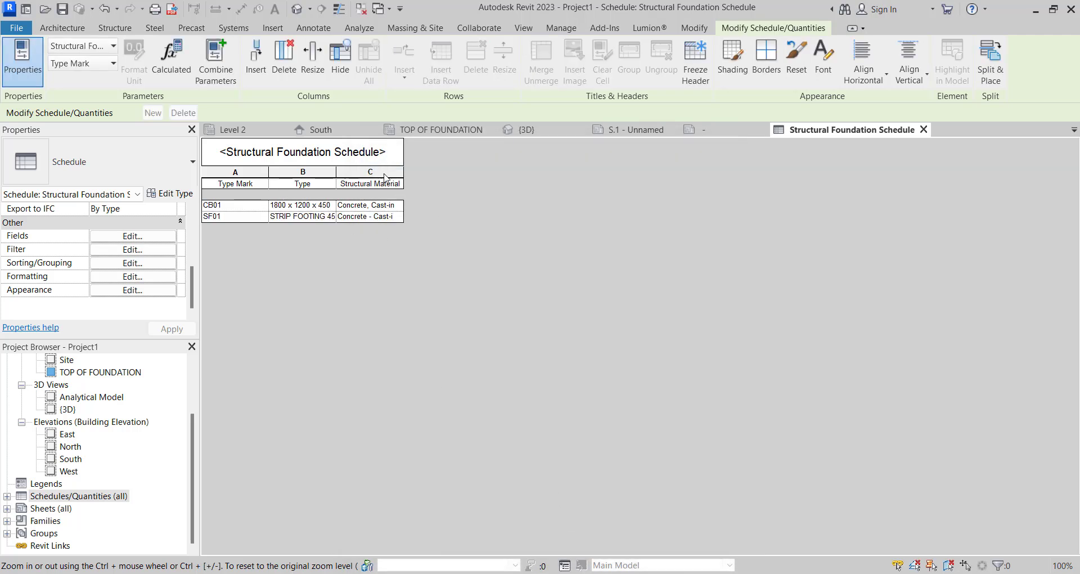
- Widen the schedule's Structural Material column and turn on grand totals showing title, count, and totals
left_click(403, 171)
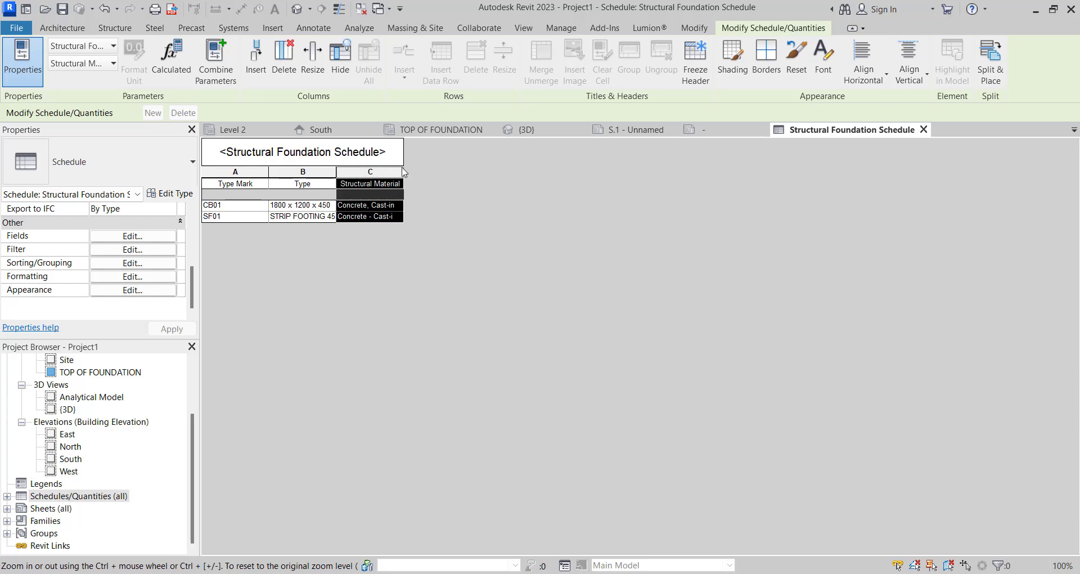
left_click_drag(404, 169, 467, 175)
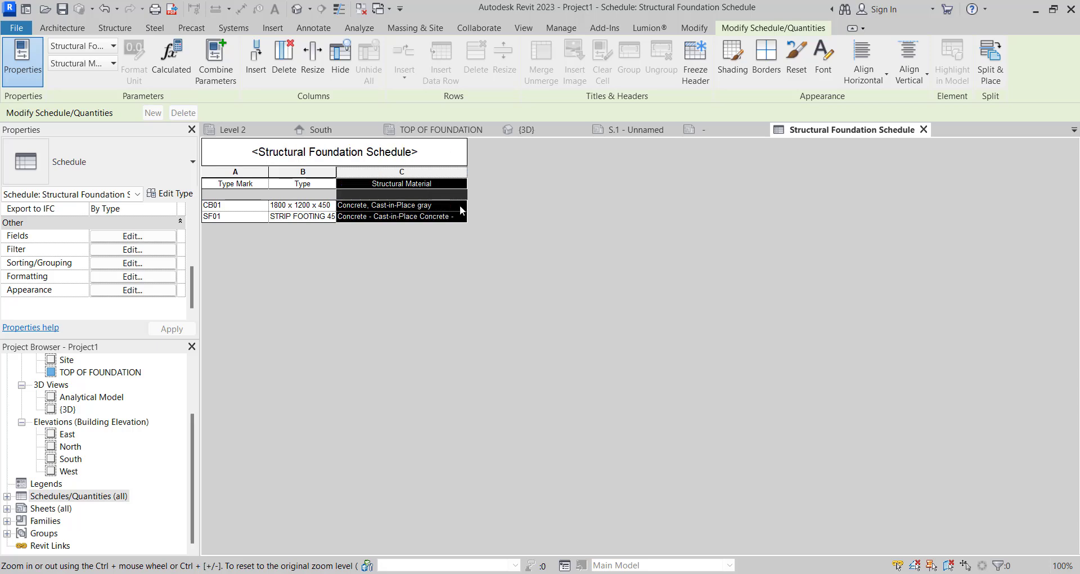
left_click(130, 263)
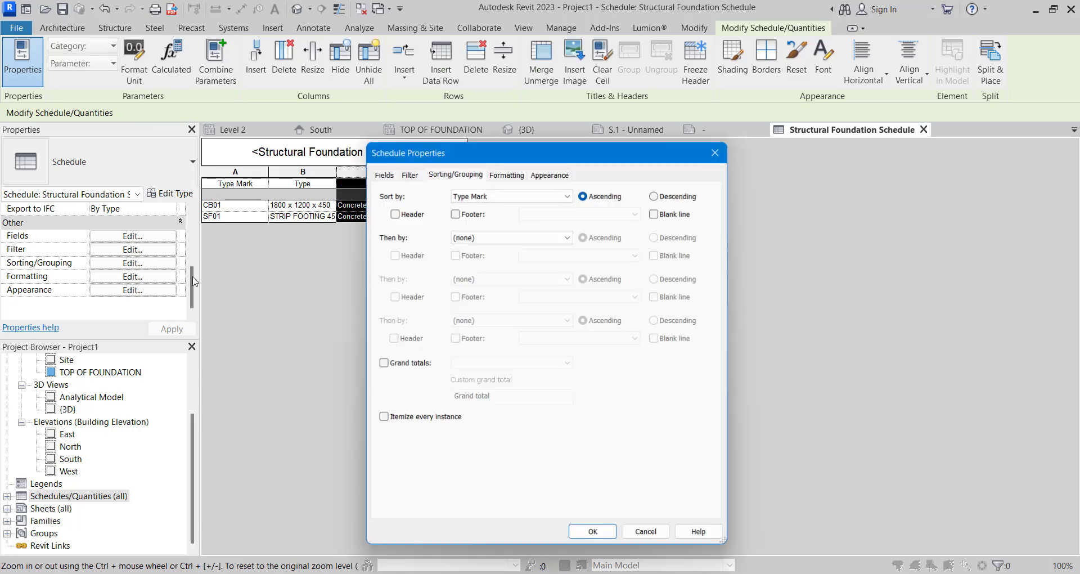
left_click(383, 363)
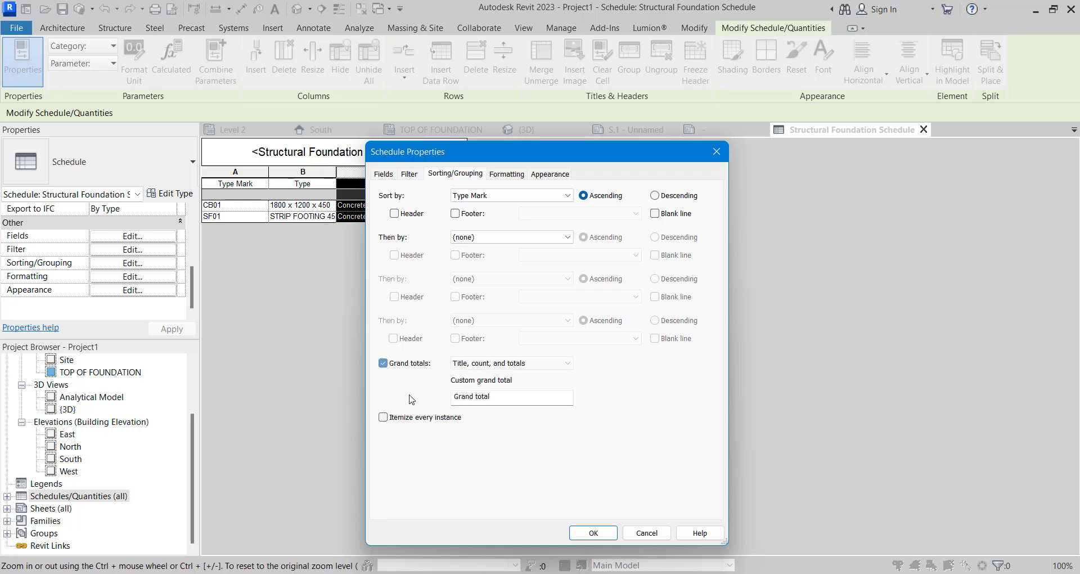
left_click(581, 535)
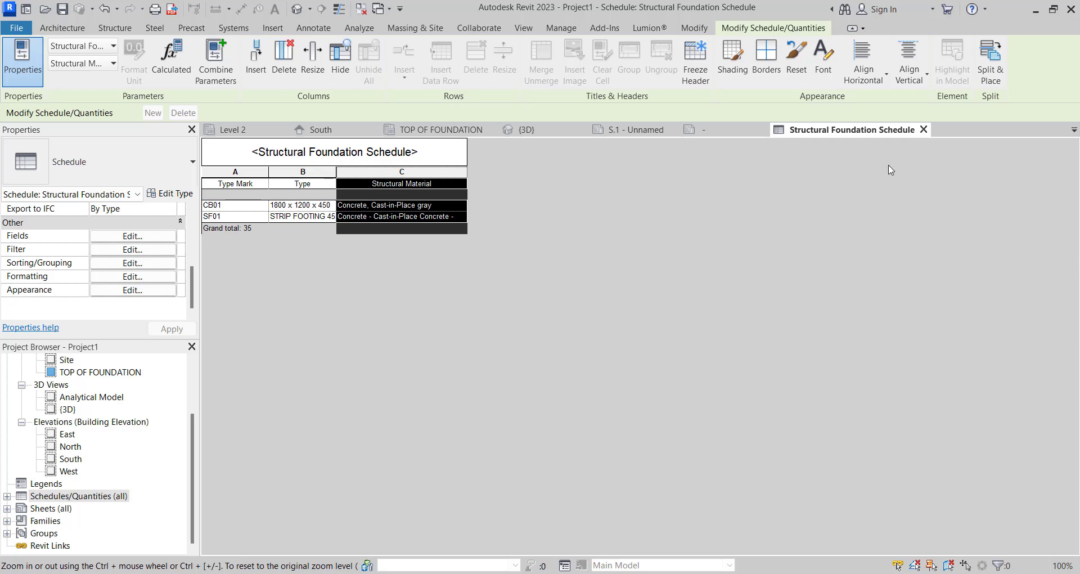
- Open the S.1 sheet that holds the foundation plan
left_click(434, 128)
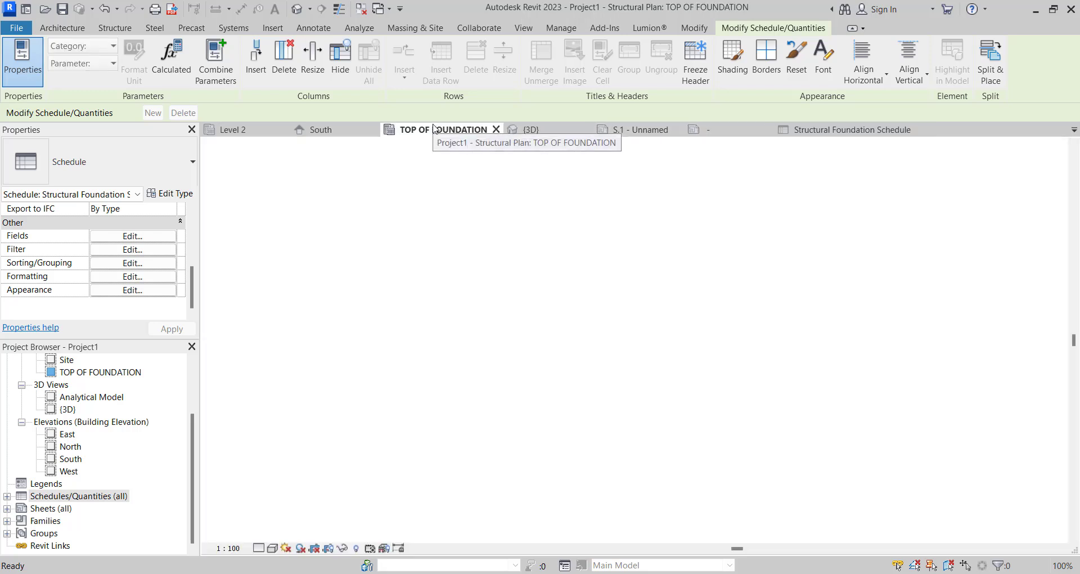
scroll(478, 345, "down", 4)
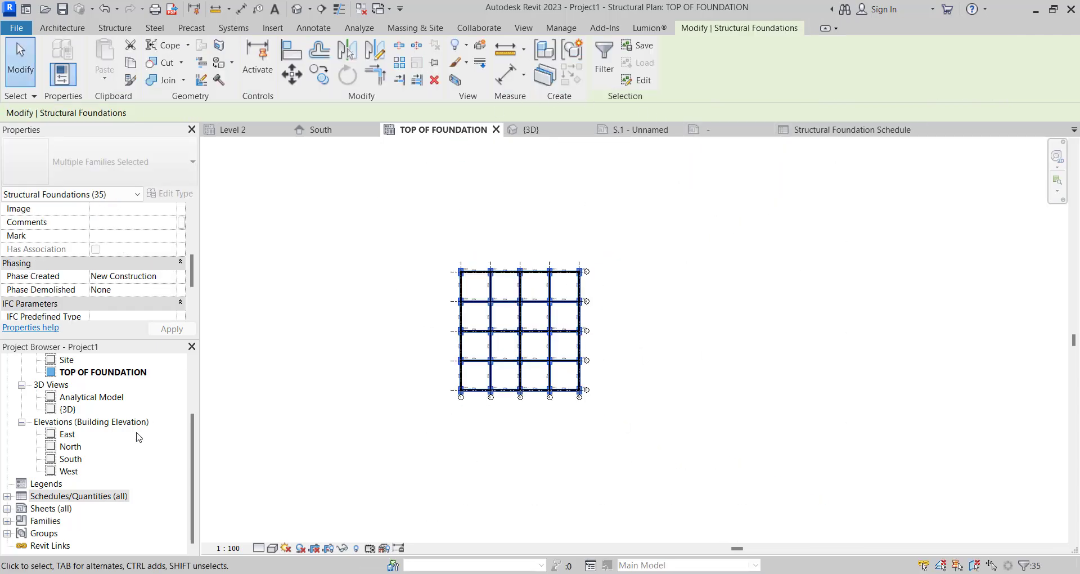
double_click(50, 509)
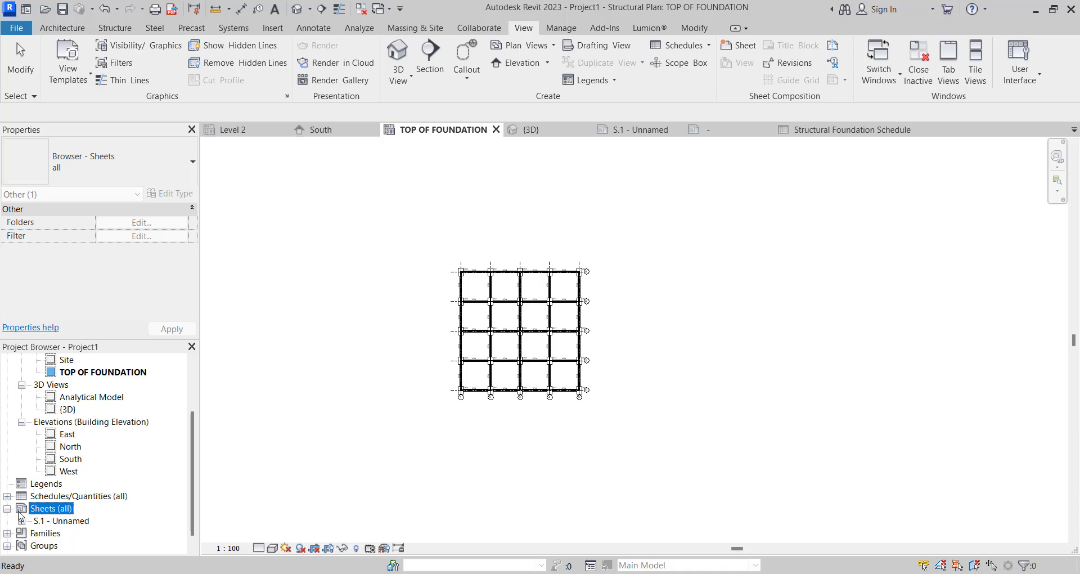
double_click(48, 522)
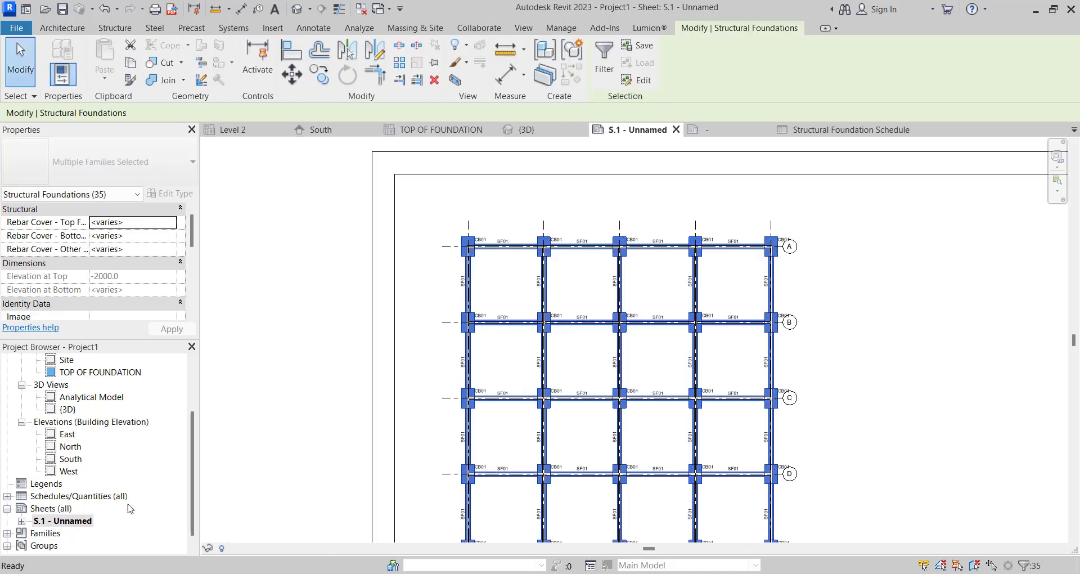
right_click(53, 521)
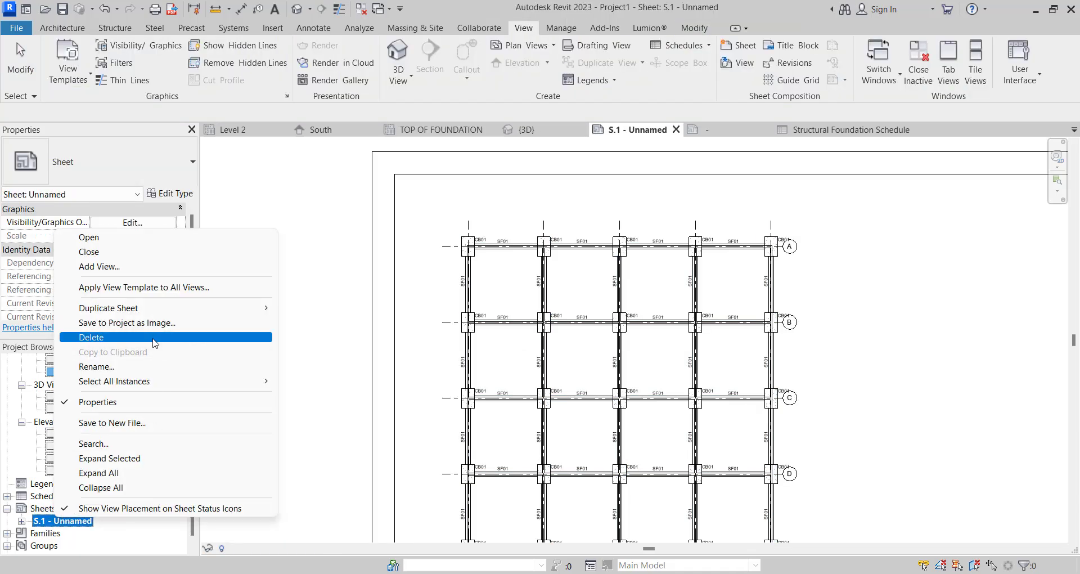
left_click(119, 366)
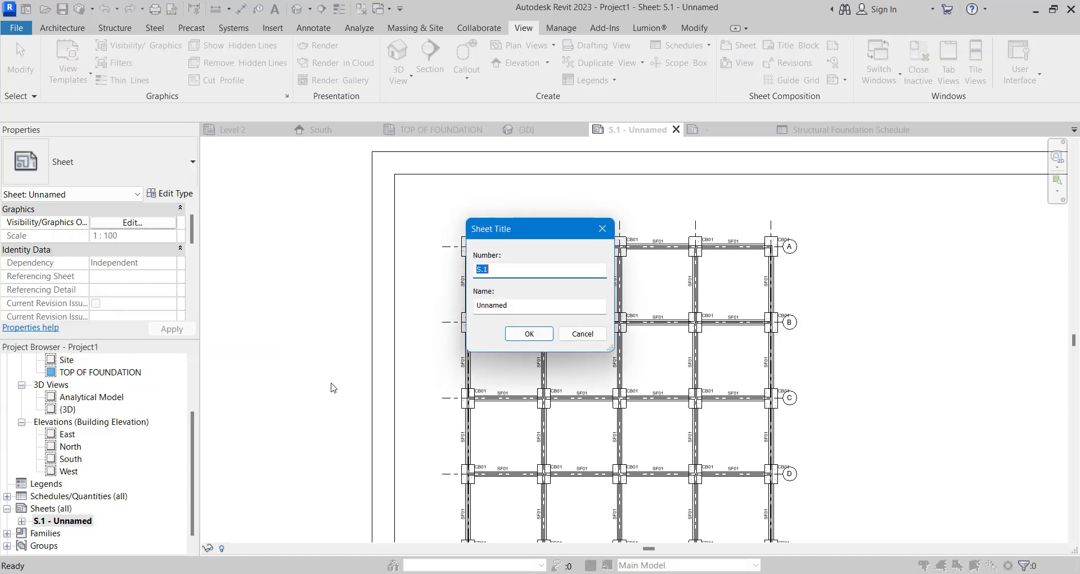
key("Tab")
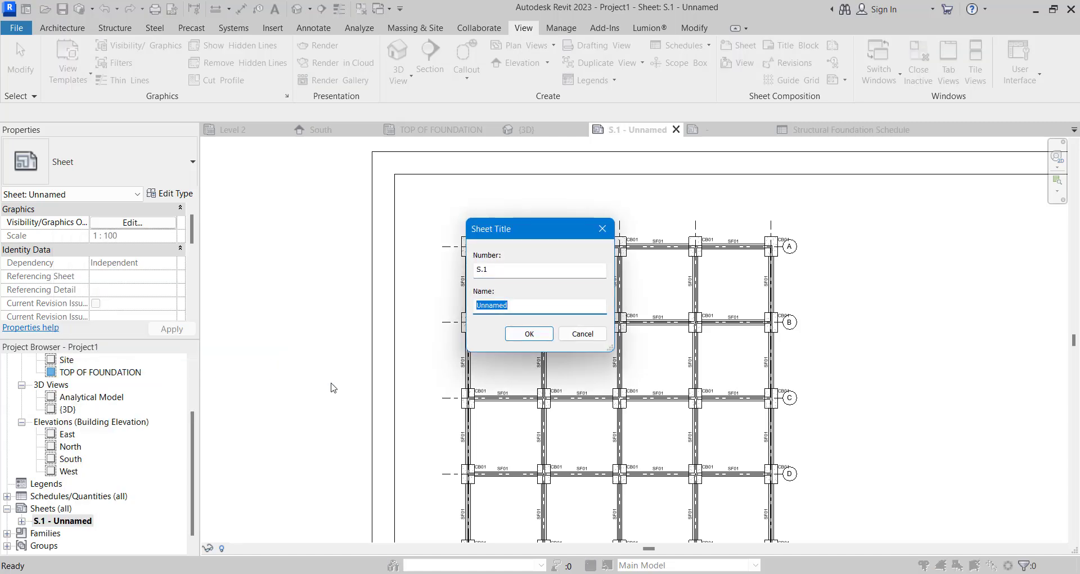
type("TOP OF FOUNDATION")
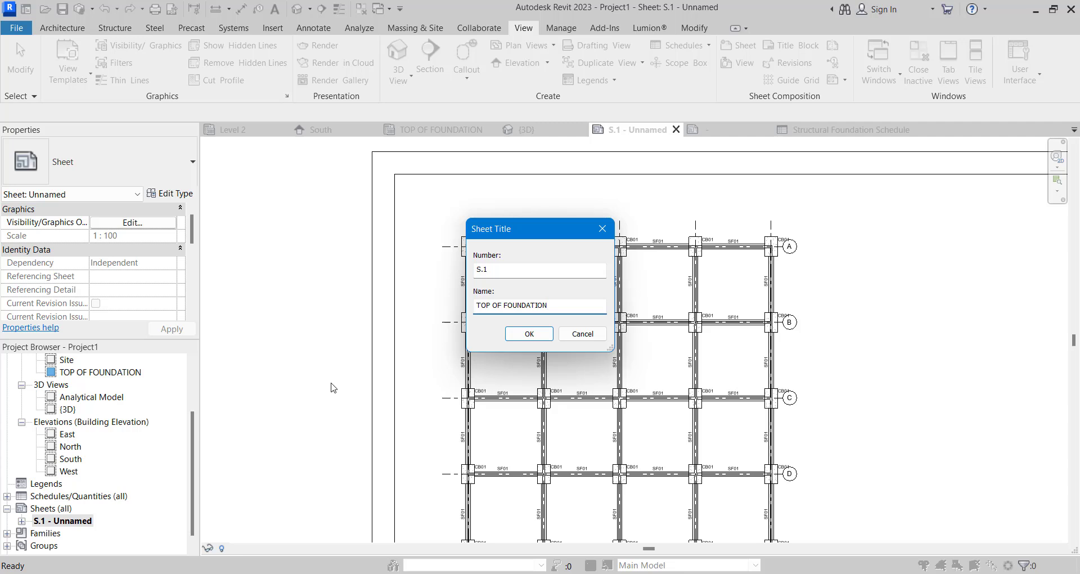
left_click(564, 337)
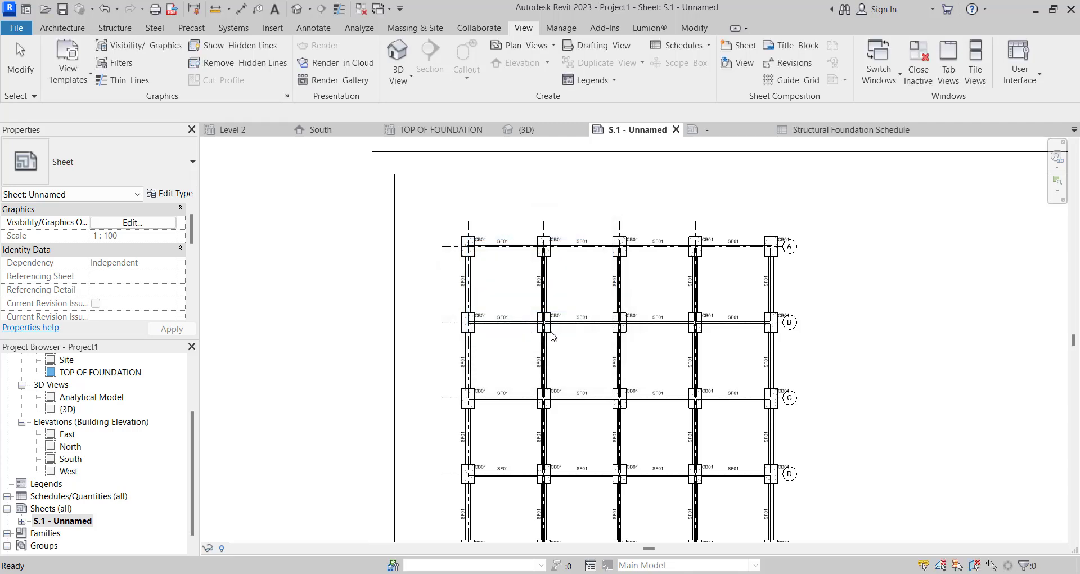
- Rename sheet S.1 as TOP OF FOUNDATION
right_click(75, 522)
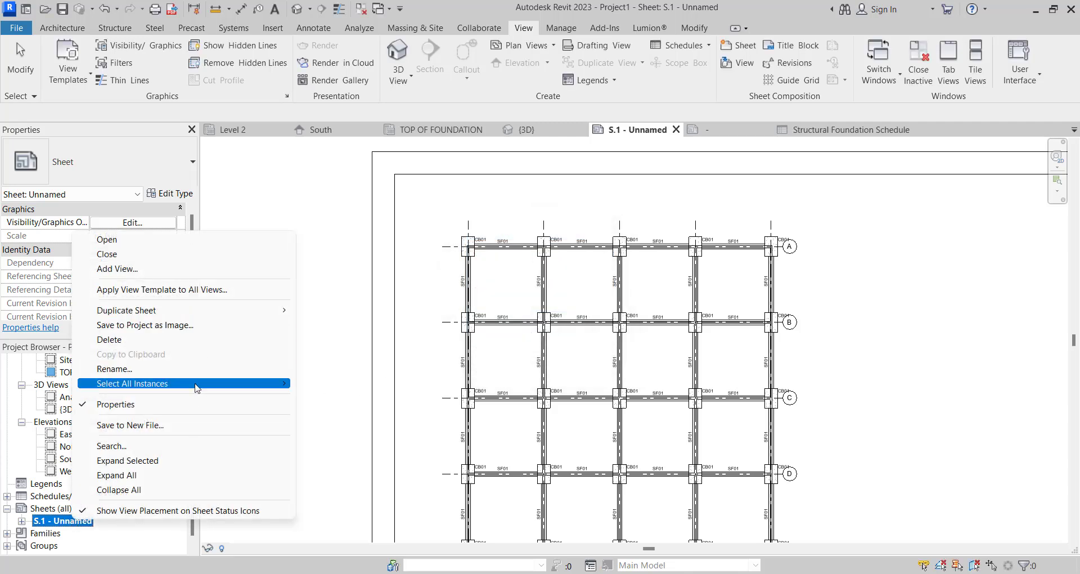
left_click(264, 364)
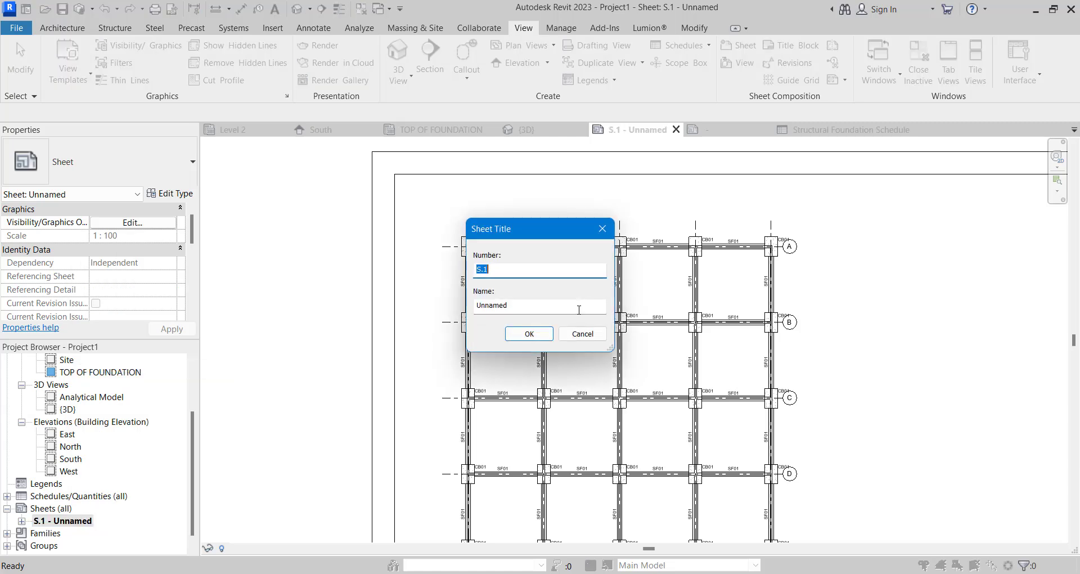
key("Tab")
type("T")
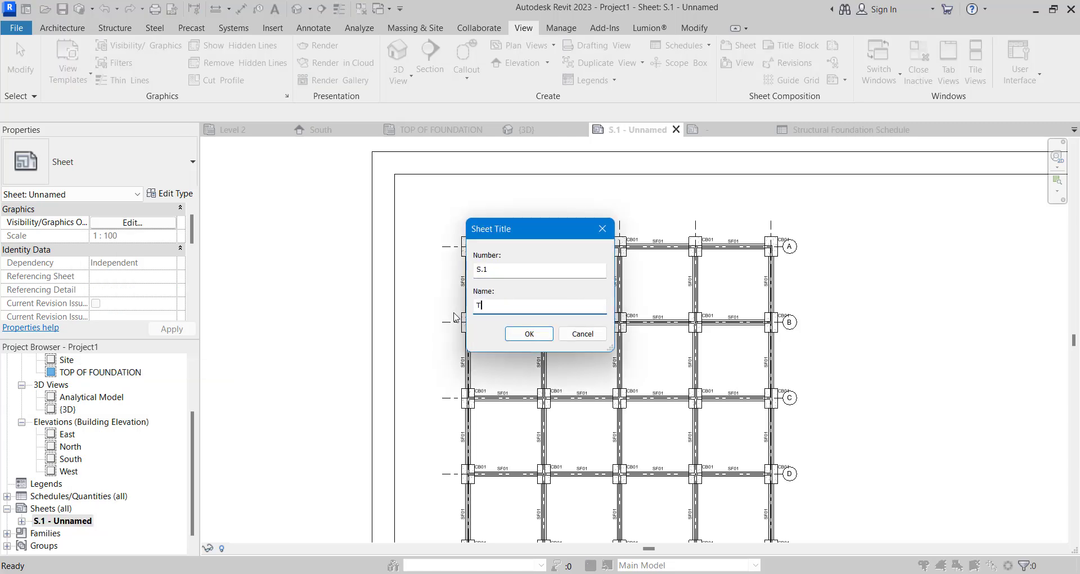
type("OP OF FOUNDATION")
left_click(526, 329)
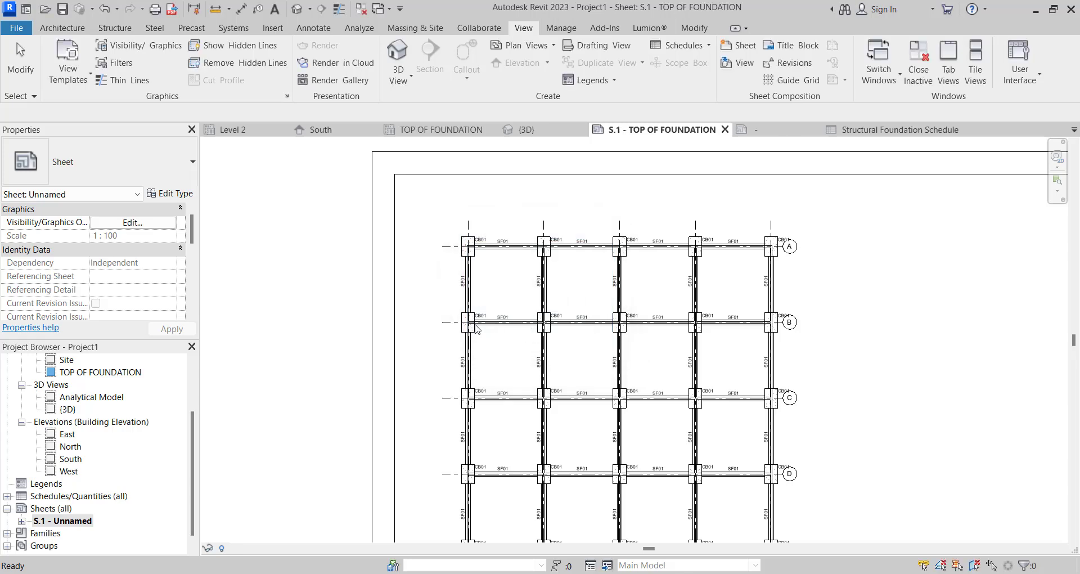
- Place the Structural Foundation Schedule on the S.1 sheet between the foundation plan and the title block
scroll(362, 333, "down", 5)
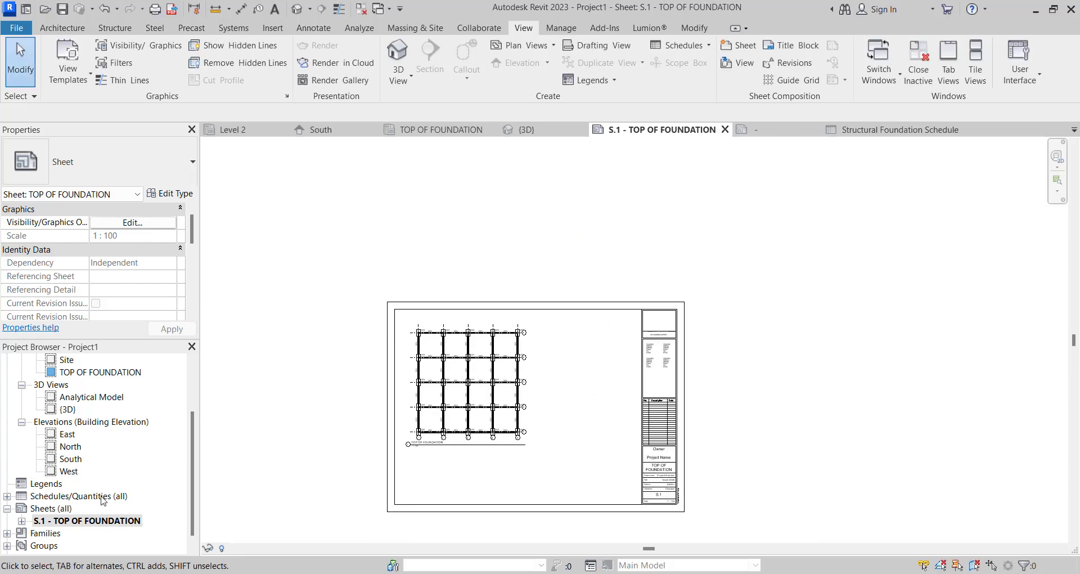
scroll(35, 501, "down", 1)
left_click(7, 483)
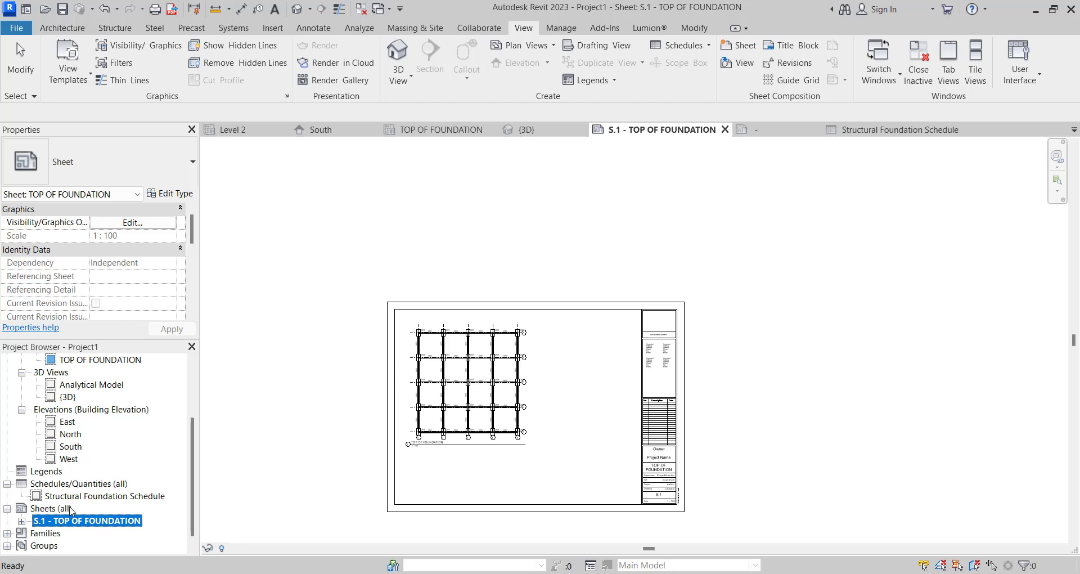
left_click(90, 497)
left_click_drag(625, 417, 698, 322)
scroll(606, 324, "up", 5)
- Widen the placed schedule's Type column to fit the strip footing type on one line and shift the schedule toward the plan
left_click(606, 321)
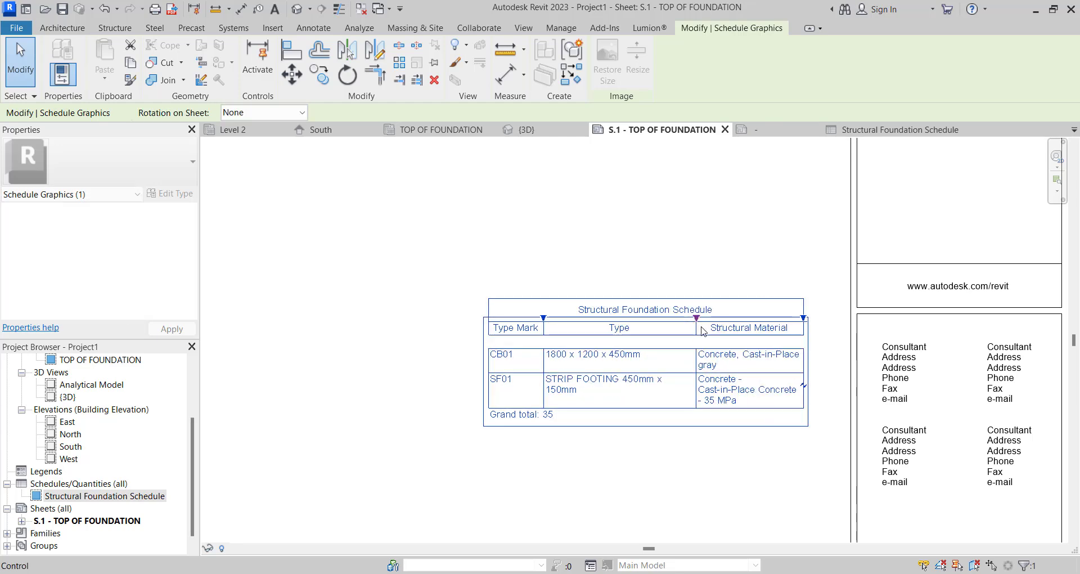
scroll(677, 381, "down", 3)
left_click(642, 460)
left_click(693, 361)
scroll(693, 361, "up", 3)
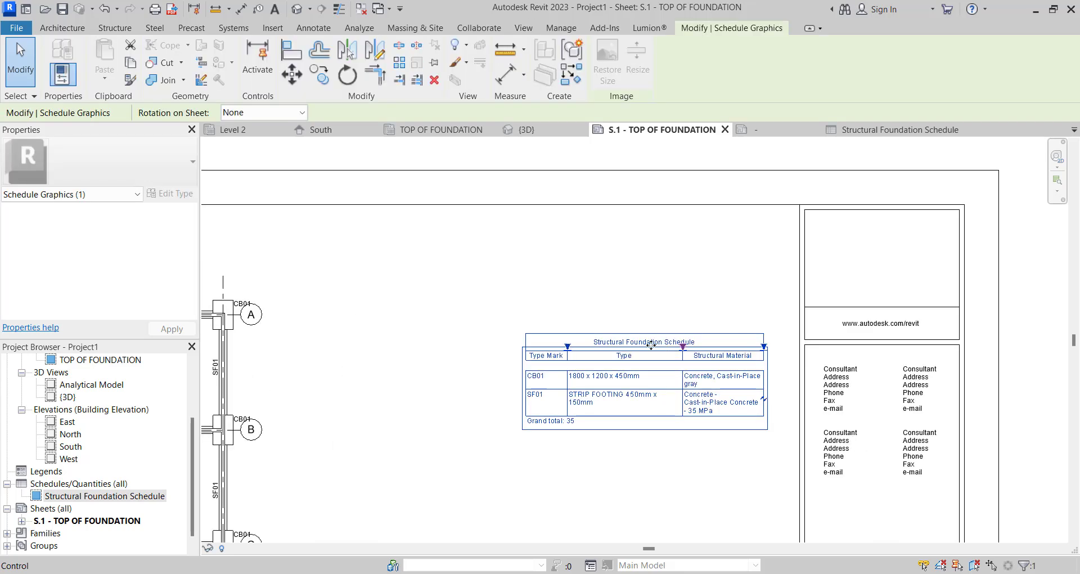
left_click_drag(636, 346, 559, 345)
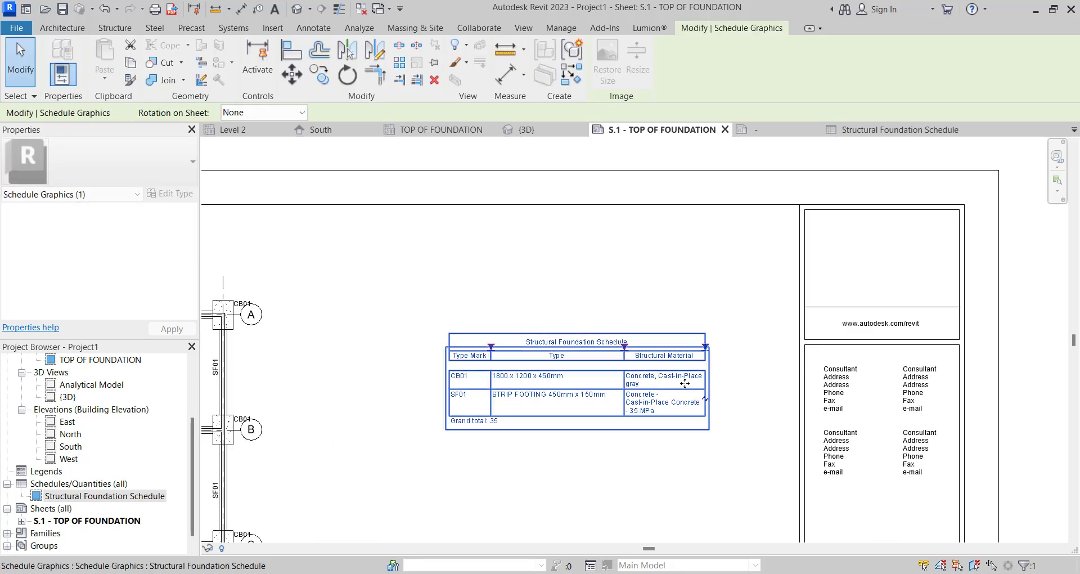
- Move the schedule to the upper corner of the sheet's drawing area, next to the title block
left_click(610, 454)
scroll(607, 389, "down", 2)
left_click(608, 389)
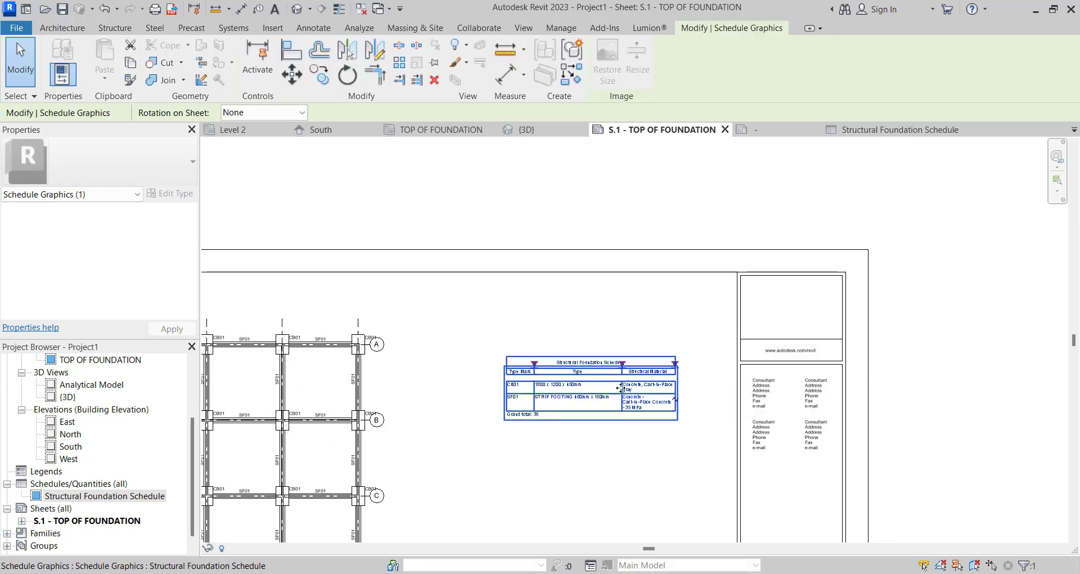
left_click_drag(608, 389, 655, 247)
scroll(633, 263, "down", 3)
left_click(622, 352)
- Examine the CB01 and SF01 footing tags and the grid layout in the foundation plan on the sheet
scroll(622, 352, "up", 5)
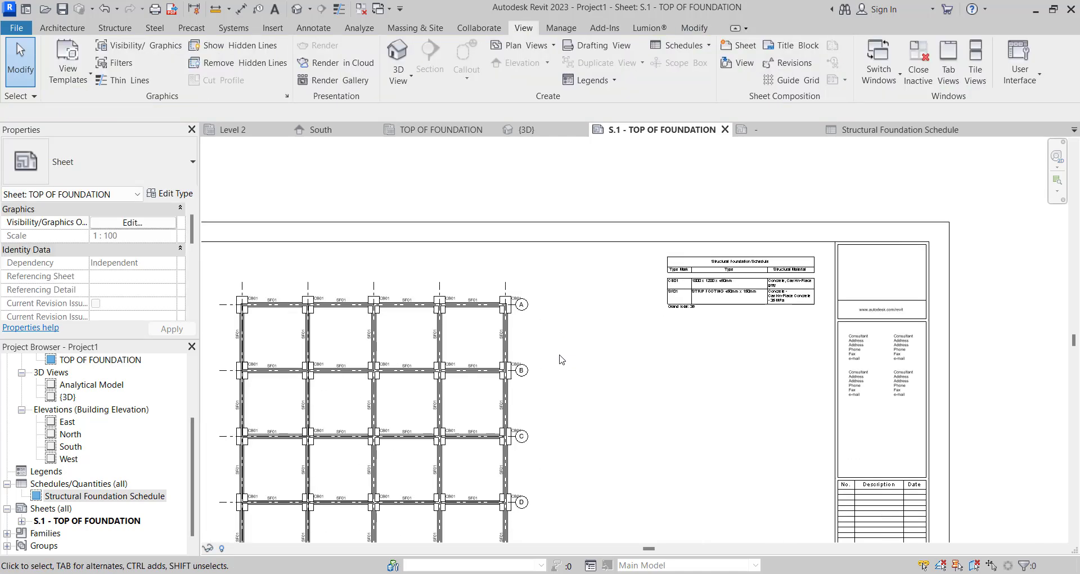
scroll(654, 355, "down", 5)
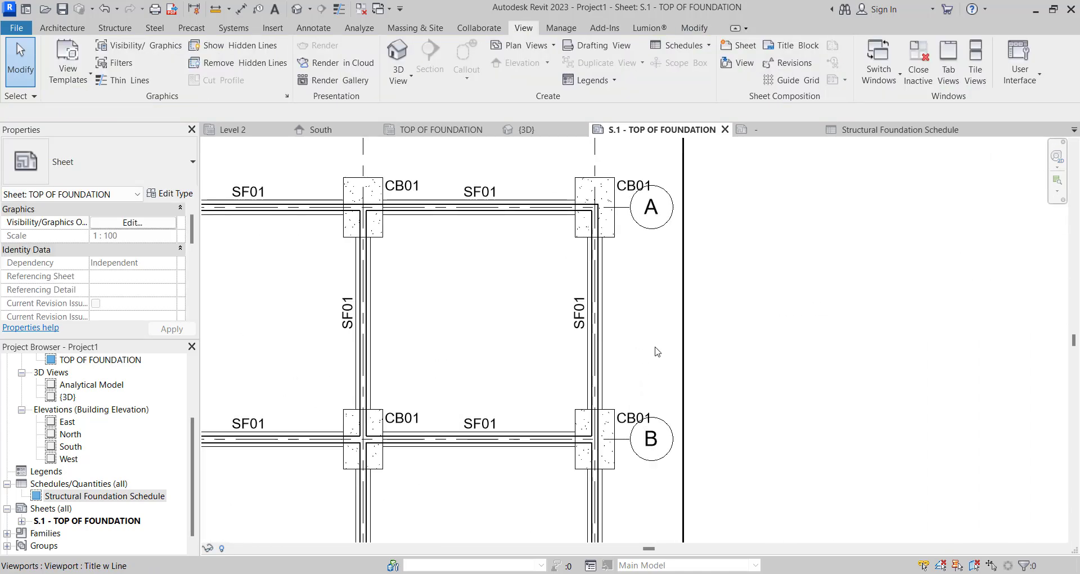
scroll(422, 363, "up", 3)
scroll(422, 363, "up", 1)
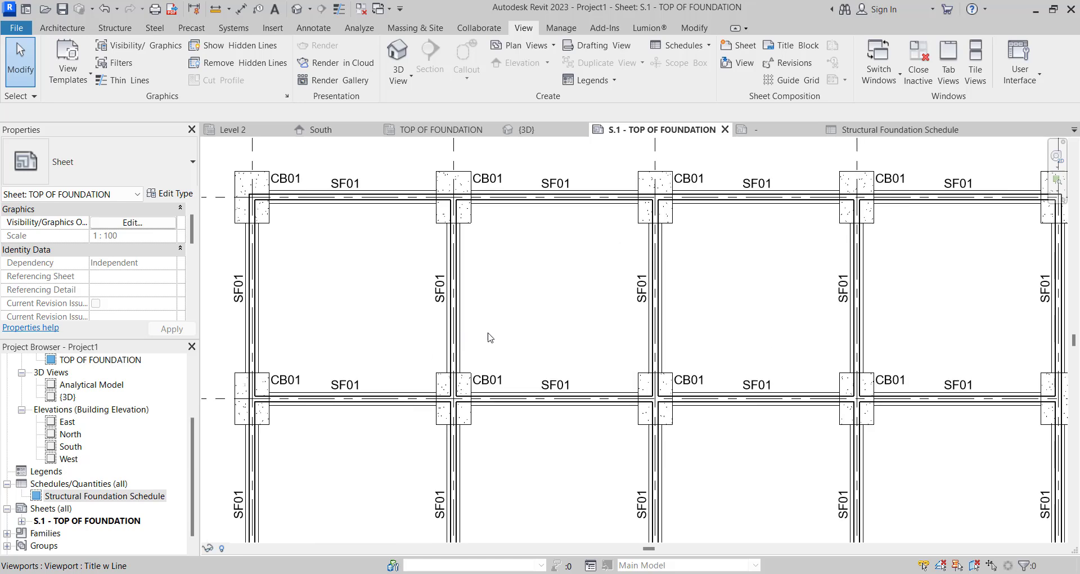
scroll(489, 336, "down", 2)
scroll(550, 270, "up", 3)
scroll(394, 287, "up", 5)
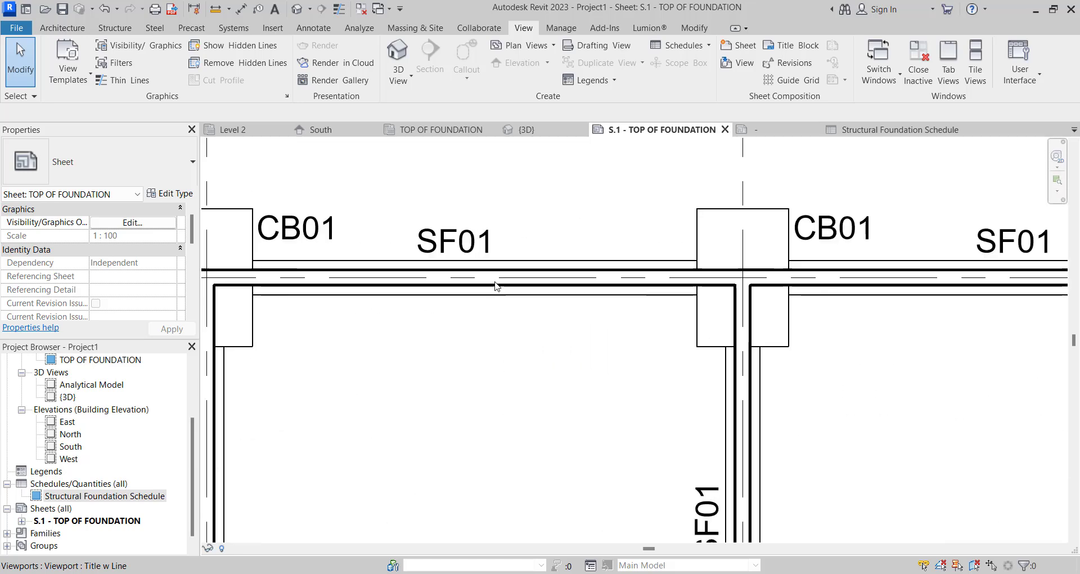
scroll(580, 290, "down", 5)
scroll(519, 294, "up", 3)
scroll(520, 327, "down", 4)
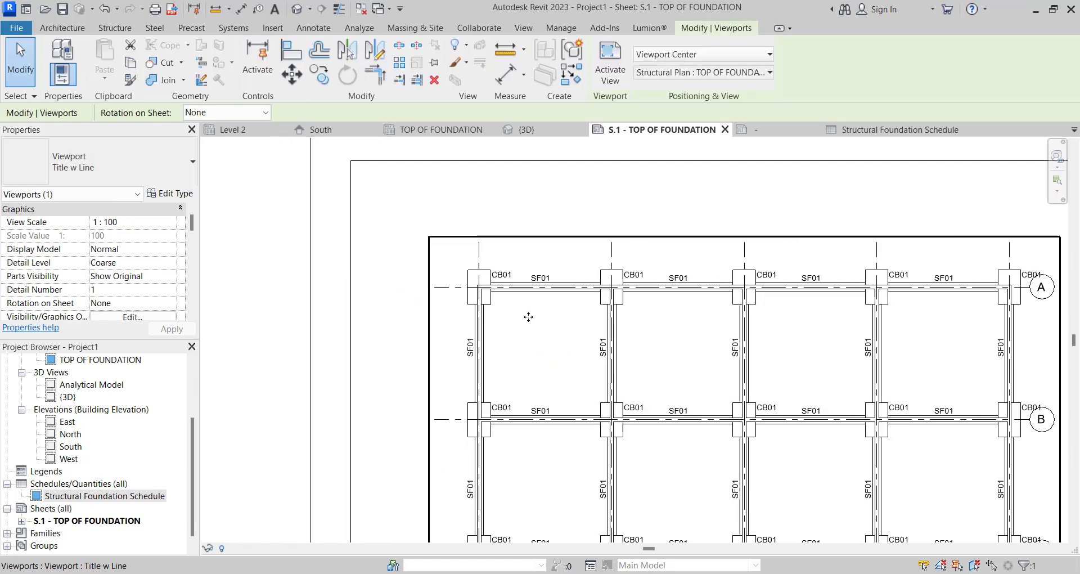
- Activate the foundation plan on the sheet and choose the M_Concrete-Rectangular-Column 300 x 450mm type for new structural columns
double_click(526, 315)
left_click(125, 28)
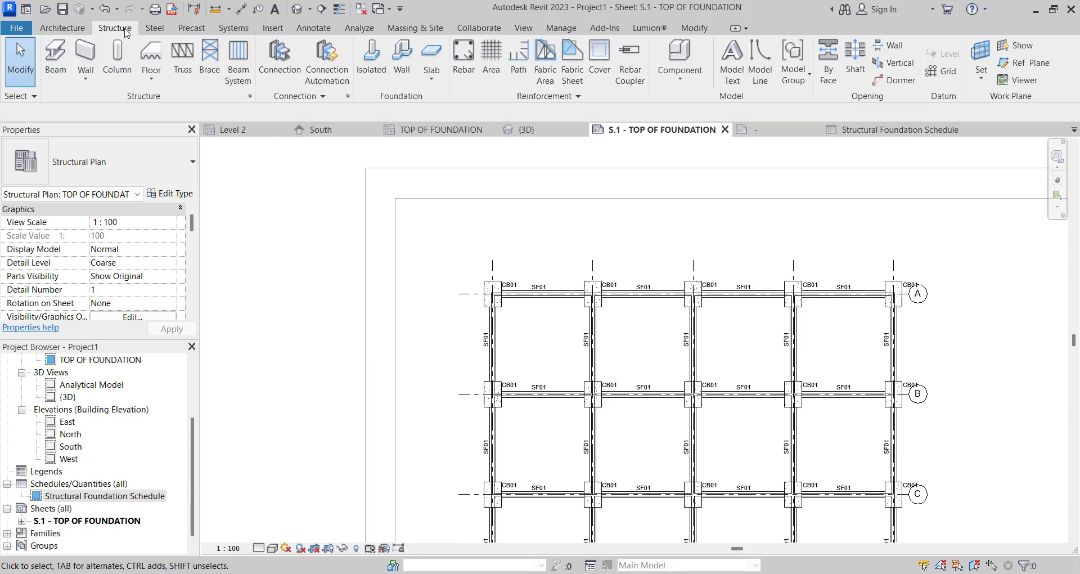
left_click(117, 51)
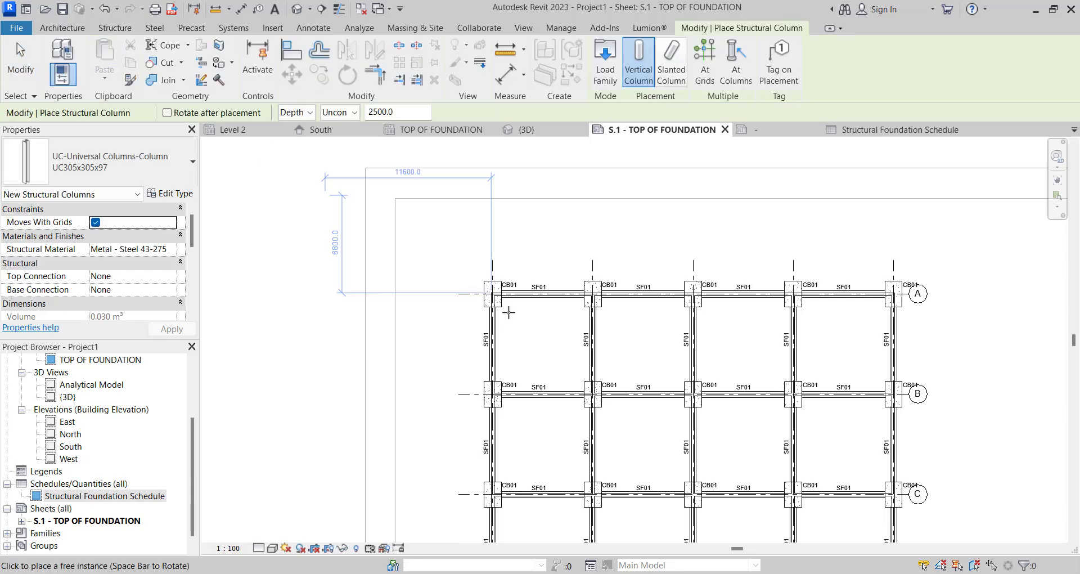
left_click(163, 153)
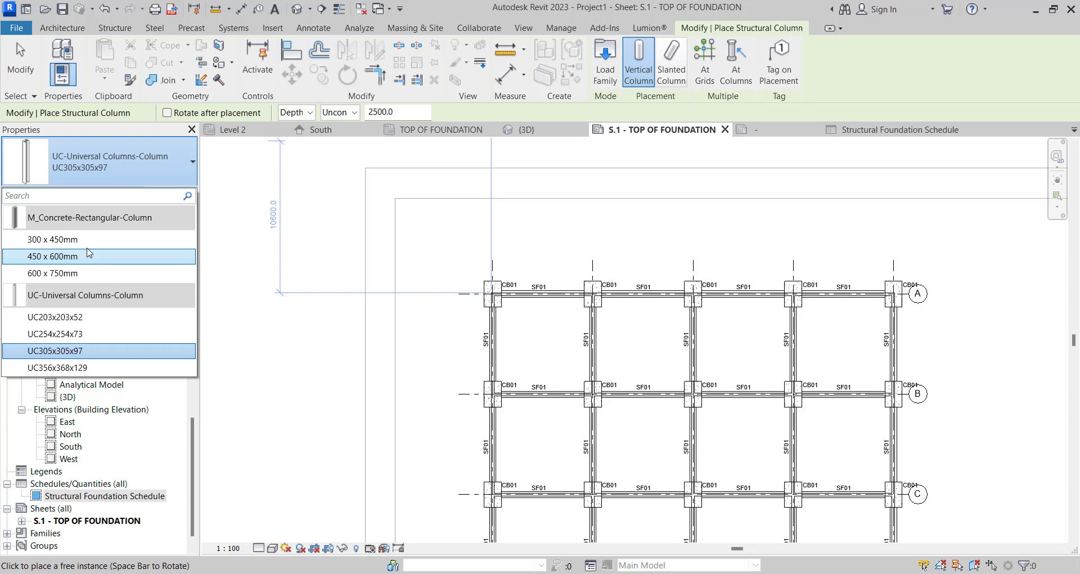
left_click(96, 239)
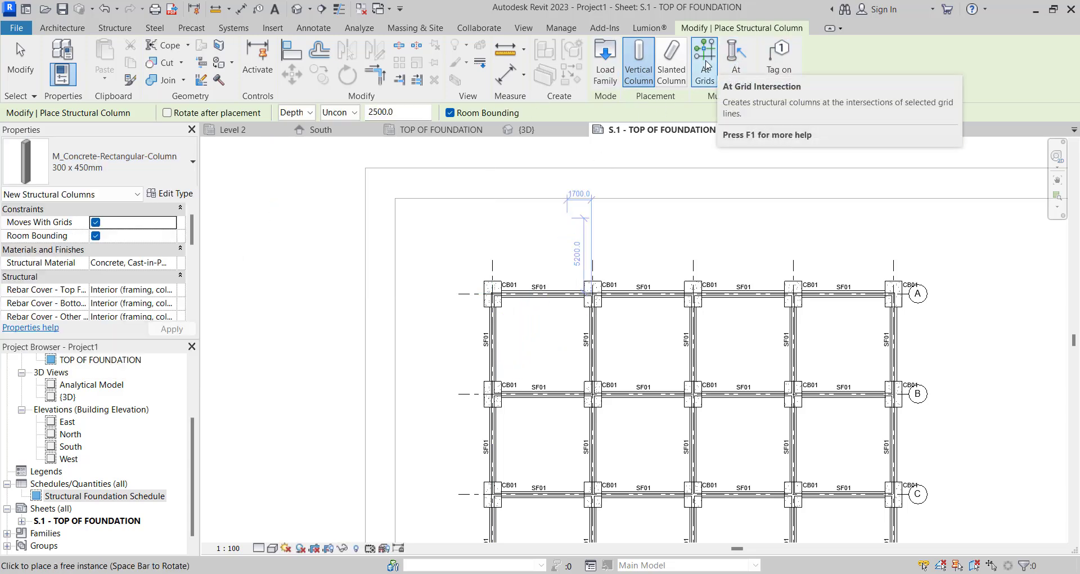
- Place the concrete columns at all intersections of grids A–E and 1–5 with the At Grids option
left_click(707, 67)
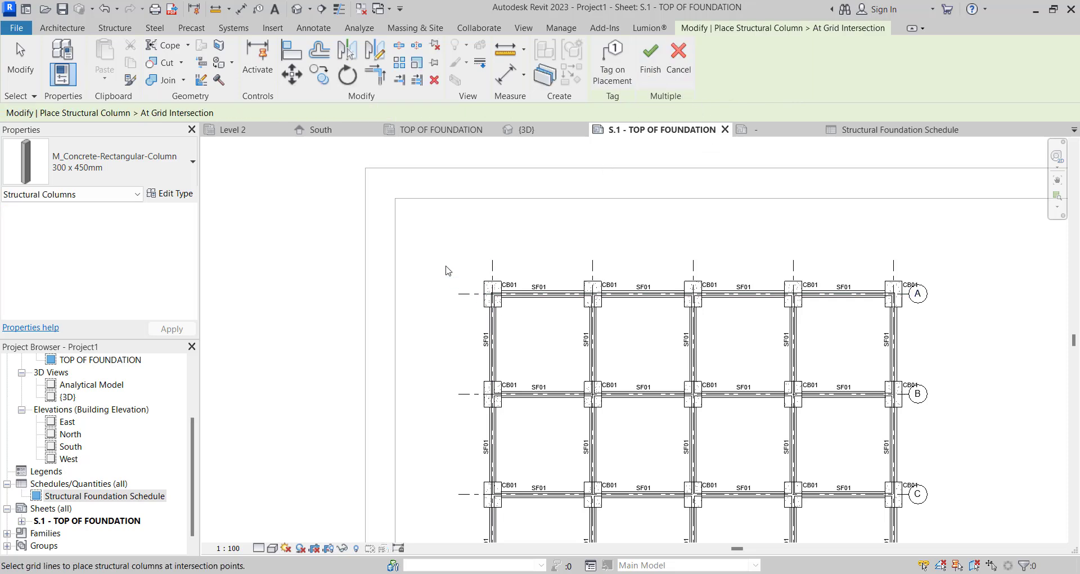
left_click_drag(442, 247, 663, 429)
scroll(653, 313, "down", 4)
scroll(786, 509, "up", 4)
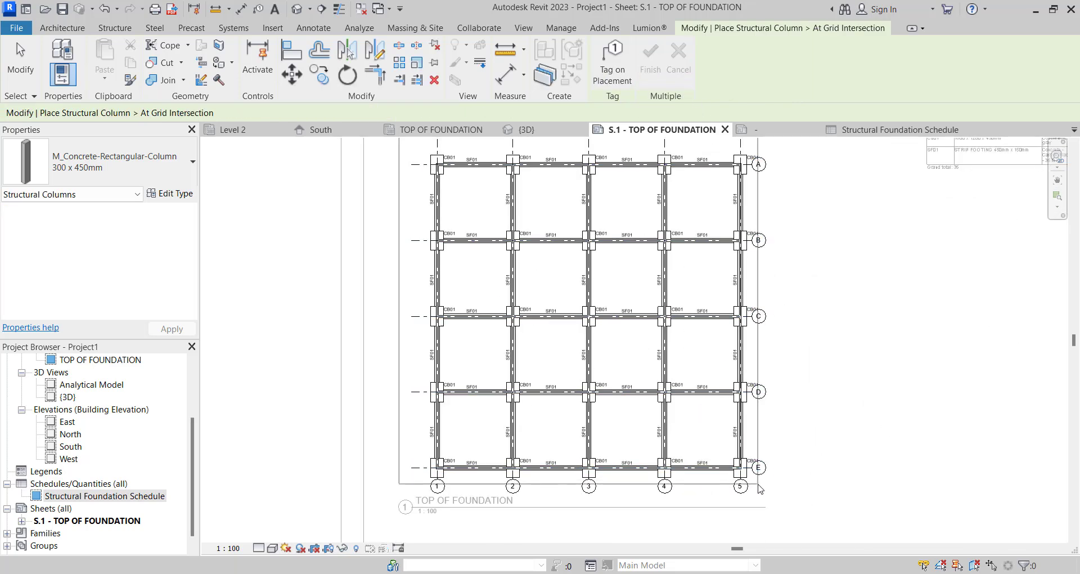
scroll(779, 513, "down", 2)
left_click_drag(787, 515, 787, 515)
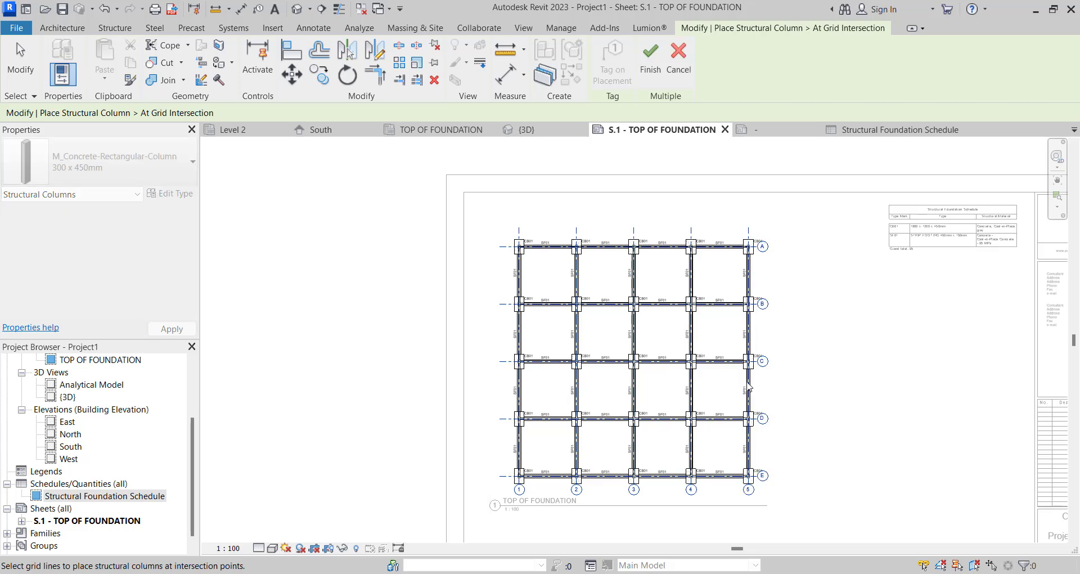
left_click(645, 75)
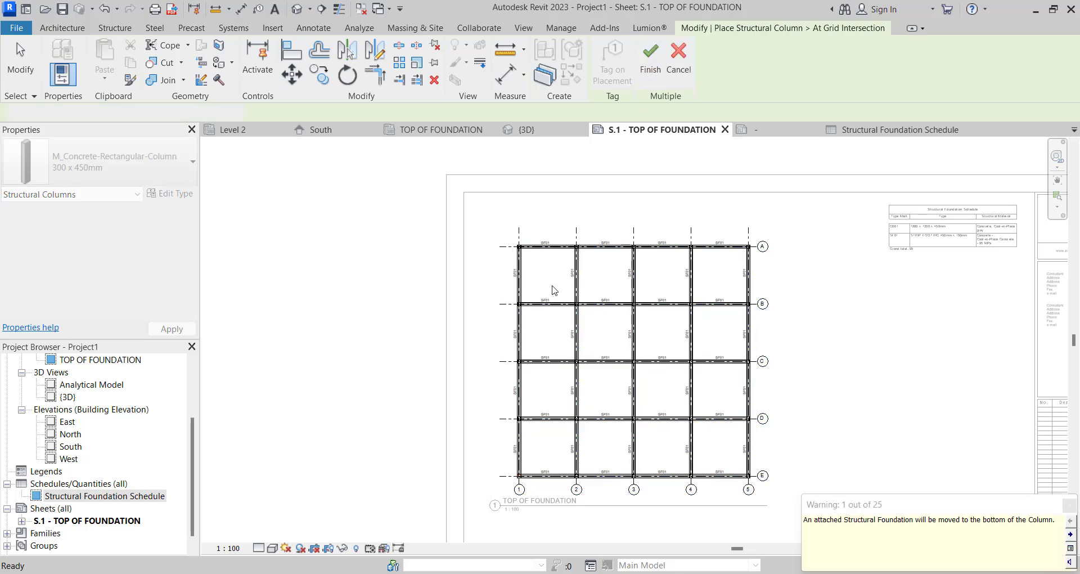
scroll(506, 303, "down", 1)
scroll(495, 301, "up", 5)
scroll(518, 289, "down", 5)
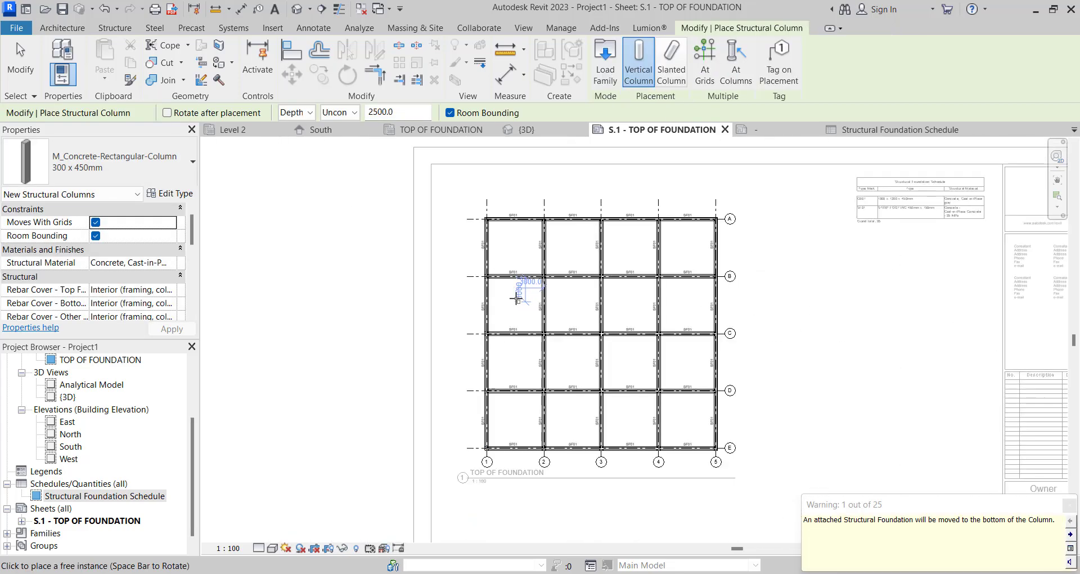
key("Escape")
key("Escape")
scroll(309, 203, "up", 3)
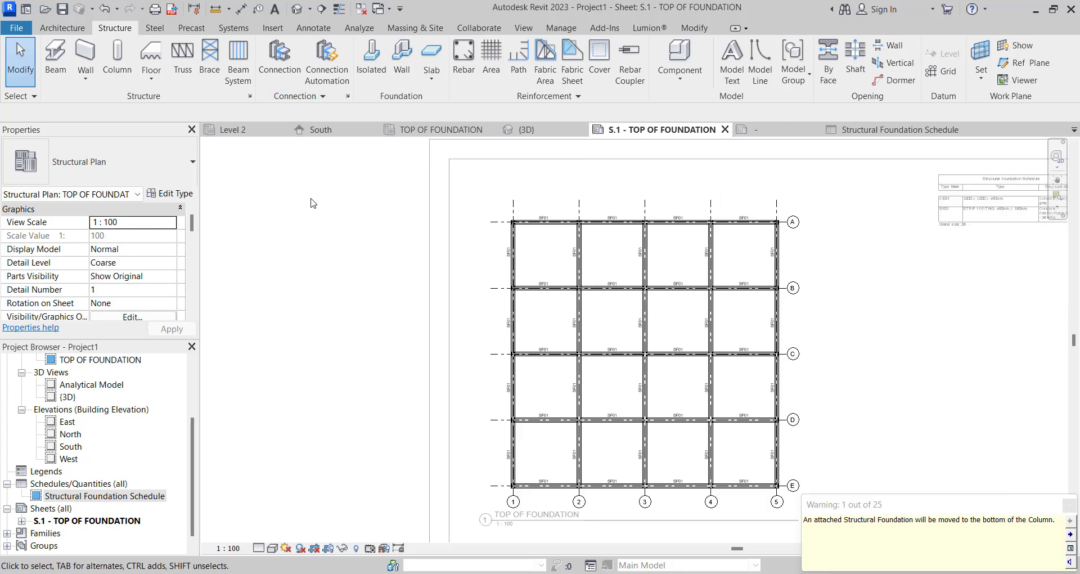
- Open the default 3D view and select all instances of the 300 x 450mm concrete column
left_click(297, 9)
scroll(418, 371, "up", 3)
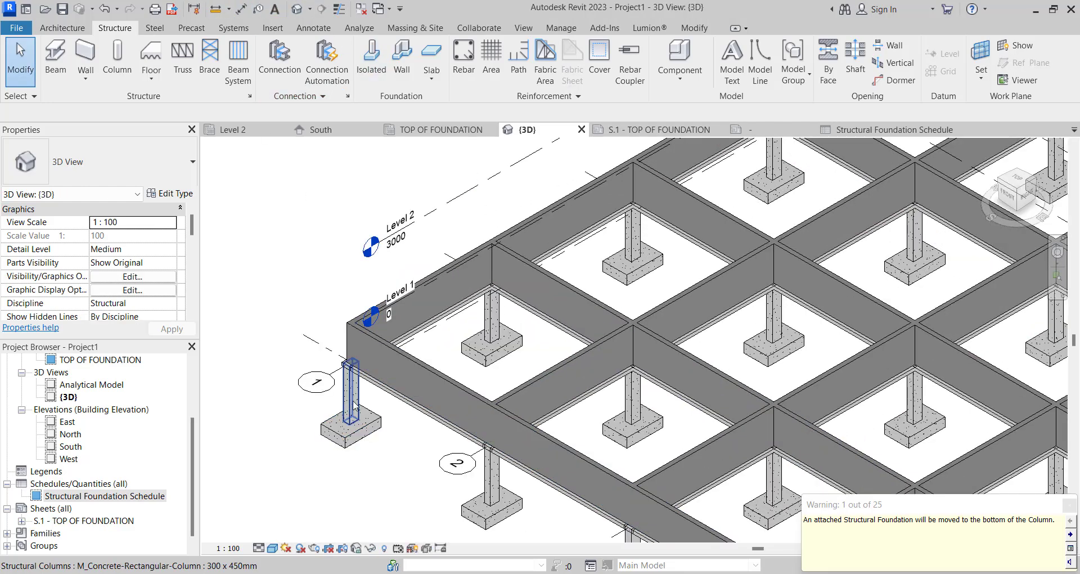
left_click(382, 380)
scroll(348, 392, "down", 3)
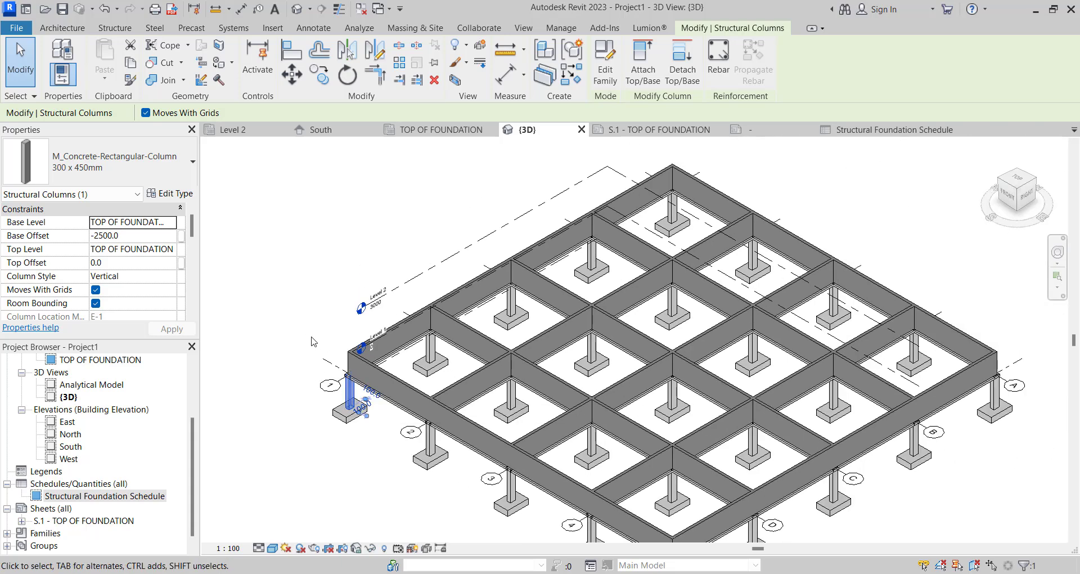
right_click(347, 397)
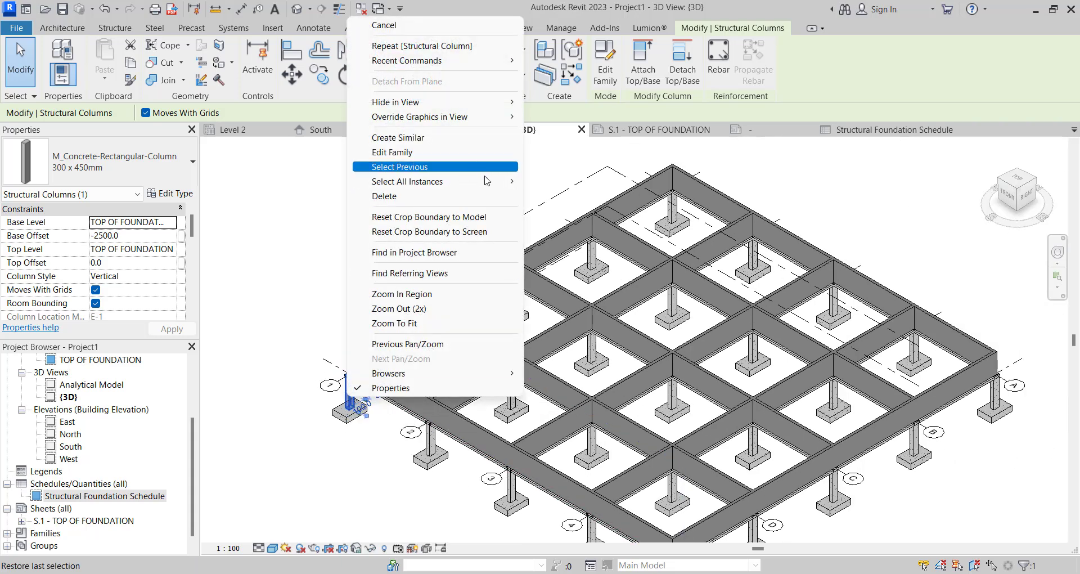
mouse_move(487, 181)
left_click(562, 181)
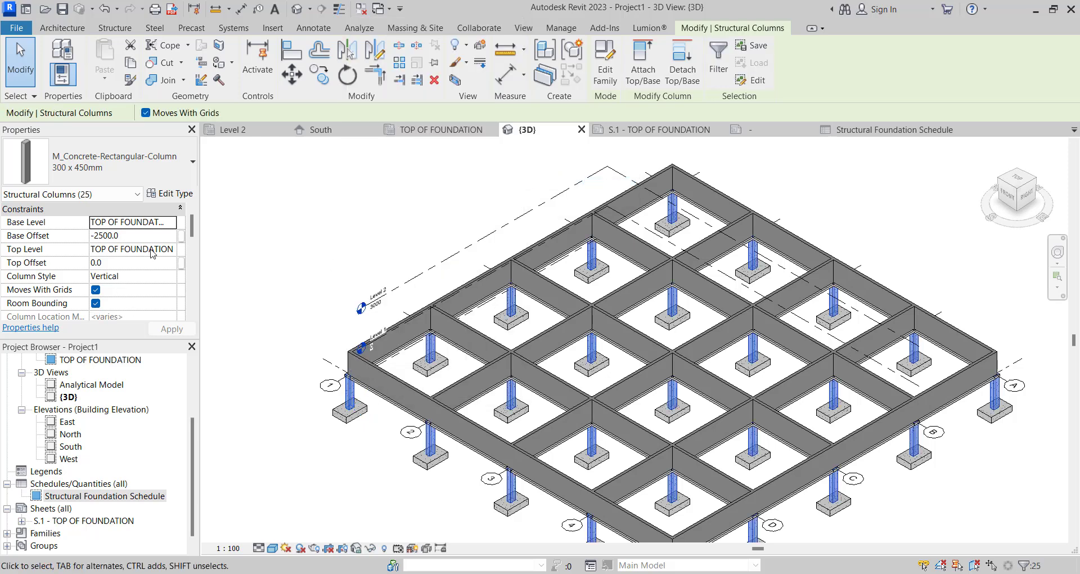
- Set the selected columns' base level to TOP OF FOUNDATION, top level to Level 2 and base offset to 0
left_click(174, 226)
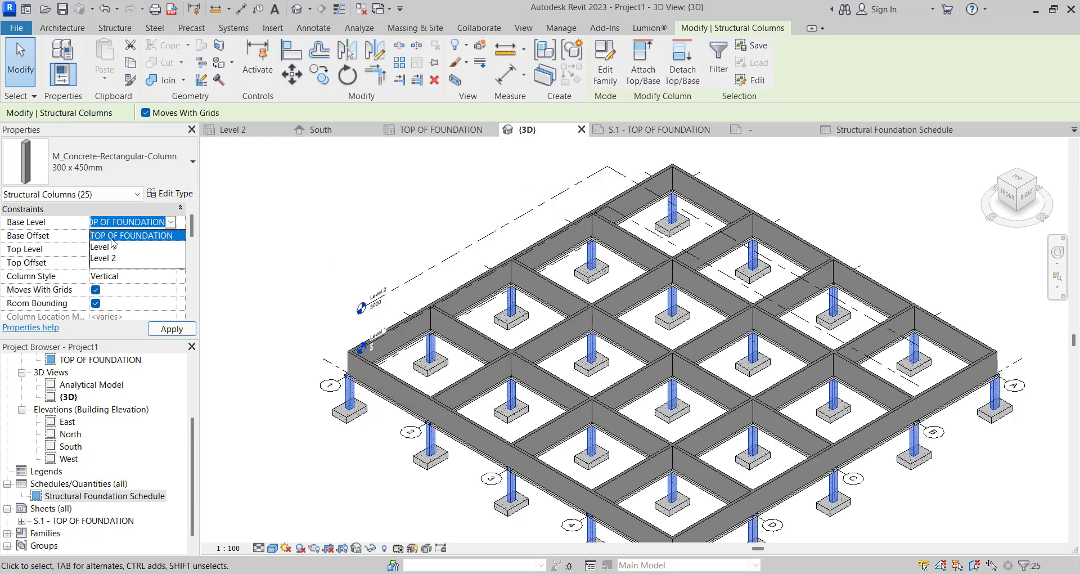
left_click(119, 240)
left_click(169, 249)
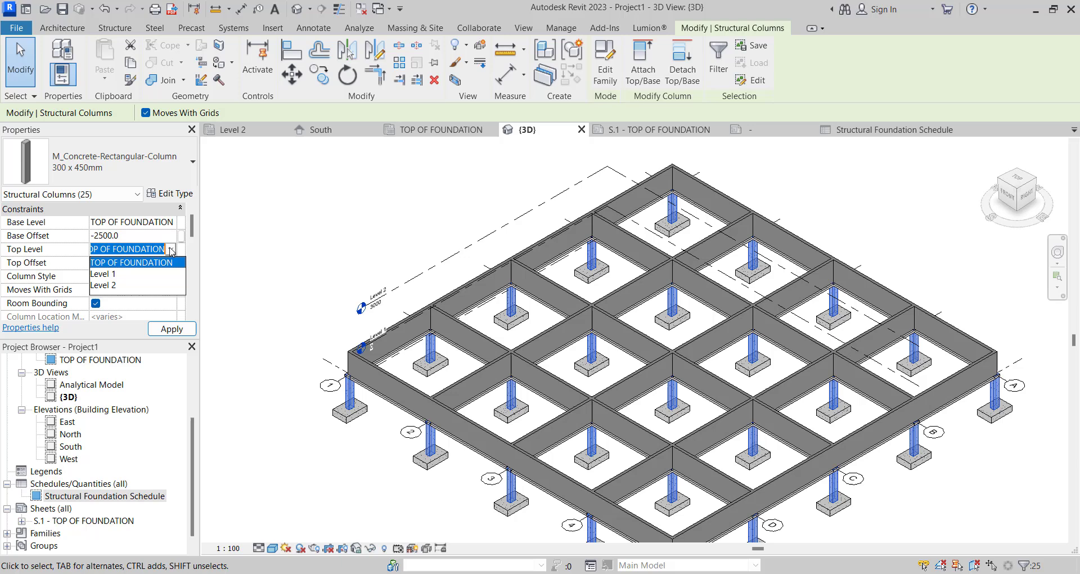
left_click(119, 285)
left_click(136, 237)
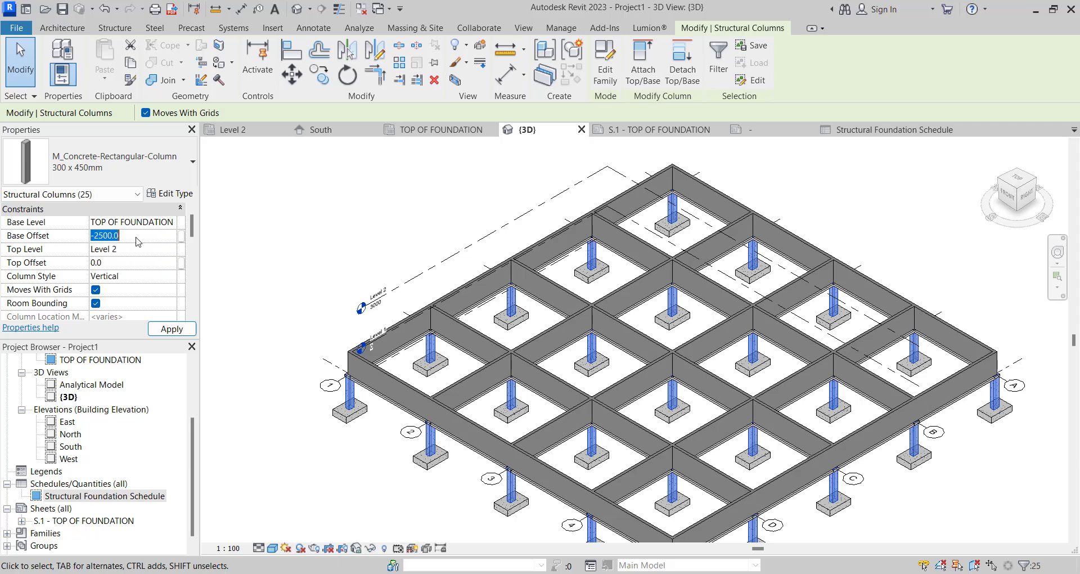
type("0")
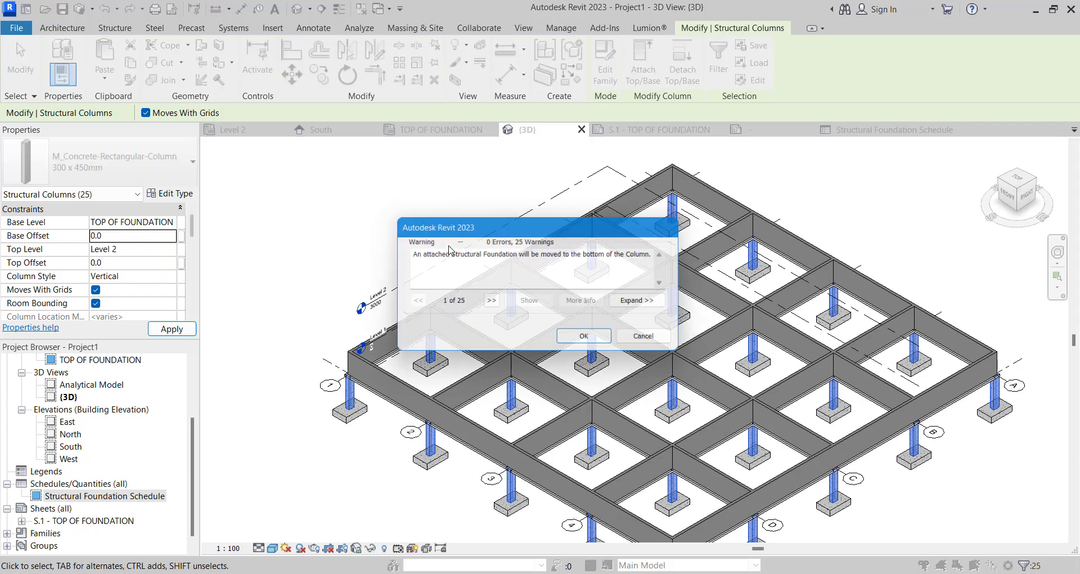
left_click(589, 340)
scroll(585, 339, "down", 2)
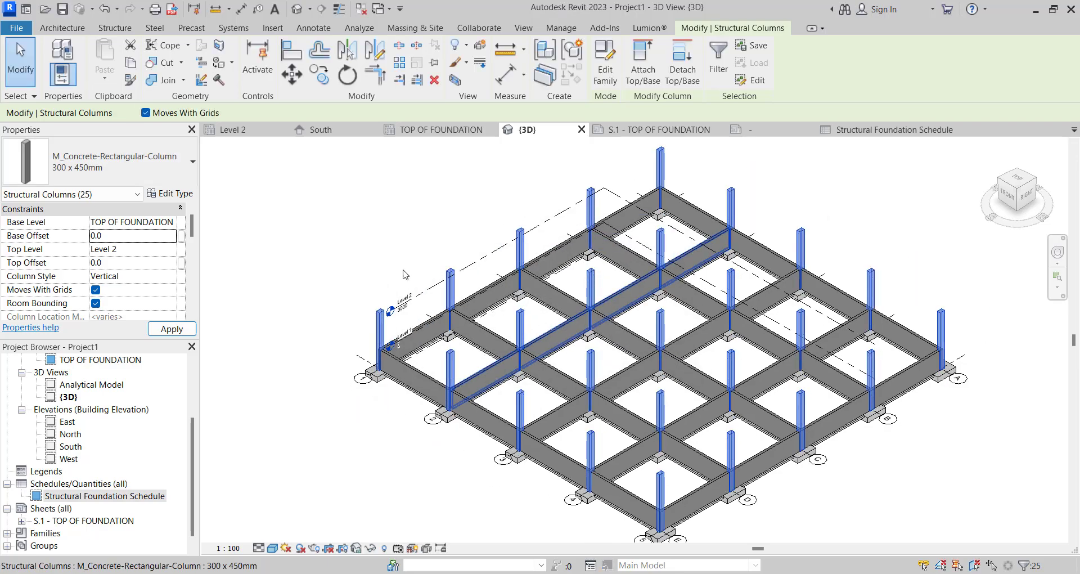
- Examine the adjusted columns and footings in 3D, the Structural Foundation Schedule and the foundation plan on sheet S.1
middle_click_drag(366, 234, 492, 277)
left_click(492, 276)
scroll(439, 294, "up", 8)
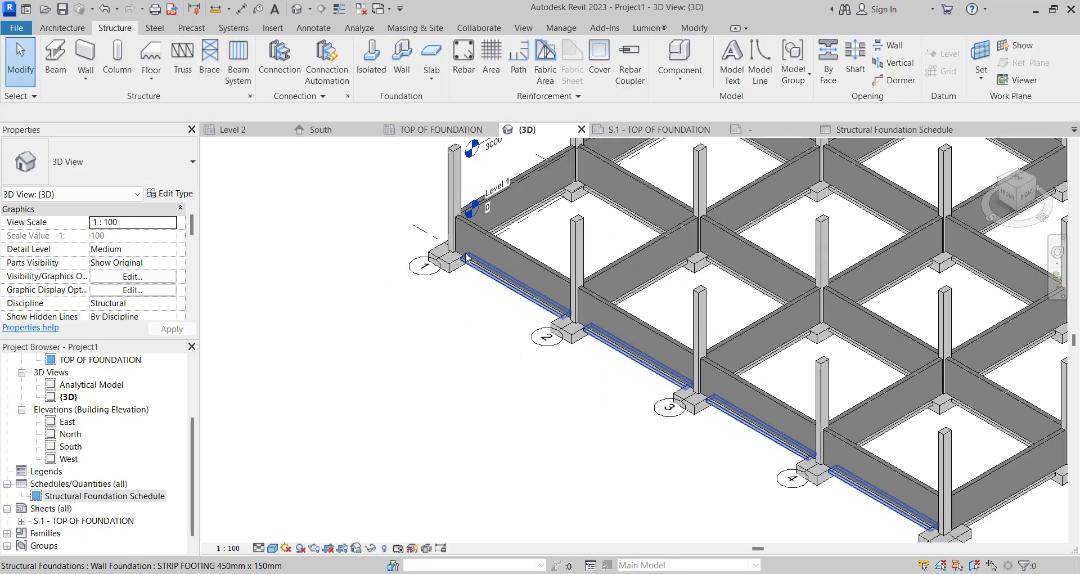
scroll(461, 377, "down", 1)
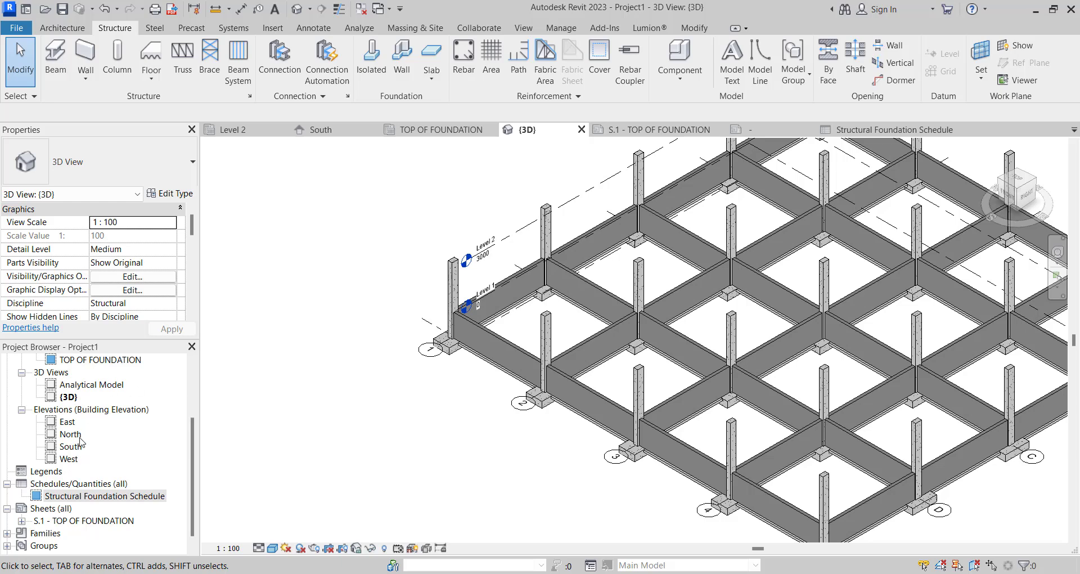
double_click(87, 498)
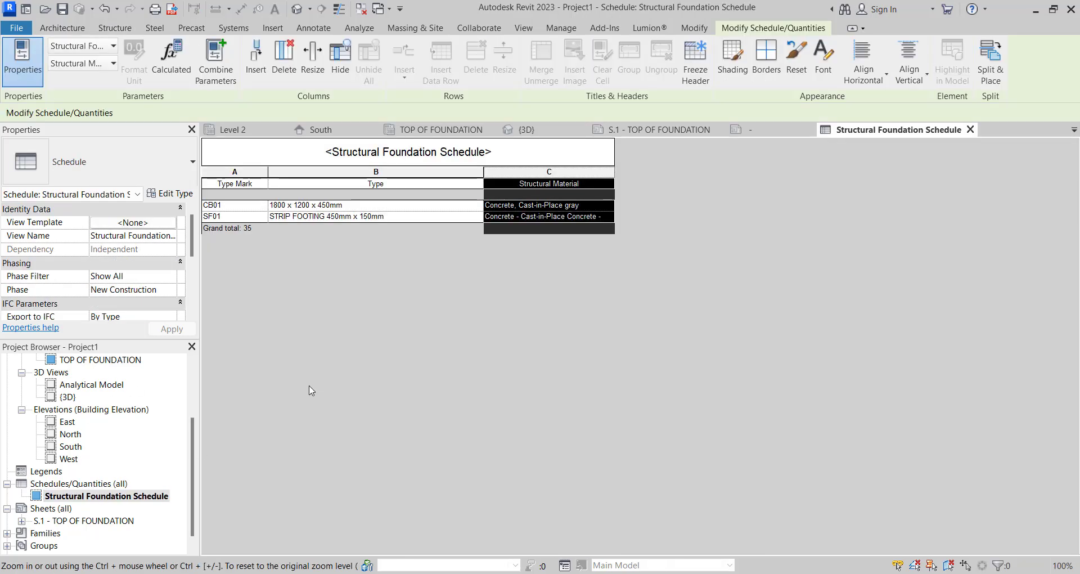
scroll(103, 506, "down", 1)
double_click(103, 507)
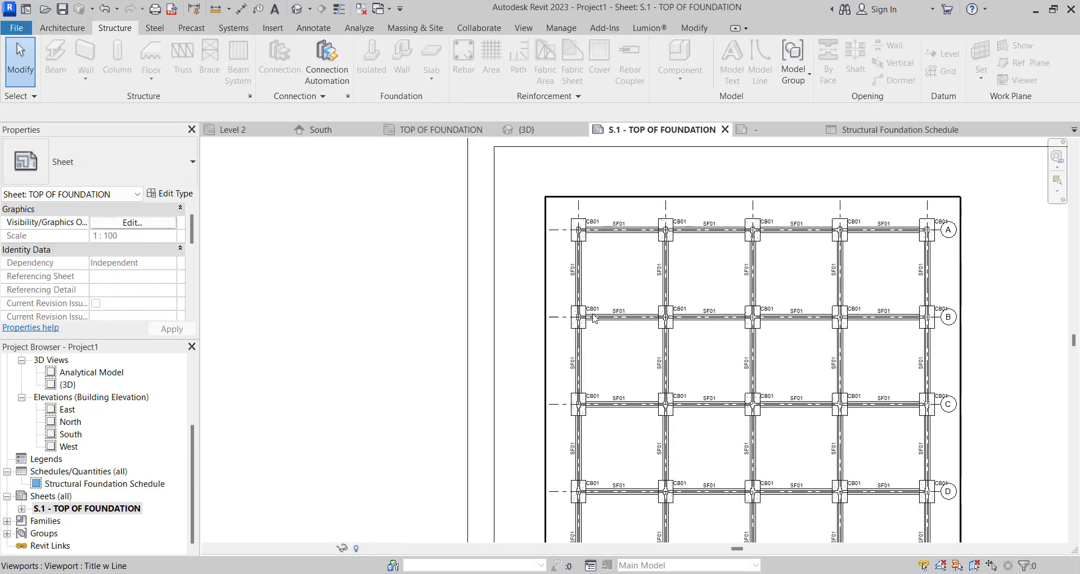
scroll(659, 299, "up", 2)
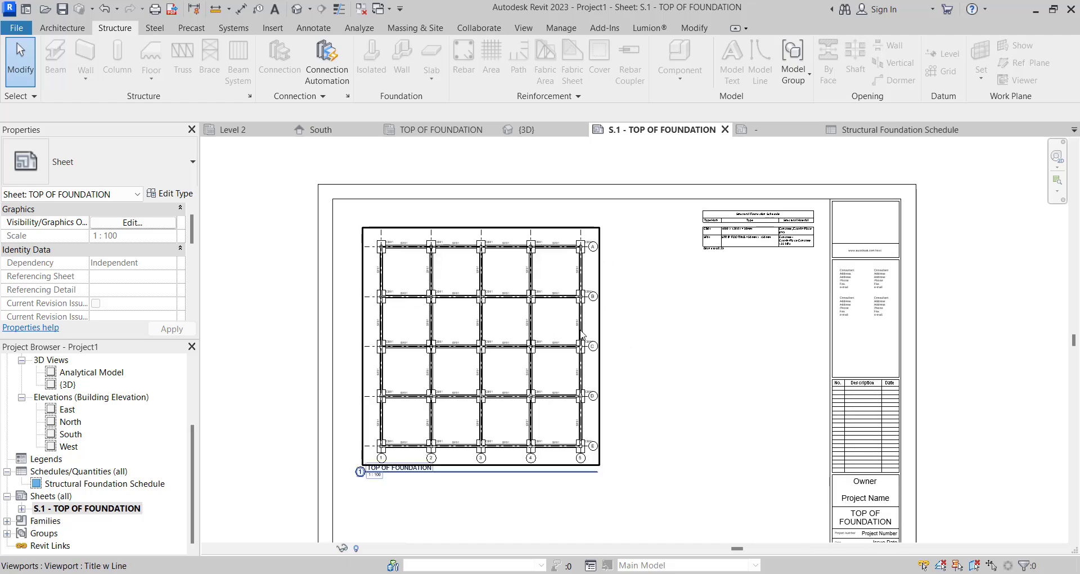
- Shift the foundation plan viewport slightly lower on the sheet
left_click(571, 355)
left_click_drag(571, 354, 576, 328)
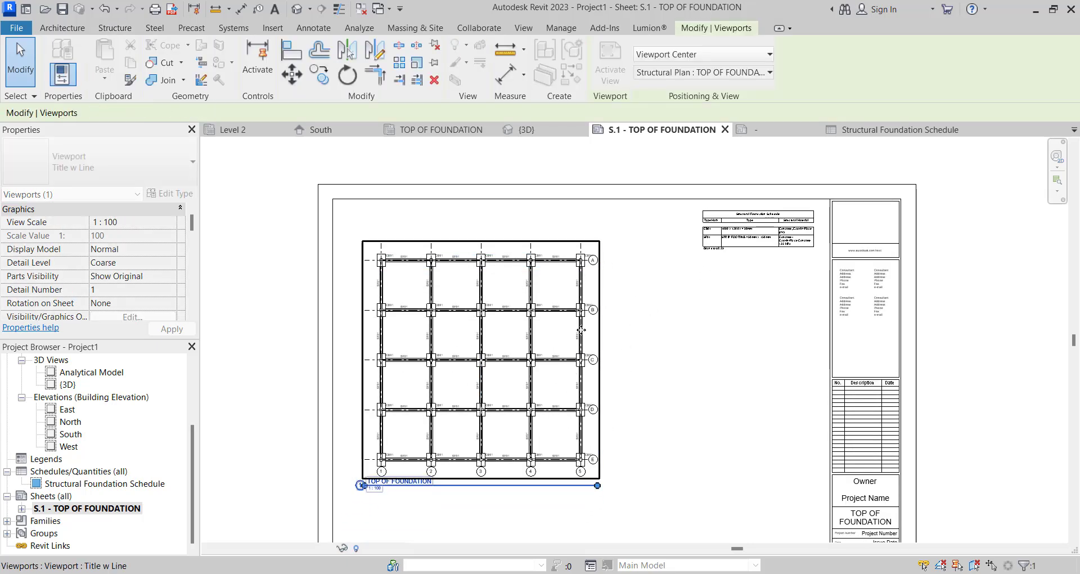
scroll(581, 331, "down", 2)
left_click(326, 247)
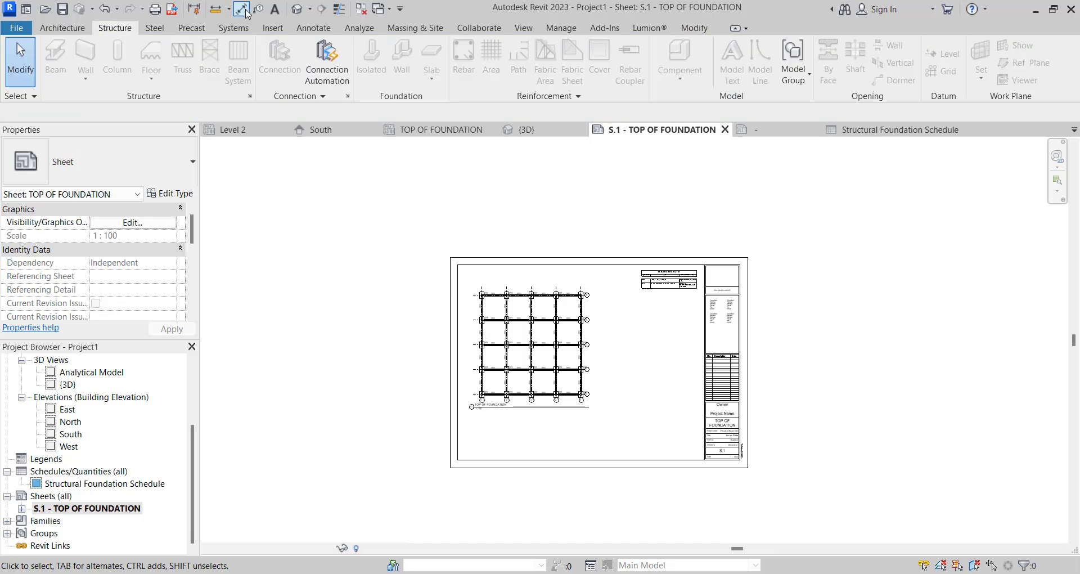
- Activate the foundation plan, select all its elements and isolate them in the 3D view with Selection Box
left_click(523, 358)
double_click(524, 358)
left_click_drag(356, 262, 625, 436)
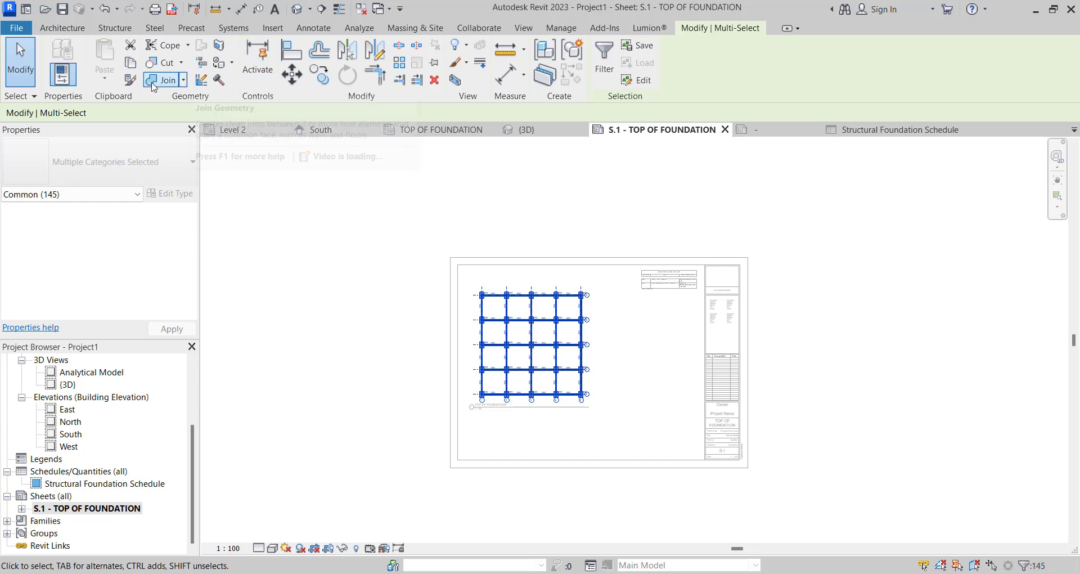
left_click(456, 81)
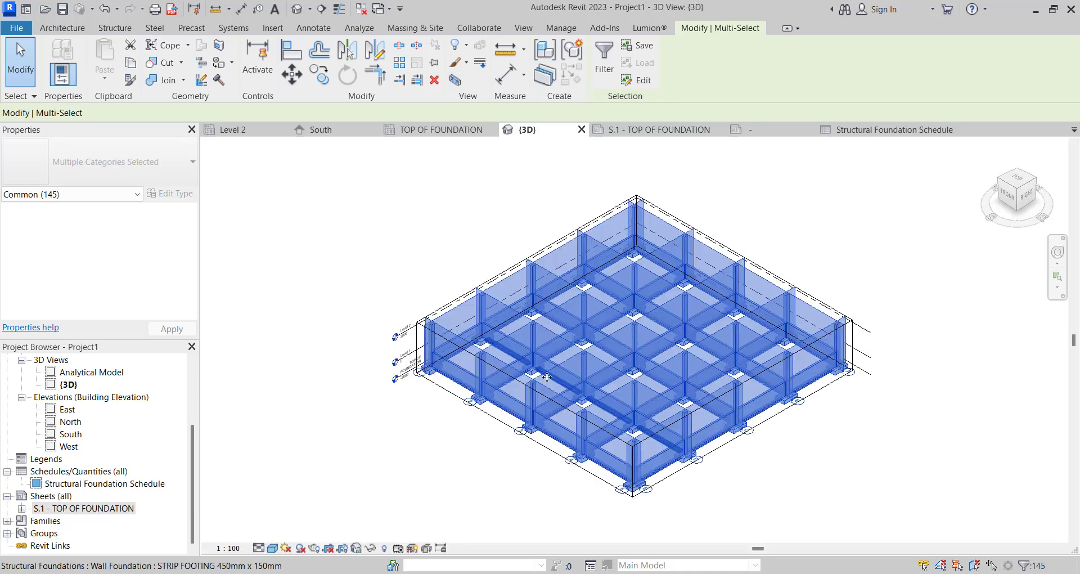
scroll(538, 346, "up", 3)
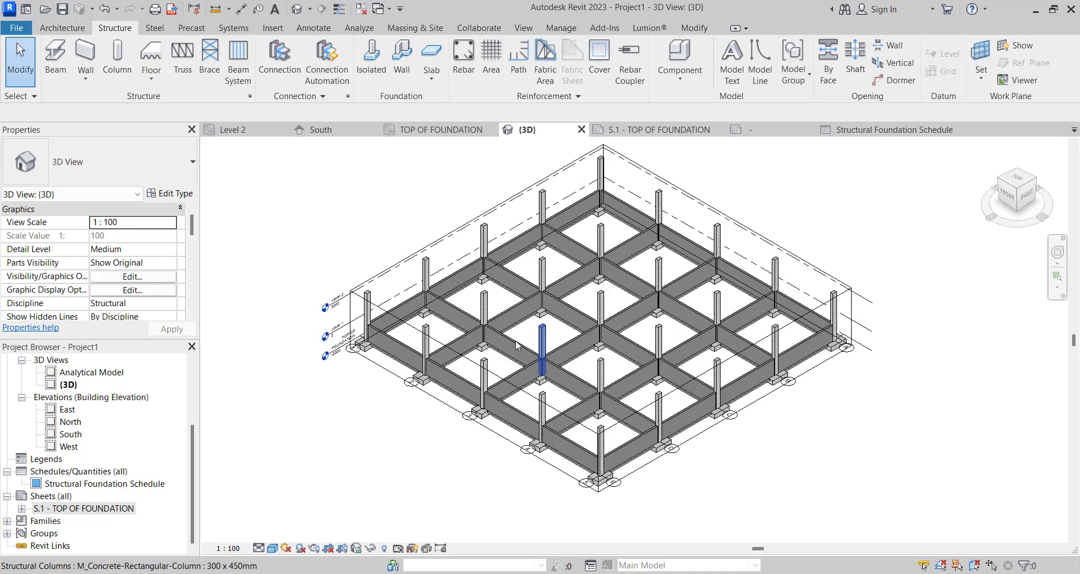
- Place the {3D} view on sheet S.1 below the schedule, beside the foundation plan
left_click(658, 129)
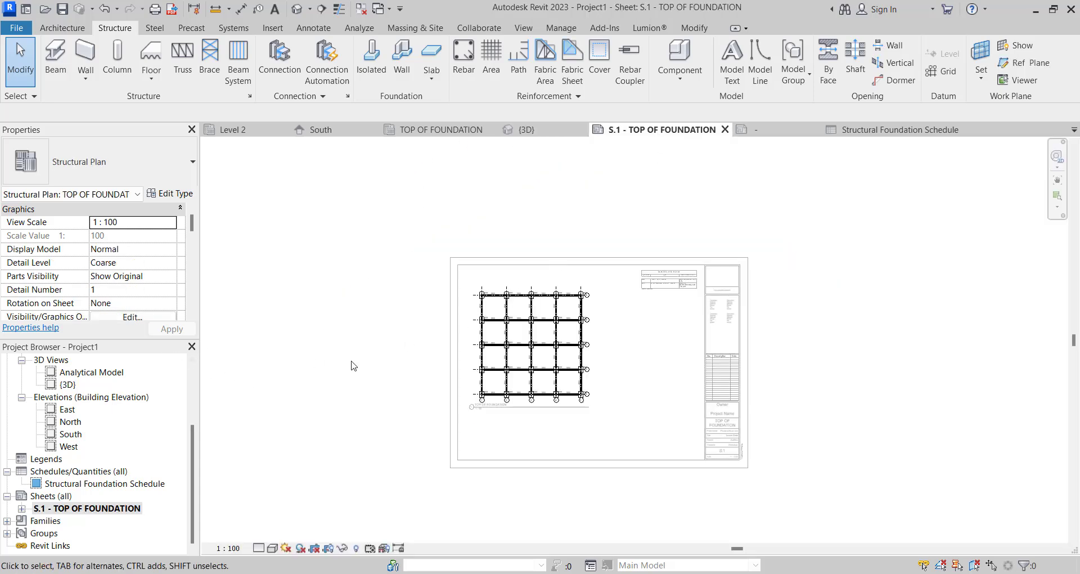
left_click(68, 385)
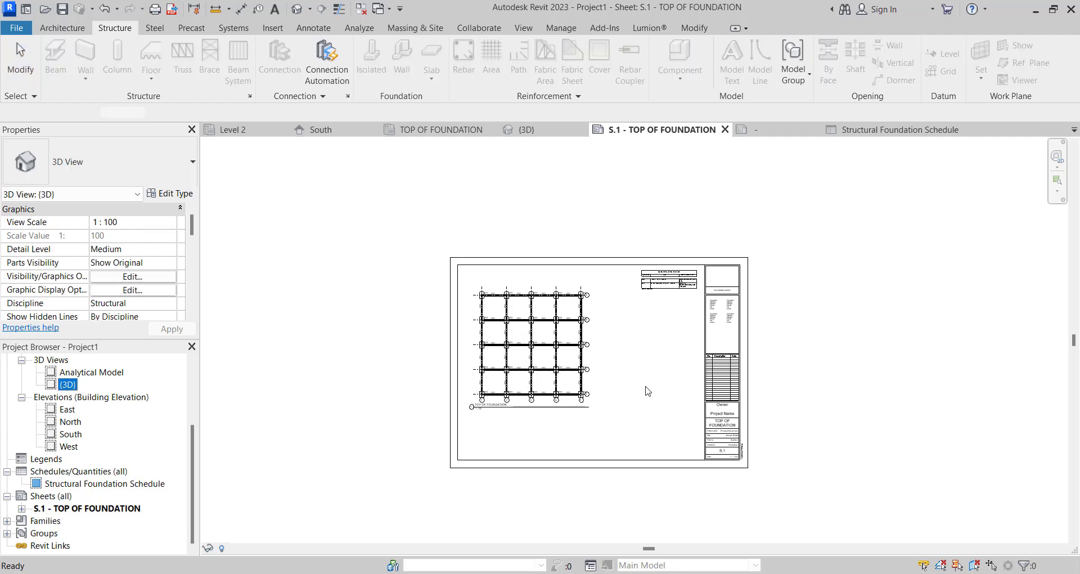
left_click_drag(648, 391, 648, 392)
scroll(648, 392, "up", 2)
left_click(646, 406)
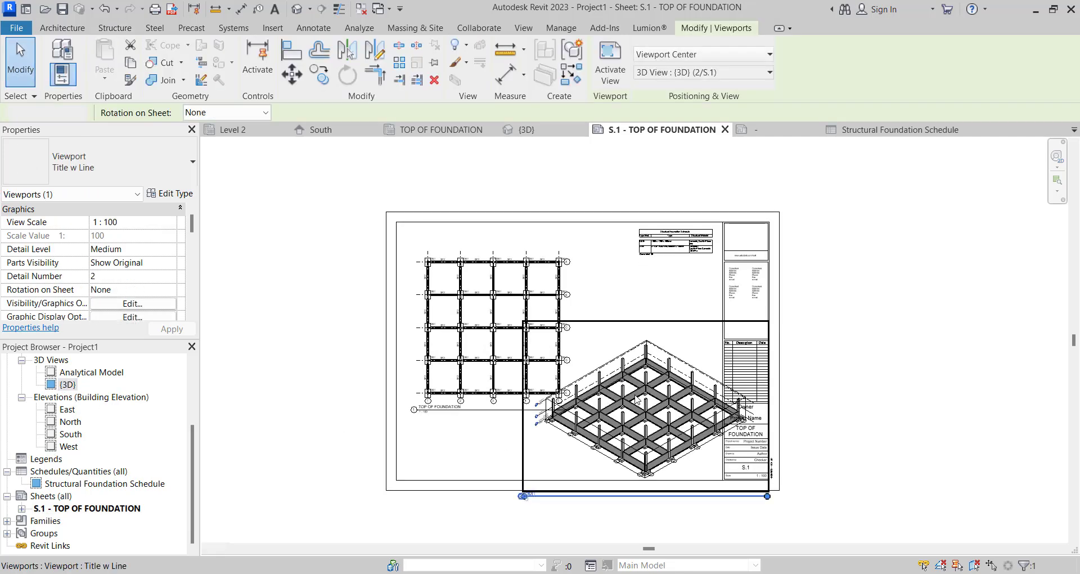
- Activate the 3D viewport on the sheet and give it a custom view scale of 1:125
double_click(636, 400)
left_click(227, 548)
left_click(258, 343)
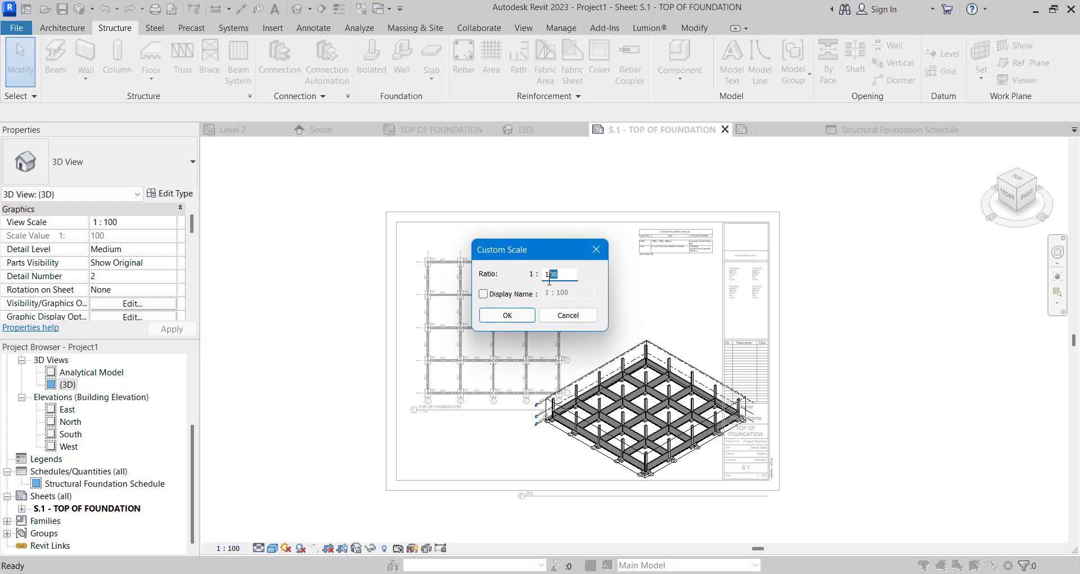
type("5")
key("BackSpace")
type("25")
left_click(498, 315)
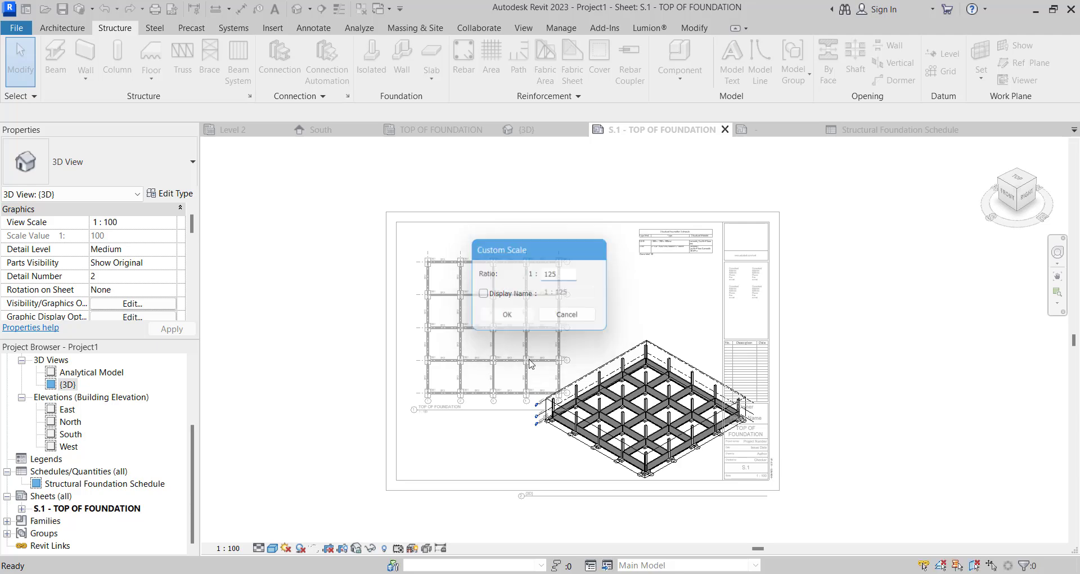
scroll(615, 432, "up", 1)
left_click(615, 432)
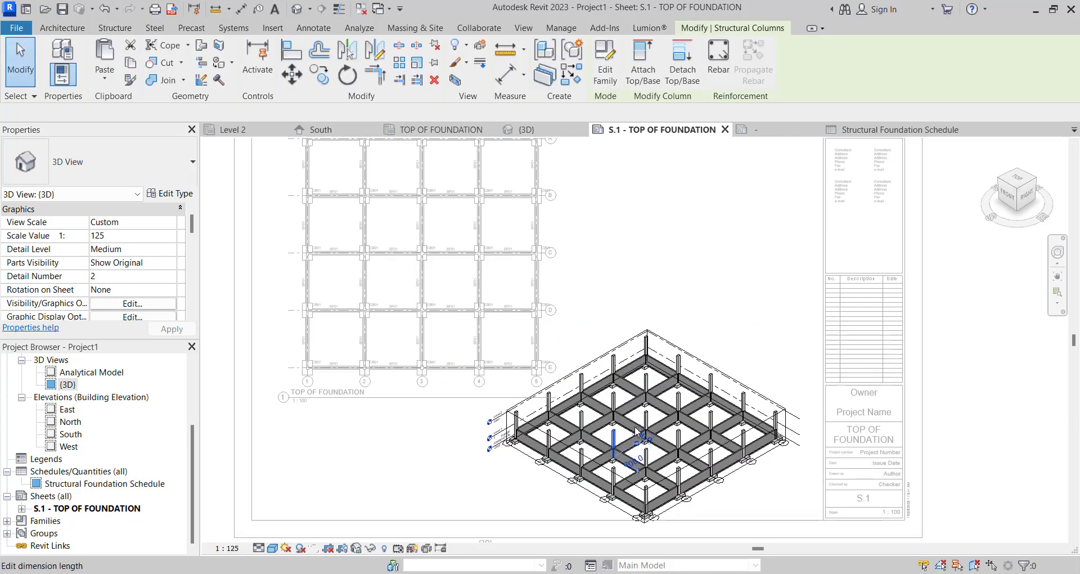
- Deactivate the 3D viewport and move the foundation plan viewport up toward the sheet's upper-left corner
scroll(601, 413, "down", 3)
double_click(398, 408)
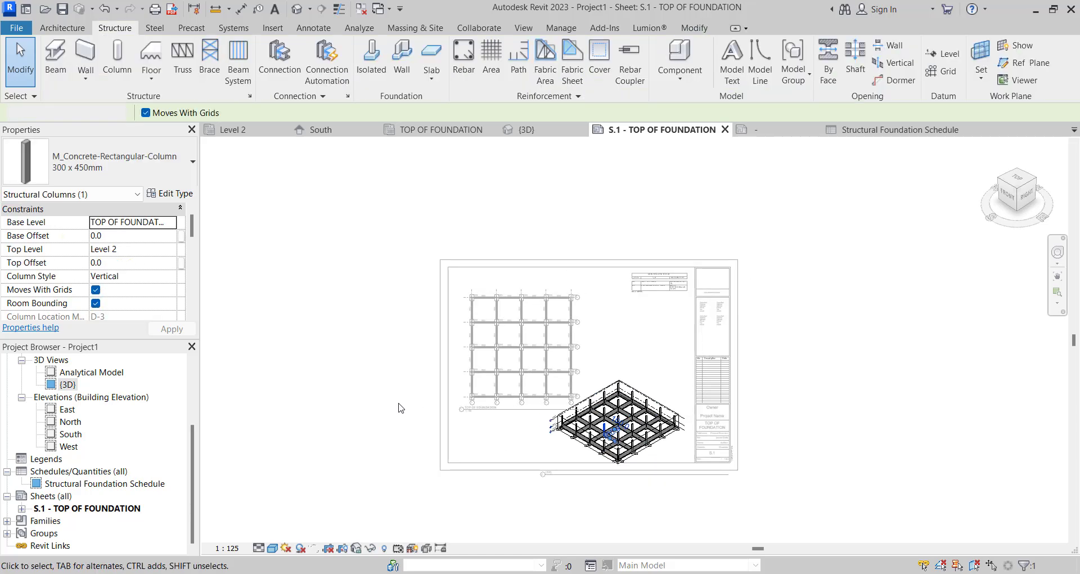
scroll(529, 349, "up", 1)
left_click(522, 331)
scroll(524, 320, "up", 2)
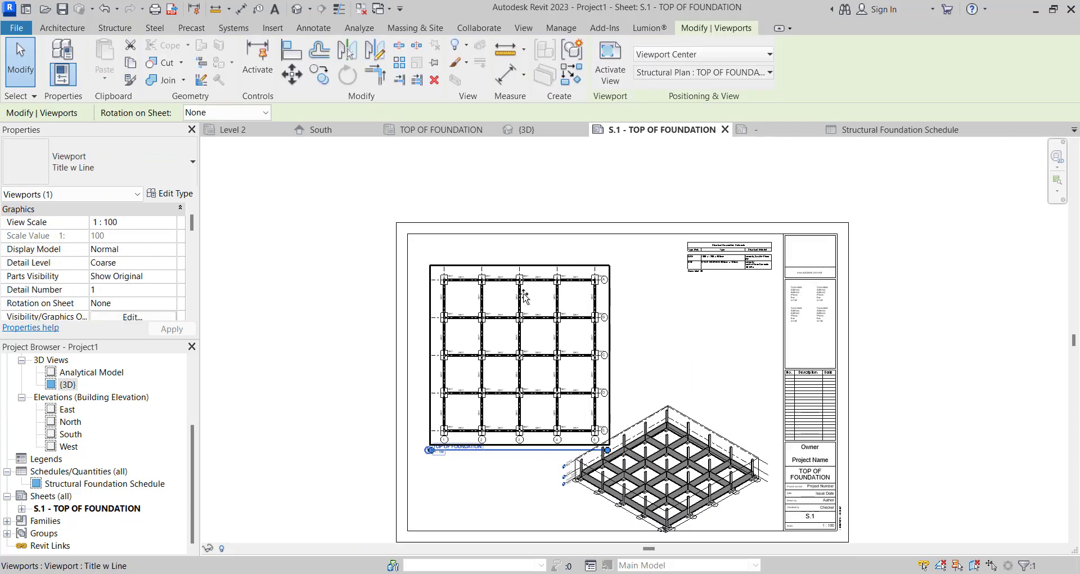
left_click_drag(535, 330, 518, 304)
- Activate the 3D viewport on the sheet, hide the level markers in that view and deactivate it
scroll(609, 343, "down", 1)
scroll(644, 472, "up", 3)
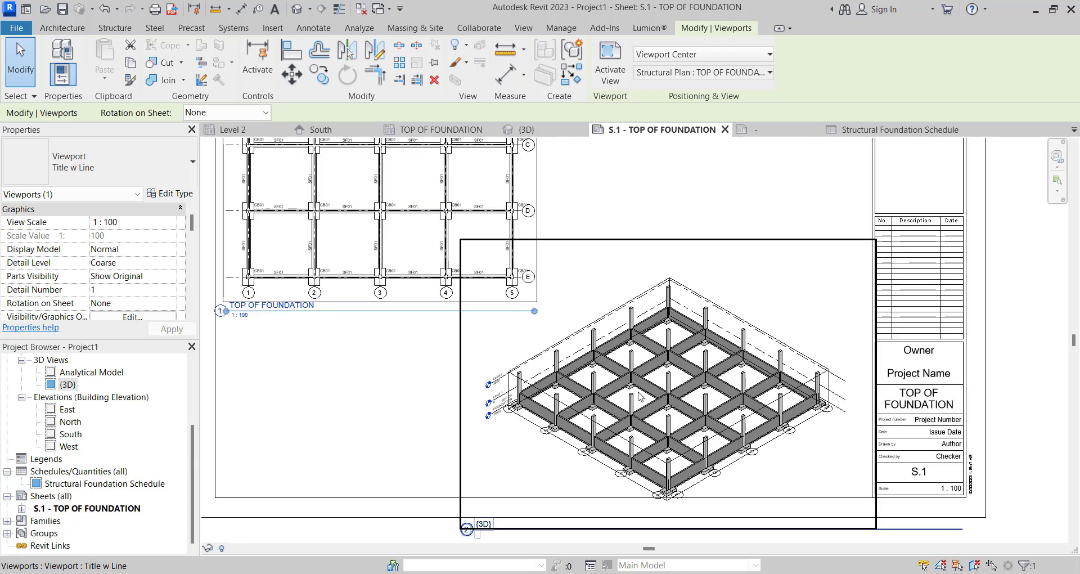
scroll(636, 396, "up", 2)
double_click(638, 394)
scroll(464, 388, "up", 3)
left_click_drag(294, 478, 285, 324)
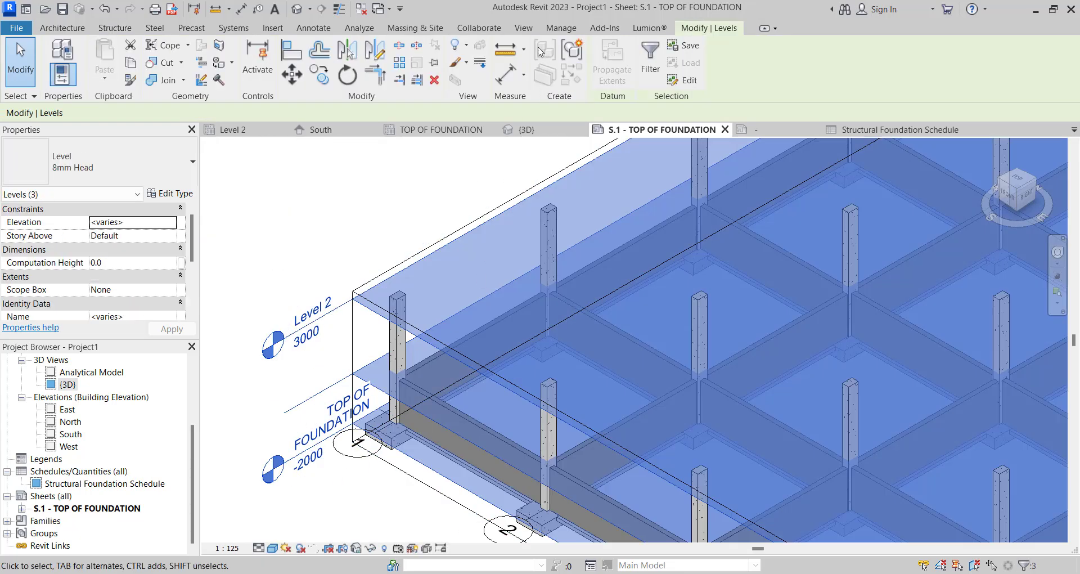
left_click(458, 46)
left_click(483, 70)
scroll(614, 344, "down", 2)
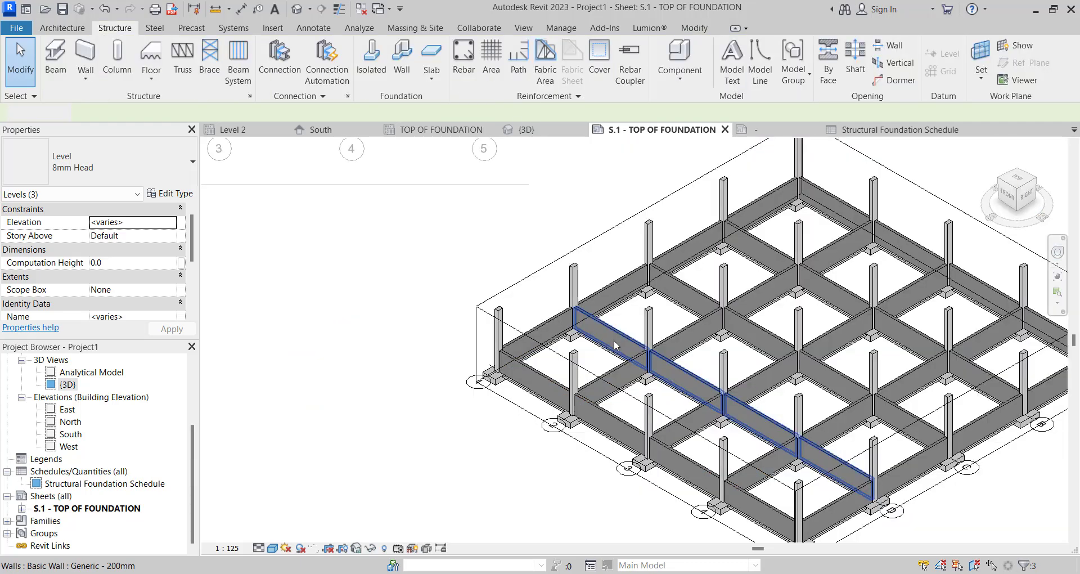
scroll(615, 345, "down", 4)
scroll(521, 360, "up", 2)
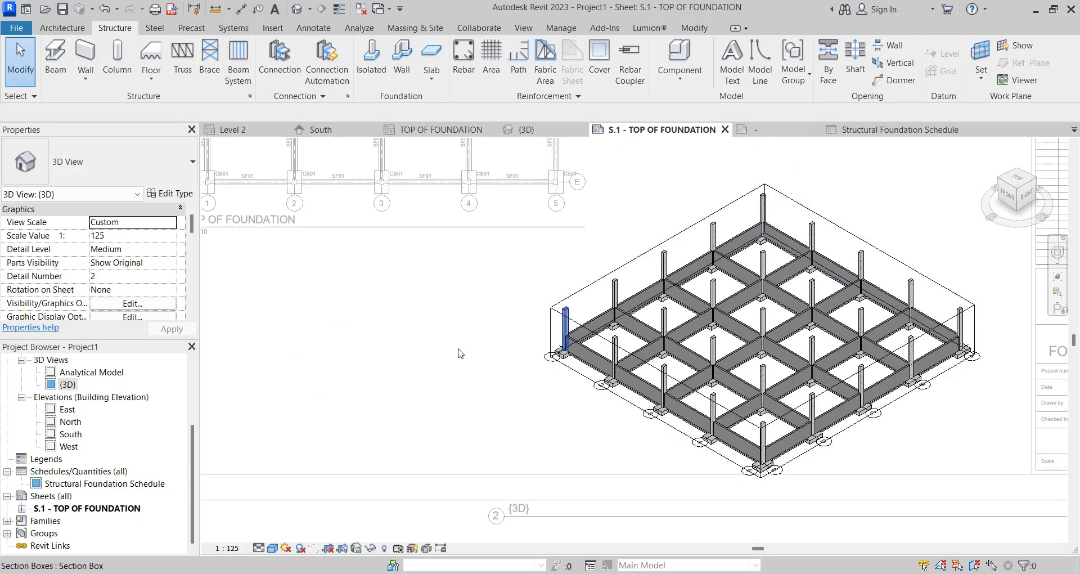
double_click(460, 353)
- Shorten the 3D viewport's title line and move the title inside the sheet border, just below the model
left_click(647, 322)
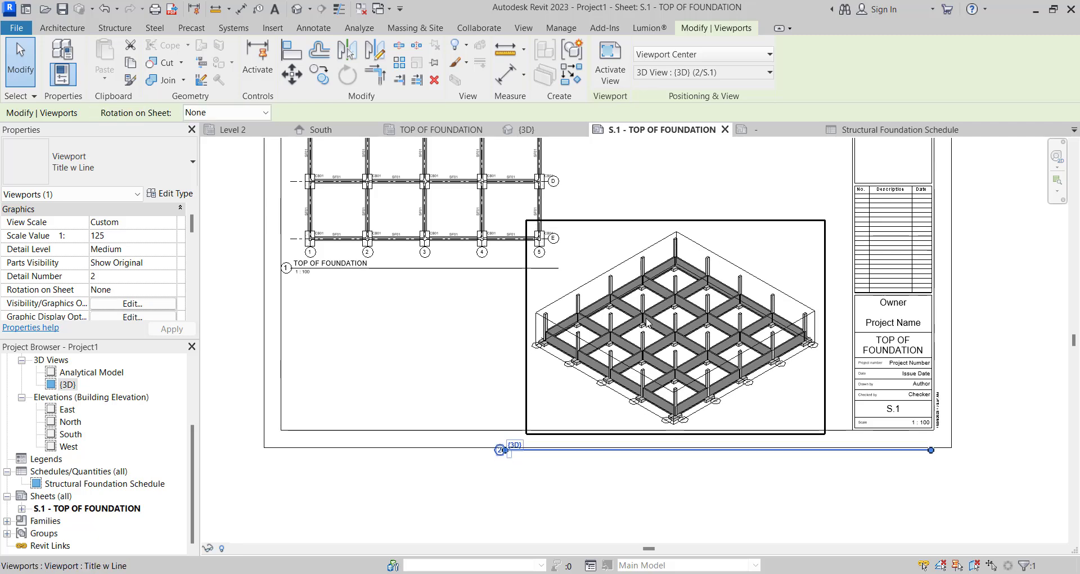
scroll(577, 383, "up", 1)
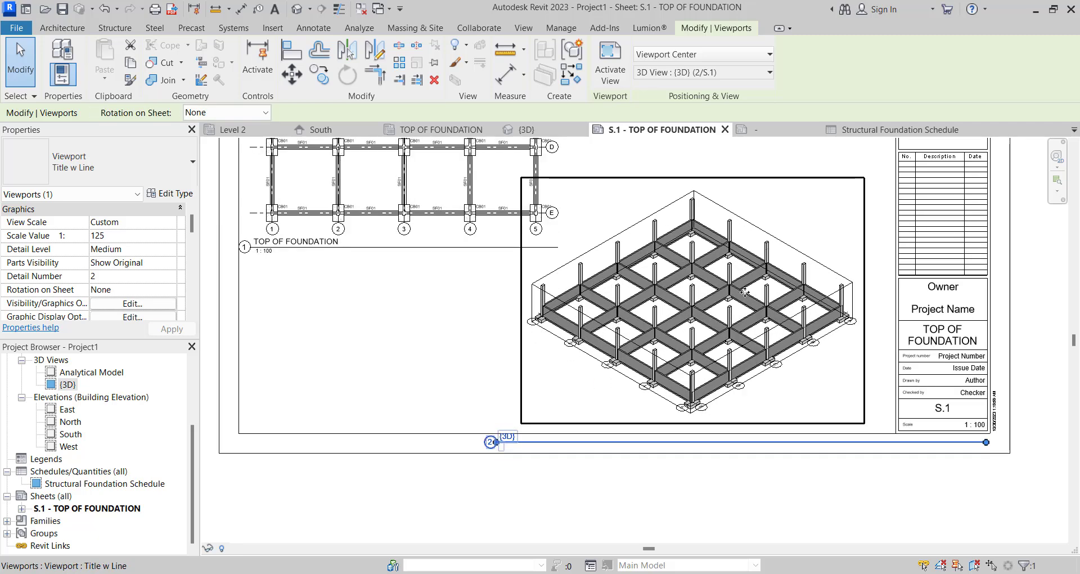
left_click_drag(985, 442, 644, 394)
left_click(527, 469)
scroll(520, 450, "up", 1)
scroll(652, 366, "down", 3)
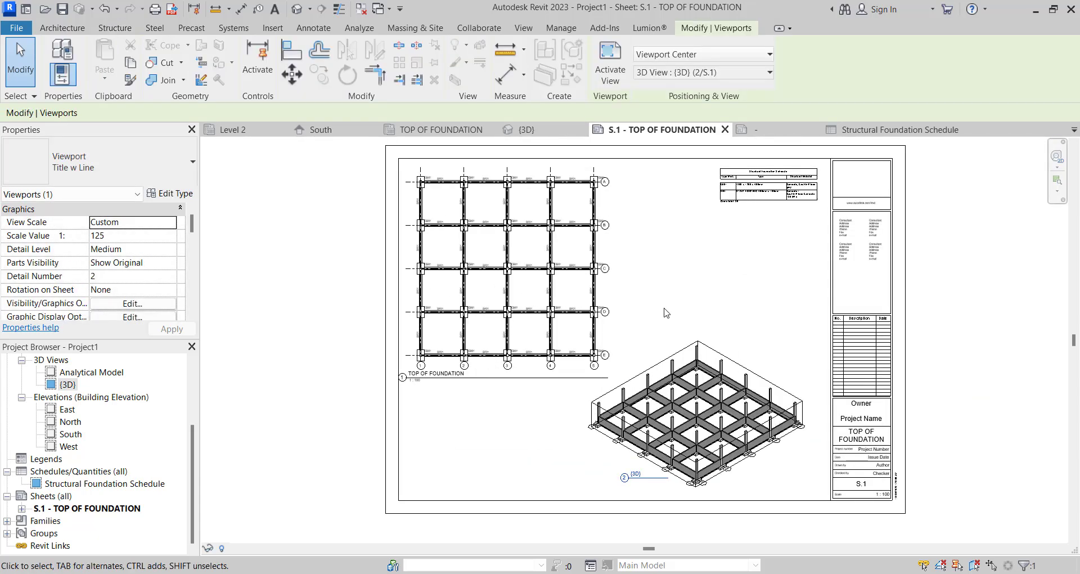